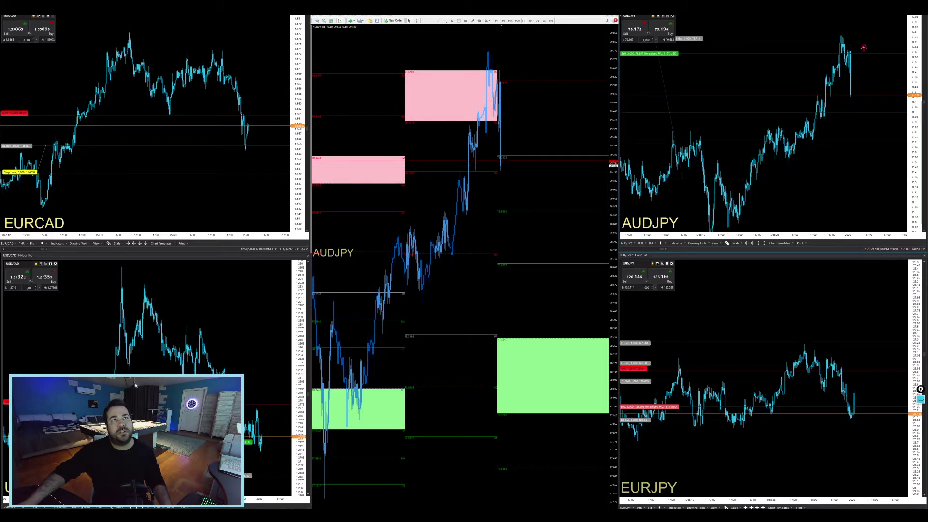
- Set two price alerts on the AUDJPY chart, one near the recent high and one below the current price, each with a recorded WAV sound
{"action": "right_click", "coordinate": [864, 47]}
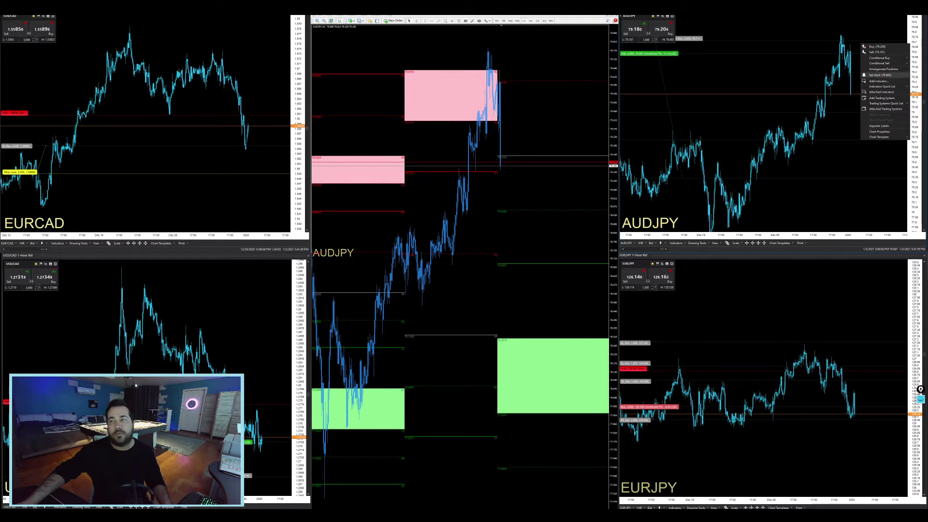
{"action": "left_click", "coordinate": [881, 76]}
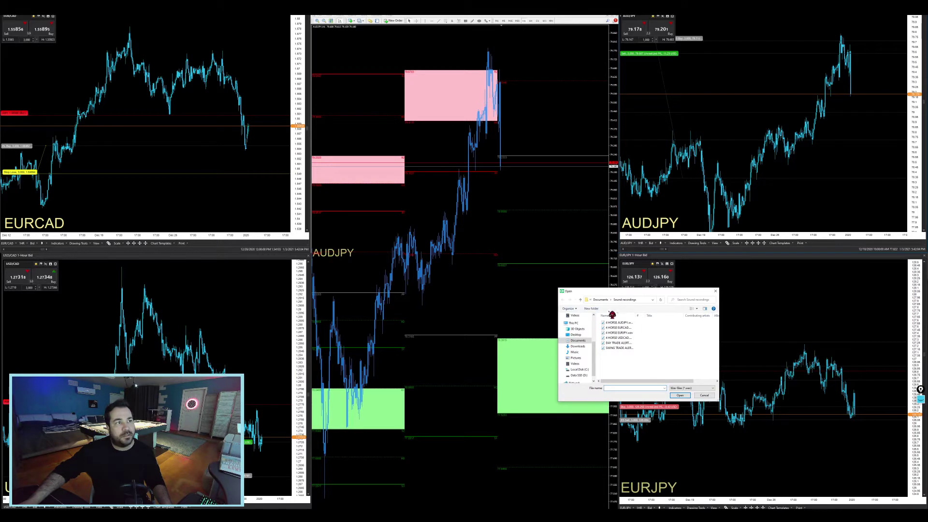
{"action": "double_click", "coordinate": [639, 327]}
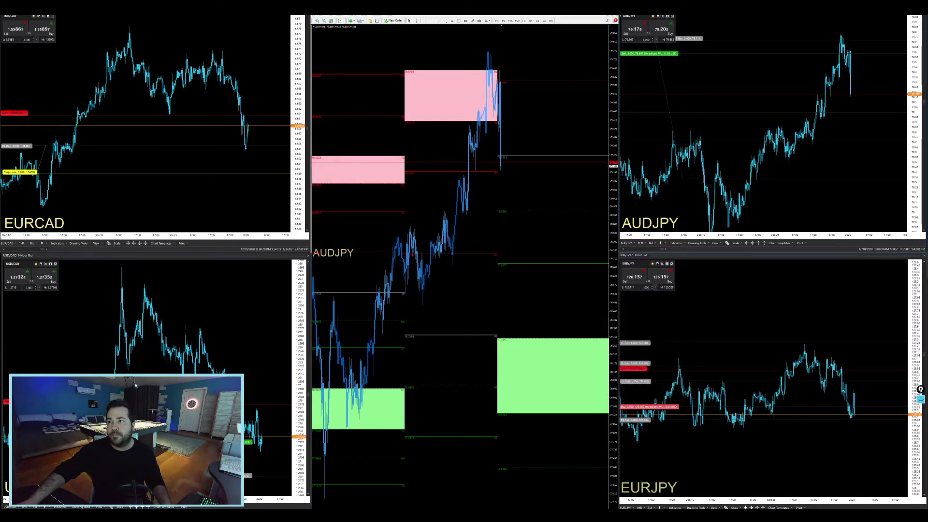
{"action": "right_click", "coordinate": [867, 134]}
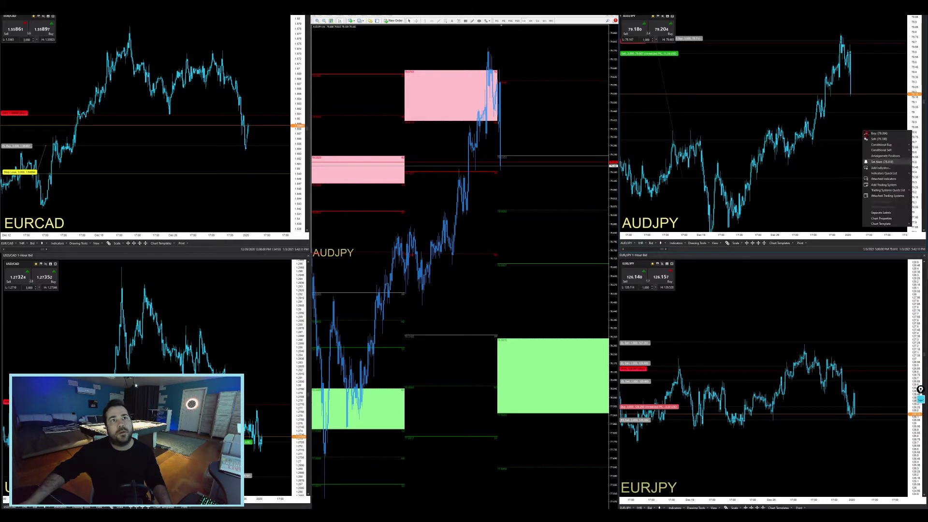
{"action": "left_click", "coordinate": [895, 162]}
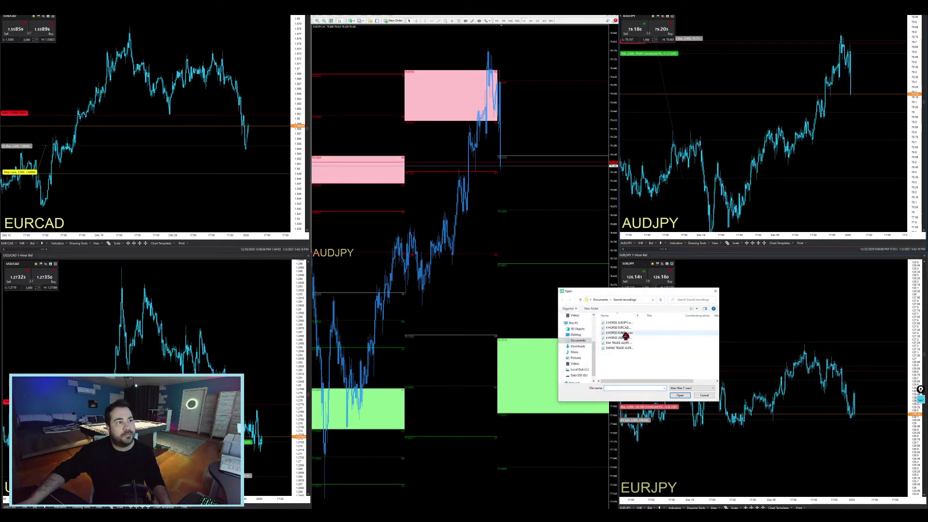
{"action": "double_click", "coordinate": [637, 332]}
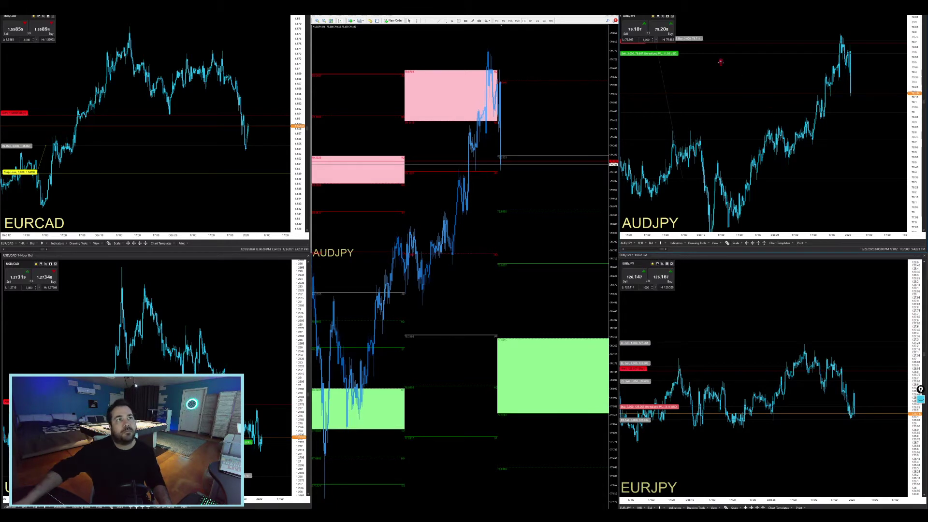
{"action": "left_click", "coordinate": [730, 130]}
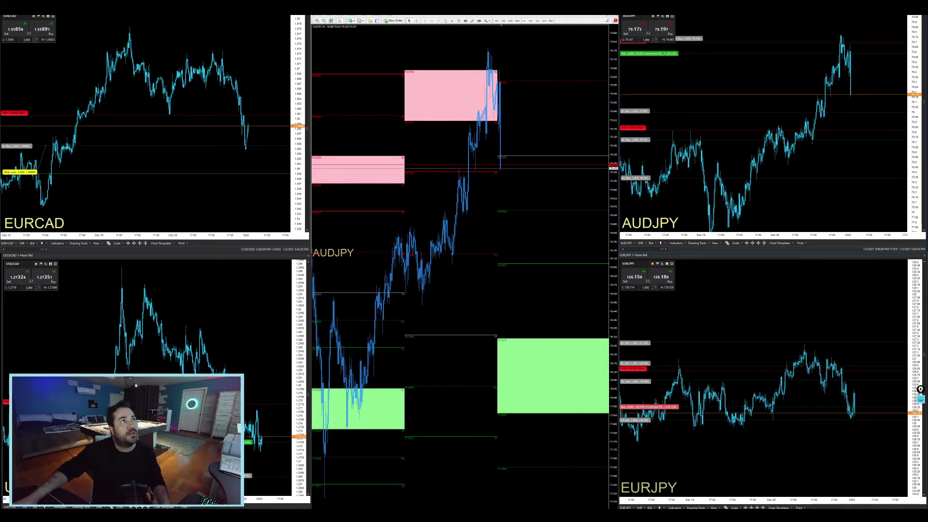
- Restore the four-pair chart grid, mark two AUDJPY levels around and below the current price in pink, and clear the annotations
{"action": "left_click", "coordinate": [616, 18]}
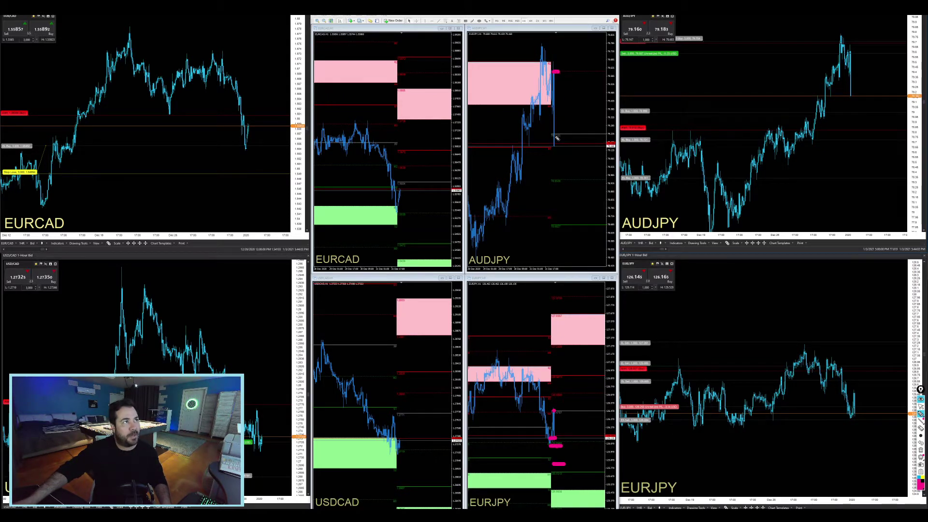
{"action": "left_click_drag", "start_coordinate": [555, 134], "coordinate": [568, 137]}
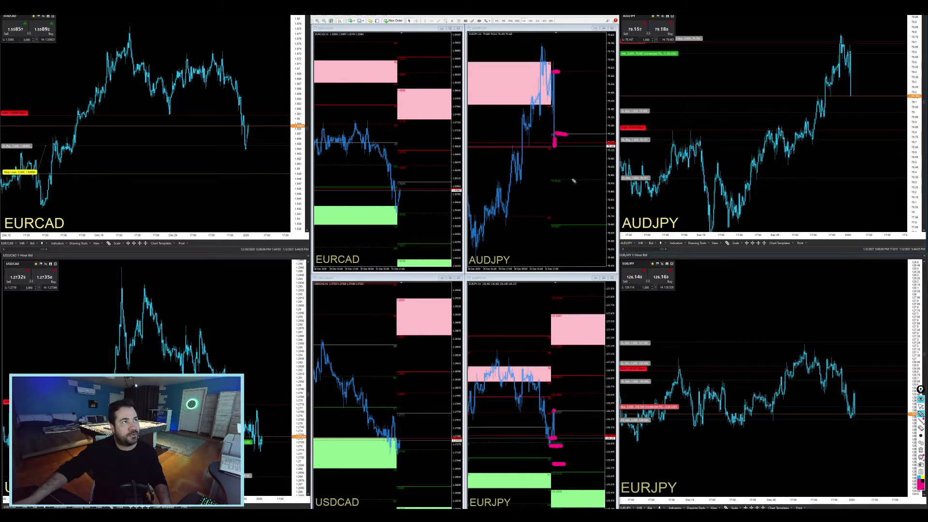
{"action": "left_click_drag", "start_coordinate": [559, 181], "coordinate": [595, 180]}
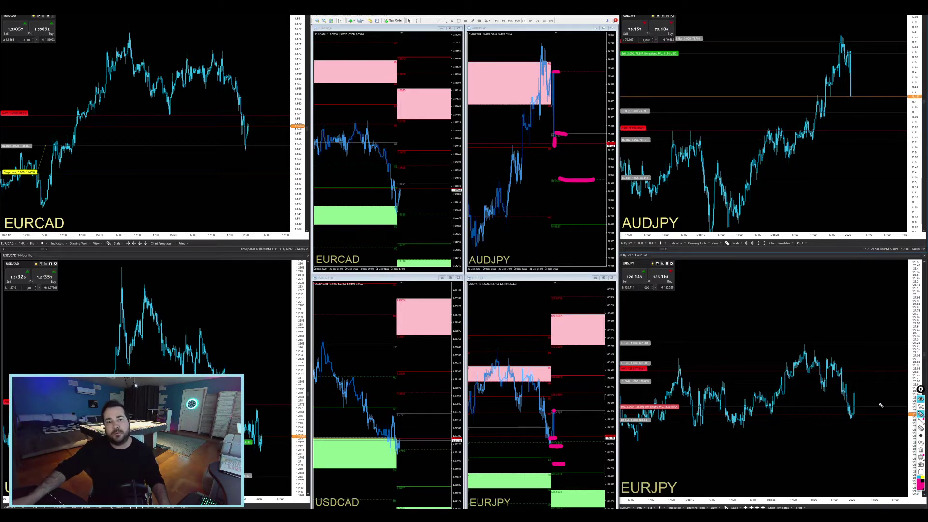
{"action": "left_click", "coordinate": [921, 450]}
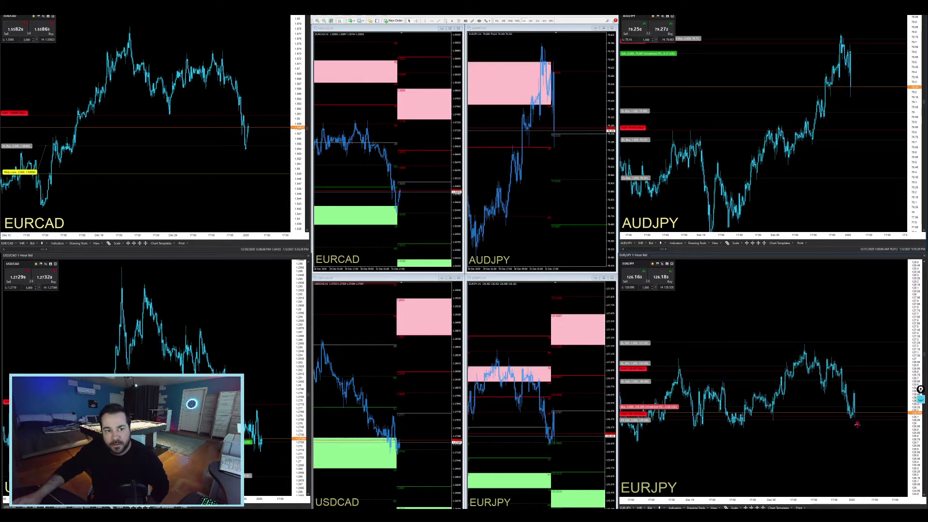
- Review the currency pairs on the swing/position charts and on the day trade charts
{"action": "left_click", "coordinate": [855, 423]}
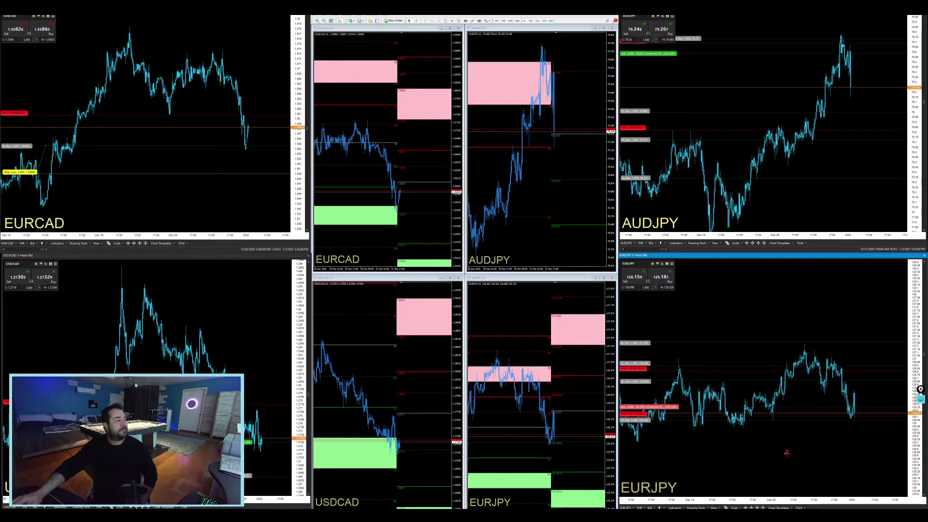
{"action": "key", "text": "alt+Tab"}
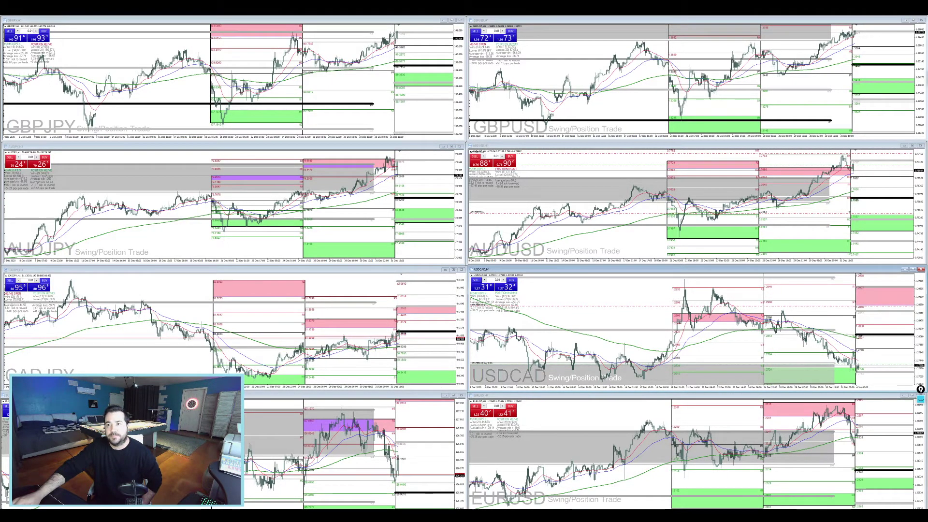
{"action": "key", "text": "alt+Tab"}
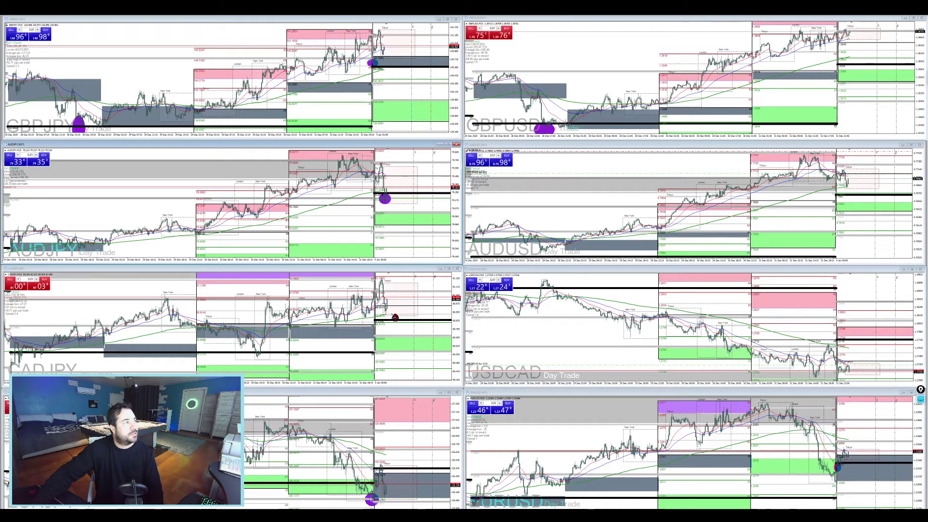
{"action": "left_click", "coordinate": [440, 344]}
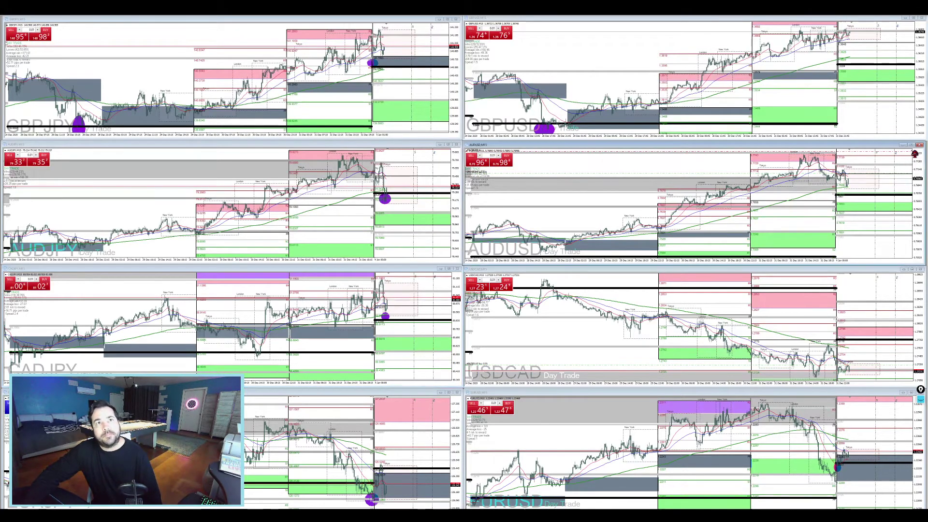
- Examine AUDUSD enlarged on its day trade chart and compare it with its swing/position chart
{"action": "left_click", "coordinate": [916, 145]}
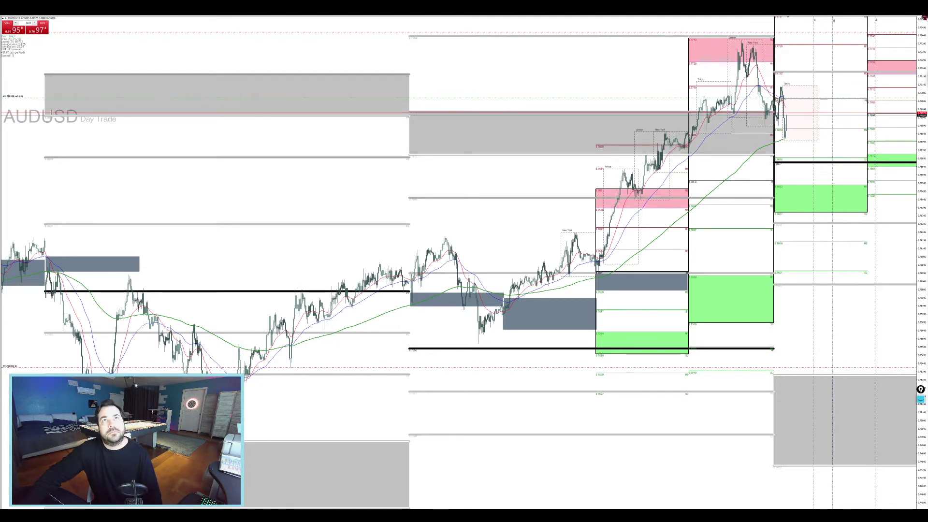
{"action": "left_click", "coordinate": [914, 18]}
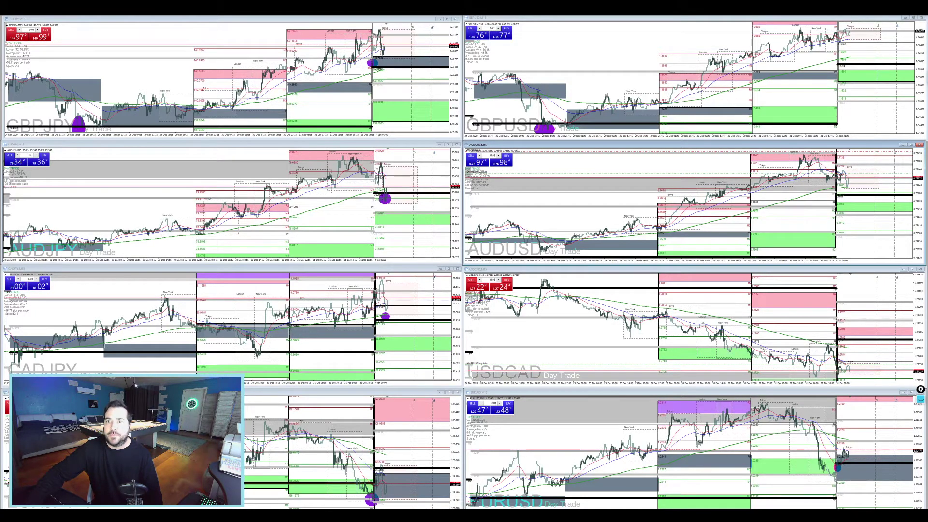
{"action": "key", "text": "ctrl+F5"}
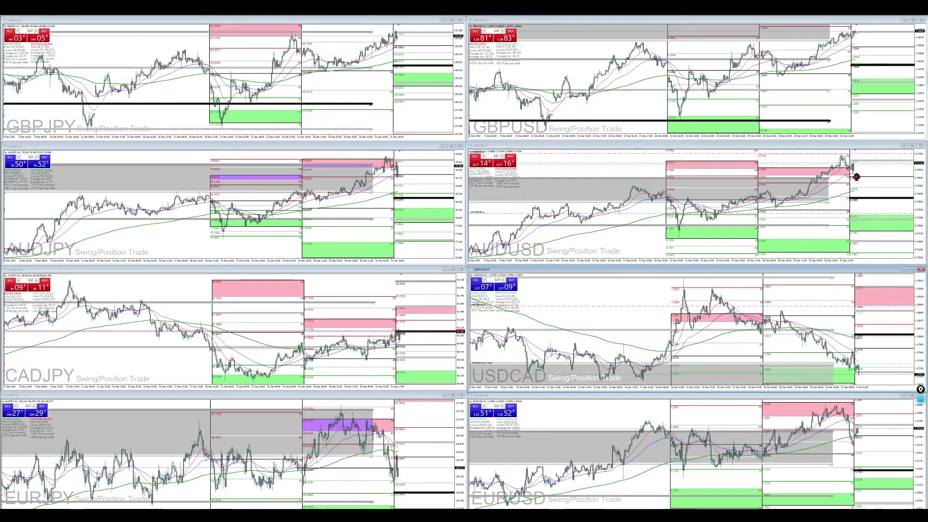
{"action": "mouse_move", "coordinate": [857, 175]}
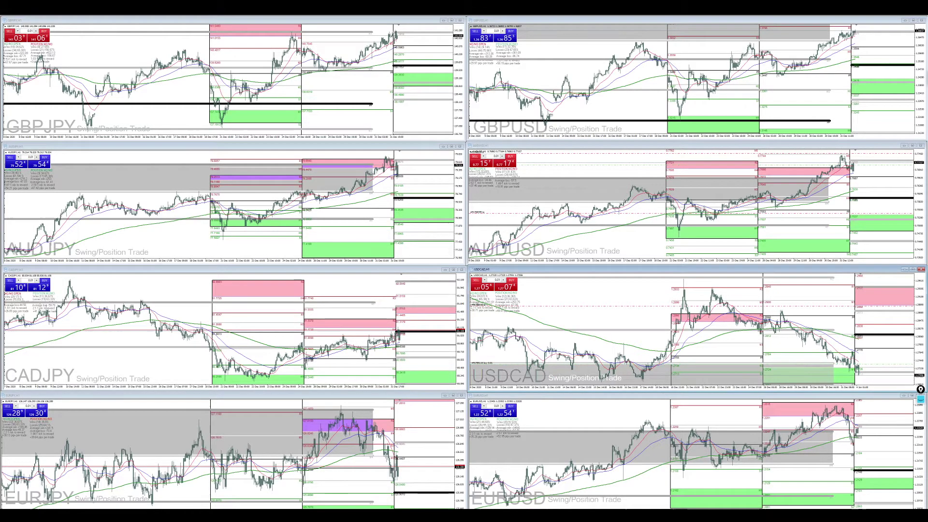
{"action": "key", "text": "ctrl+F5"}
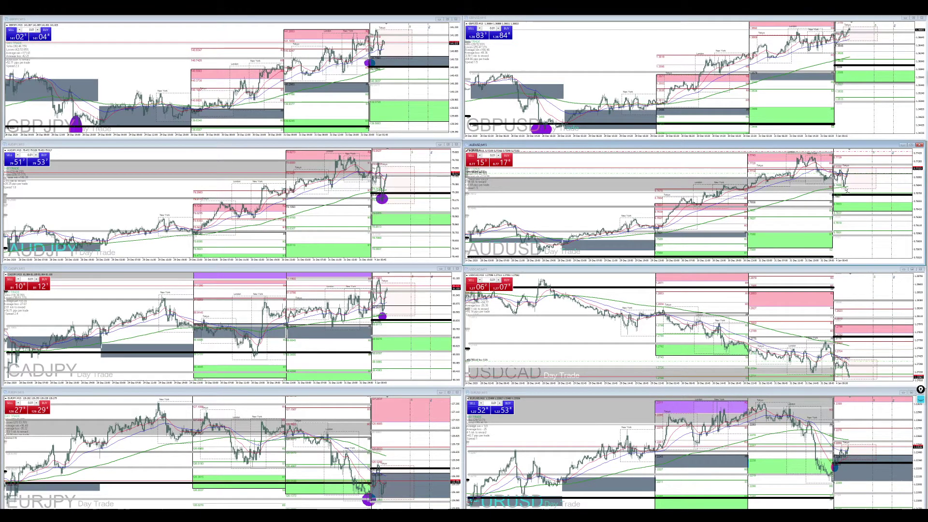
- Enlarge the GBPUSD day trade chart and delete the purple ellipse beneath the price low
{"action": "left_click", "coordinate": [913, 18]}
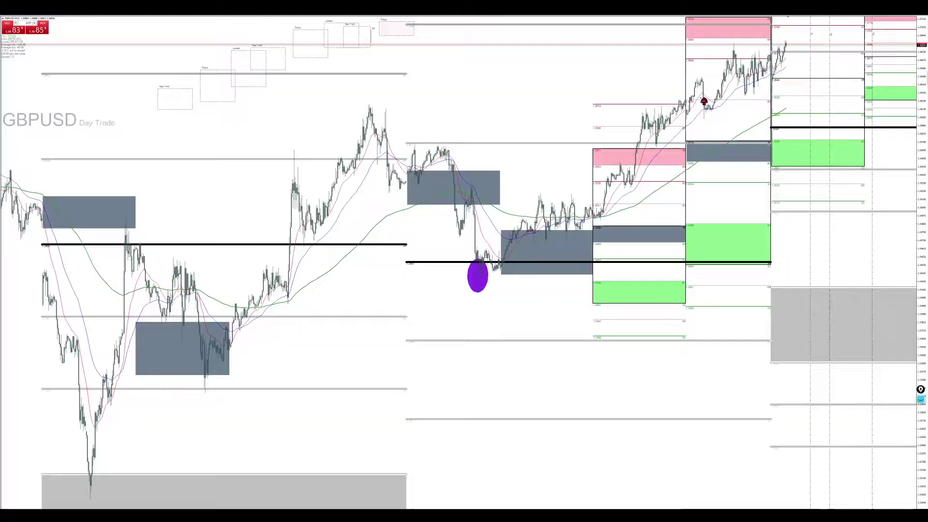
{"action": "right_click", "coordinate": [481, 292]}
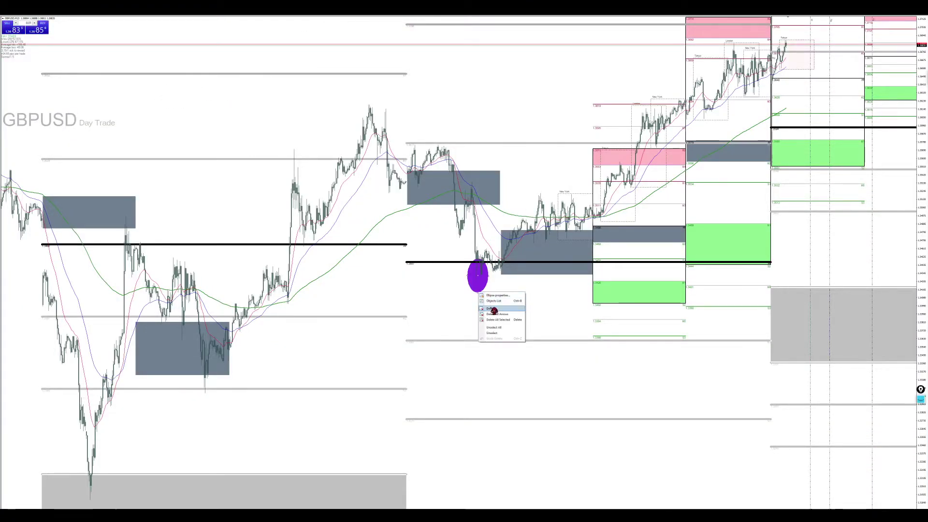
{"action": "left_click", "coordinate": [498, 309]}
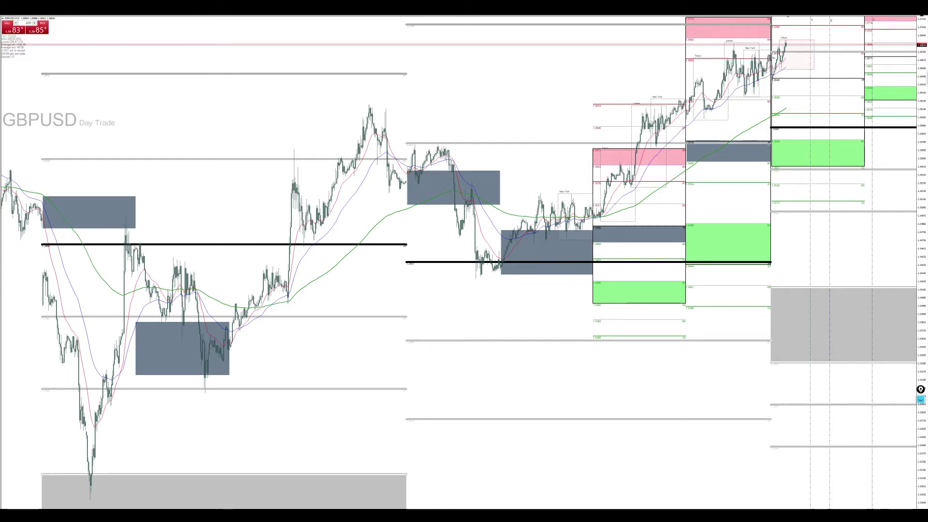
- Exit full screen, maximize the trading terminal window, and tile the day trade charts
{"action": "key", "text": "F11"}
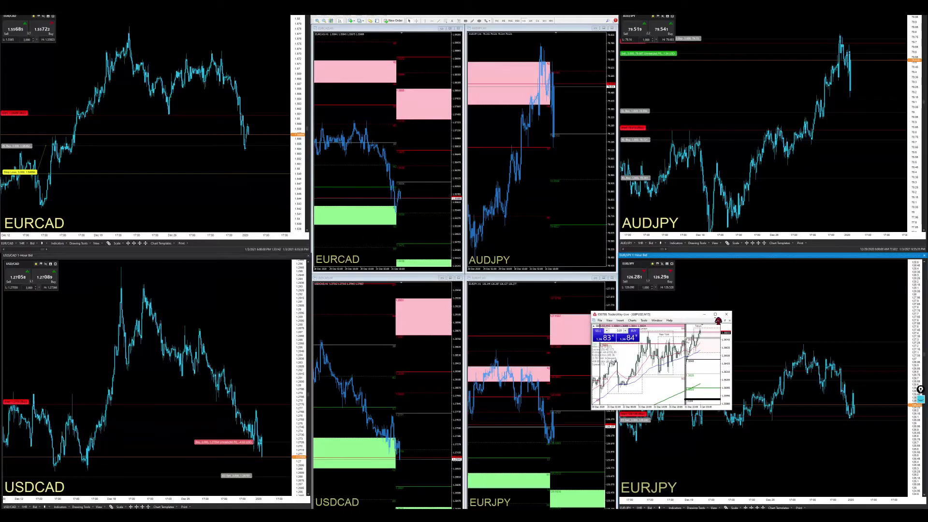
{"action": "left_click", "coordinate": [715, 314]}
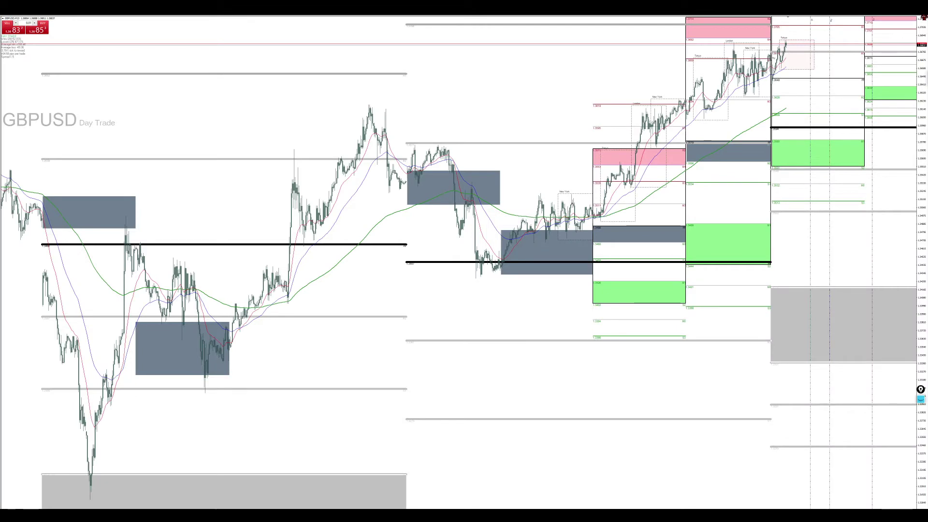
{"action": "key", "text": "alt+r"}
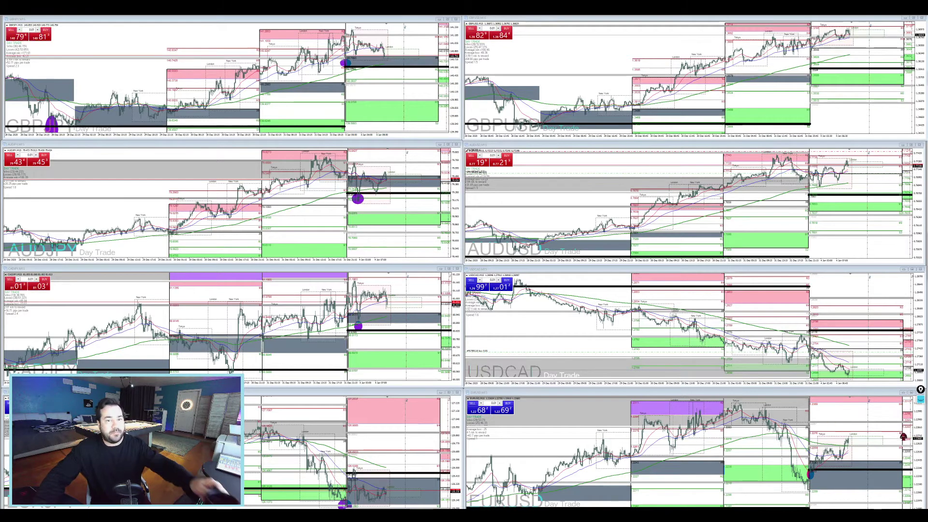
- Sketch possible falling and rising AUDUSD price paths in pink over its day trade chart, and clear the annotations
{"action": "left_click", "coordinate": [917, 400]}
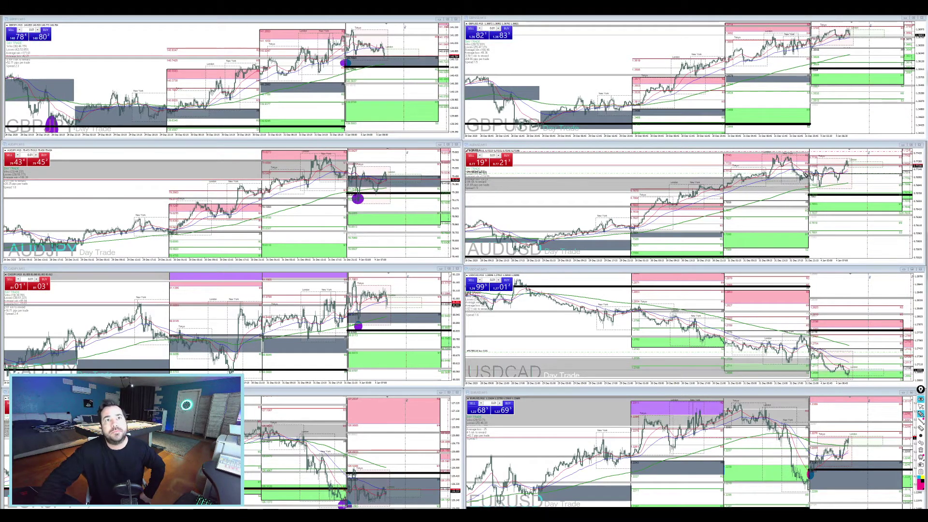
{"action": "mouse_move", "coordinate": [836, 175]}
{"action": "left_mouse_down"}
{"action": "mouse_move", "coordinate": [849, 162]}
{"action": "mouse_move", "coordinate": [873, 172]}
{"action": "mouse_move", "coordinate": [876, 215]}
{"action": "left_mouse_up"}
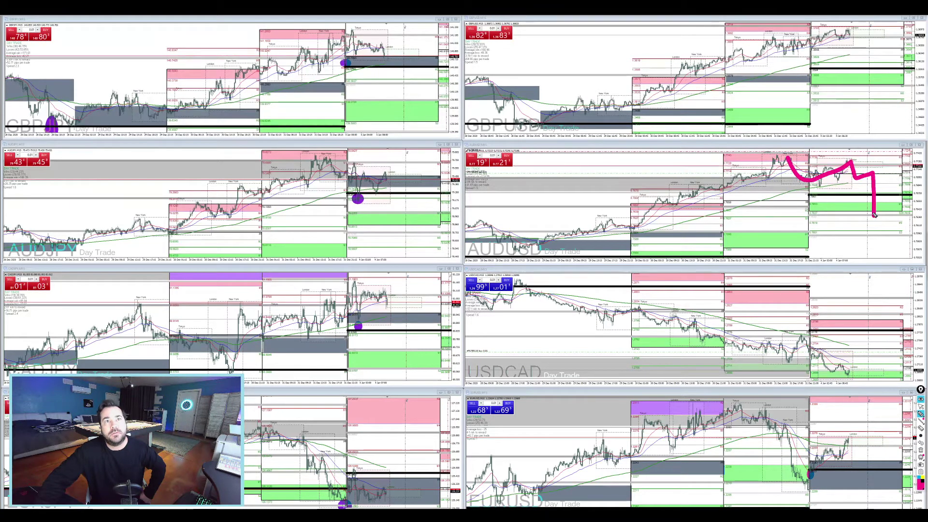
{"action": "left_click_drag", "start_coordinate": [860, 177], "coordinate": [865, 215]}
{"action": "mouse_move", "coordinate": [852, 170]}
{"action": "left_mouse_down"}
{"action": "mouse_move", "coordinate": [905, 128]}
{"action": "mouse_move", "coordinate": [917, 104]}
{"action": "left_mouse_up"}
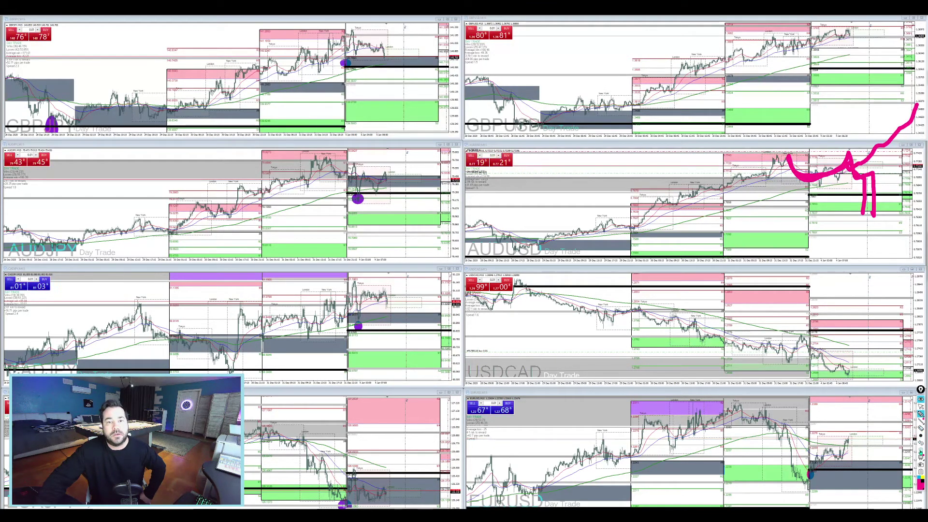
{"action": "left_click", "coordinate": [921, 451]}
{"action": "left_click", "coordinate": [920, 400]}
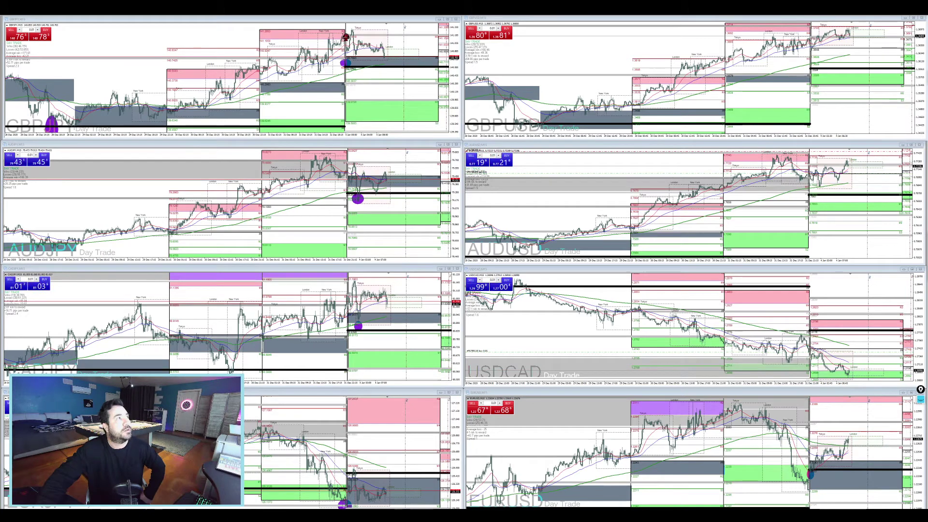
- Sketch a rising and a falling price path in pink from the current GBPJPY price, and a rising path from the current AUDJPY price
{"action": "left_click", "coordinate": [357, 39]}
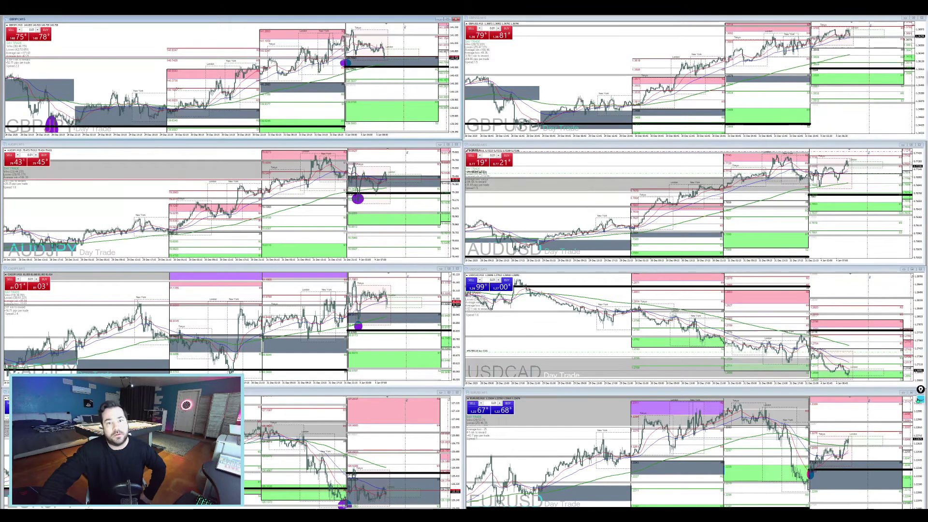
{"action": "left_click", "coordinate": [920, 389]}
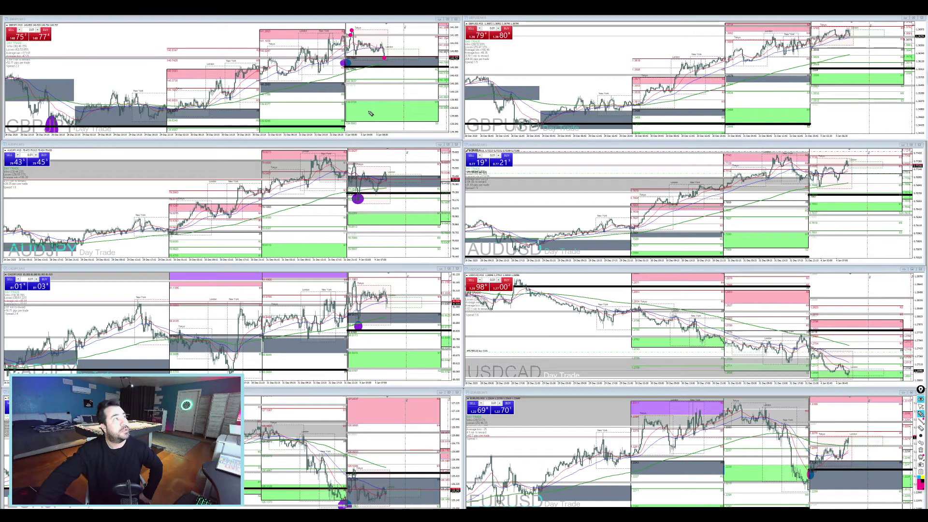
{"action": "left_click_drag", "start_coordinate": [382, 58], "coordinate": [448, 25]}
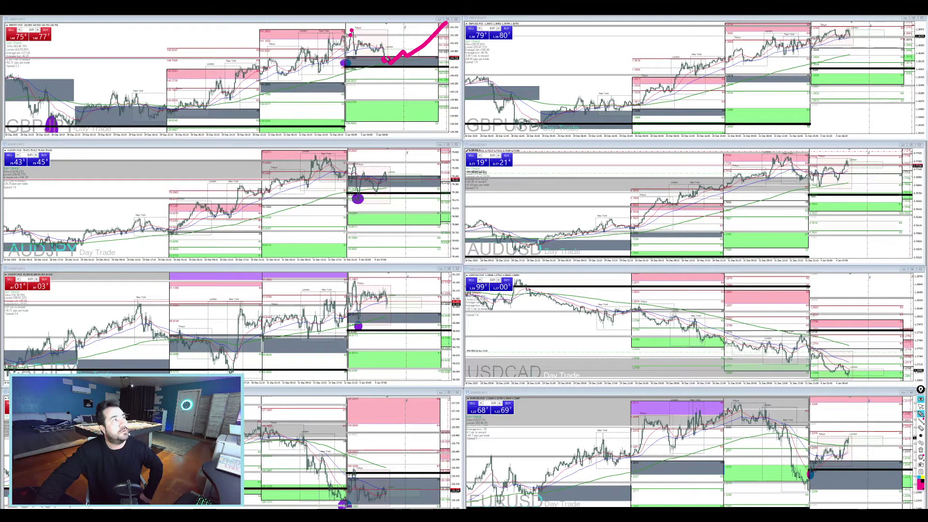
{"action": "mouse_move", "coordinate": [395, 59]}
{"action": "left_mouse_down"}
{"action": "mouse_move", "coordinate": [409, 57]}
{"action": "mouse_move", "coordinate": [463, 128]}
{"action": "left_mouse_up"}
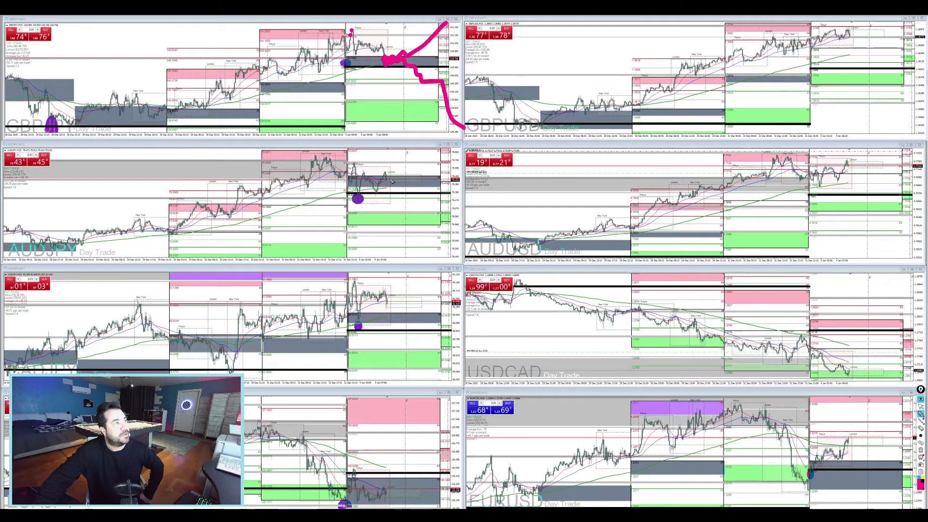
{"action": "left_click_drag", "start_coordinate": [388, 182], "coordinate": [468, 134]}
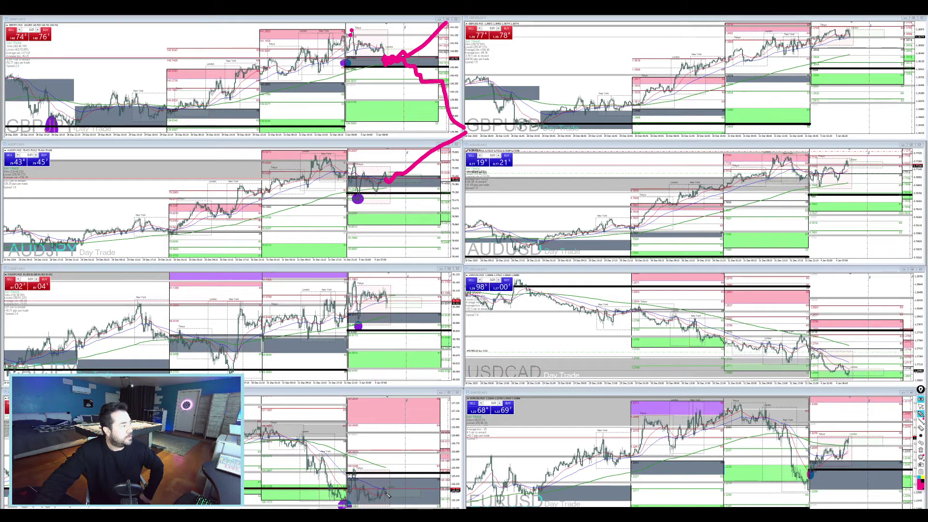
- Sketch pink price paths from the current prices: a rise on the chart beneath CADJPY, and pullbacks turning upward on CADJPY, GBPUSD and EURUSD
{"action": "left_click_drag", "start_coordinate": [399, 471], "coordinate": [460, 415]}
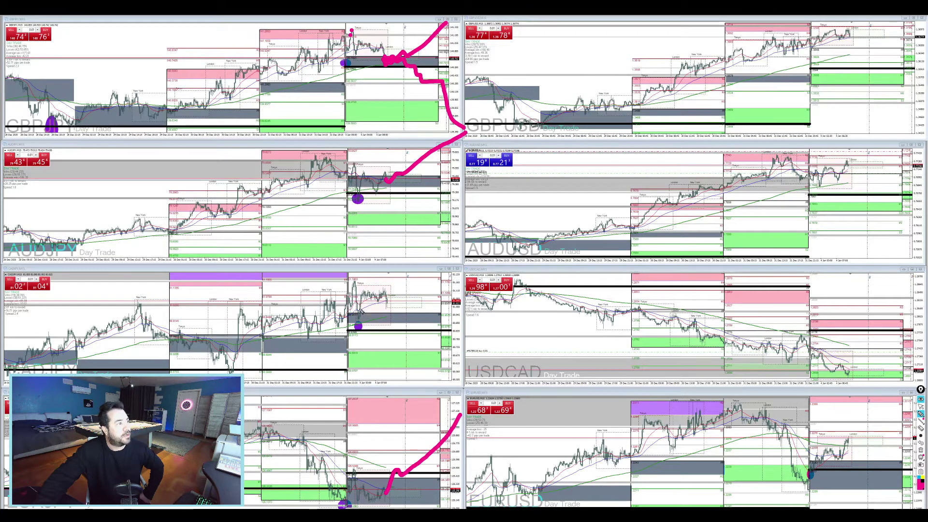
{"action": "mouse_move", "coordinate": [384, 302]}
{"action": "left_mouse_down"}
{"action": "mouse_move", "coordinate": [384, 323]}
{"action": "mouse_move", "coordinate": [460, 274]}
{"action": "left_mouse_up"}
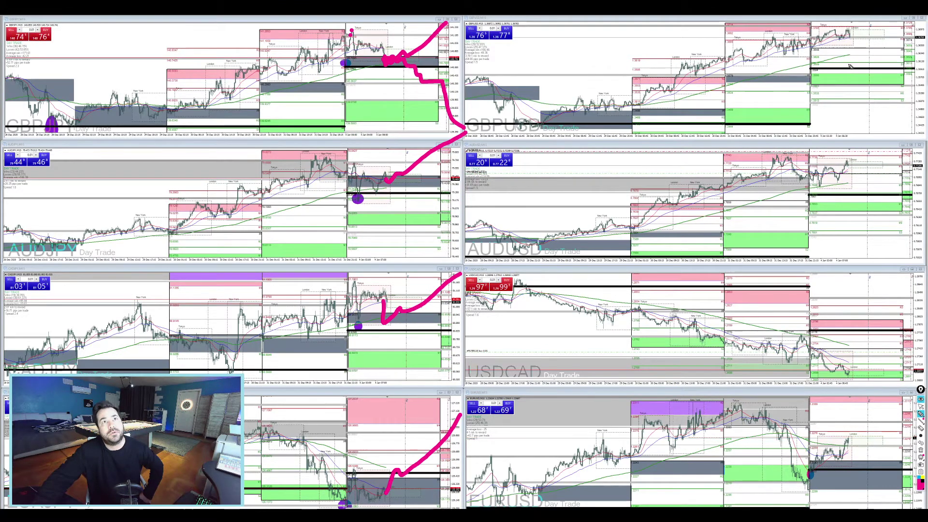
{"action": "mouse_move", "coordinate": [850, 38]}
{"action": "left_mouse_down"}
{"action": "mouse_move", "coordinate": [864, 83]}
{"action": "mouse_move", "coordinate": [878, 57]}
{"action": "mouse_move", "coordinate": [893, 67]}
{"action": "left_mouse_up"}
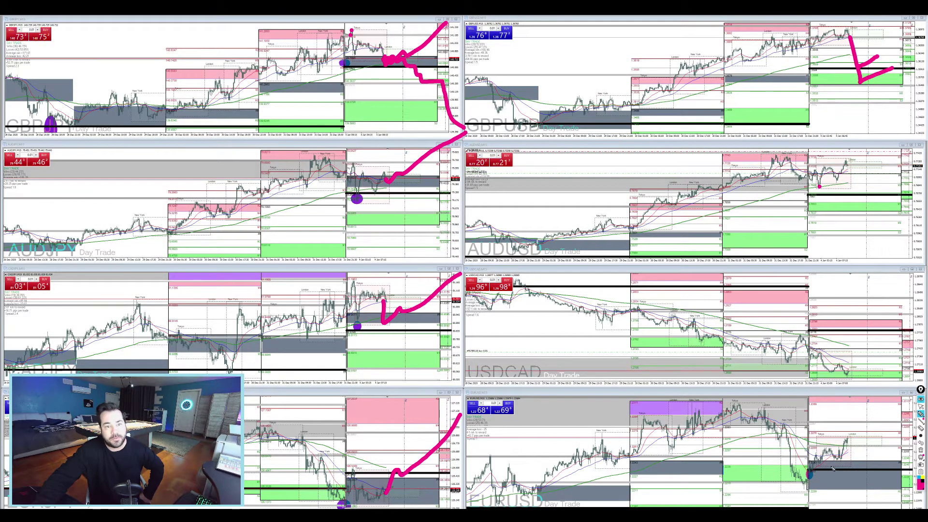
{"action": "mouse_move", "coordinate": [850, 440]}
{"action": "left_mouse_down"}
{"action": "mouse_move", "coordinate": [869, 467]}
{"action": "mouse_move", "coordinate": [915, 409]}
{"action": "left_mouse_up"}
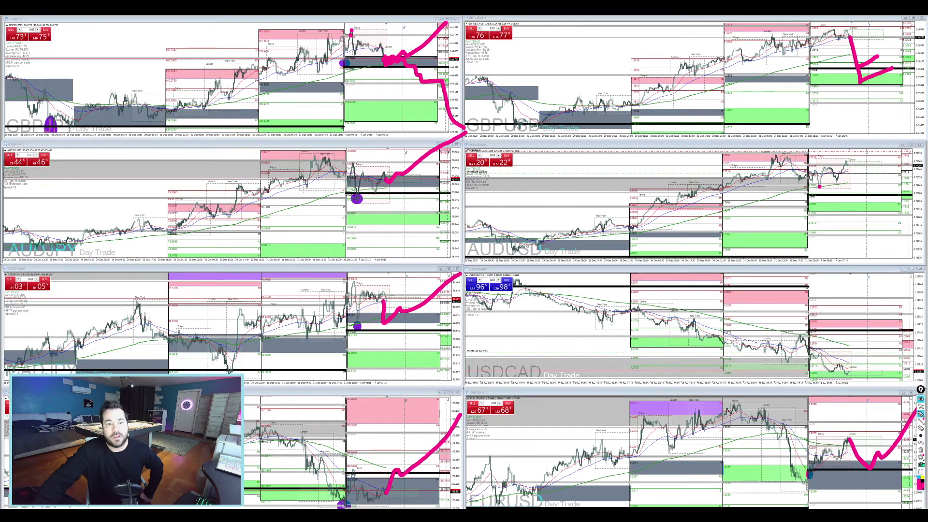
{"action": "left_click", "coordinate": [921, 401]}
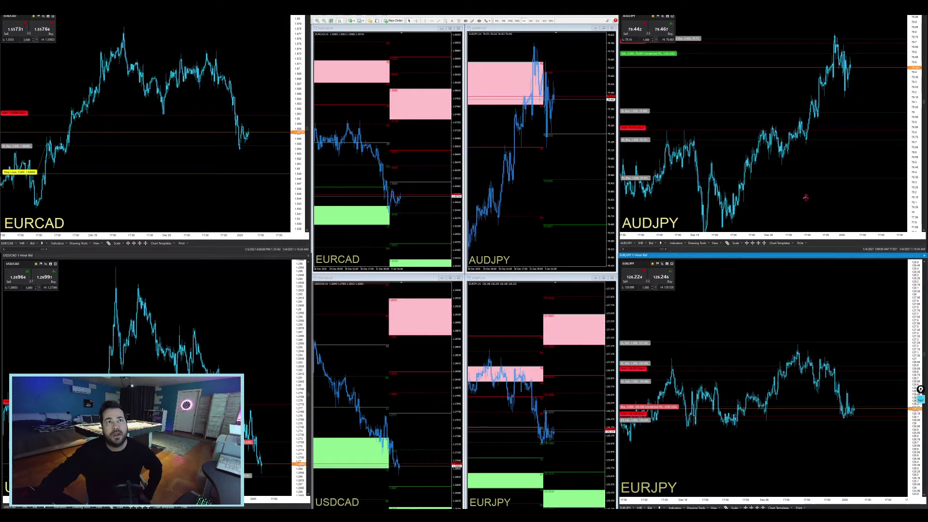
- Sketch possible falling and rising AUDJPY price paths in pink near the current price on its 1-hour chart, and clear the annotations
{"action": "key", "text": "ctrl+shift+3"}
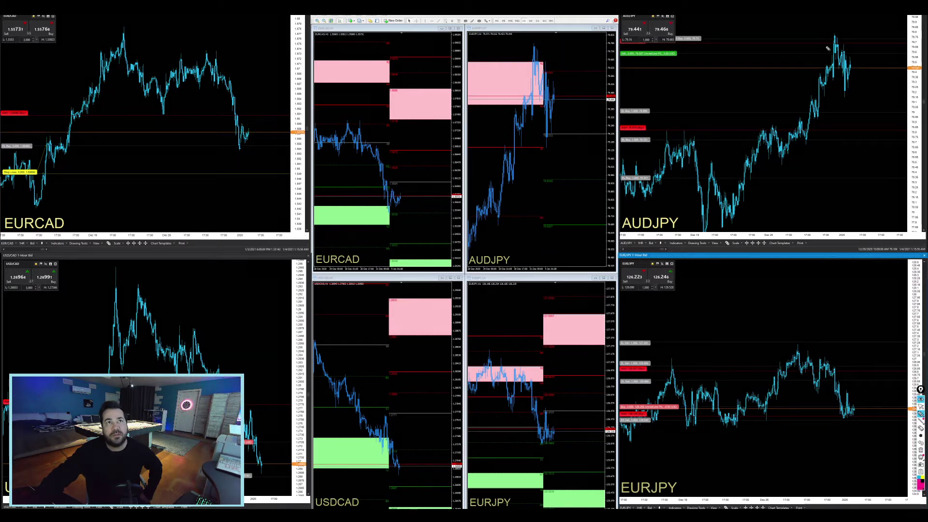
{"action": "mouse_move", "coordinate": [843, 44]}
{"action": "left_mouse_down"}
{"action": "mouse_move", "coordinate": [842, 101]}
{"action": "mouse_move", "coordinate": [851, 83]}
{"action": "mouse_move", "coordinate": [863, 88]}
{"action": "mouse_move", "coordinate": [865, 129]}
{"action": "left_mouse_up"}
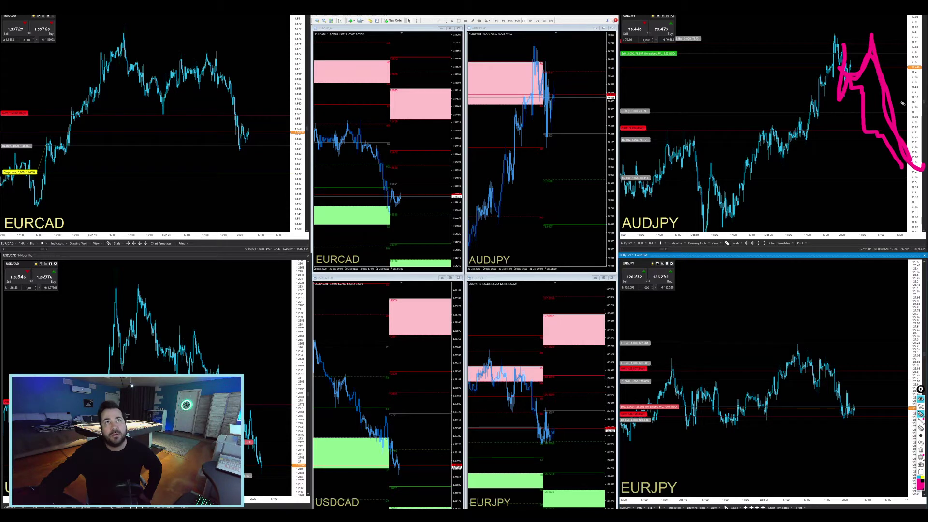
{"action": "mouse_move", "coordinate": [862, 71]}
{"action": "left_mouse_down"}
{"action": "mouse_move", "coordinate": [902, 60]}
{"action": "mouse_move", "coordinate": [909, 54]}
{"action": "mouse_move", "coordinate": [901, 47]}
{"action": "left_mouse_up"}
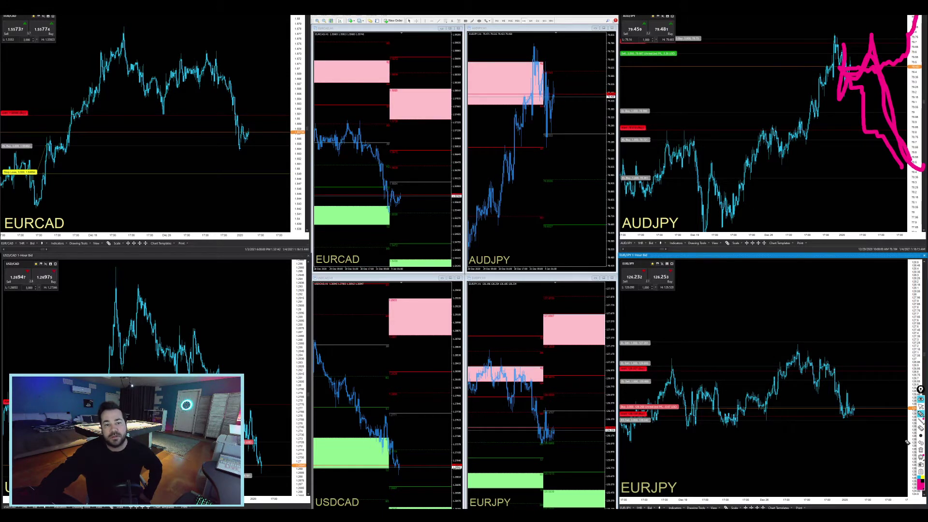
{"action": "left_click", "coordinate": [921, 451]}
{"action": "left_click", "coordinate": [921, 400]}
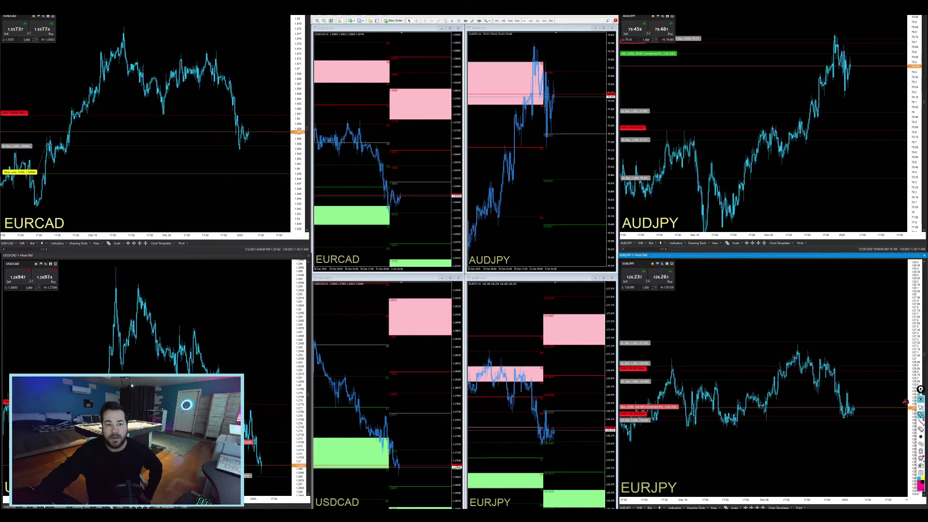
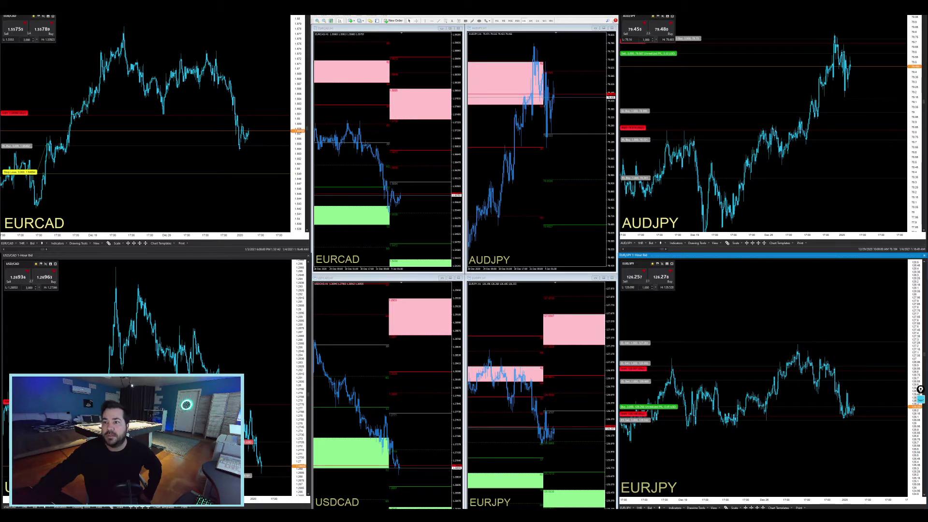
- Switch to the day trade charts, sketch pink price moves on CADJPY, GBPJPY and AUDUSD, and clear the annotations
{"action": "key", "text": "alt+Tab"}
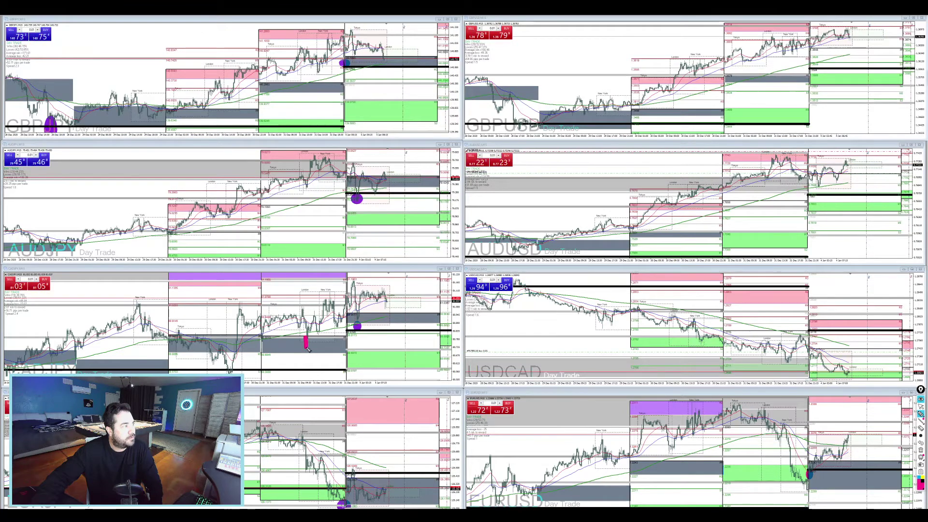
{"action": "mouse_move", "coordinate": [306, 346]}
{"action": "left_mouse_down"}
{"action": "mouse_move", "coordinate": [353, 307]}
{"action": "mouse_move", "coordinate": [382, 306]}
{"action": "left_mouse_up"}
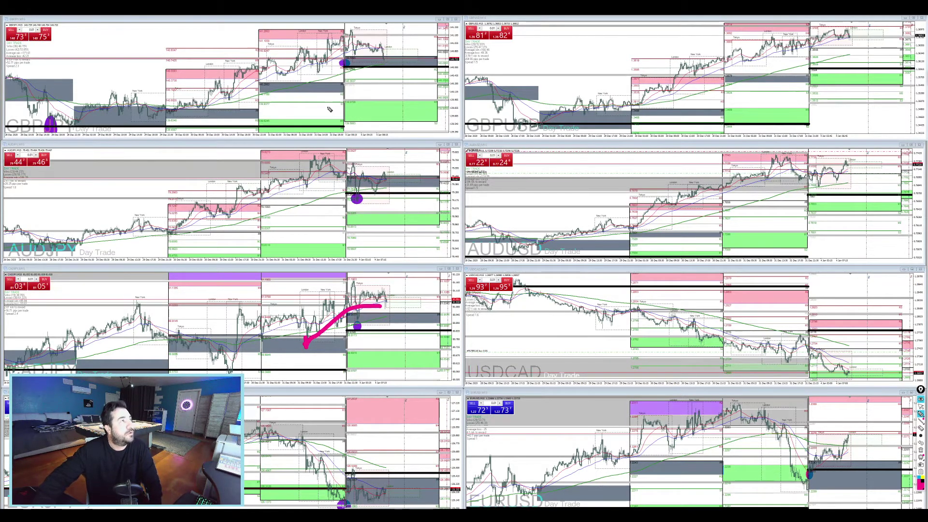
{"action": "left_click_drag", "start_coordinate": [320, 31], "coordinate": [340, 40]}
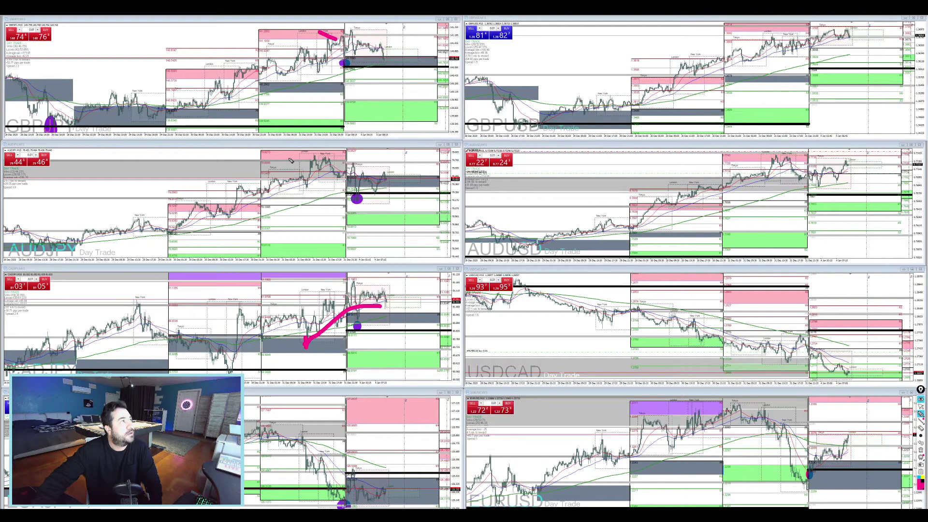
{"action": "left_click_drag", "start_coordinate": [234, 71], "coordinate": [305, 70]}
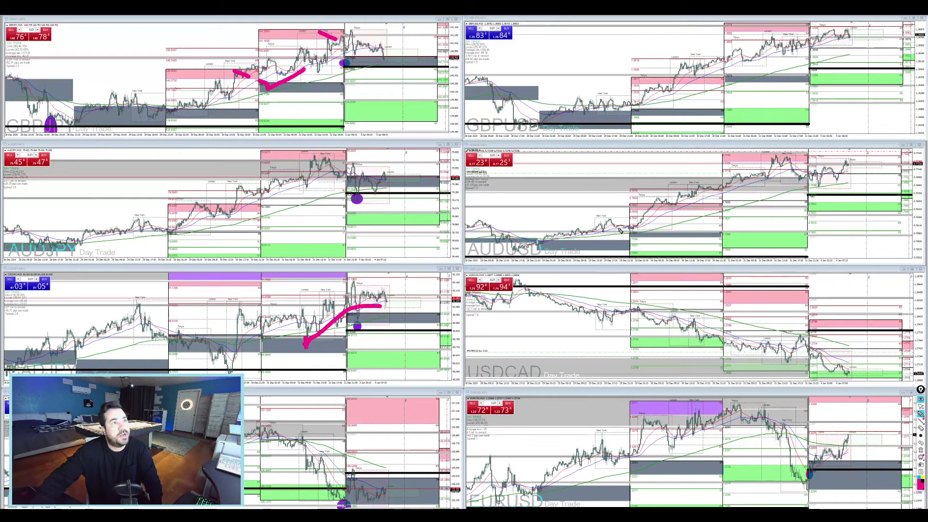
{"action": "mouse_move", "coordinate": [641, 220]}
{"action": "left_mouse_down"}
{"action": "mouse_move", "coordinate": [692, 191]}
{"action": "mouse_move", "coordinate": [798, 167]}
{"action": "left_mouse_up"}
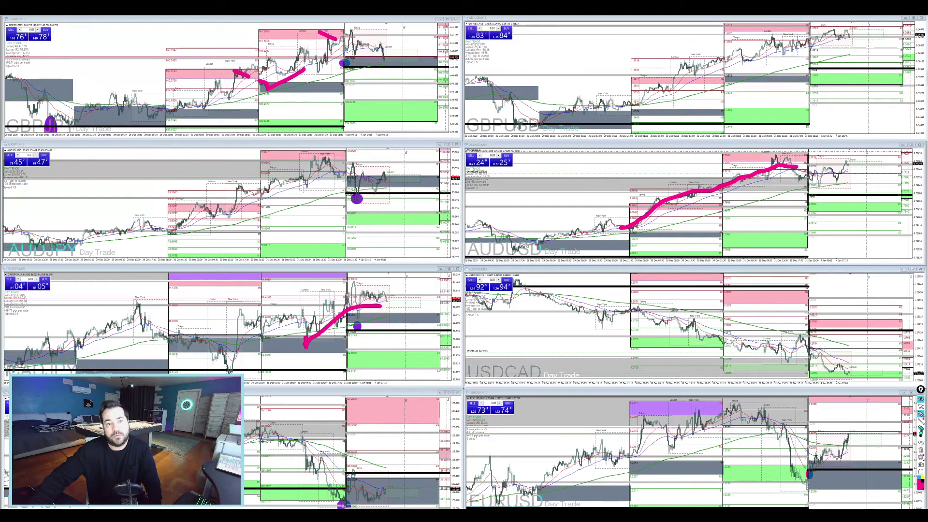
{"action": "left_click", "coordinate": [921, 450]}
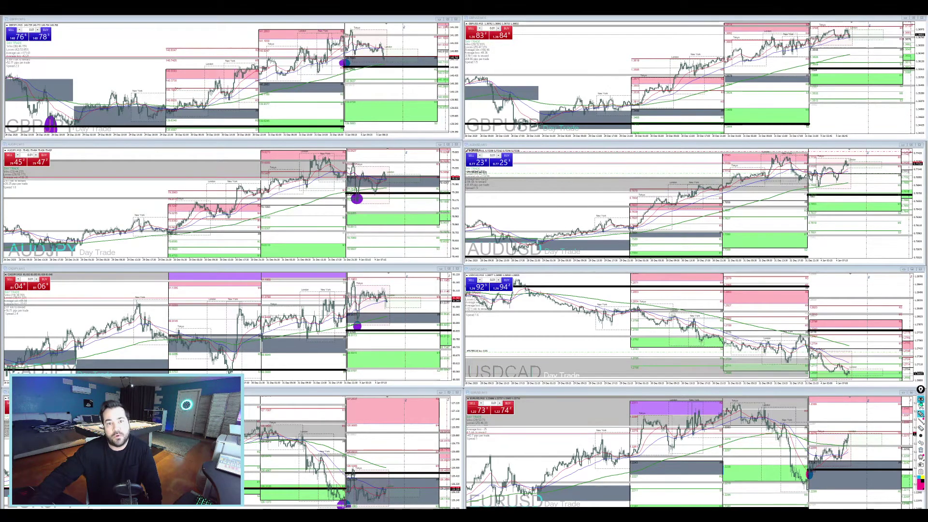
{"action": "left_click", "coordinate": [922, 401]}
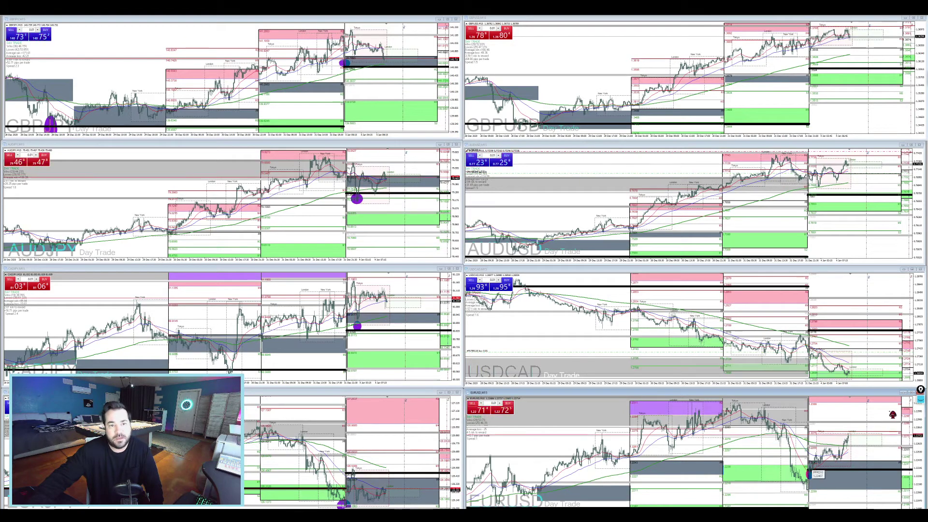
- Mark price levels in pink around the recent EURUSD low and its grey zone on the day trade chart, and clear the annotations
{"action": "left_click", "coordinate": [920, 399]}
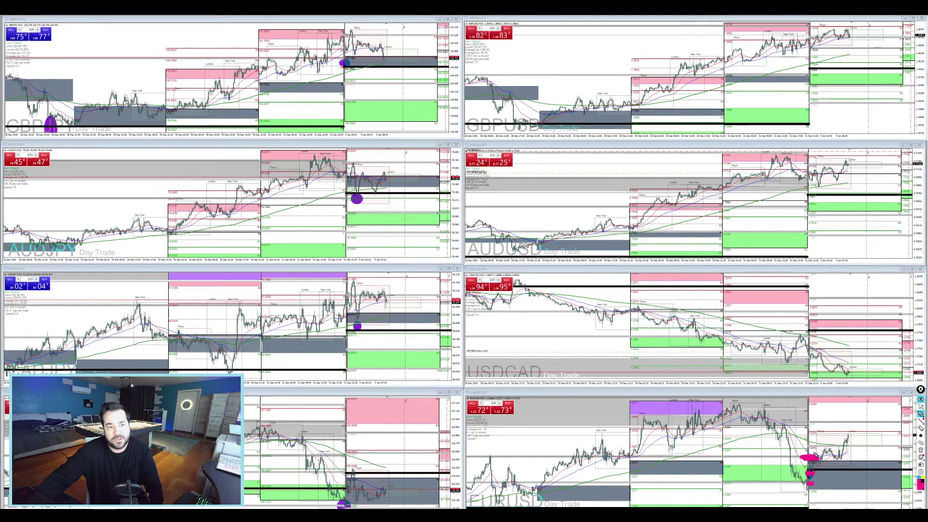
{"action": "left_click_drag", "start_coordinate": [809, 447], "coordinate": [814, 447]}
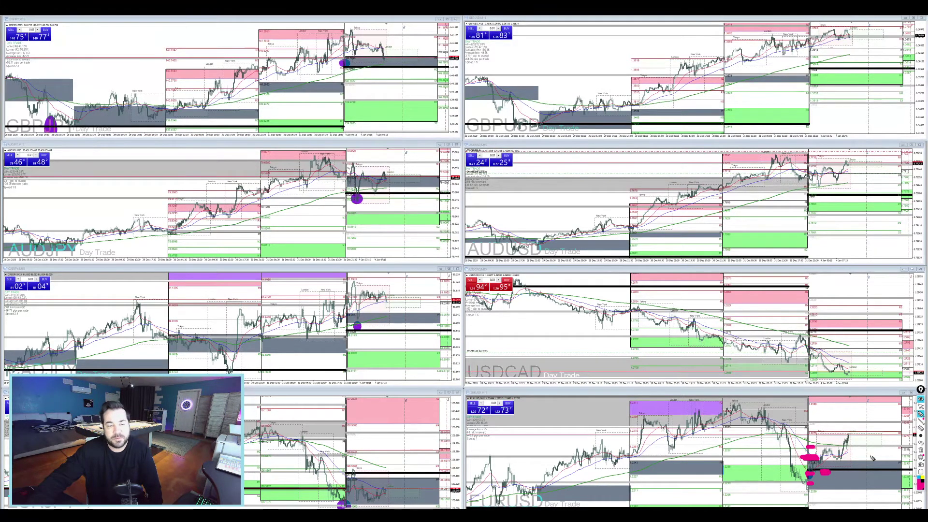
{"action": "left_click", "coordinate": [921, 450]}
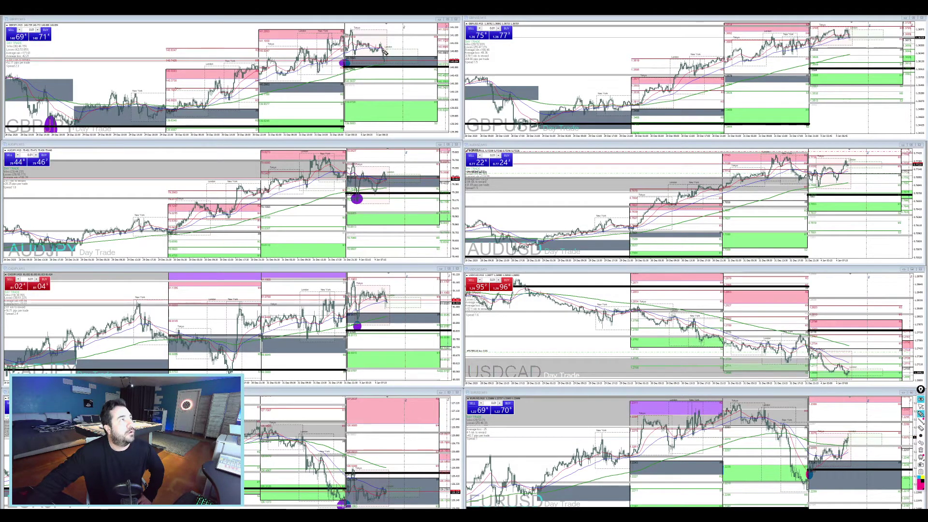
- Sketch the recent GBPJPY decline and possible rising and falling paths from the current price in pink, and clear the annotations
{"action": "left_click_drag", "start_coordinate": [382, 47], "coordinate": [387, 65]}
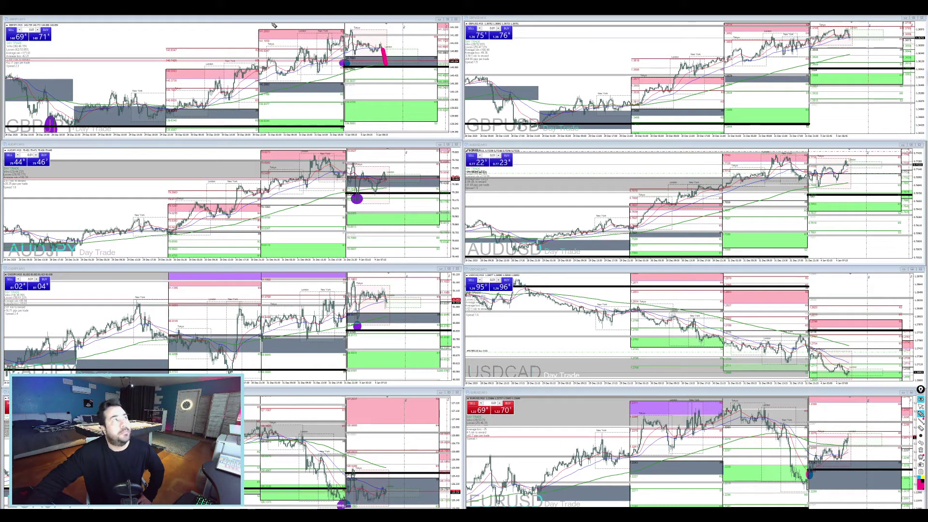
{"action": "mouse_move", "coordinate": [354, 48]}
{"action": "left_mouse_down"}
{"action": "mouse_move", "coordinate": [392, 61]}
{"action": "mouse_move", "coordinate": [423, 40]}
{"action": "mouse_move", "coordinate": [412, 67]}
{"action": "left_mouse_up"}
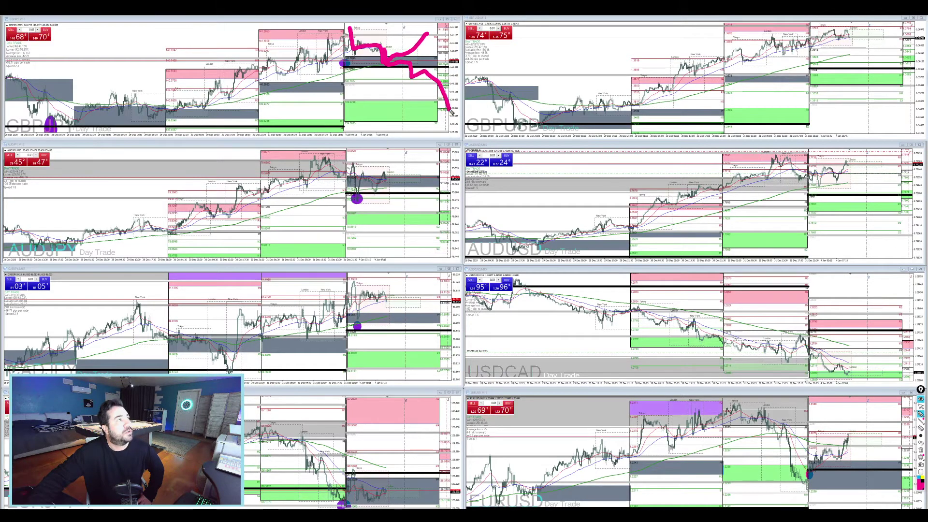
{"action": "left_click", "coordinate": [921, 450]}
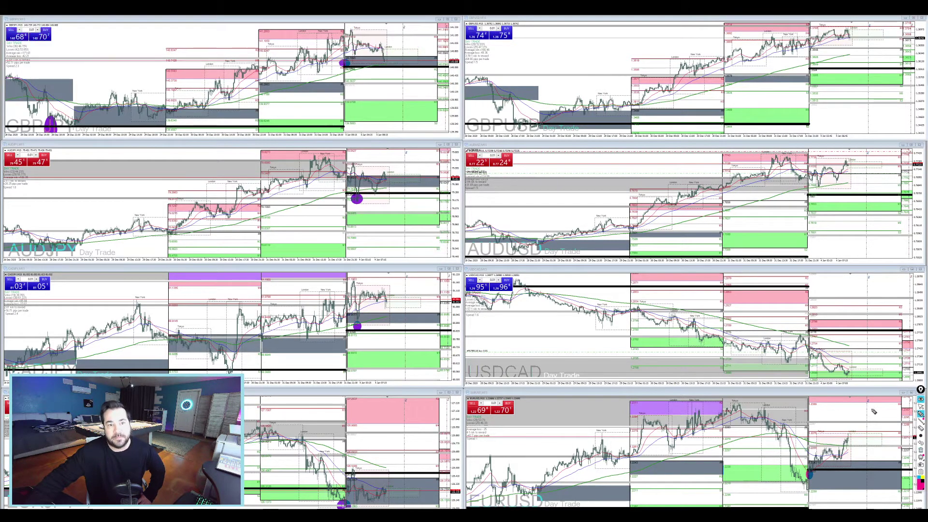
{"action": "left_click", "coordinate": [921, 399]}
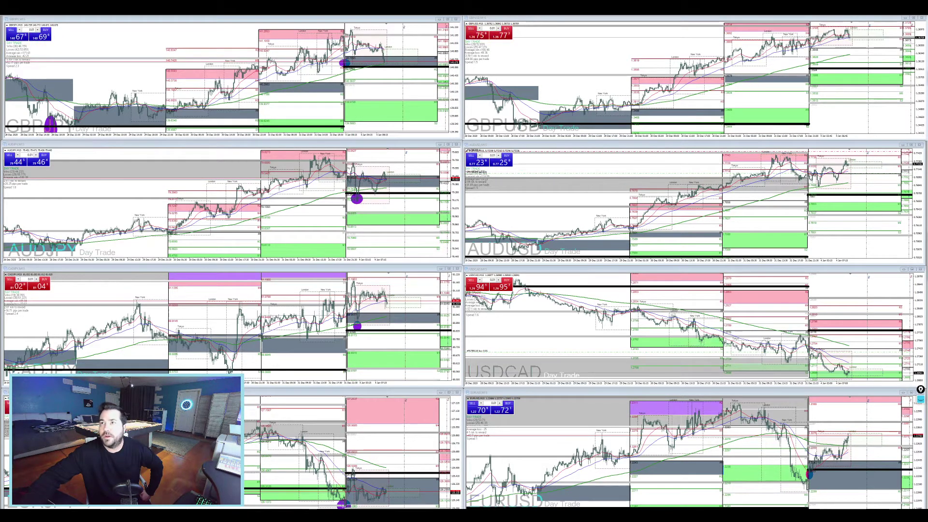
- Enlarge the AUDUSD day trade chart, mark the Tokyo session low with a purple ellipse, and return to the multi-chart layout
{"action": "left_click", "coordinate": [835, 145]}
{"action": "middle_click", "coordinate": [831, 165]}
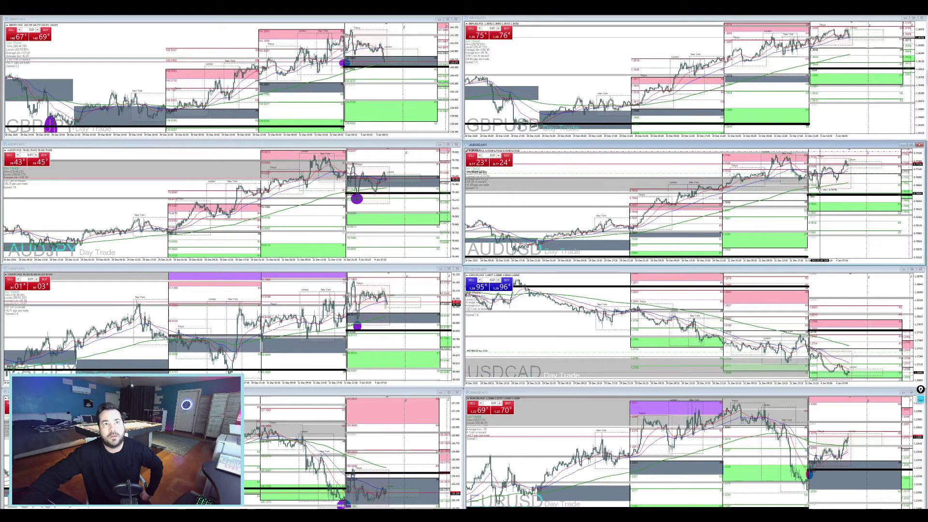
{"action": "left_click", "coordinate": [912, 145]}
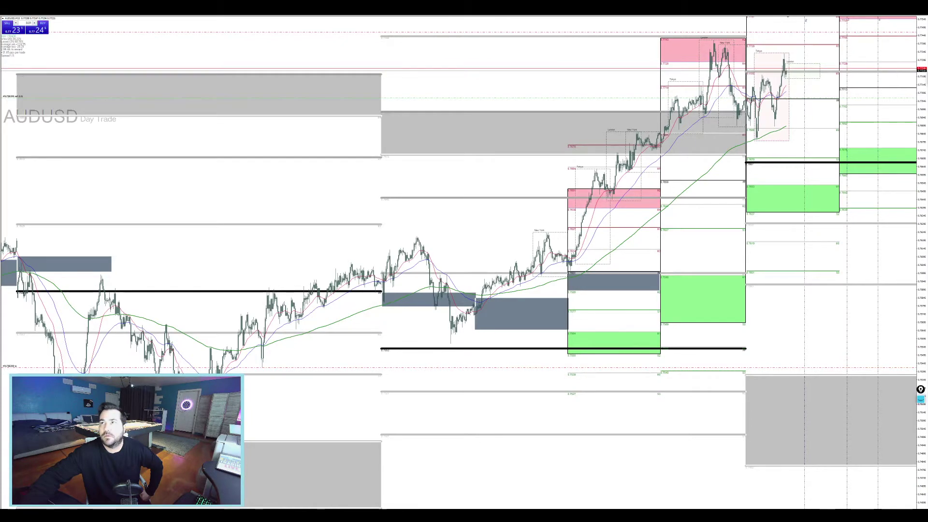
{"action": "middle_click", "coordinate": [759, 160]}
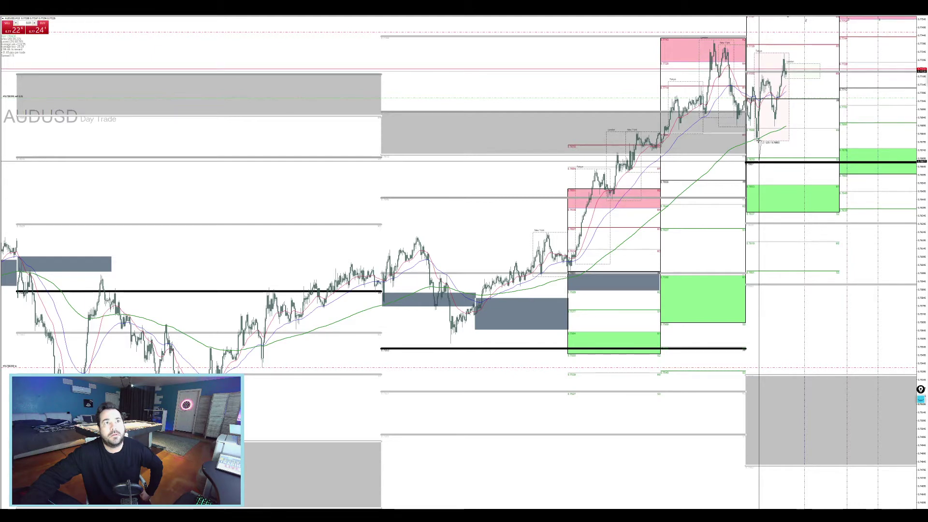
{"action": "left_click_drag", "start_coordinate": [757, 141], "coordinate": [758, 140]}
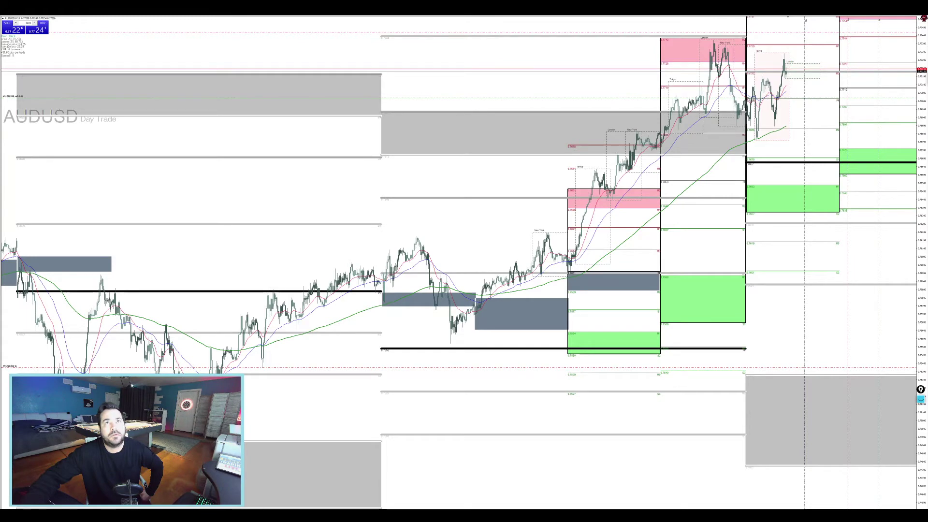
{"action": "left_click", "coordinate": [923, 18]}
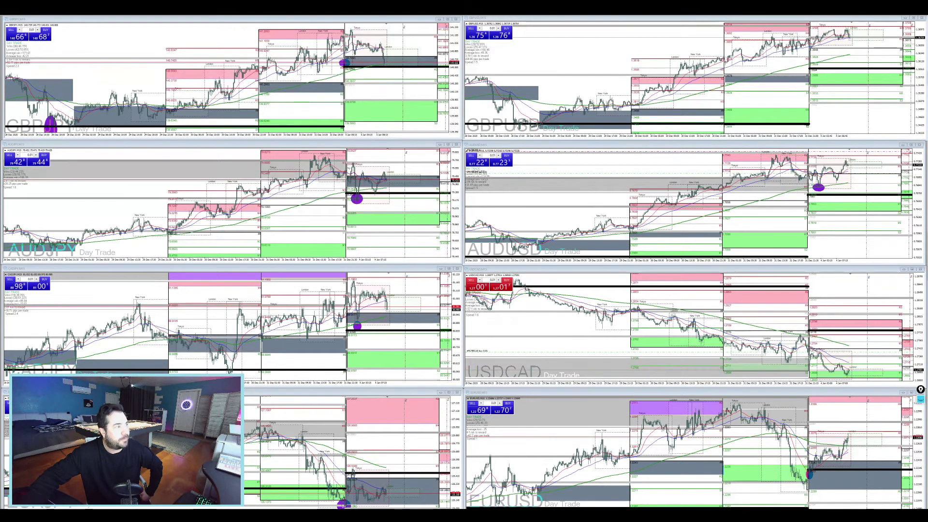
- Enlarge the AUDJPY day trade chart, inspect the swing low beneath the earlier grey zone with the crosshair, and restore the multi-chart layout
{"action": "left_click", "coordinate": [449, 146]}
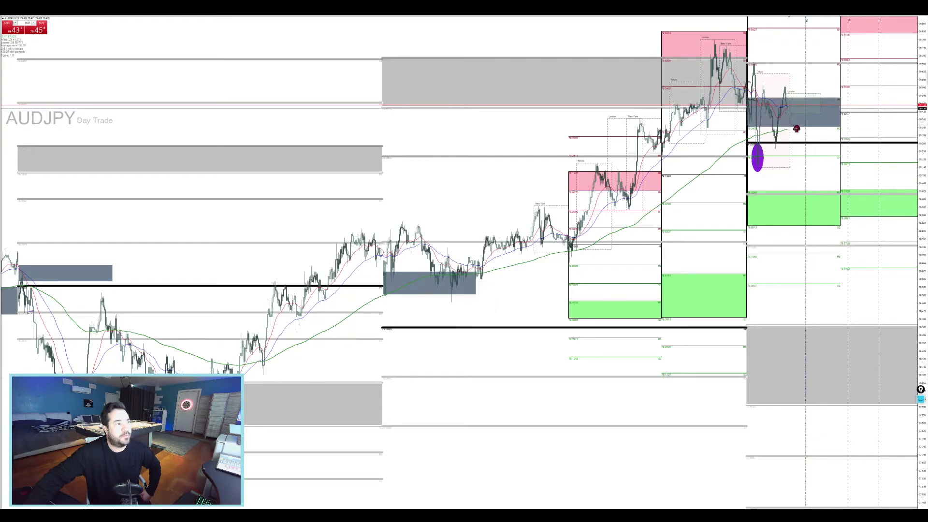
{"action": "middle_click", "coordinate": [901, 102]}
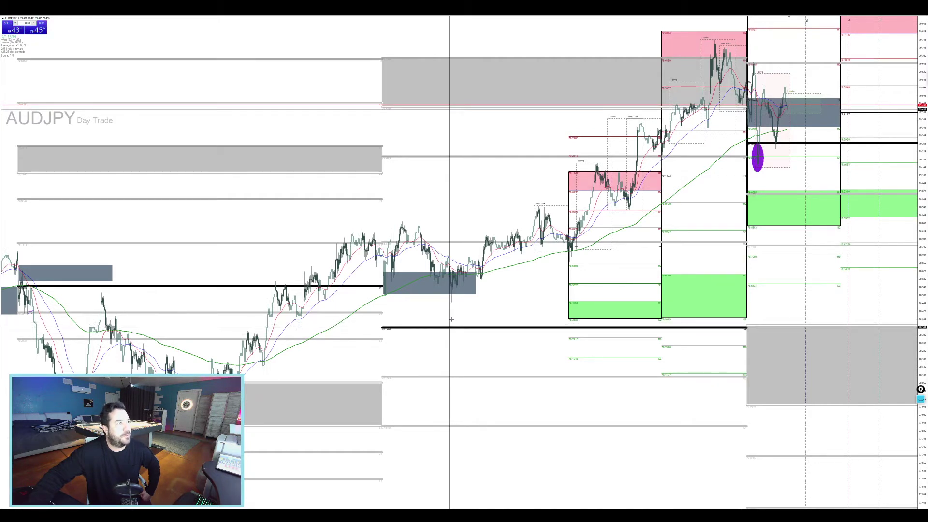
{"action": "left_click_drag", "start_coordinate": [451, 303], "coordinate": [451, 303]}
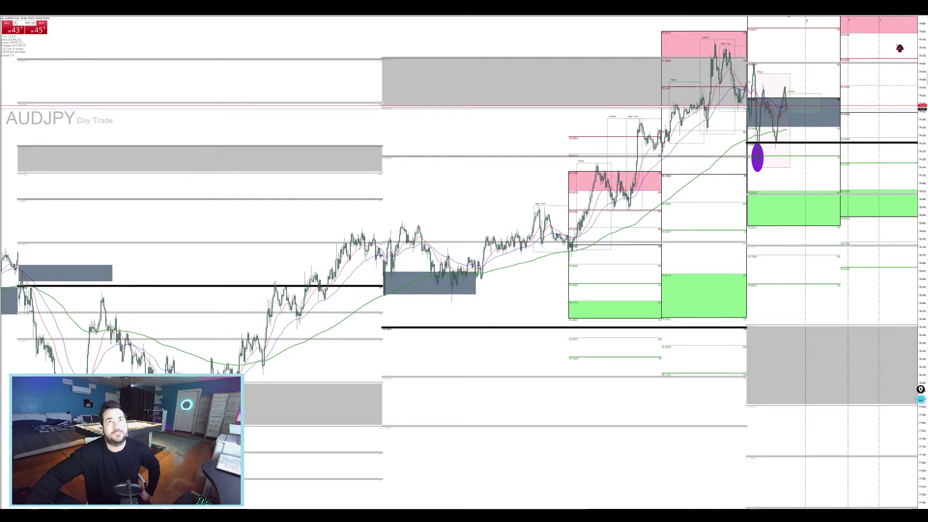
{"action": "left_click", "coordinate": [924, 17]}
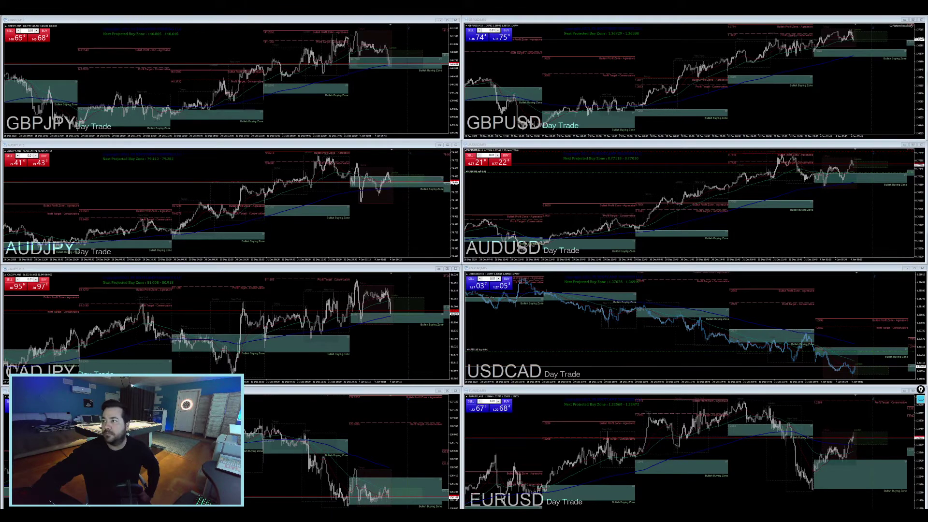
- Bring up the Bybit browser window, examine the ETHUSD price history at different scales, and put the window away
{"action": "left_click_drag", "start_coordinate": [927, 76], "coordinate": [642, 189]}
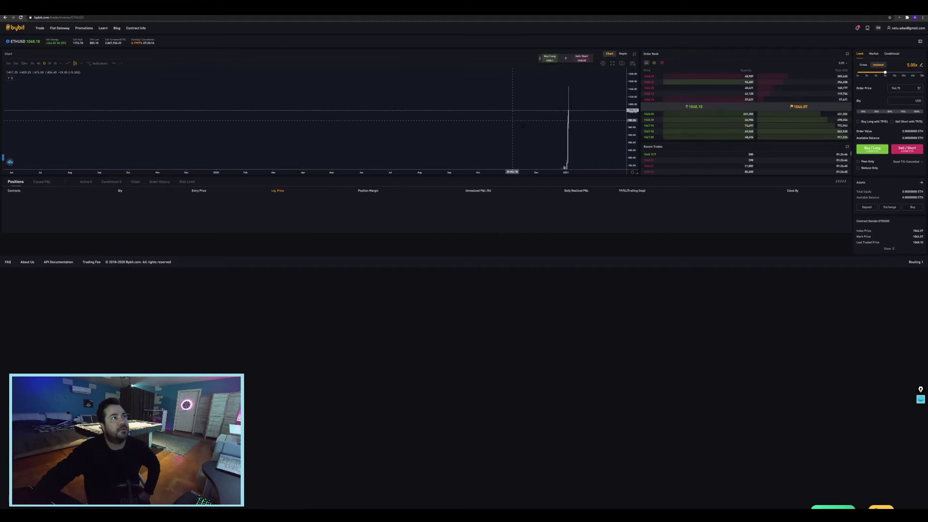
{"action": "scroll", "coordinate": [527, 120], "scroll_direction": "down", "scroll_amount": 3}
{"action": "scroll", "coordinate": [526, 121], "scroll_direction": "down", "scroll_amount": 3}
{"action": "left_click_drag", "start_coordinate": [628, 128], "coordinate": [629, 160]}
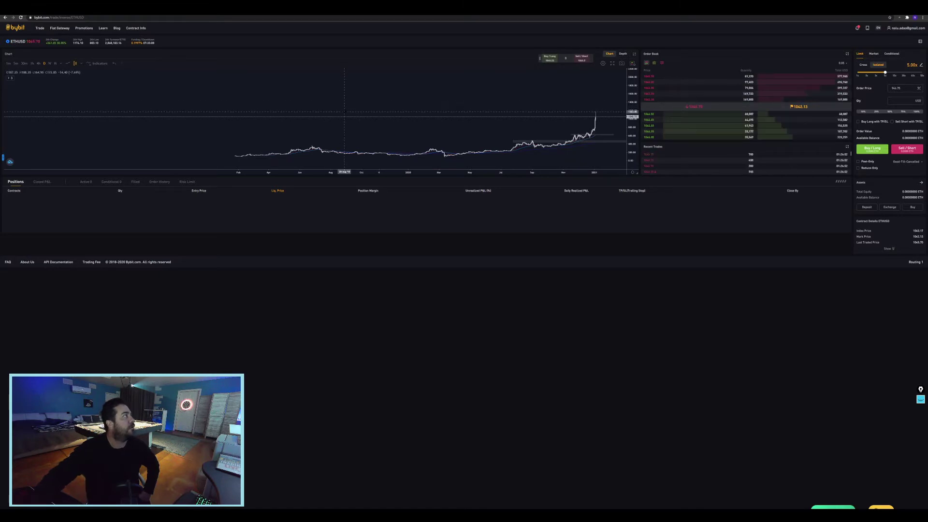
{"action": "left_click_drag", "start_coordinate": [632, 138], "coordinate": [634, 96]}
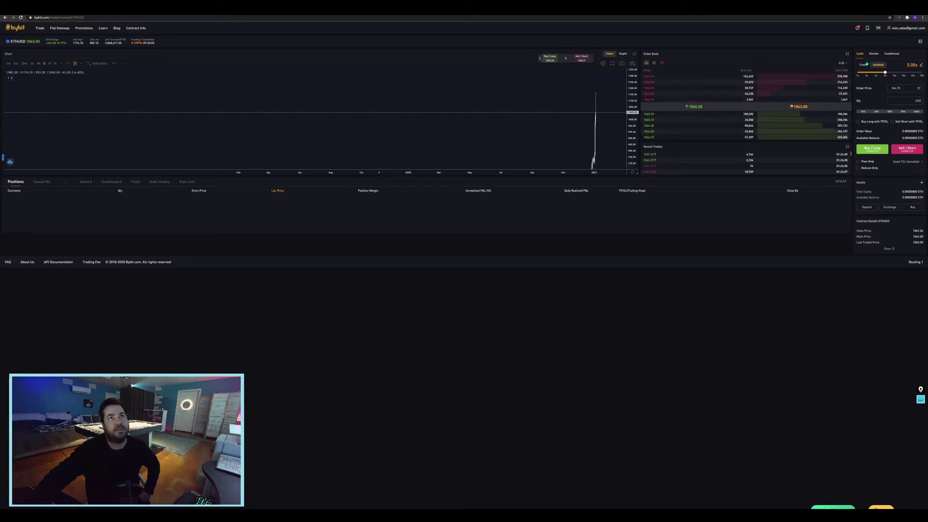
{"action": "left_click", "coordinate": [912, 7]}
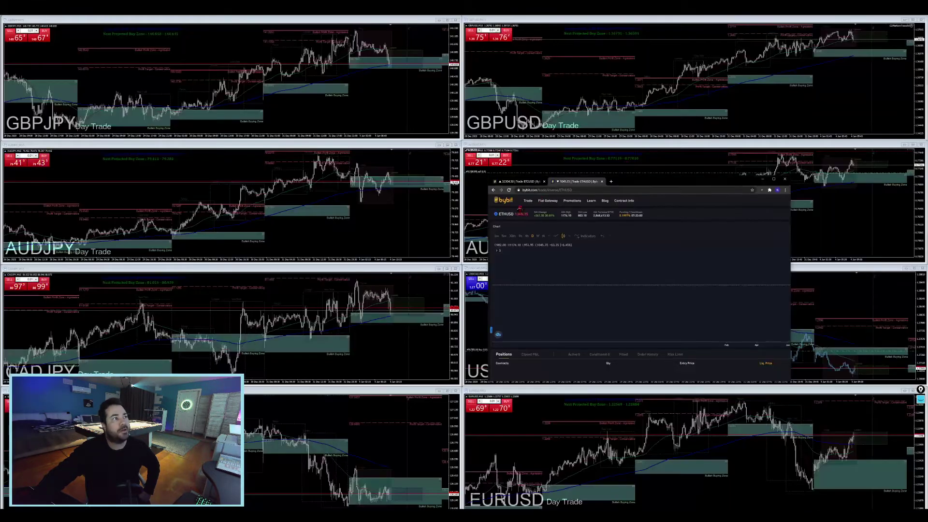
{"action": "key", "text": "super+Down"}
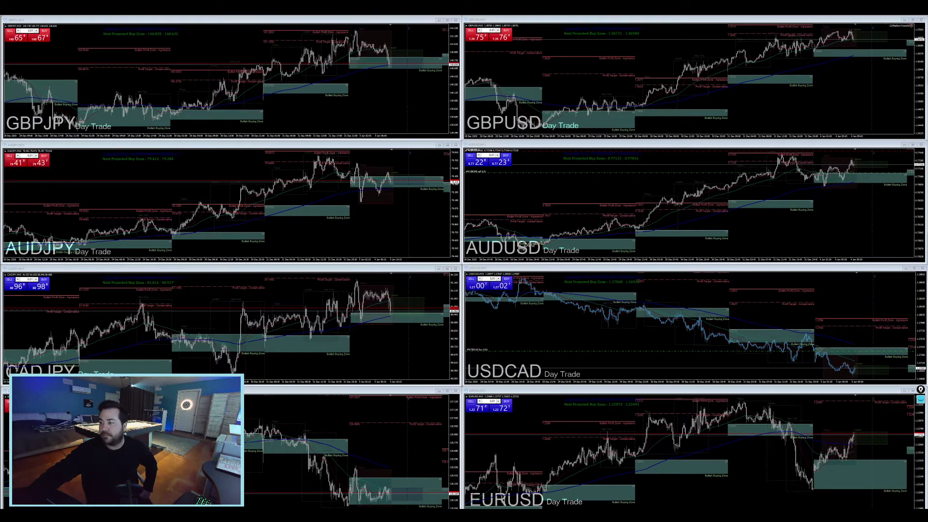
- Switch to TradingView and examine the recent ETHUSD rally against the green zones on the 15-minute chart
{"action": "key", "text": "alt+Tab"}
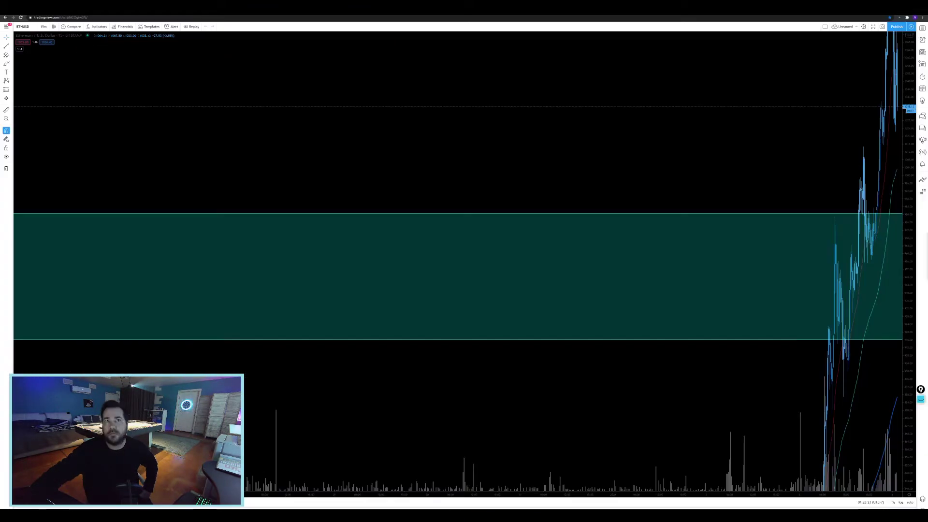
{"action": "left_click_drag", "start_coordinate": [632, 197], "coordinate": [599, 205]}
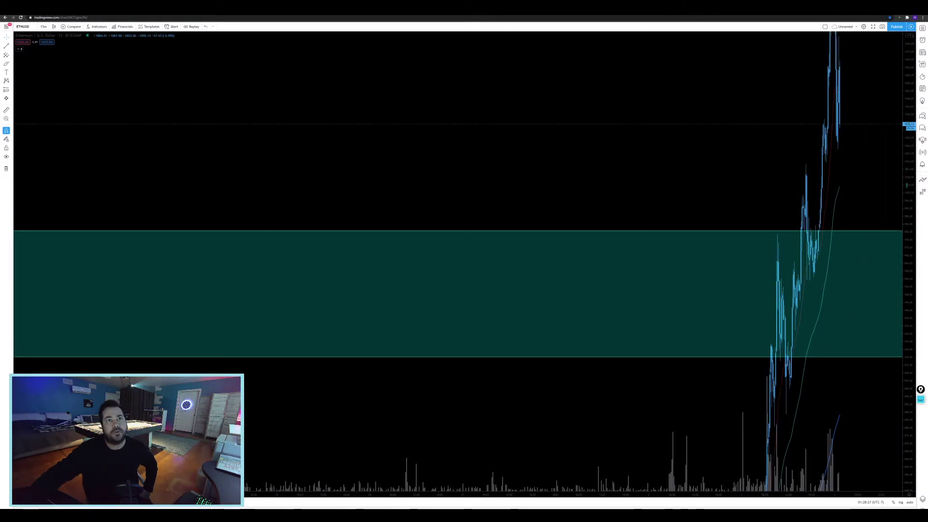
{"action": "left_click_drag", "start_coordinate": [909, 110], "coordinate": [916, 483]}
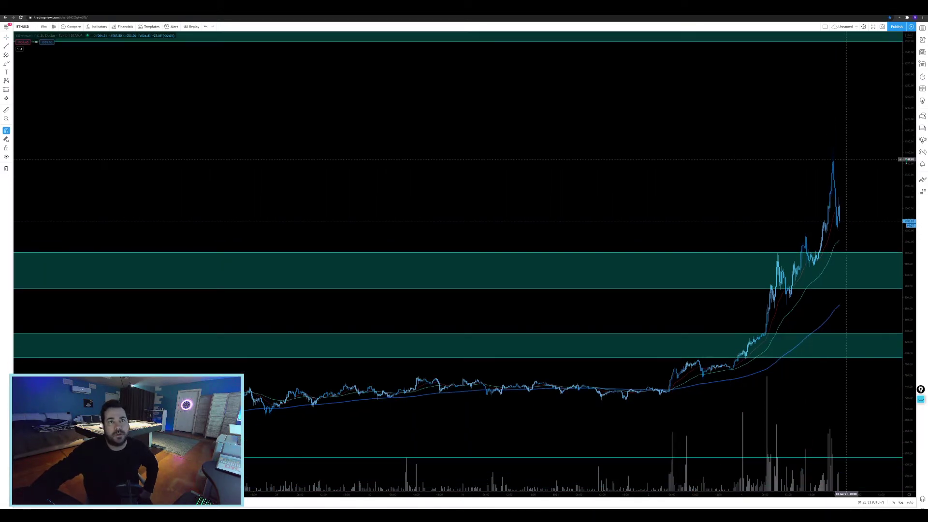
{"action": "scroll", "coordinate": [861, 150], "scroll_direction": "down", "scroll_amount": 5}
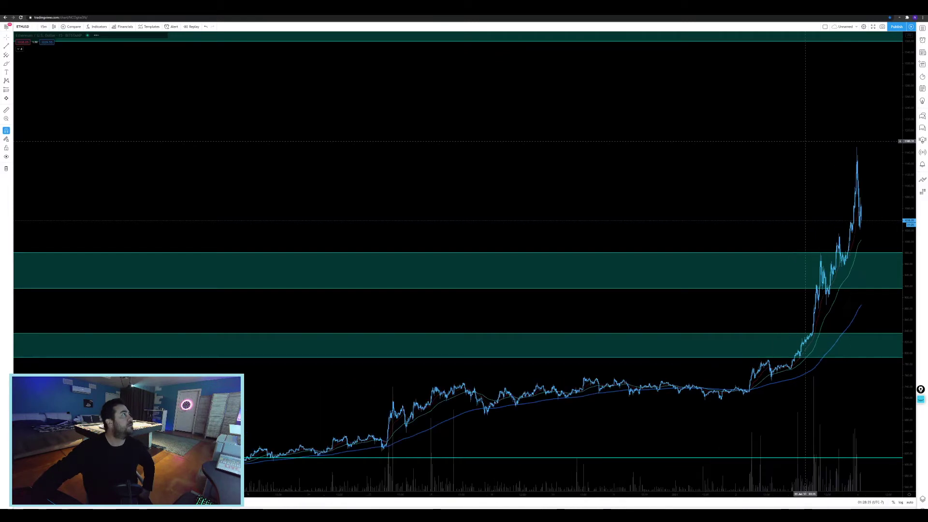
- Change the ETHUSD chart to the 1-day interval and fit the earlier peak, all green zones and the latest rally in view
{"action": "left_click", "coordinate": [49, 27]}
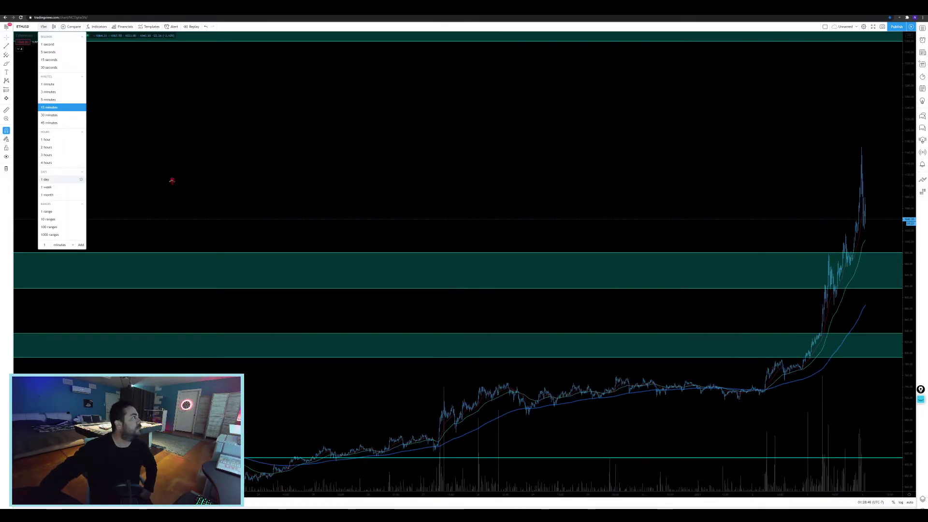
{"action": "left_click", "coordinate": [45, 179]}
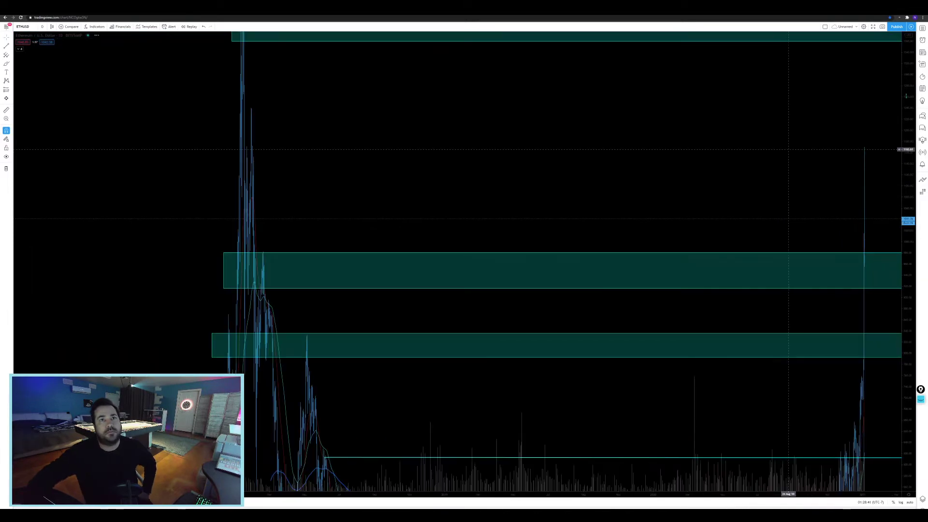
{"action": "left_click_drag", "start_coordinate": [908, 211], "coordinate": [899, 438]}
{"action": "left_click_drag", "start_coordinate": [564, 231], "coordinate": [446, 211]}
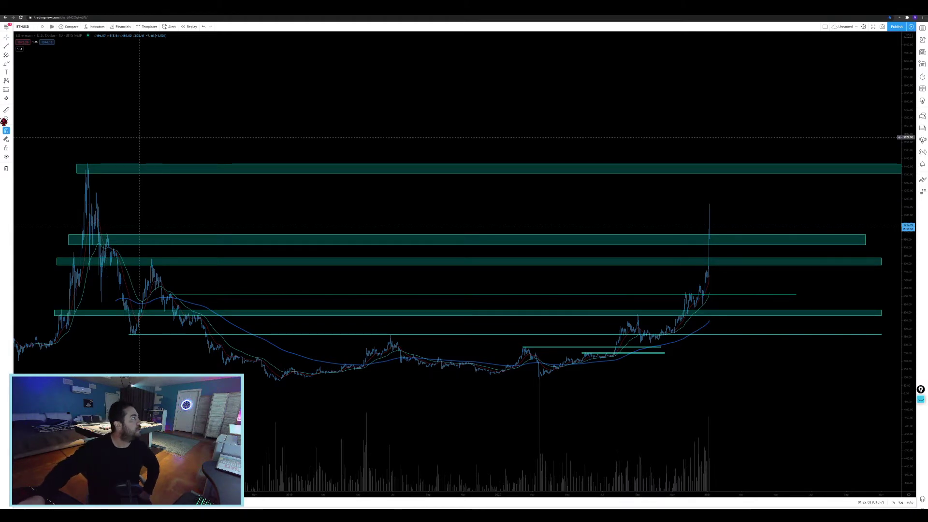
- Draw a rectangle zone at the ETHUSD secondary peak beneath the topmost green zone, extending it across the chart beyond the latest rally
{"action": "left_click", "coordinate": [14, 67]}
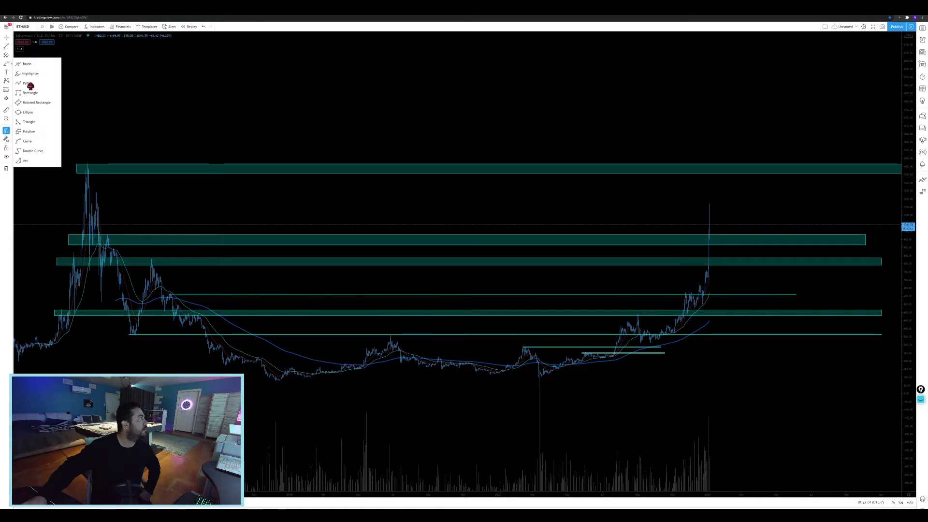
{"action": "left_click", "coordinate": [30, 93]}
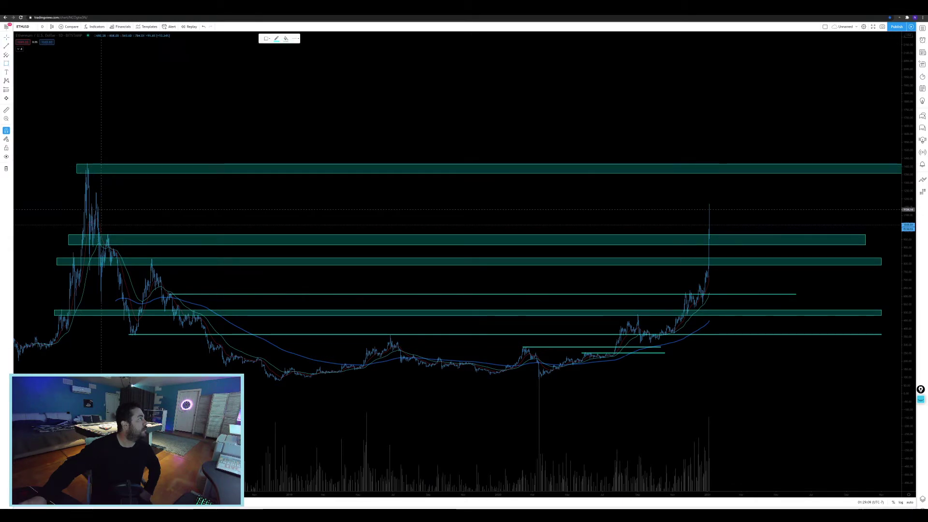
{"action": "left_click_drag", "start_coordinate": [91, 204], "coordinate": [888, 193]}
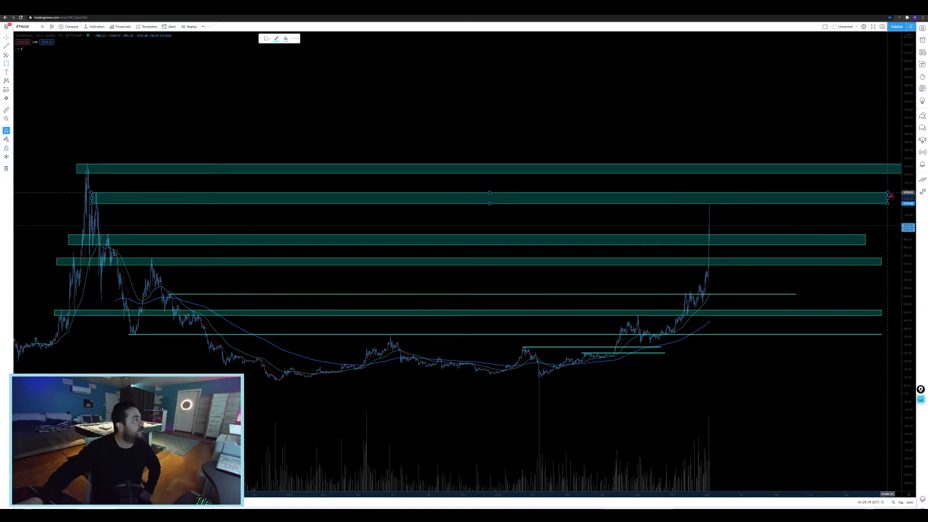
{"action": "mouse_move", "coordinate": [888, 192]}
{"action": "left_mouse_down"}
{"action": "mouse_move", "coordinate": [516, 191]}
{"action": "mouse_move", "coordinate": [894, 193]}
{"action": "left_mouse_up"}
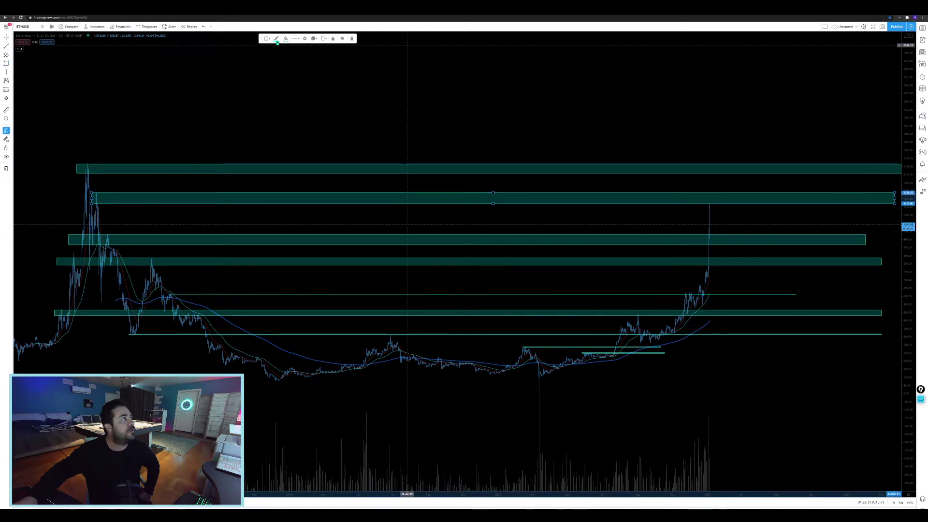
- Recolour the new rectangle zone with a pale grey border and fill
{"action": "left_click", "coordinate": [277, 39]}
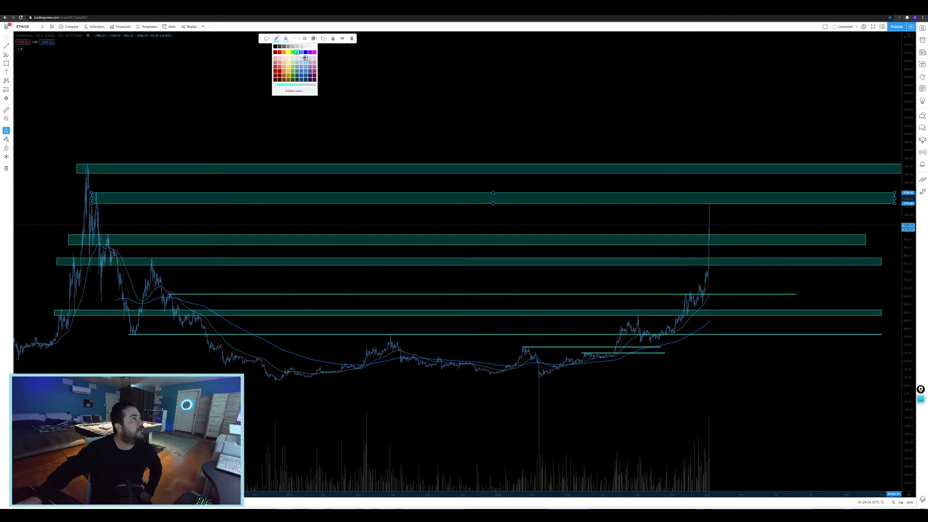
{"action": "left_click", "coordinate": [305, 58]}
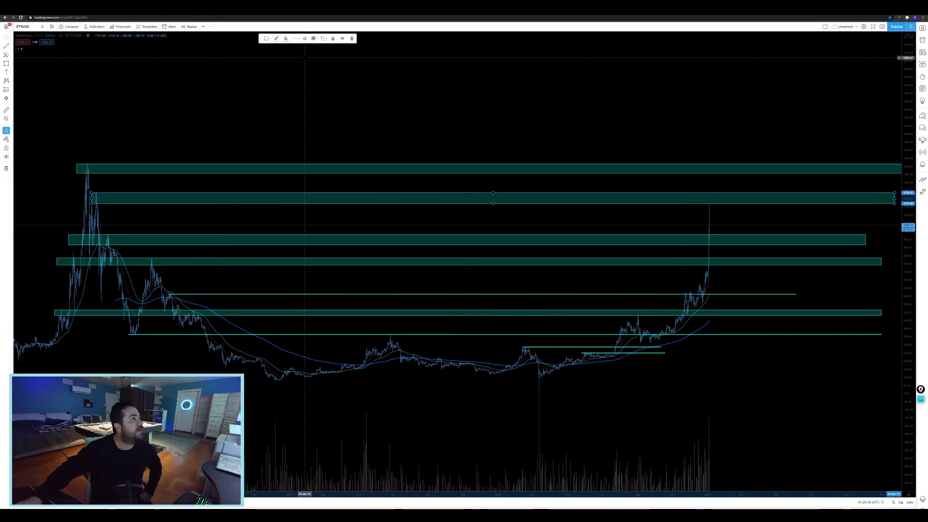
{"action": "left_click", "coordinate": [285, 40]}
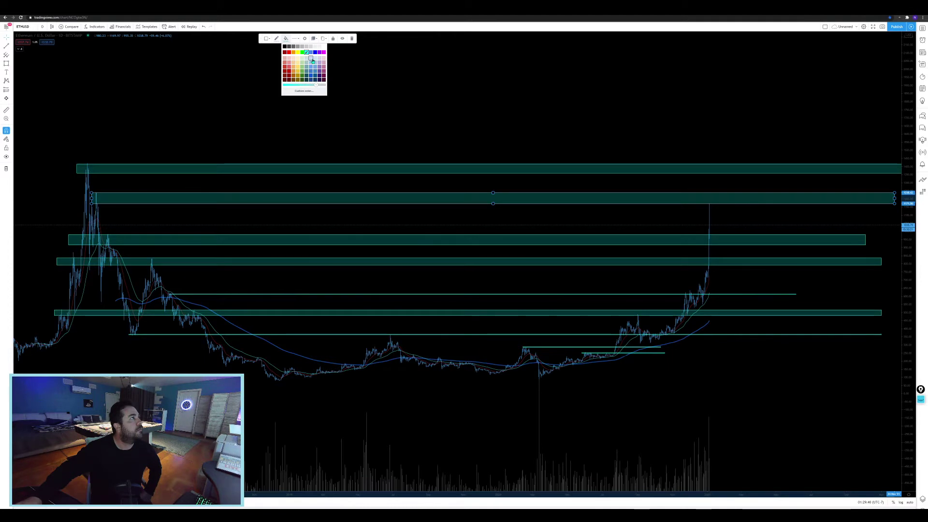
{"action": "left_click", "coordinate": [315, 59]}
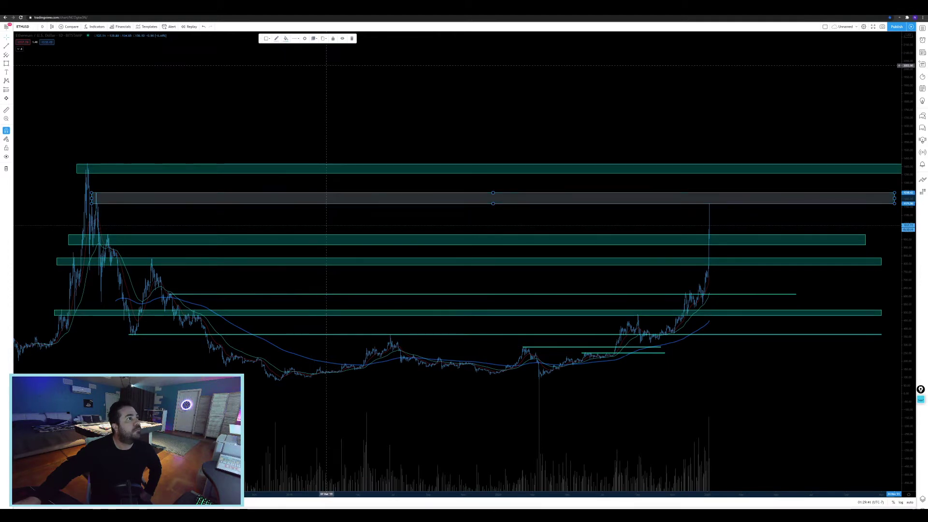
{"action": "left_click", "coordinate": [510, 149]}
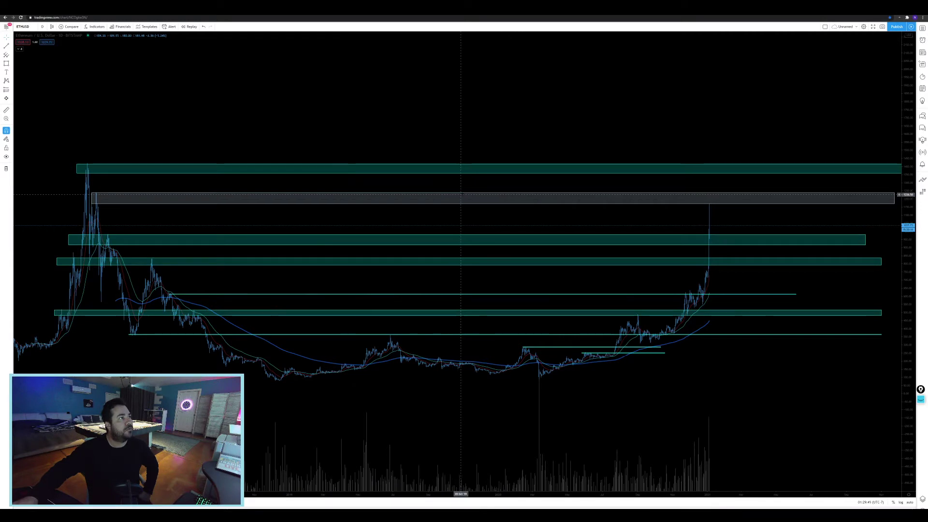
- Change the new zone's fill and border to a muted blue-grey and deselect it
{"action": "left_click", "coordinate": [463, 193]}
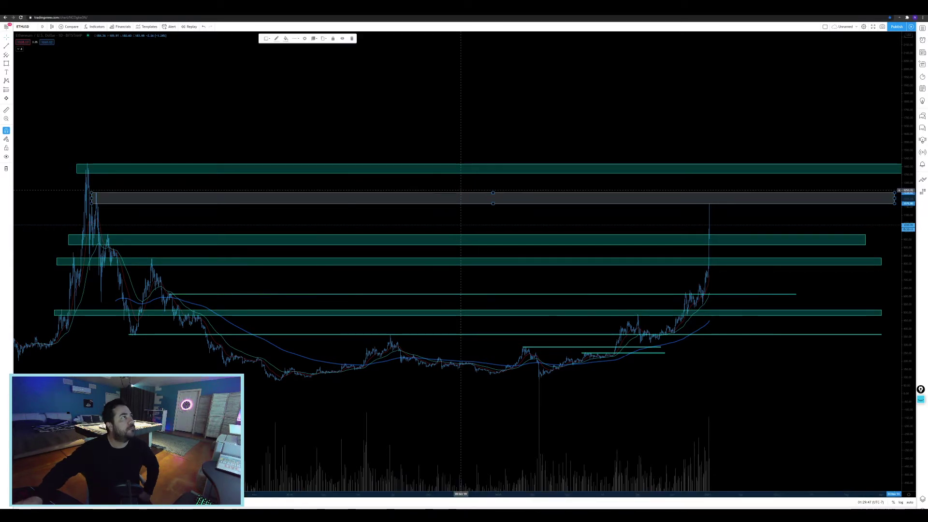
{"action": "left_click", "coordinate": [285, 38]}
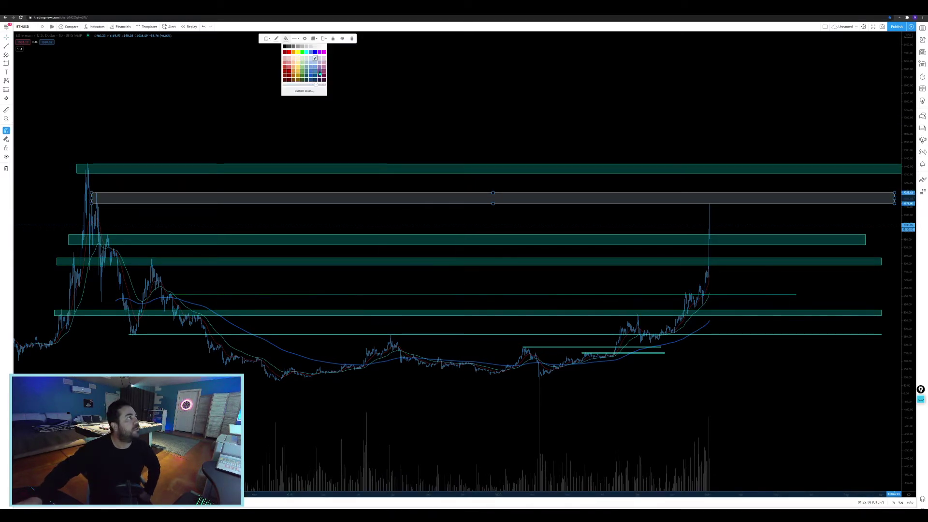
{"action": "left_click", "coordinate": [311, 62]}
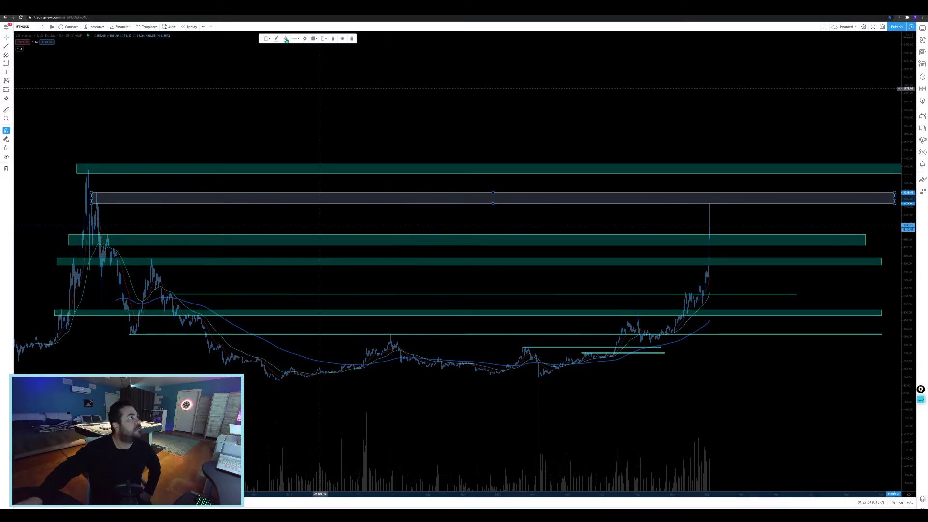
{"action": "left_click", "coordinate": [286, 38]}
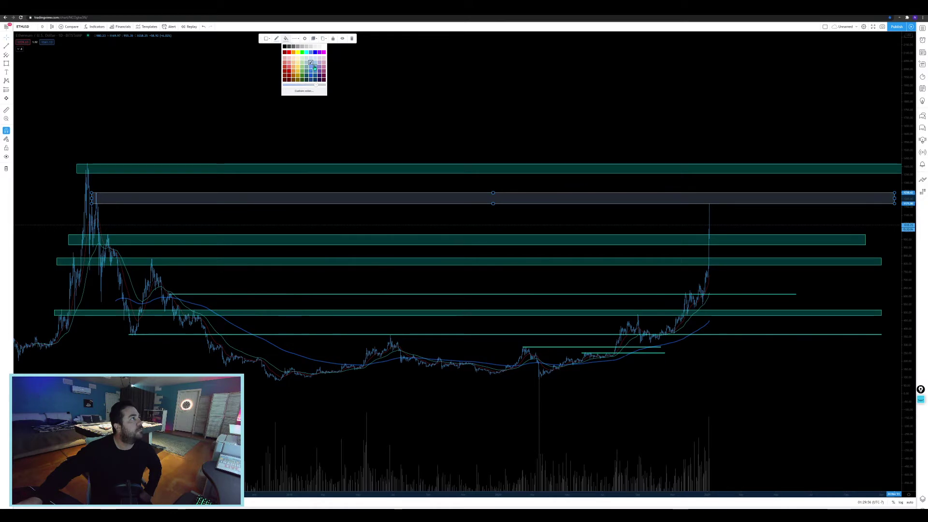
{"action": "key", "text": "Escape"}
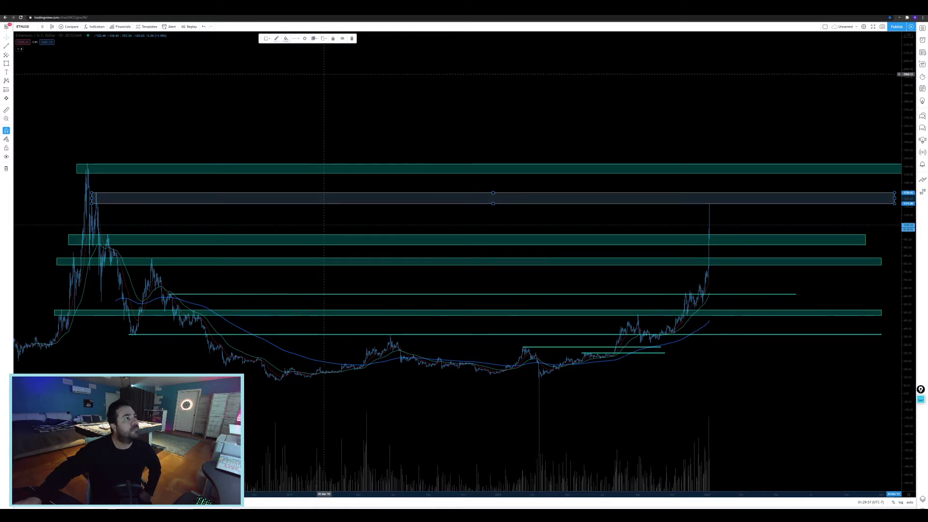
{"action": "left_click", "coordinate": [277, 38]}
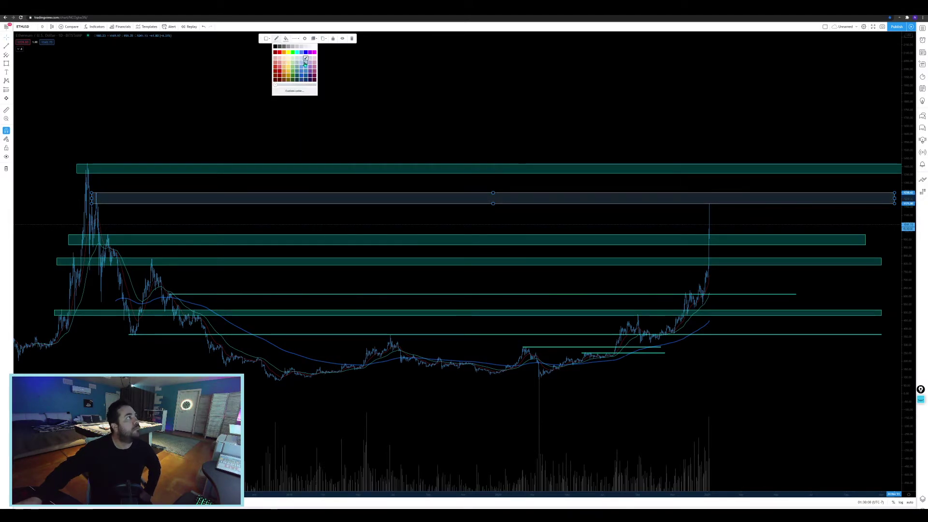
{"action": "left_click", "coordinate": [306, 64]}
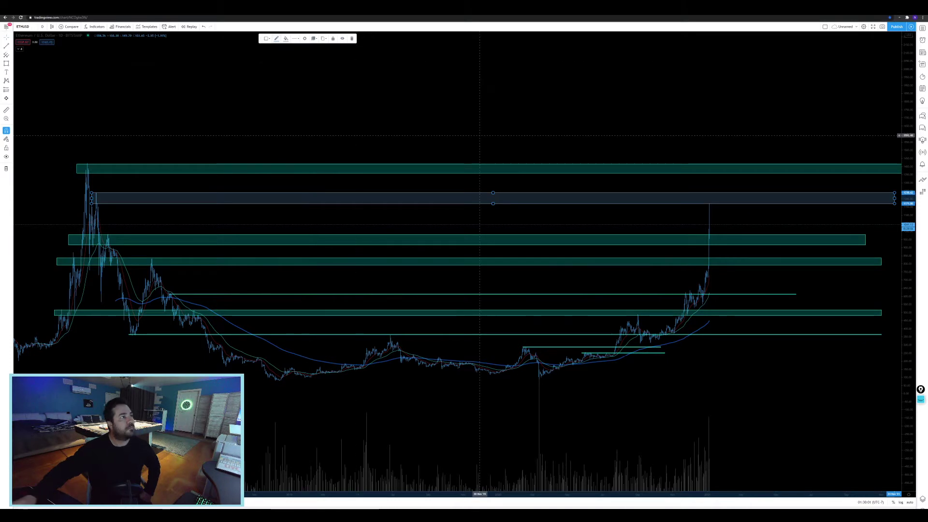
{"action": "left_click", "coordinate": [481, 130]}
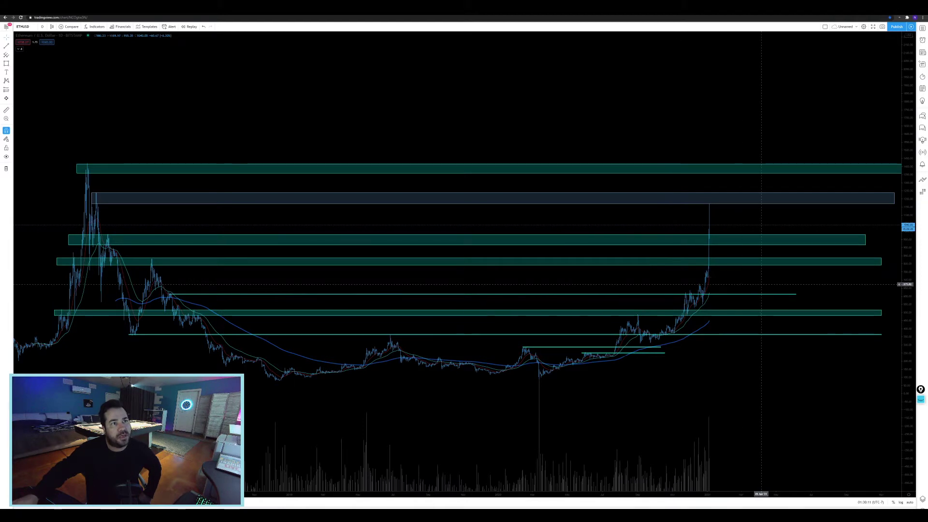
- Examine the latest daily ETHUSD rally against the blue-grey and green zones at closer scale, dismissing the upgrade advertisement
{"action": "scroll", "coordinate": [769, 282], "scroll_direction": "up", "scroll_amount": 5}
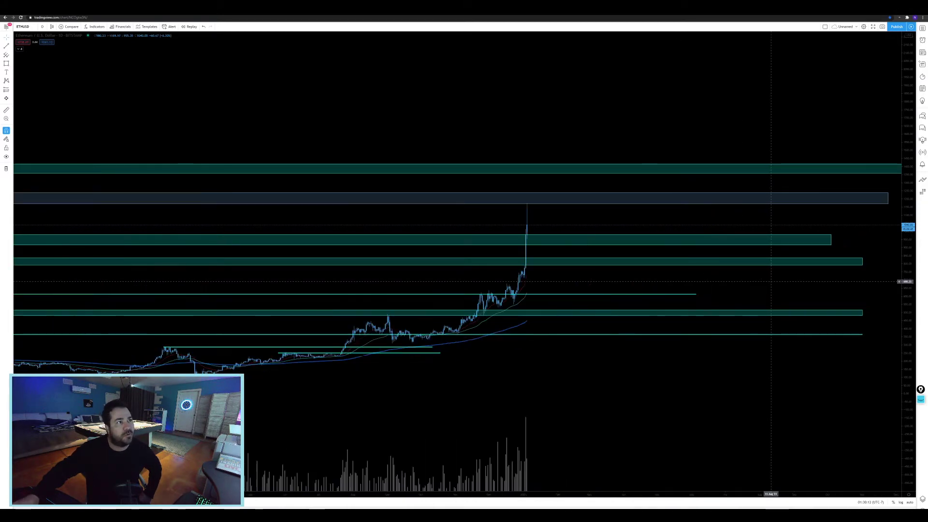
{"action": "scroll", "coordinate": [628, 129], "scroll_direction": "up", "scroll_amount": 1}
{"action": "left_click_drag", "start_coordinate": [723, 156], "coordinate": [837, 186]}
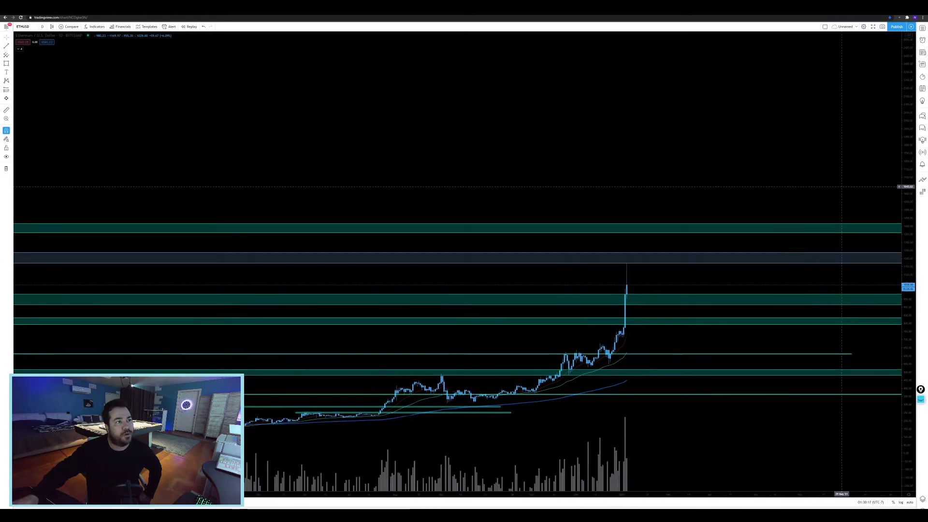
{"action": "left_click_drag", "start_coordinate": [595, 146], "coordinate": [625, 154]}
{"action": "scroll", "coordinate": [624, 154], "scroll_direction": "up", "scroll_amount": 3}
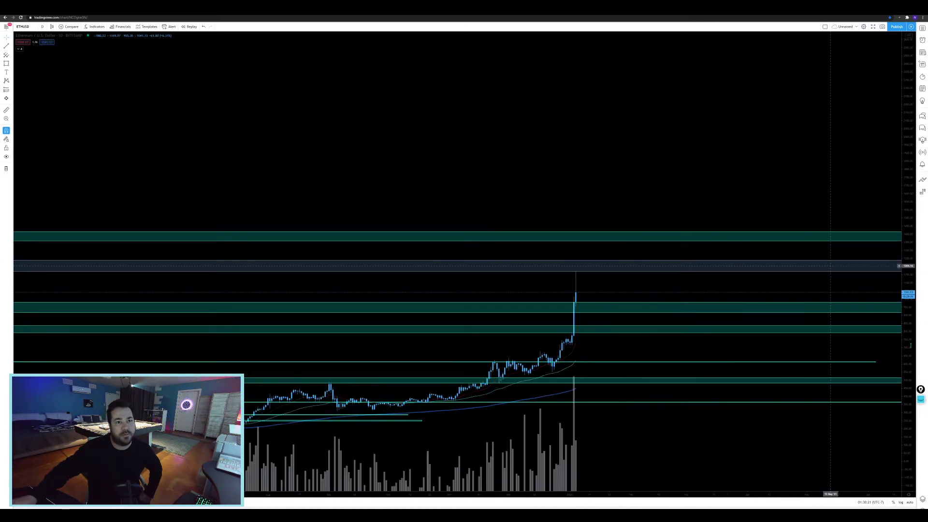
{"action": "left_click_drag", "start_coordinate": [911, 345], "coordinate": [908, 121]}
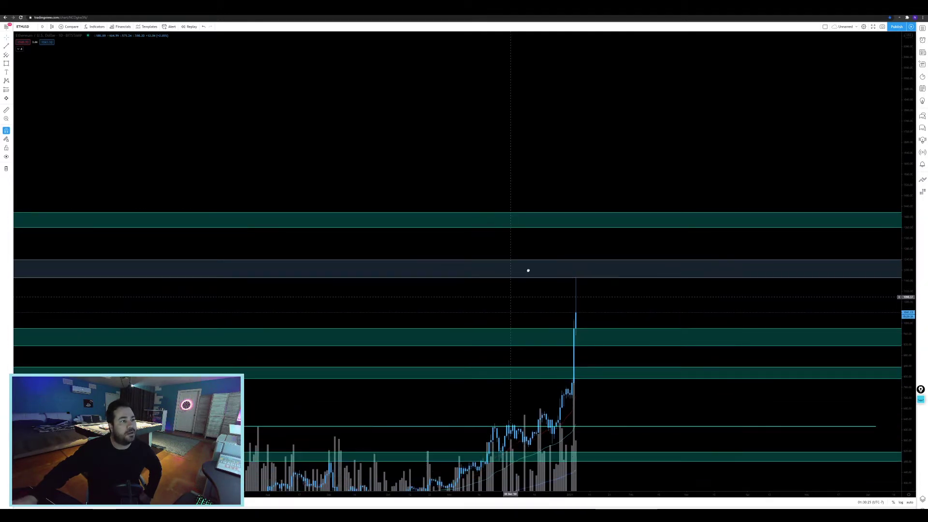
{"action": "left_click_drag", "start_coordinate": [536, 242], "coordinate": [605, 184]}
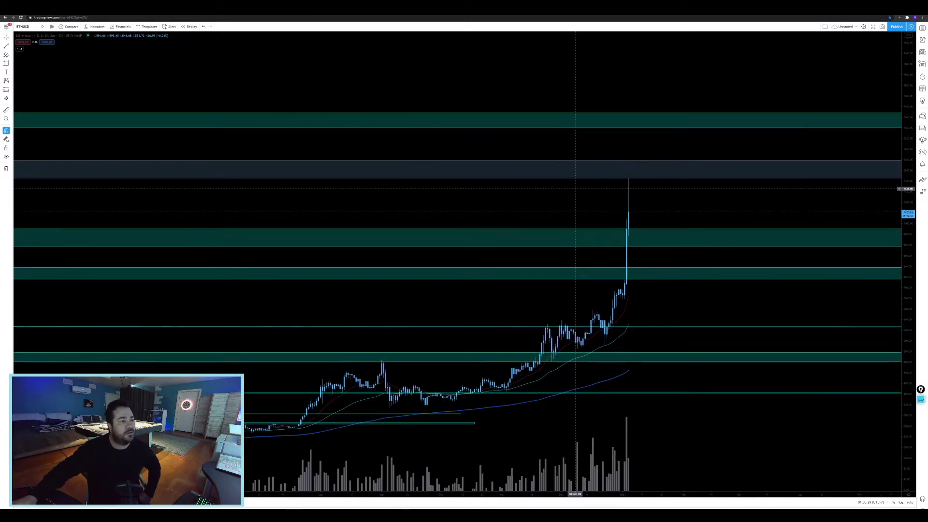
{"action": "left_click_drag", "start_coordinate": [443, 307], "coordinate": [455, 307]}
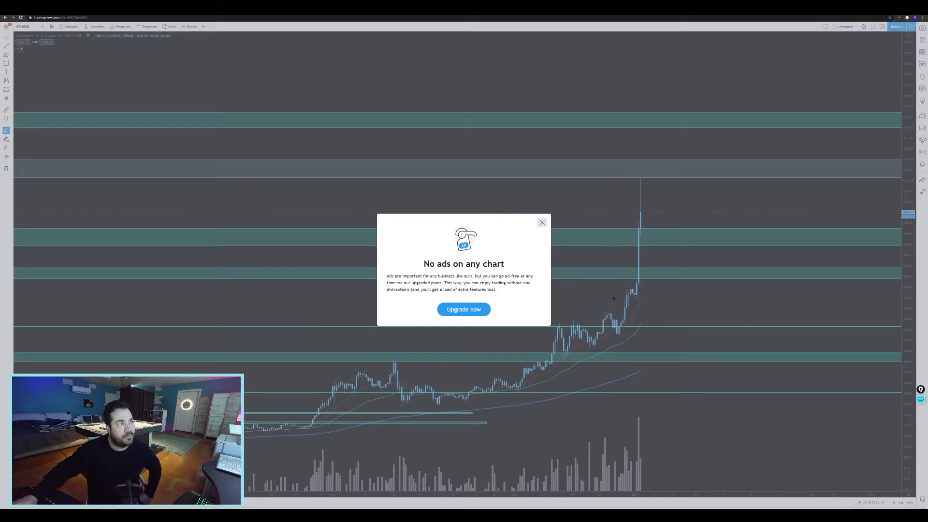
{"action": "left_click", "coordinate": [542, 222]}
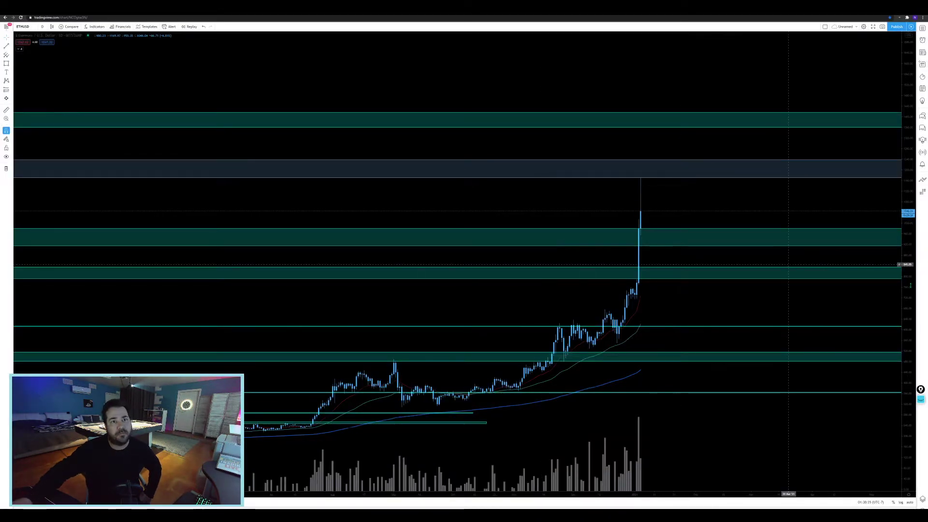
{"action": "left_click_drag", "start_coordinate": [911, 285], "coordinate": [910, 131]}
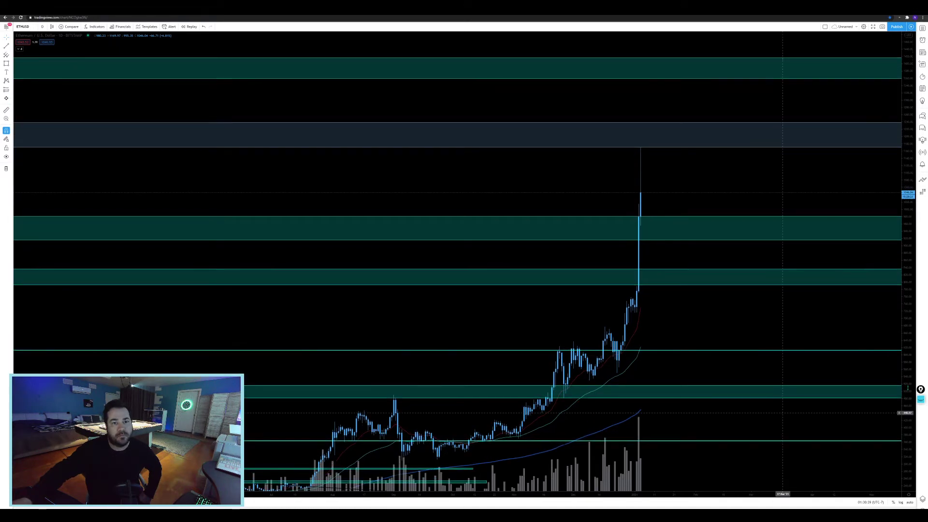
- Mark in pink the latest volume bar, candle base, wick high, blue-grey zone's upper edge and a path along the topmost green zone; clear the annotations
{"action": "key", "text": "ctrl+shift+1"}
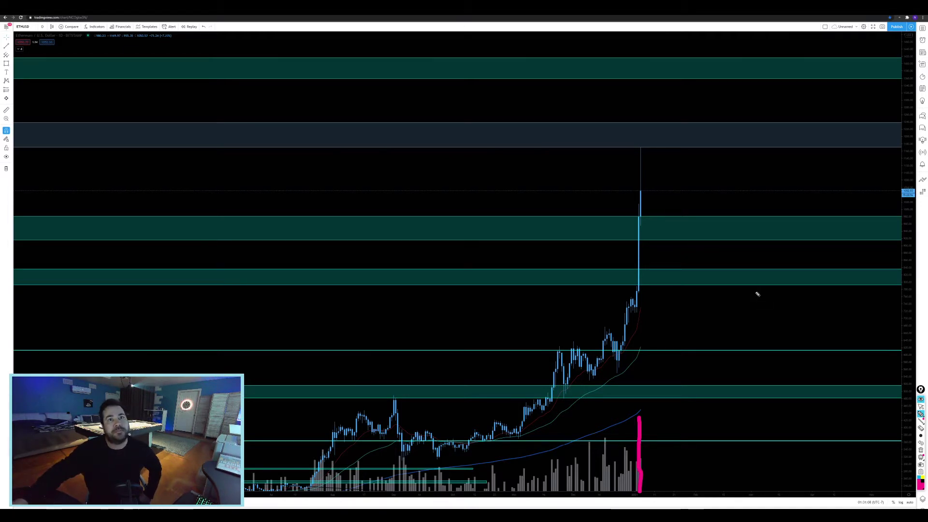
{"action": "left_click", "coordinate": [640, 146]}
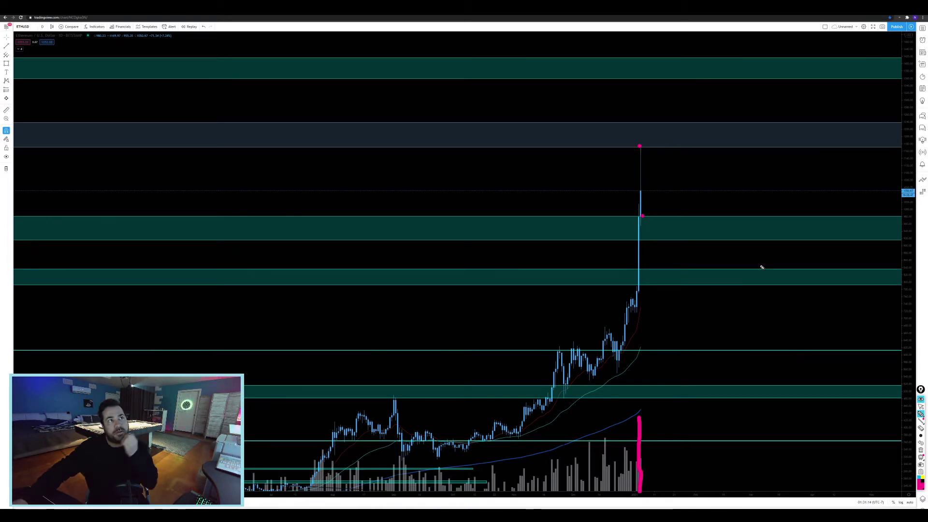
{"action": "left_click", "coordinate": [642, 123]}
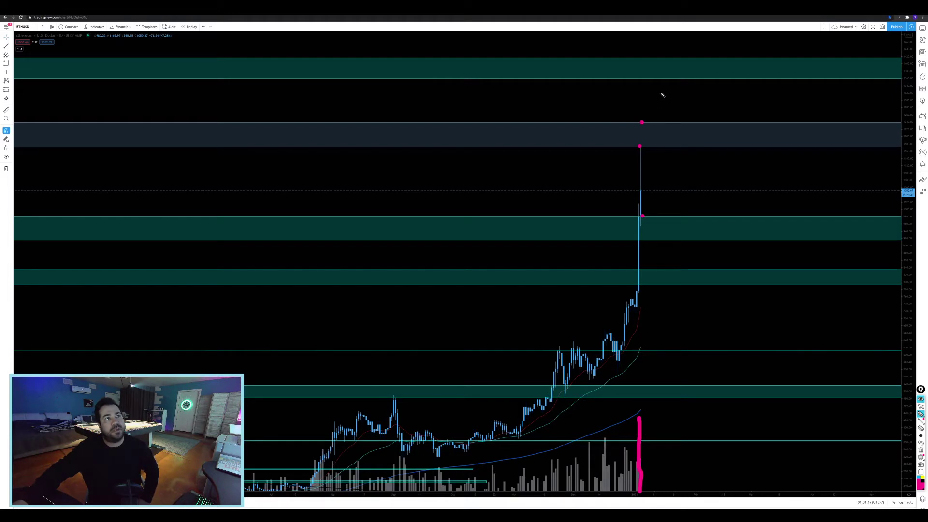
{"action": "left_click_drag", "start_coordinate": [646, 58], "coordinate": [725, 70]}
{"action": "left_click_drag", "start_coordinate": [787, 65], "coordinate": [831, 68]}
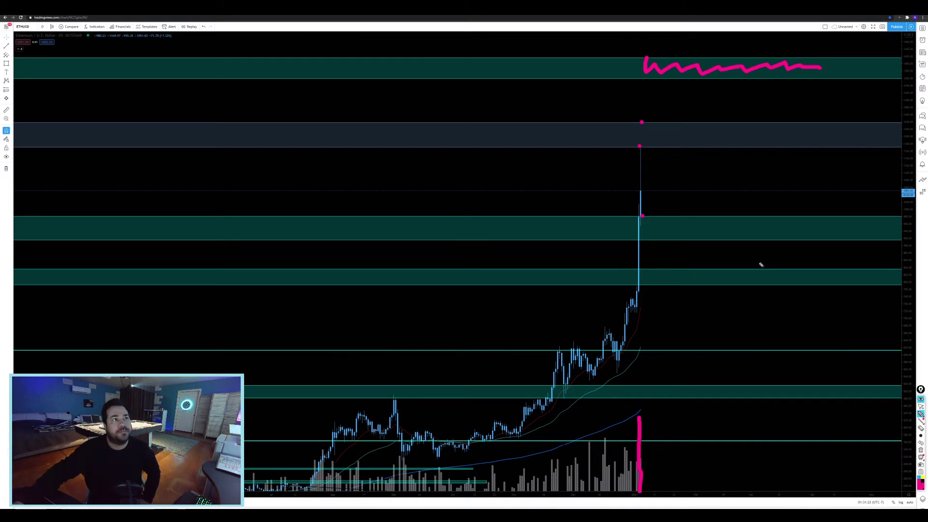
{"action": "left_click", "coordinate": [920, 406]}
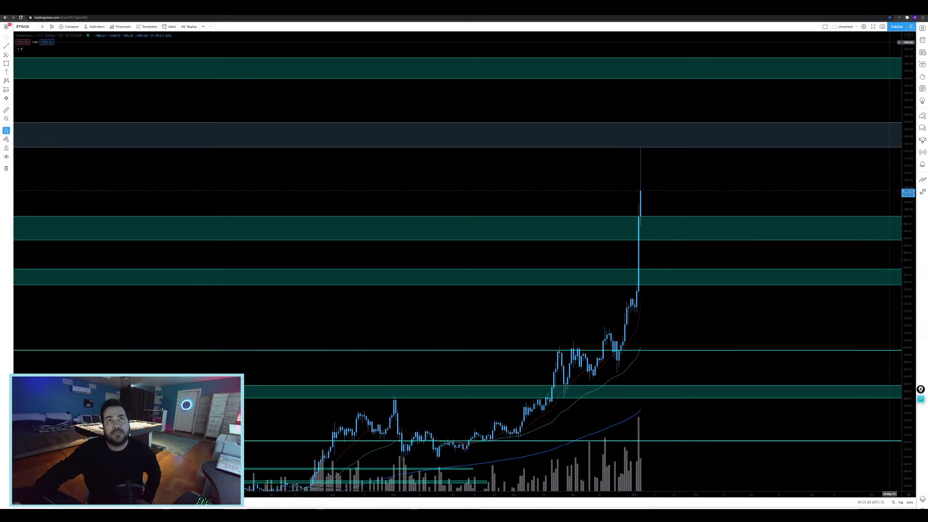
- On the 15-minute ETHUSD chart, mark the rally peak below the blue-grey zone and the pullback low above the green zone with pink dots
{"action": "left_click", "coordinate": [910, 9]}
{"action": "left_click_drag", "start_coordinate": [591, 288], "coordinate": [927, 324]}
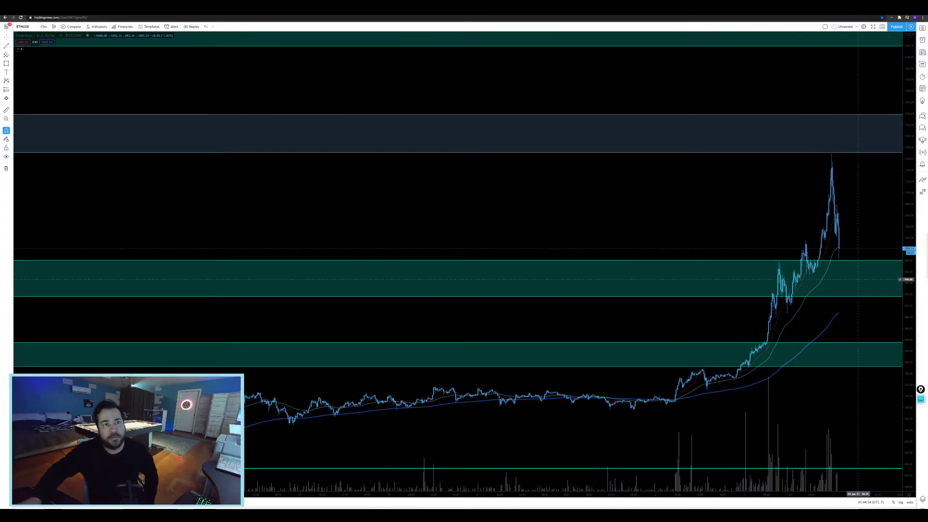
{"action": "left_click_drag", "start_coordinate": [654, 242], "coordinate": [602, 243]}
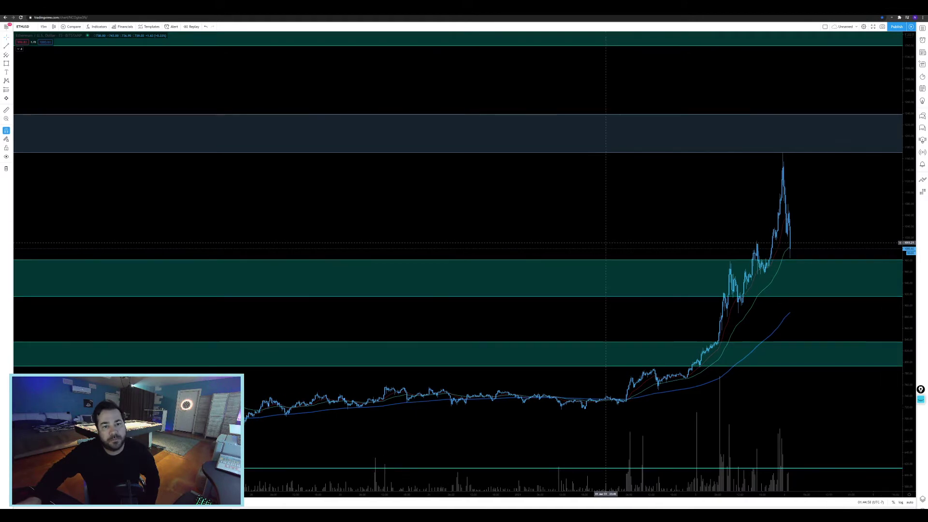
{"action": "left_click", "coordinate": [922, 400]}
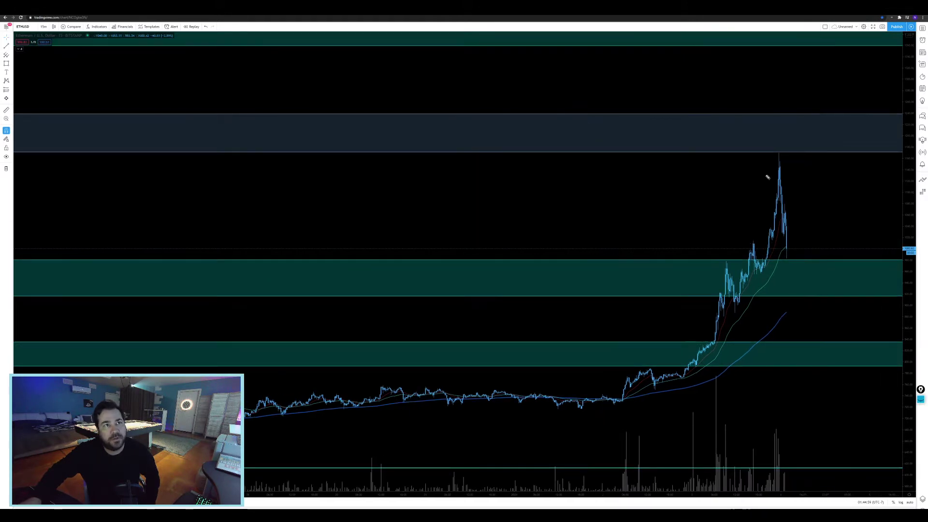
{"action": "left_click", "coordinate": [779, 153]}
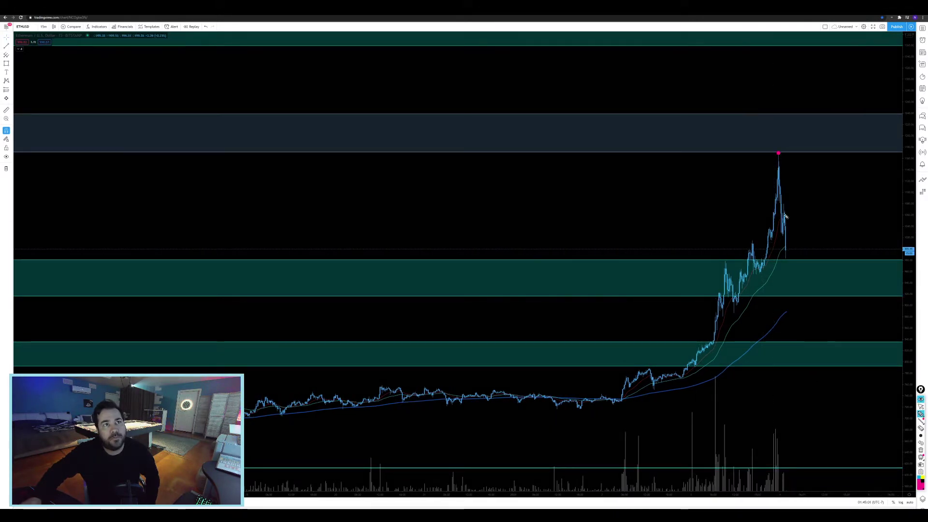
{"action": "left_click", "coordinate": [785, 259]}
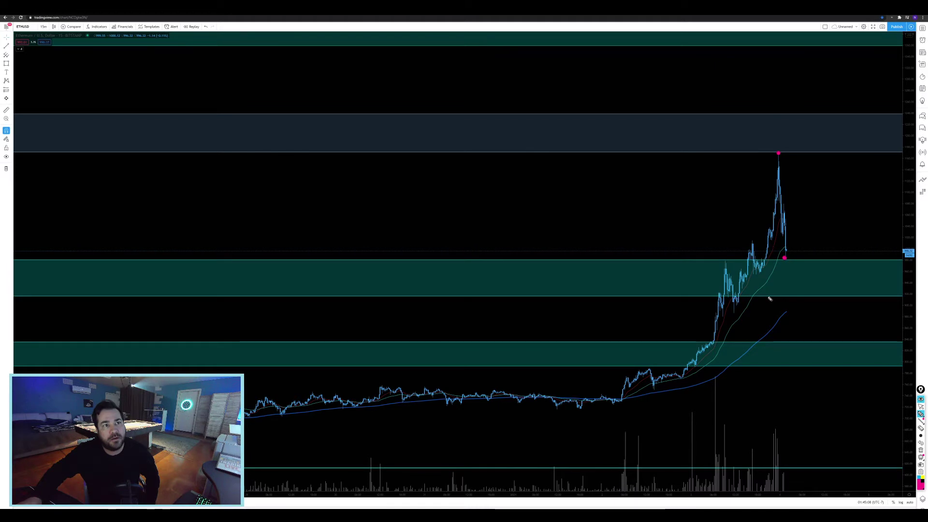
- Draw pink paths from the ETHUSD pullback low: up to the blue-grey zone, down to the lower green zone, and a deep dip rebounding; clear them
{"action": "mouse_move", "coordinate": [795, 241]}
{"action": "left_mouse_down"}
{"action": "mouse_move", "coordinate": [829, 217]}
{"action": "mouse_move", "coordinate": [878, 158]}
{"action": "left_mouse_up"}
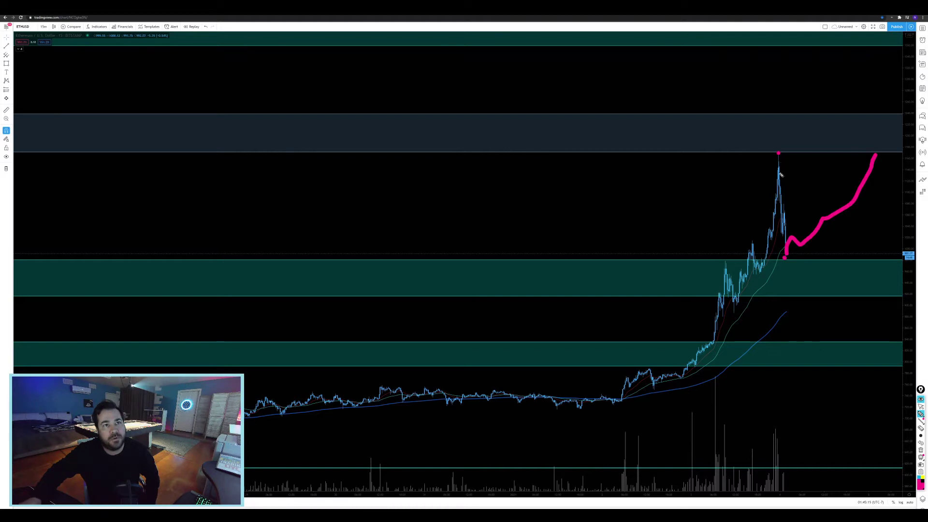
{"action": "mouse_move", "coordinate": [789, 253]}
{"action": "left_mouse_down"}
{"action": "mouse_move", "coordinate": [836, 272]}
{"action": "mouse_move", "coordinate": [902, 343]}
{"action": "left_mouse_up"}
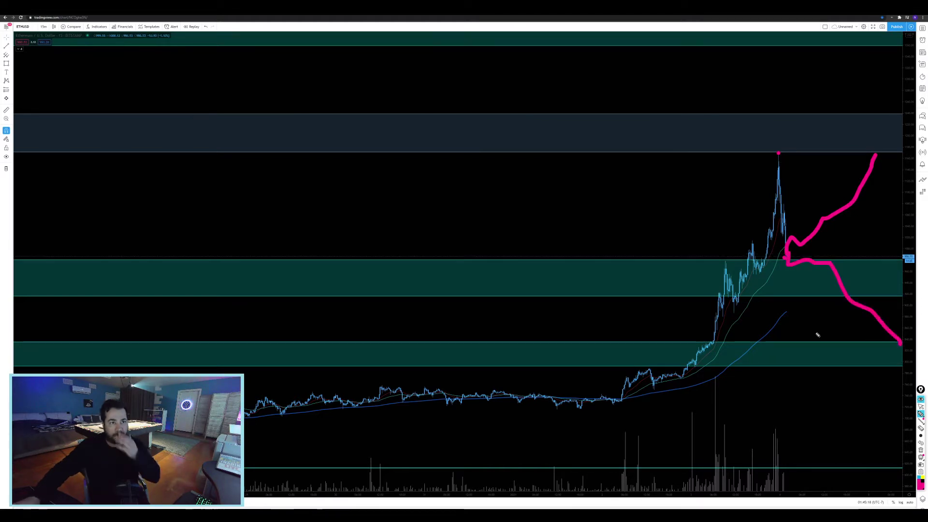
{"action": "mouse_move", "coordinate": [788, 264]}
{"action": "left_mouse_down"}
{"action": "mouse_move", "coordinate": [791, 339]}
{"action": "mouse_move", "coordinate": [822, 333]}
{"action": "mouse_move", "coordinate": [875, 239]}
{"action": "left_mouse_up"}
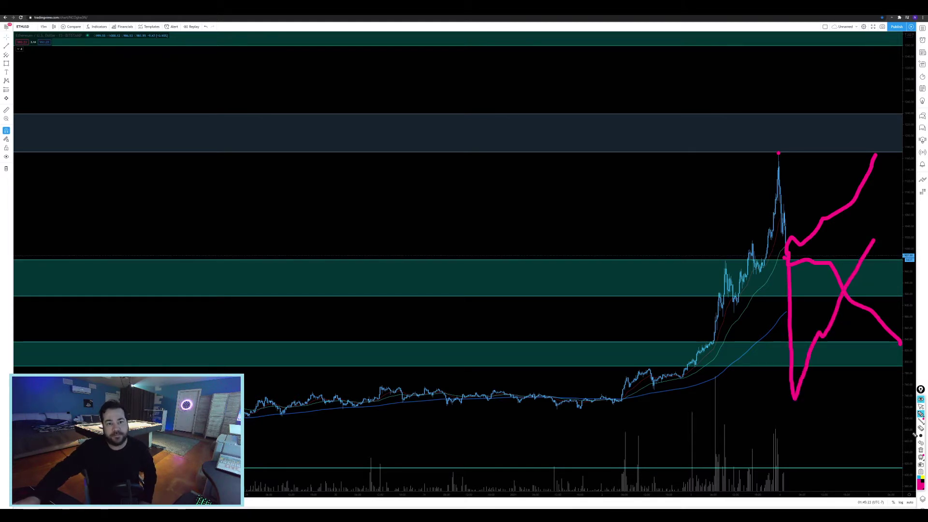
{"action": "left_click", "coordinate": [921, 452]}
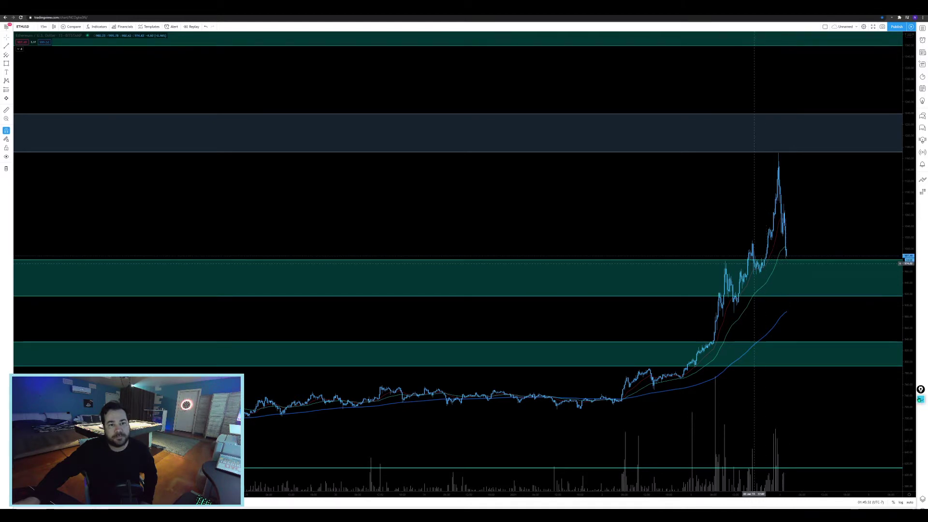
- Mark the ETHUSD rally's base at the green zone's upper edge and its peak below the blue-grey zone with pink dots, then end annotating
{"action": "key", "text": "ctrl+shift+p"}
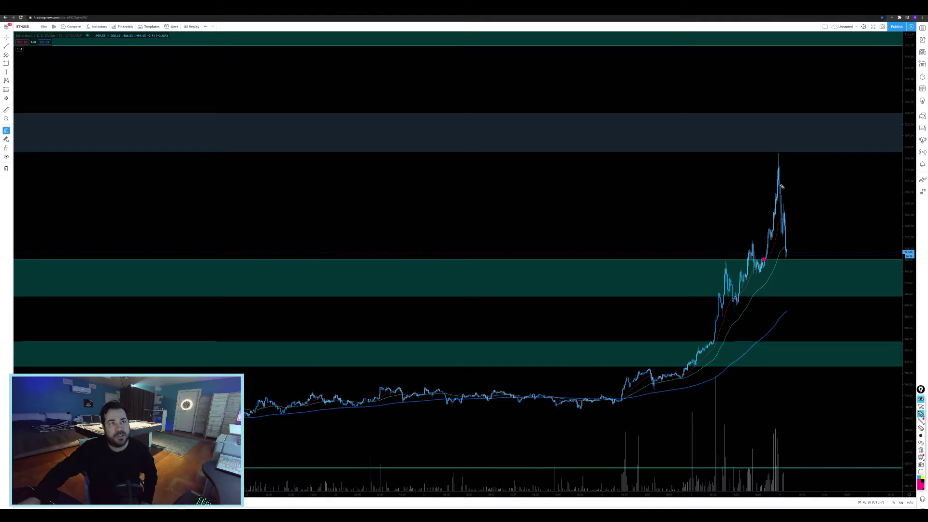
{"action": "left_click", "coordinate": [777, 153]}
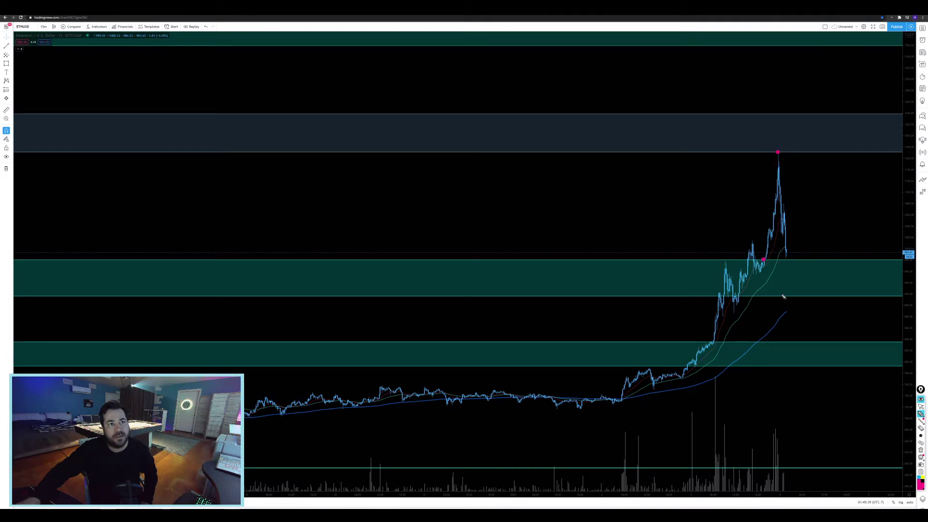
{"action": "left_click", "coordinate": [921, 400]}
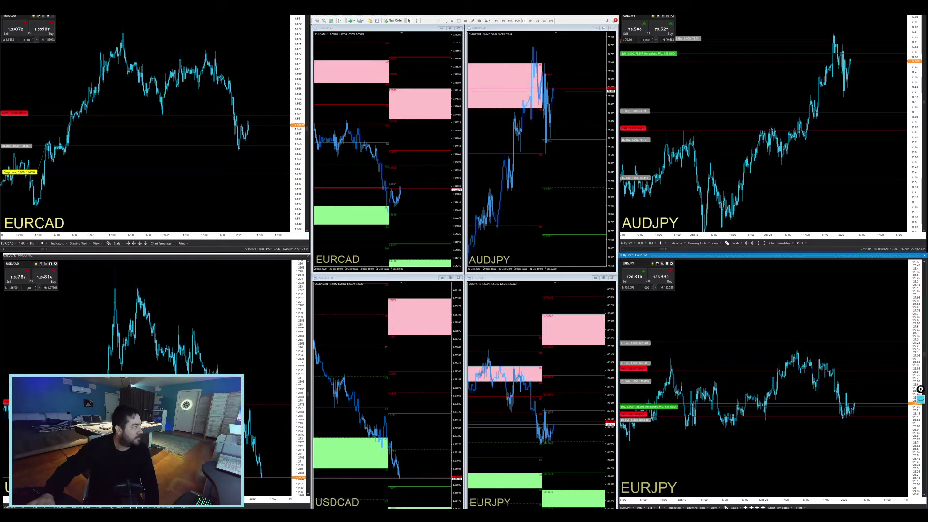
- Switch to the MASTER ACCOUNT spreadsheet and enter -10.88 as profit/loss below the 27 Dec 20 entry on the FOUR HORSEMAN (COMBINED) sheet
{"action": "left_click", "coordinate": [145, 256]}
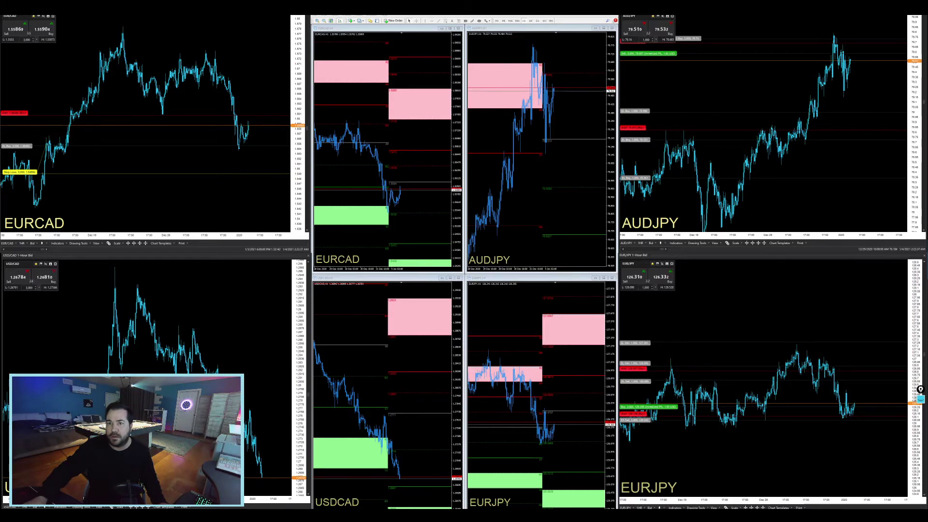
{"action": "key", "text": "alt+Tab"}
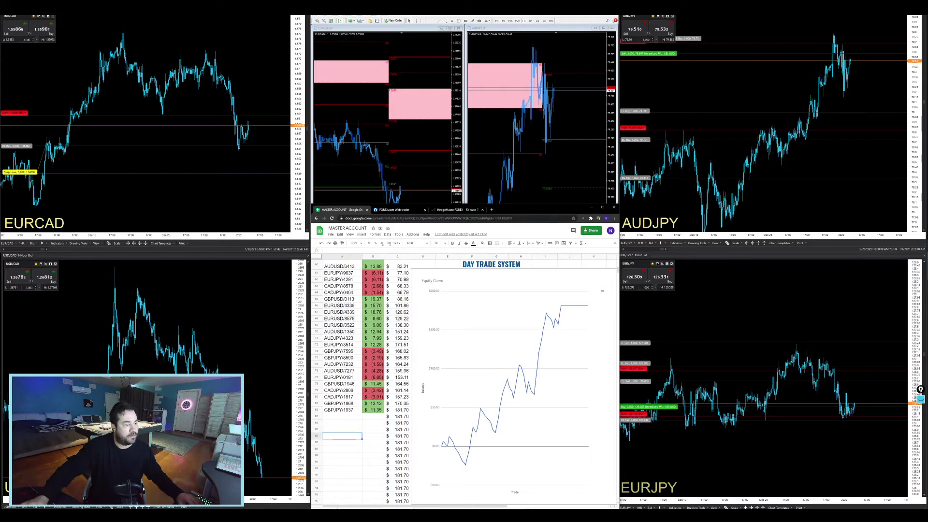
{"action": "left_click", "coordinate": [372, 511]}
{"action": "left_click", "coordinate": [389, 410]}
{"action": "type", "text": "-10."}
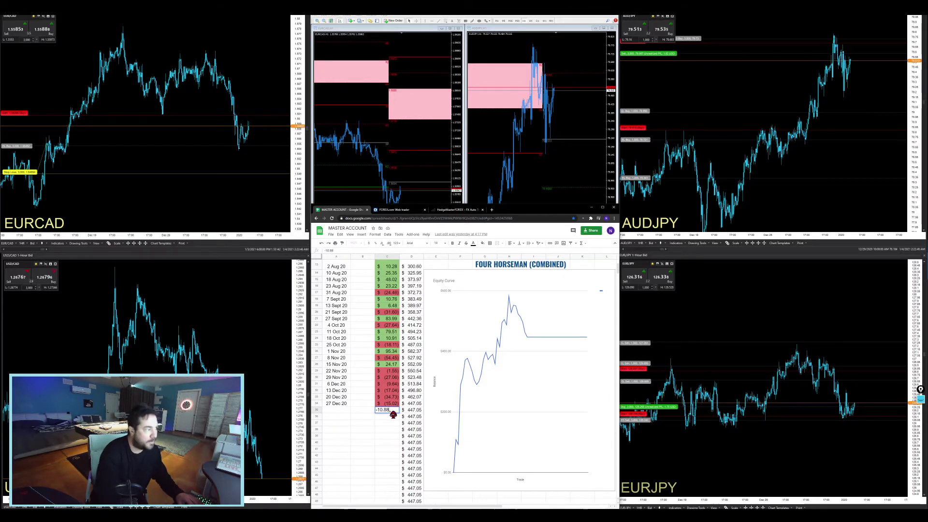
{"action": "type", "text": "88"}
- Label the new -10.88 entry with the pair USDCAD and the date 3 Jan 21
{"action": "left_click", "coordinate": [371, 412]}
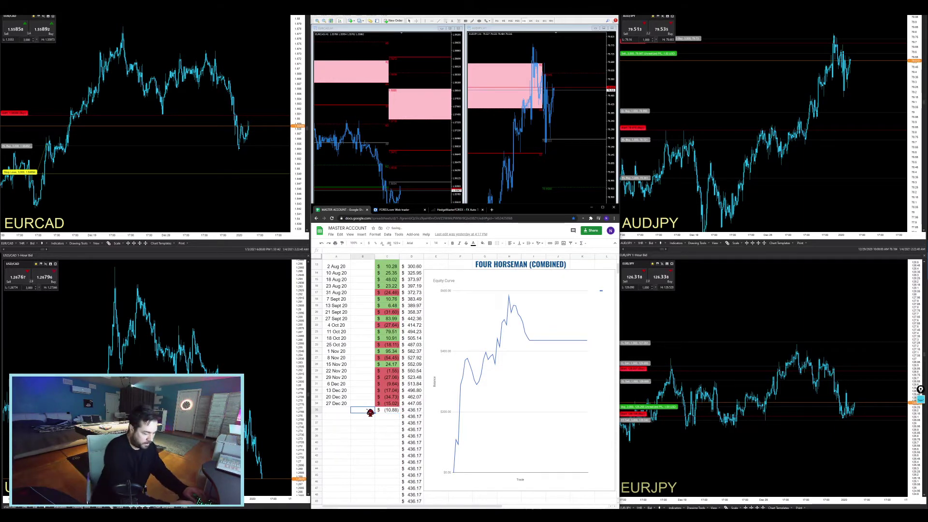
{"action": "type", "text": "USDCAD"}
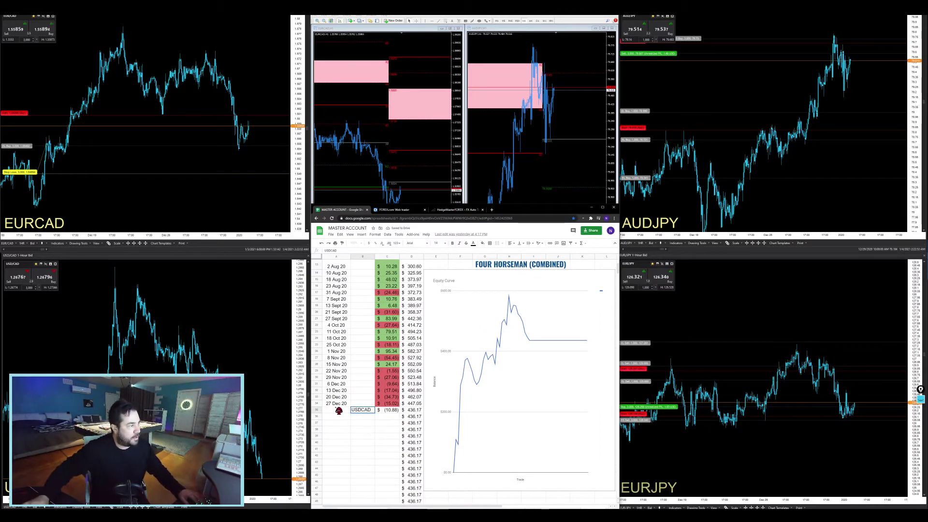
{"action": "left_click", "coordinate": [338, 411]}
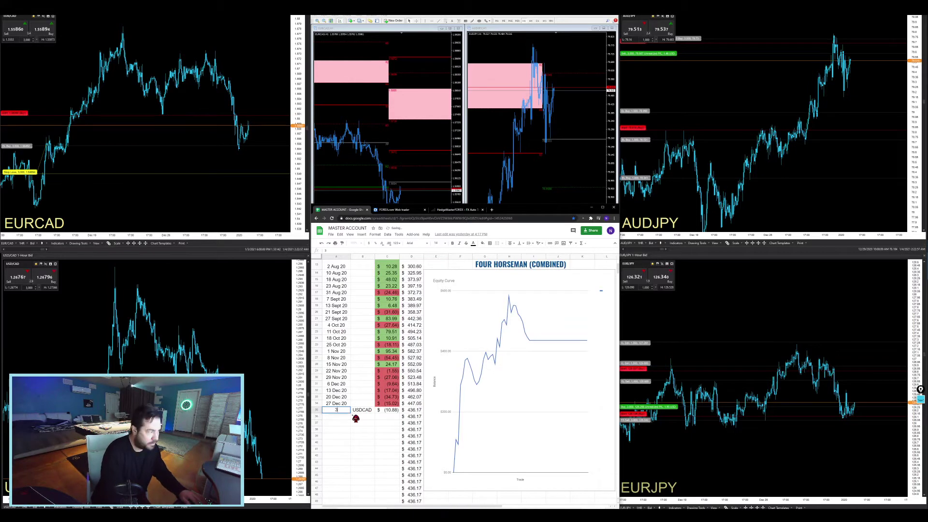
{"action": "type", "text": "3 J"}
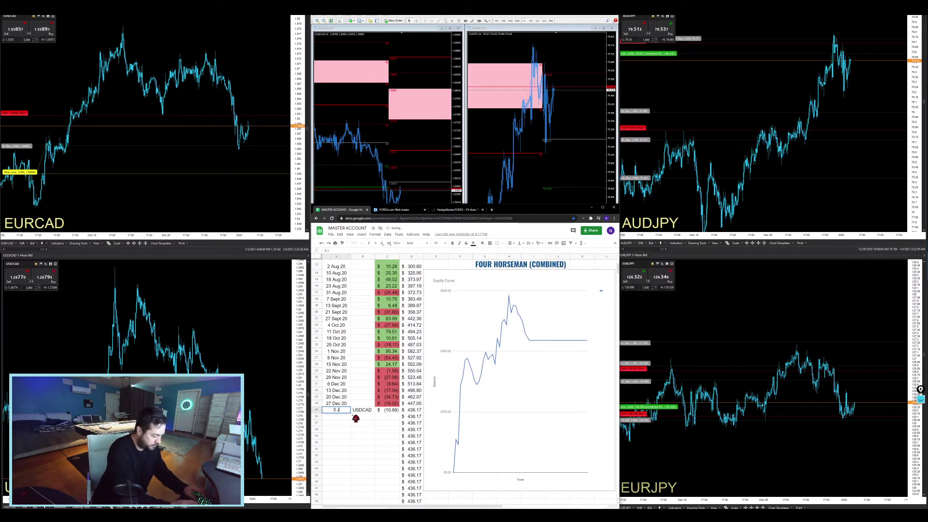
{"action": "type", "text": "an 21"}
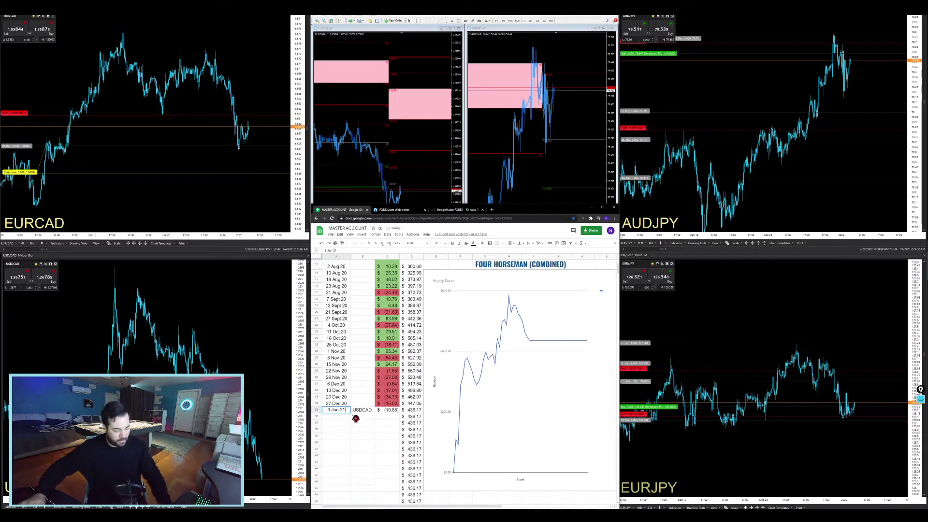
{"action": "key", "text": "Return"}
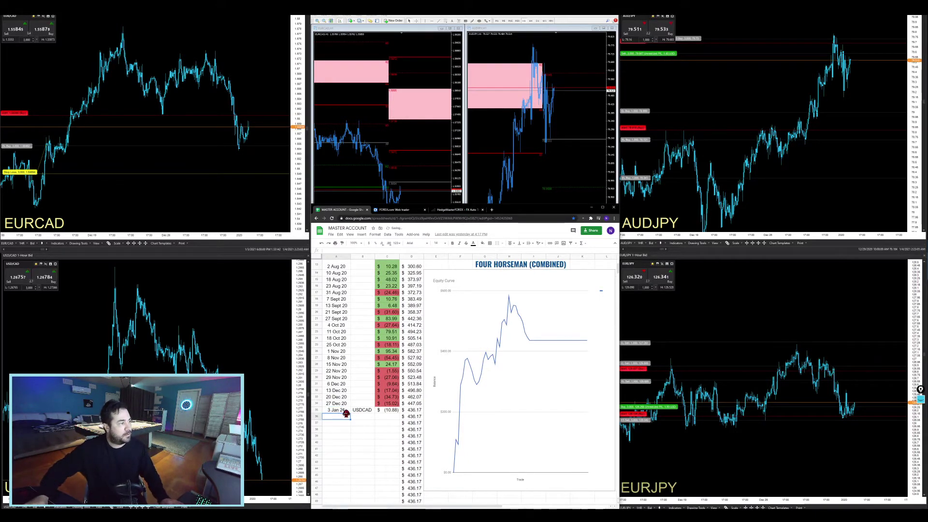
- Copy the 3 Jan 21 date into the first empty date cell of the FOUR HORSEMAN (USDCAD) sheet
{"action": "right_click", "coordinate": [345, 411]}
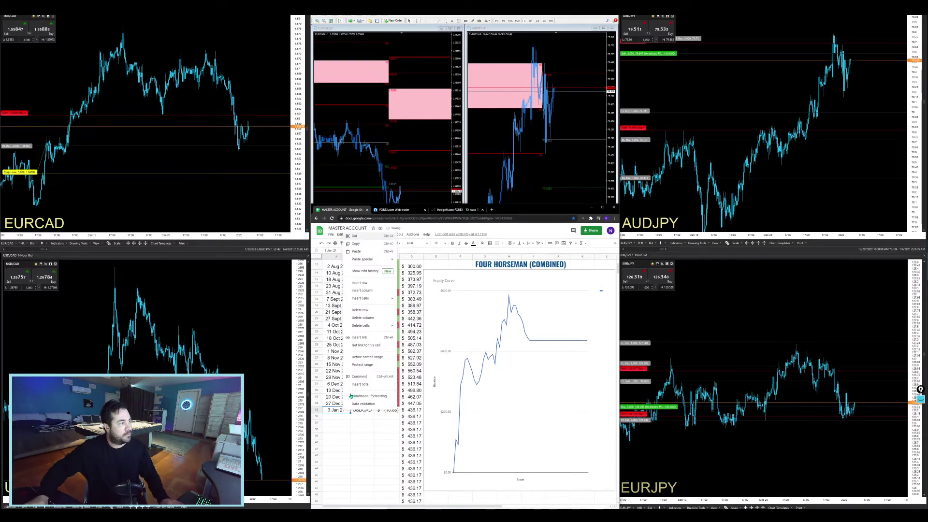
{"action": "left_click", "coordinate": [362, 244]}
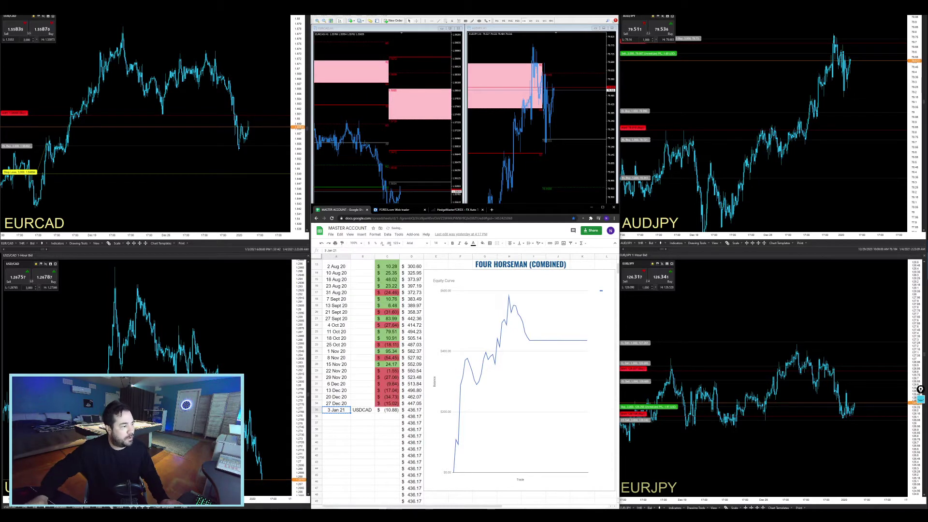
{"action": "key", "text": "ctrl+shift+Page_Down"}
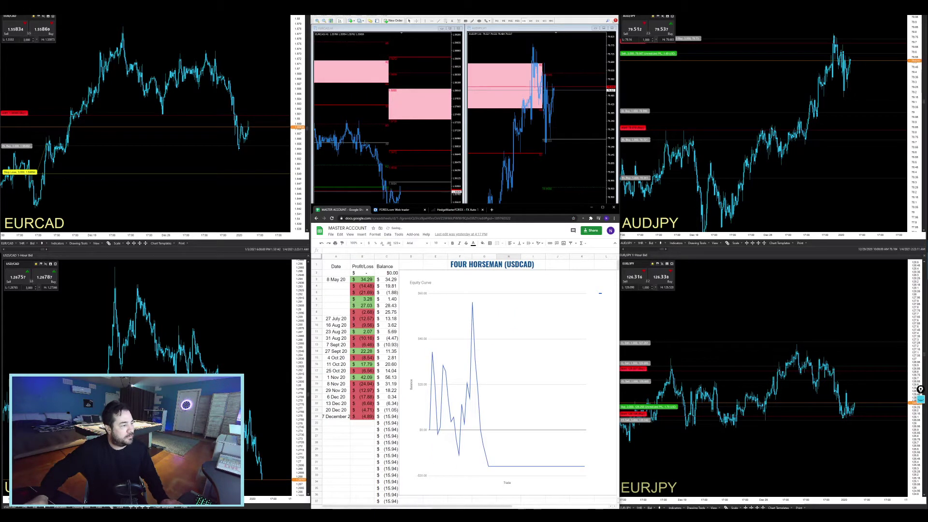
{"action": "key", "text": "ctrl+shift+Page_Up"}
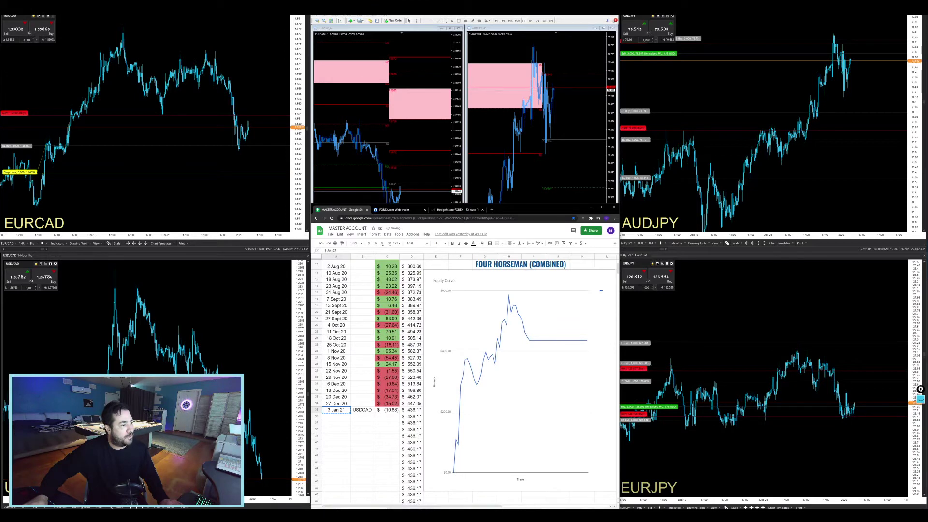
{"action": "key", "text": "ctrl+shift+Page_Down"}
{"action": "right_click", "coordinate": [346, 423]}
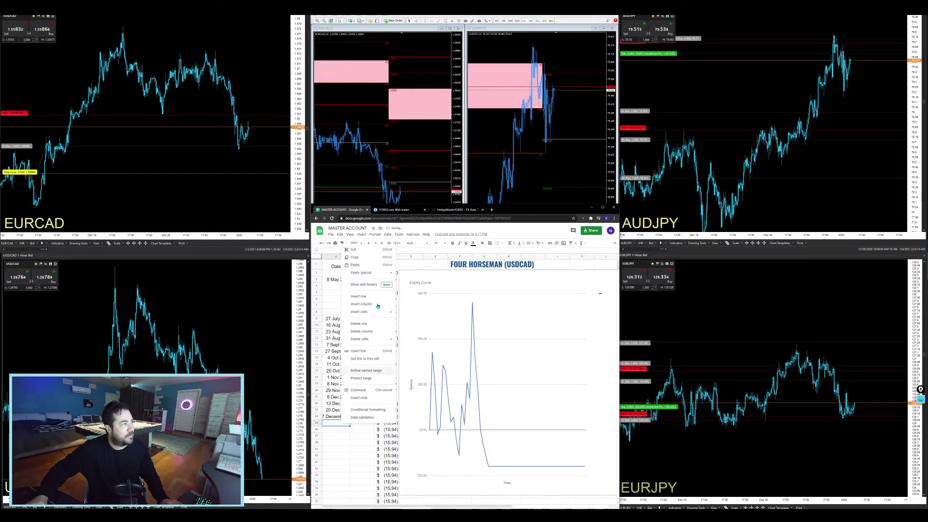
{"action": "left_click", "coordinate": [357, 265]}
- Enter -10.88 as the 3 Jan 21 profit/loss and fill that cell red like the other losses
{"action": "left_click", "coordinate": [366, 426]}
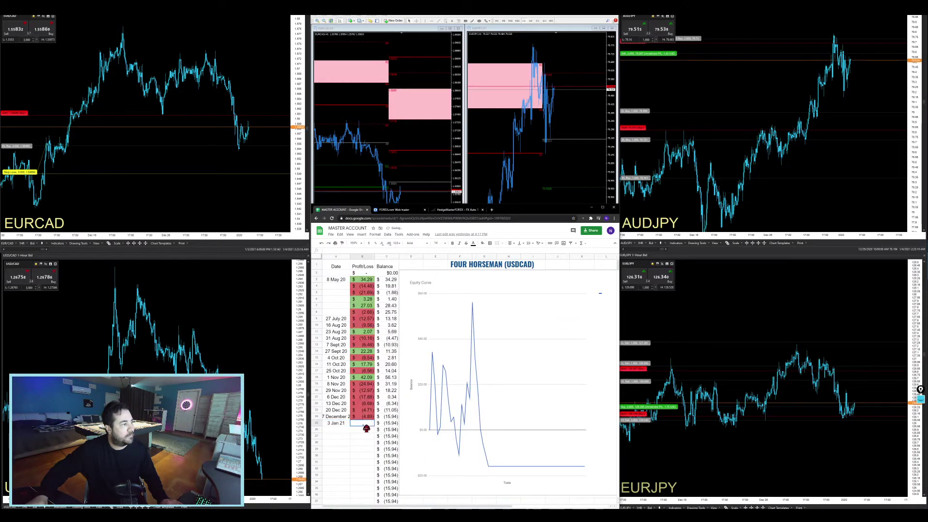
{"action": "type", "text": "-10"}
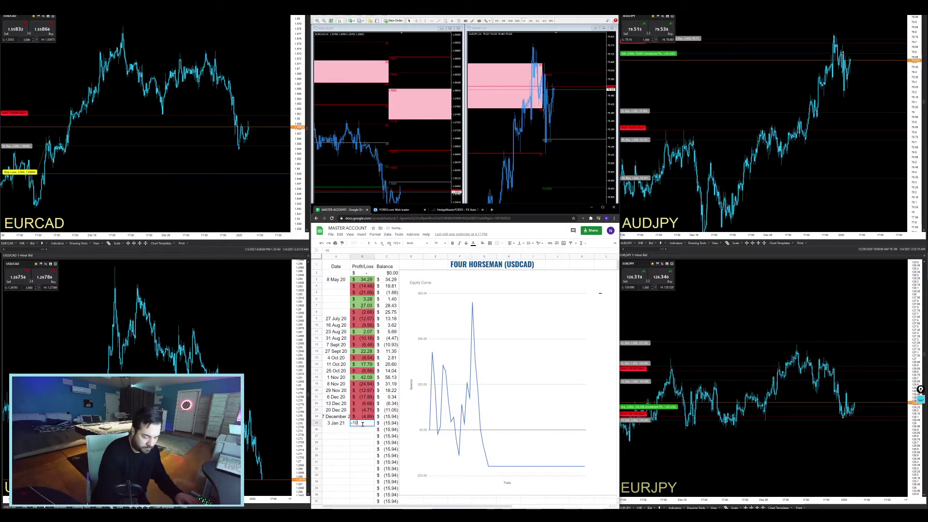
{"action": "type", "text": ".86"}
{"action": "key", "text": "Return"}
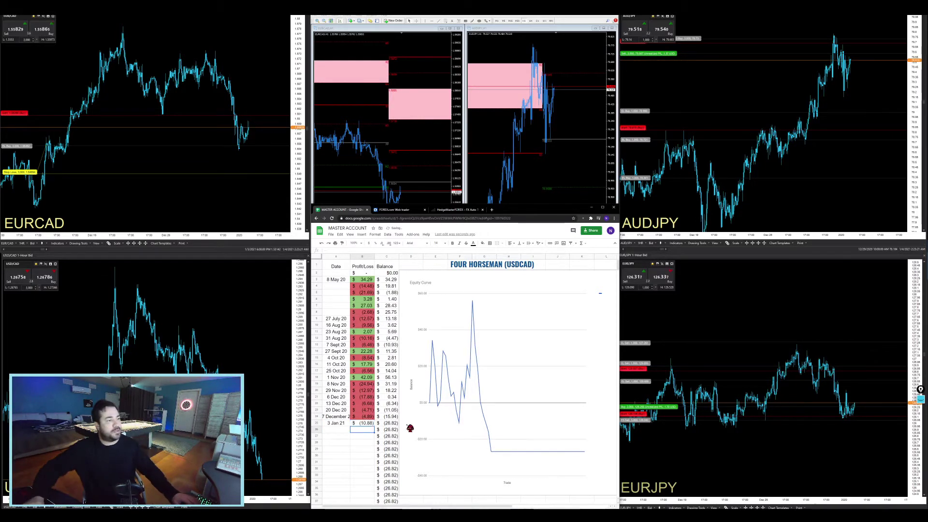
{"action": "left_click", "coordinate": [367, 424]}
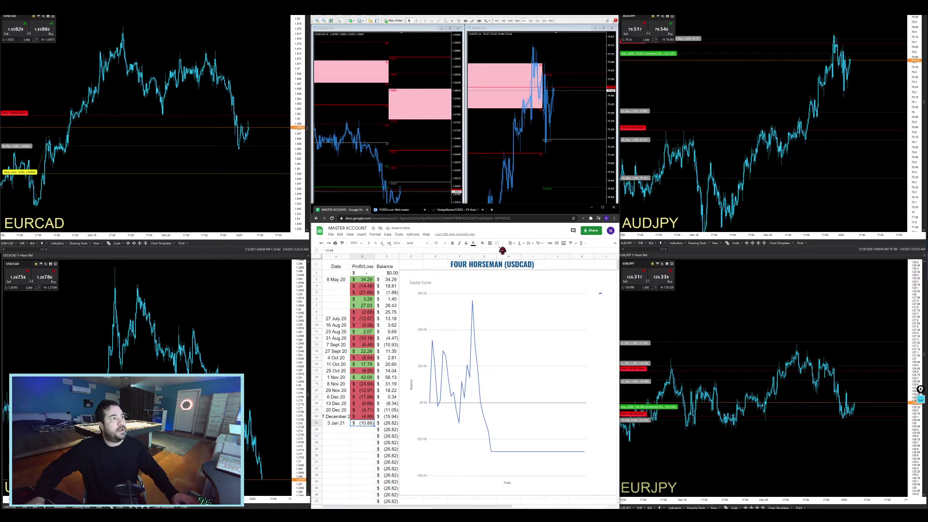
{"action": "left_click", "coordinate": [482, 244]}
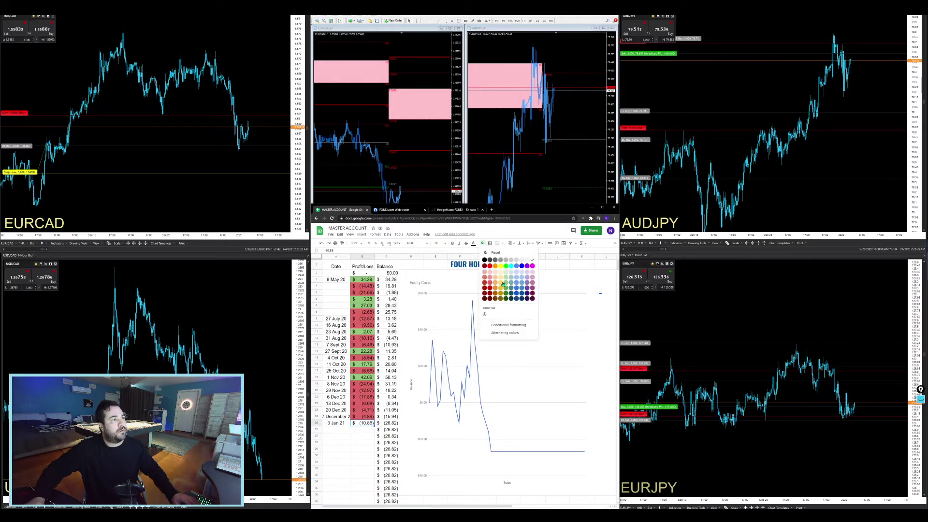
{"action": "left_click", "coordinate": [490, 283]}
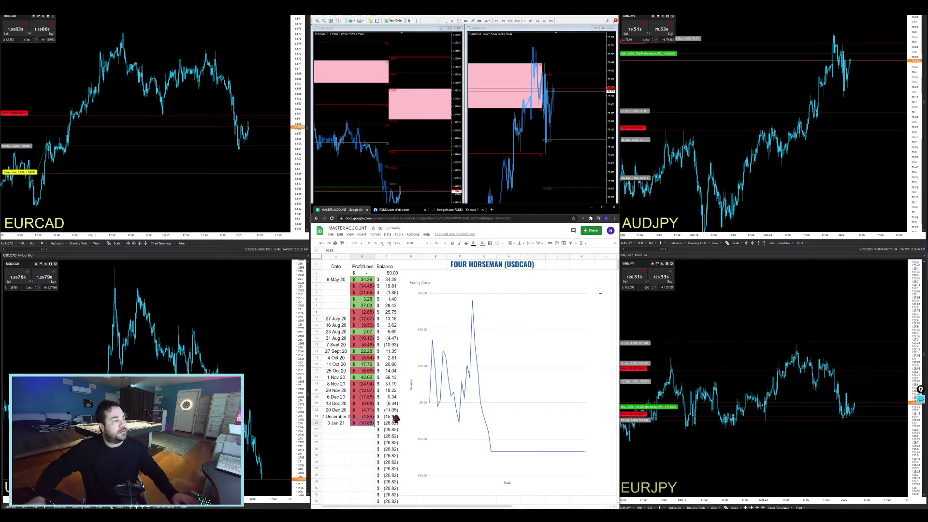
{"action": "left_click", "coordinate": [358, 443]}
- Mark in pink the equity curve's zero line and latest low, the run of recent losses and the winning entries; clear the annotations
{"action": "left_click", "coordinate": [490, 417]}
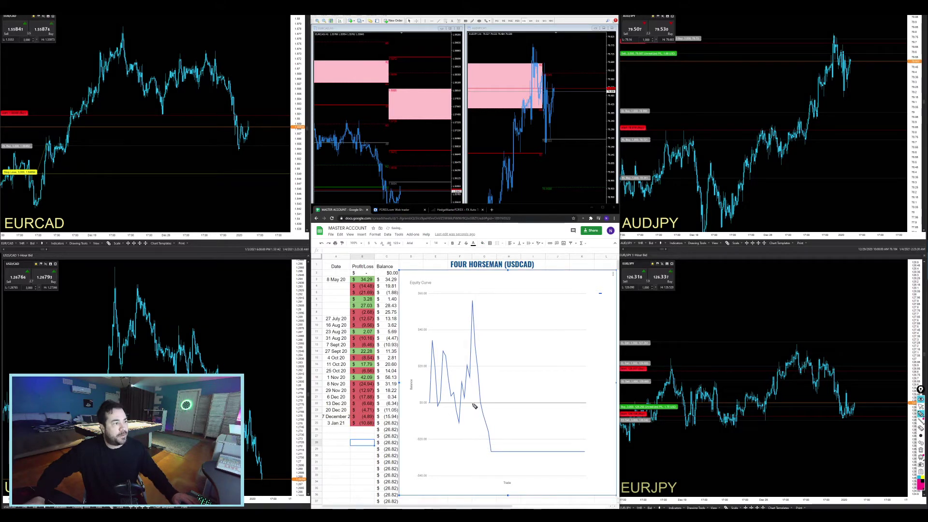
{"action": "left_click_drag", "start_coordinate": [471, 402], "coordinate": [491, 403]}
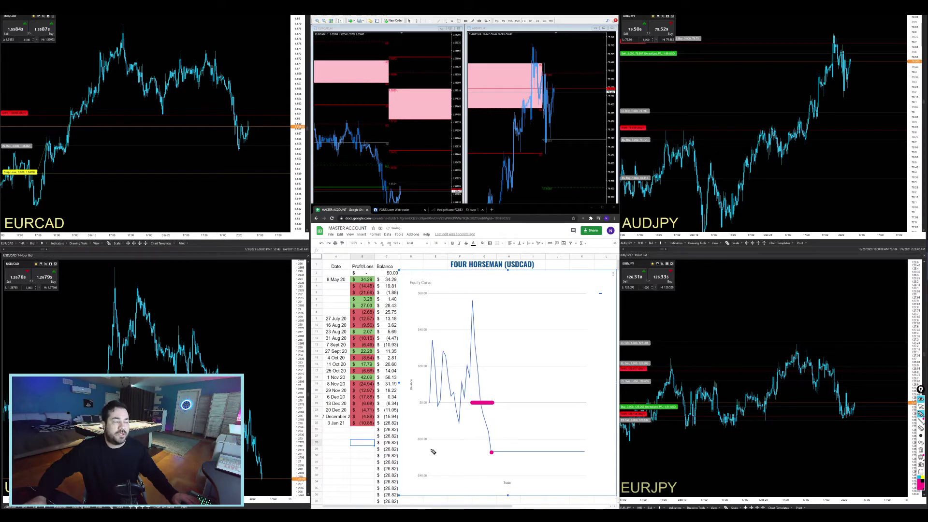
{"action": "mouse_move", "coordinate": [351, 411]}
{"action": "left_mouse_down"}
{"action": "mouse_move", "coordinate": [378, 430]}
{"action": "mouse_move", "coordinate": [383, 389]}
{"action": "mouse_move", "coordinate": [355, 384]}
{"action": "left_mouse_up"}
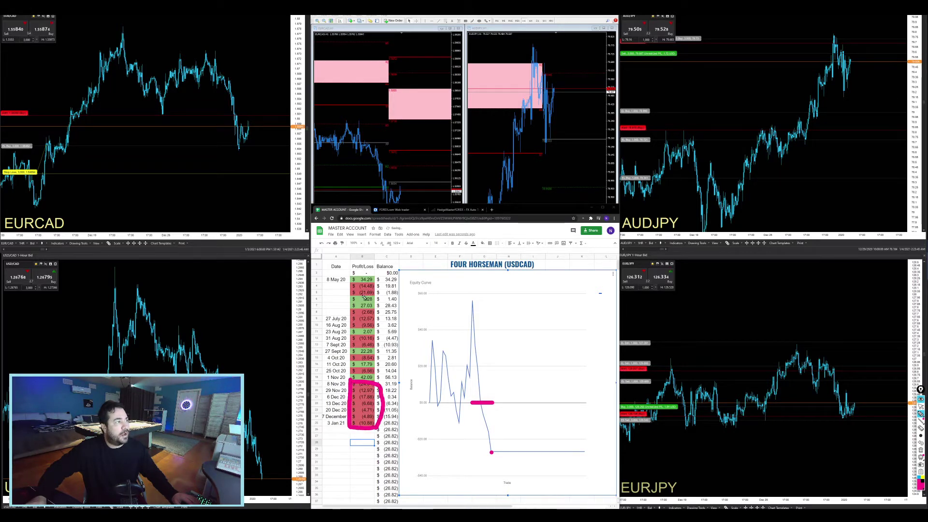
{"action": "mouse_move", "coordinate": [360, 280]}
{"action": "left_mouse_down"}
{"action": "mouse_move", "coordinate": [374, 280]}
{"action": "mouse_move", "coordinate": [384, 306]}
{"action": "left_mouse_up"}
{"action": "mouse_move", "coordinate": [361, 352]}
{"action": "left_mouse_down"}
{"action": "mouse_move", "coordinate": [382, 353]}
{"action": "mouse_move", "coordinate": [375, 364]}
{"action": "mouse_move", "coordinate": [397, 380]}
{"action": "left_mouse_up"}
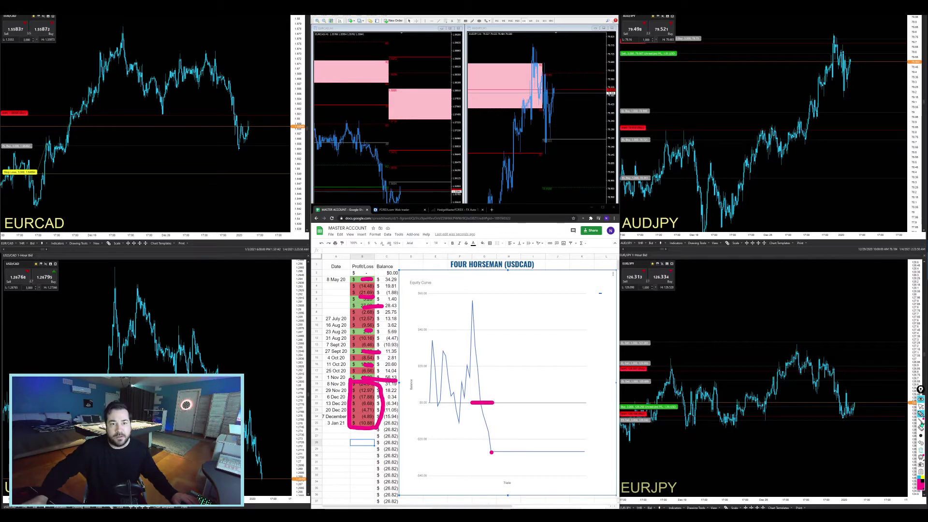
{"action": "left_click", "coordinate": [921, 400]}
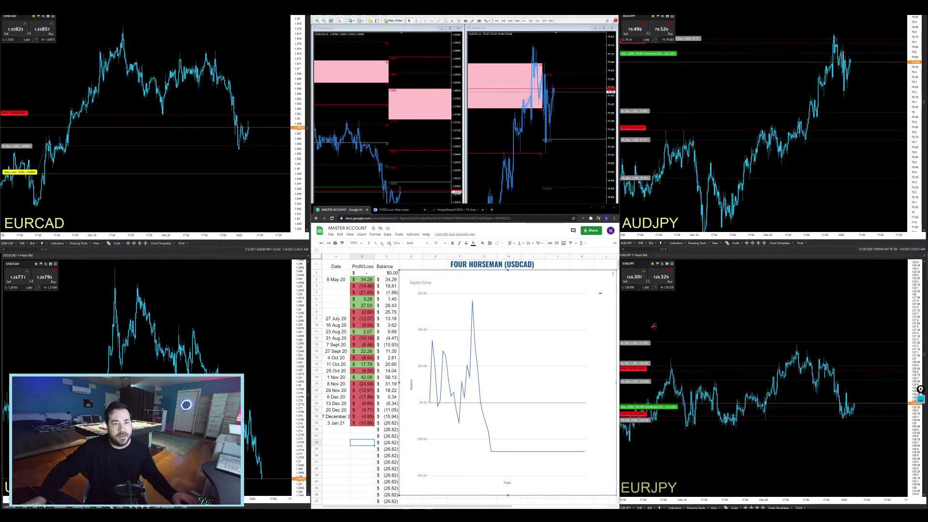
- Trace the equity curve's final decline in pink and circle the FOUR HORSEMAN (USDCAD) title, then clear the annotations
{"action": "left_click_drag", "start_coordinate": [483, 359], "coordinate": [493, 447]}
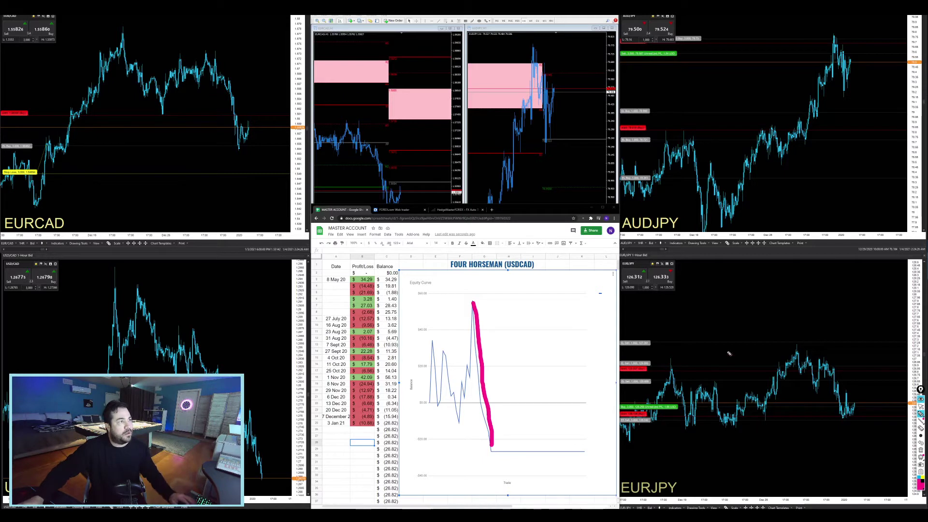
{"action": "mouse_move", "coordinate": [451, 276]}
{"action": "left_mouse_down"}
{"action": "mouse_move", "coordinate": [524, 277]}
{"action": "mouse_move", "coordinate": [448, 271]}
{"action": "mouse_move", "coordinate": [461, 276]}
{"action": "left_mouse_up"}
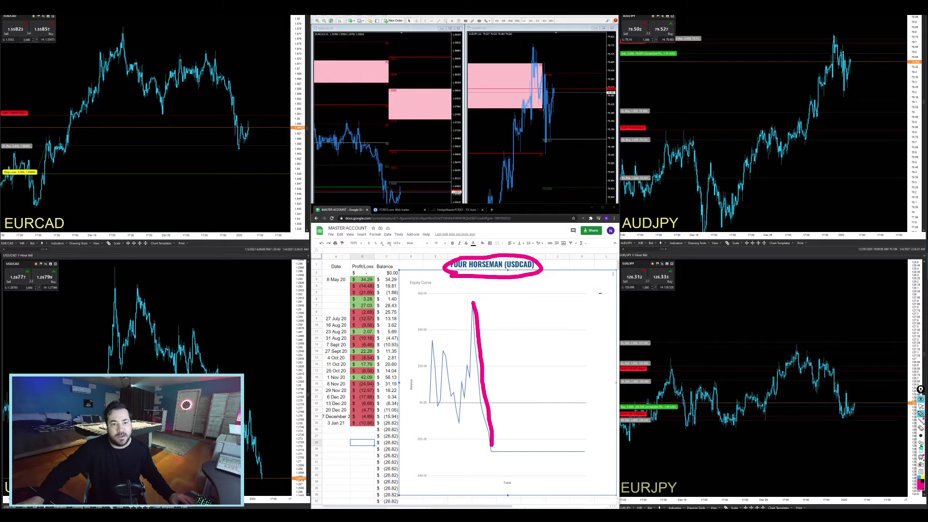
{"action": "left_click", "coordinate": [921, 449]}
{"action": "left_click", "coordinate": [921, 407]}
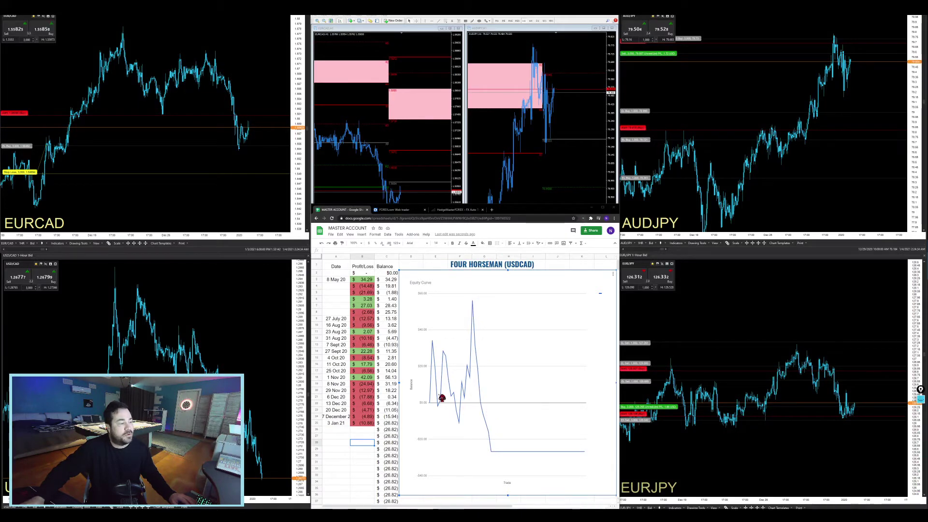
- Open the FOUR HORSEMAN (COMBINED) sheet and trace the equity curve's decline from its peak in pink, then clear the annotation
{"action": "left_click", "coordinate": [386, 512]}
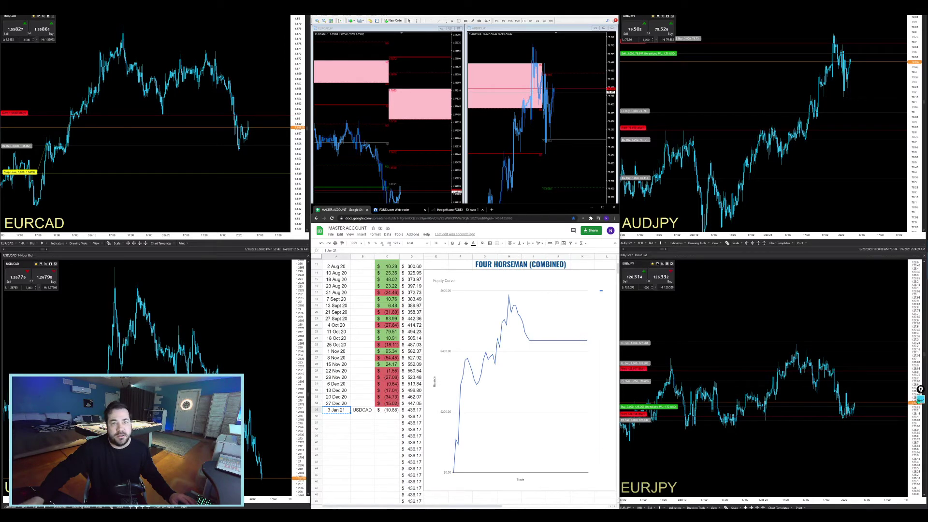
{"action": "key", "text": "ctrl+shift+3"}
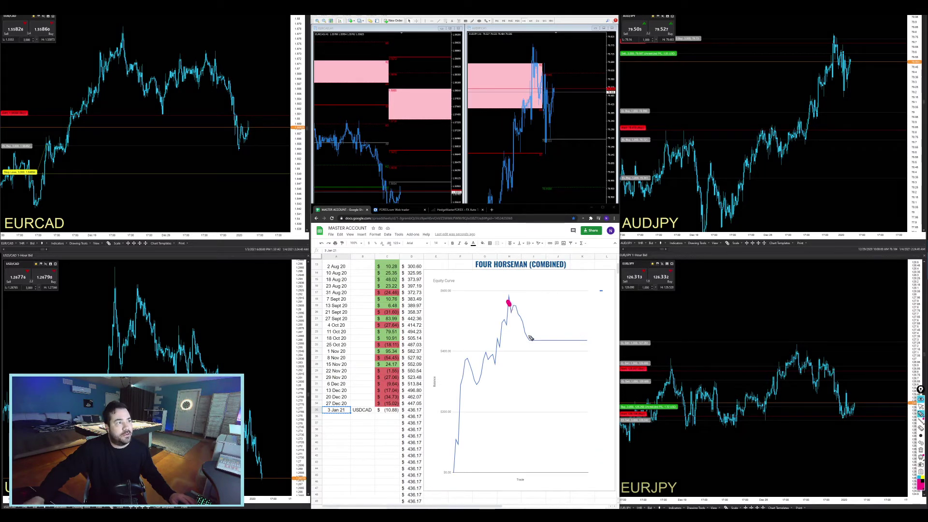
{"action": "left_click_drag", "start_coordinate": [510, 308], "coordinate": [526, 345]}
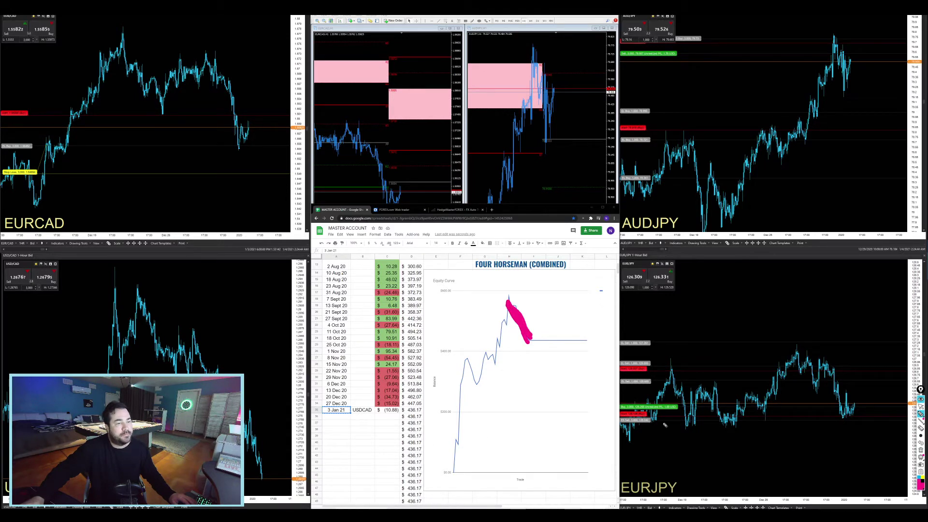
{"action": "key", "text": "ctrl+shift+p"}
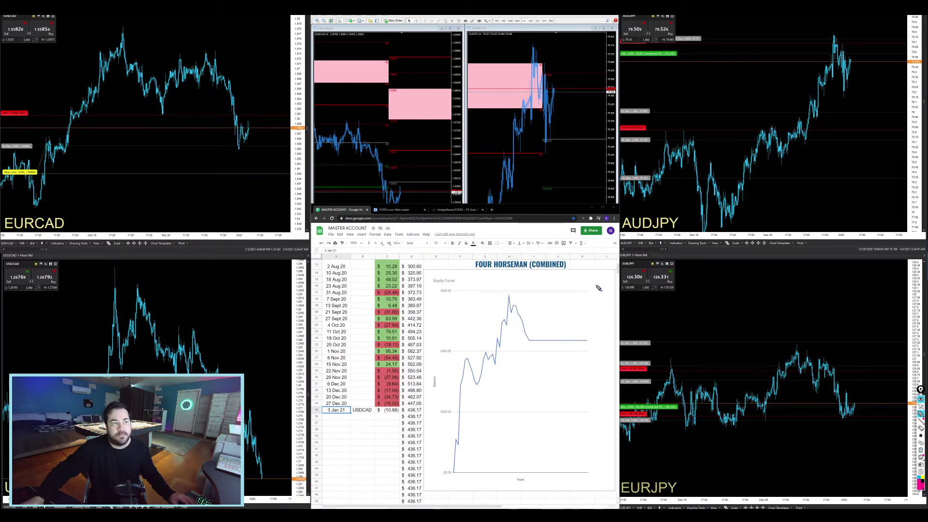
{"action": "left_click", "coordinate": [920, 399]}
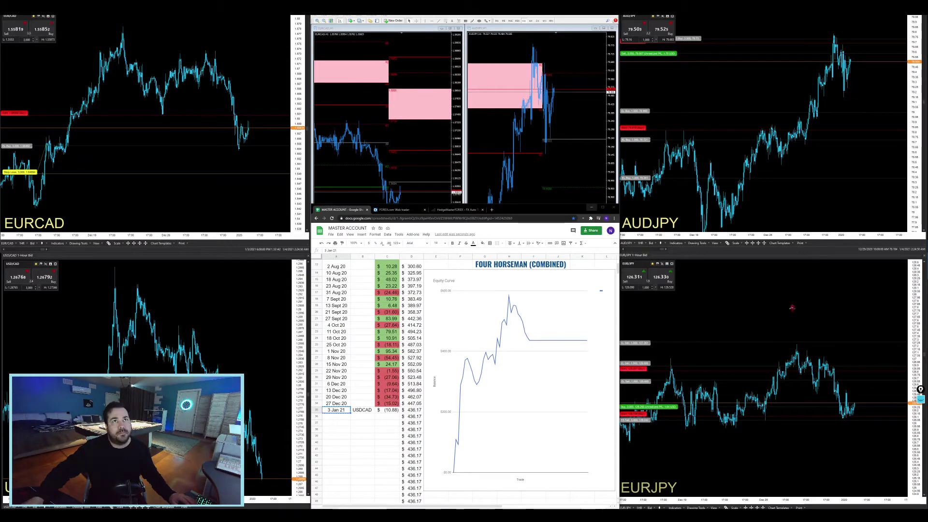
- Switch from the spreadsheet to the Day Trade charts, draw USDCAD's upward path and GBPJPY's latest drop in pink, then clear them
{"action": "left_click", "coordinate": [592, 208]}
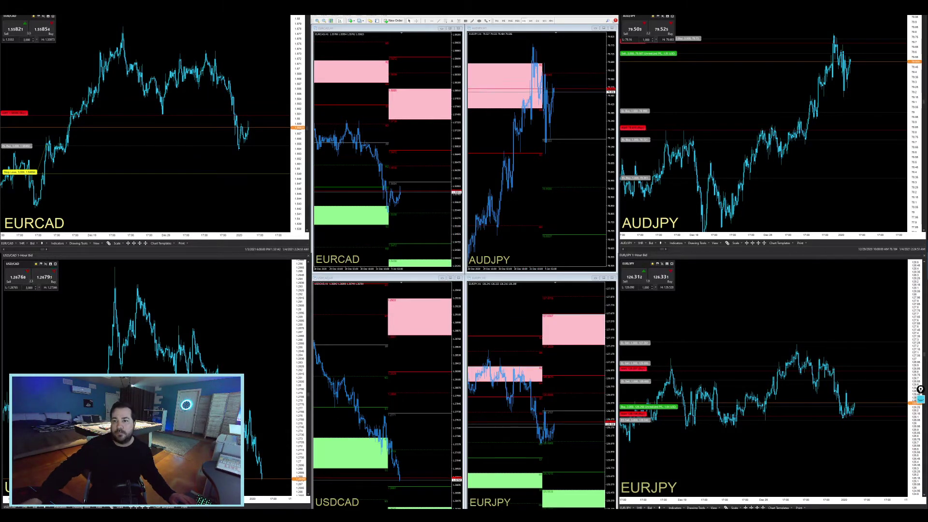
{"action": "key", "text": "alt+Tab"}
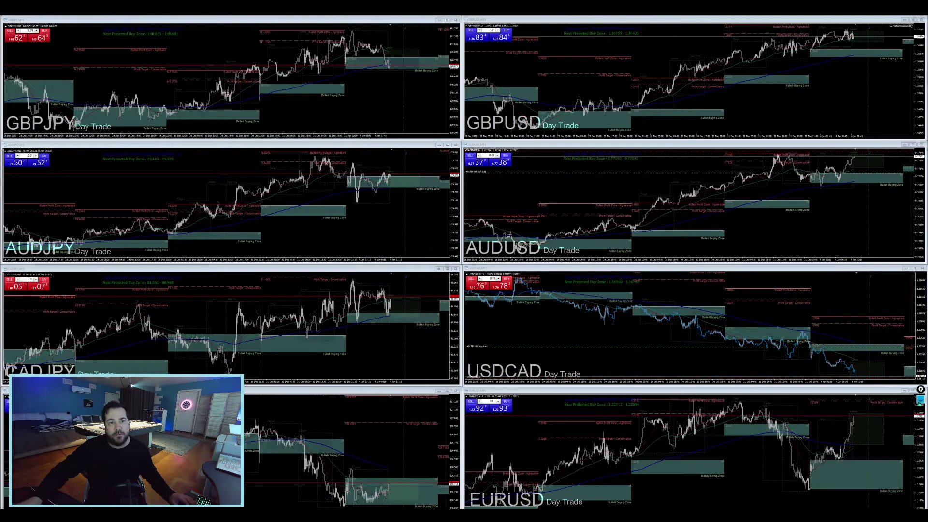
{"action": "left_click", "coordinate": [921, 399]}
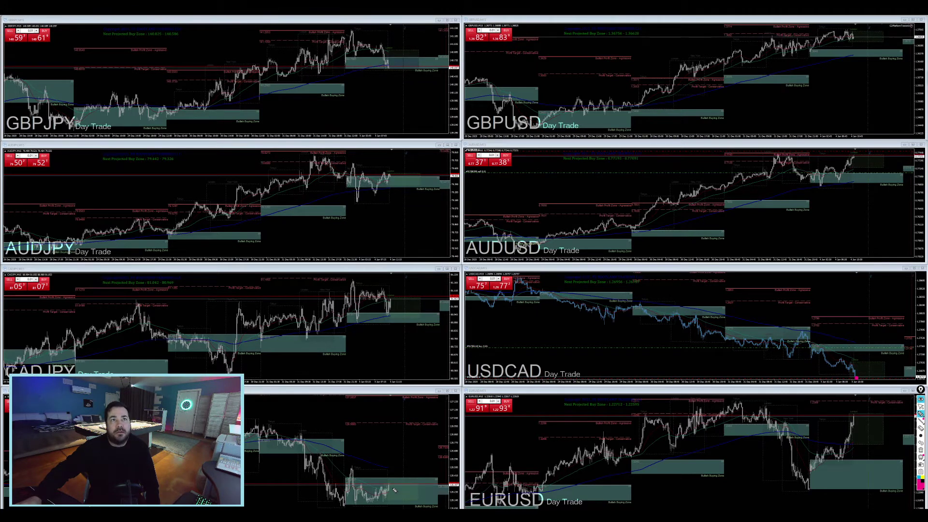
{"action": "left_click_drag", "start_coordinate": [857, 378], "coordinate": [879, 327]}
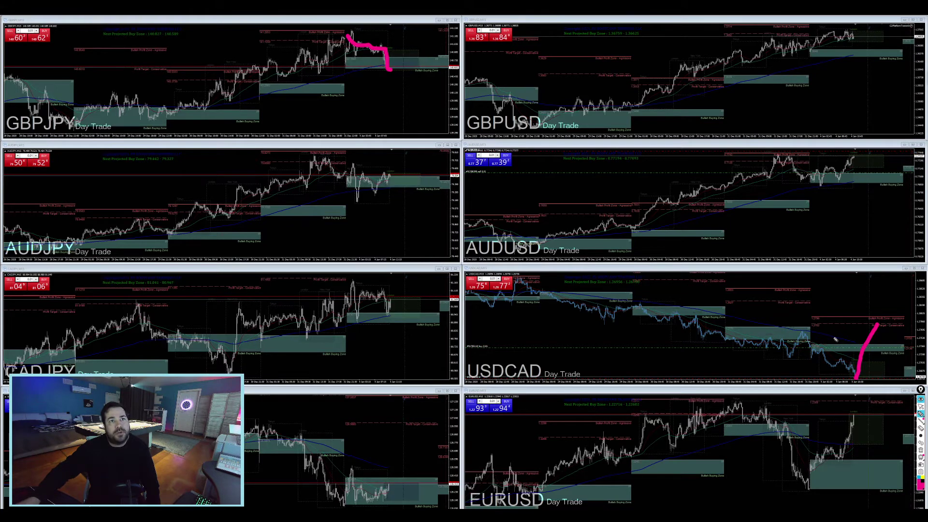
{"action": "left_click", "coordinate": [921, 450]}
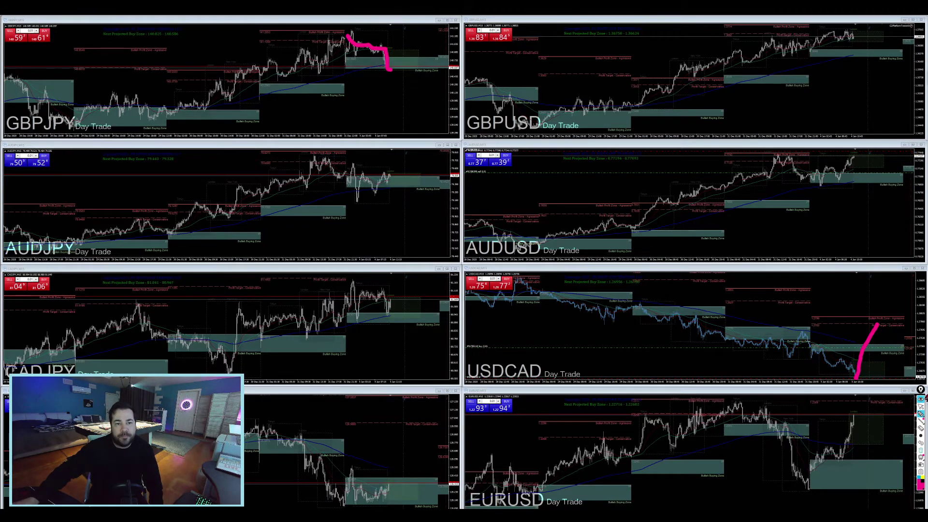
{"action": "left_click", "coordinate": [921, 400]}
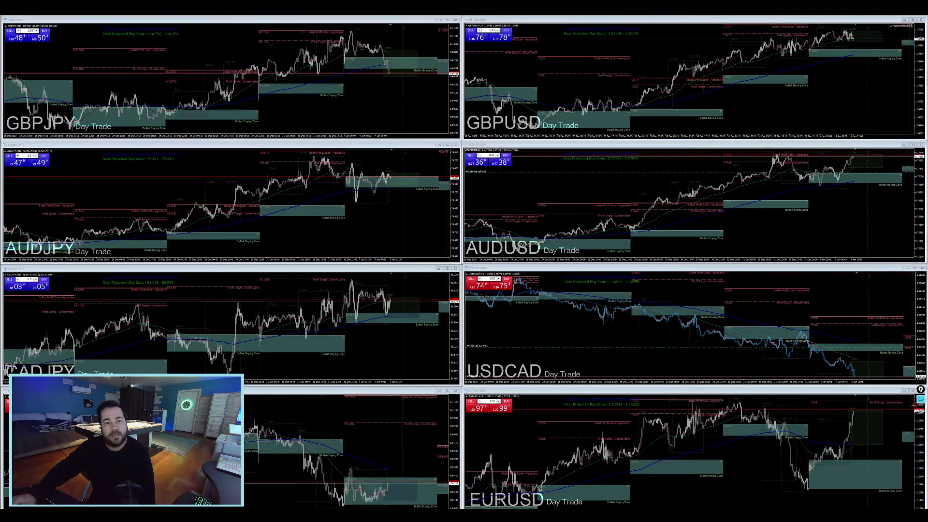
- Mark the latest price moves on EURUSD, USDCAD, AUDUSD, GBPJPY, CADJPY, AUDJPY and the chart below CADJPY in pink, then clear the annotations
{"action": "left_click", "coordinate": [922, 400]}
{"action": "left_click_drag", "start_coordinate": [852, 426], "coordinate": [854, 412]}
{"action": "left_click", "coordinate": [855, 376]}
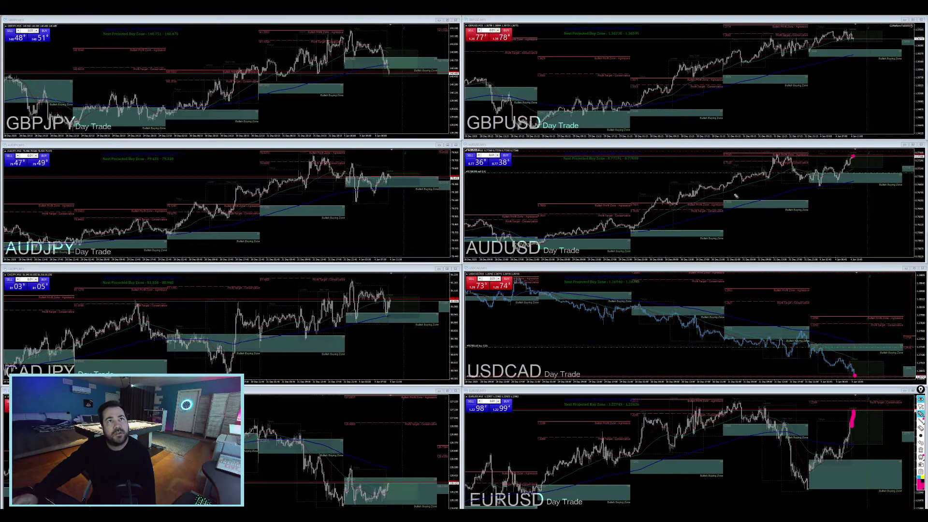
{"action": "left_click_drag", "start_coordinate": [367, 45], "coordinate": [391, 75]}
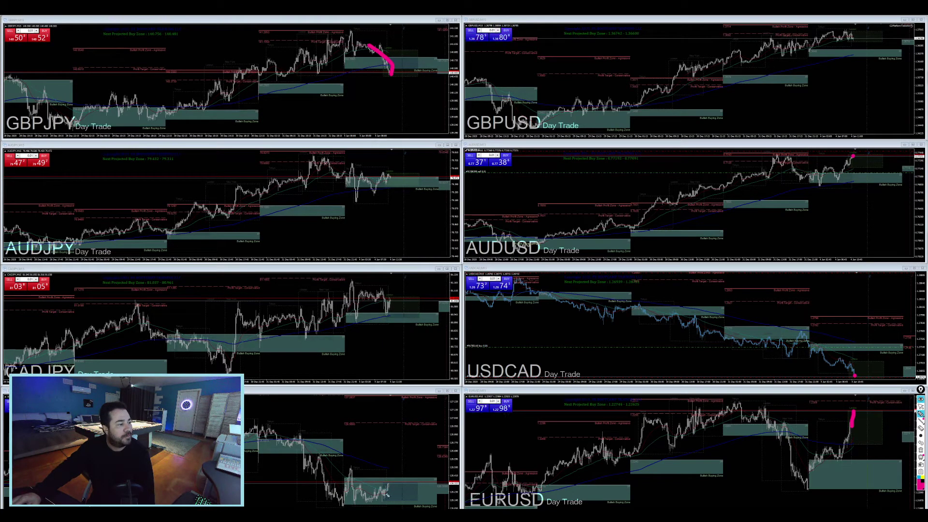
{"action": "left_click_drag", "start_coordinate": [377, 494], "coordinate": [387, 488]}
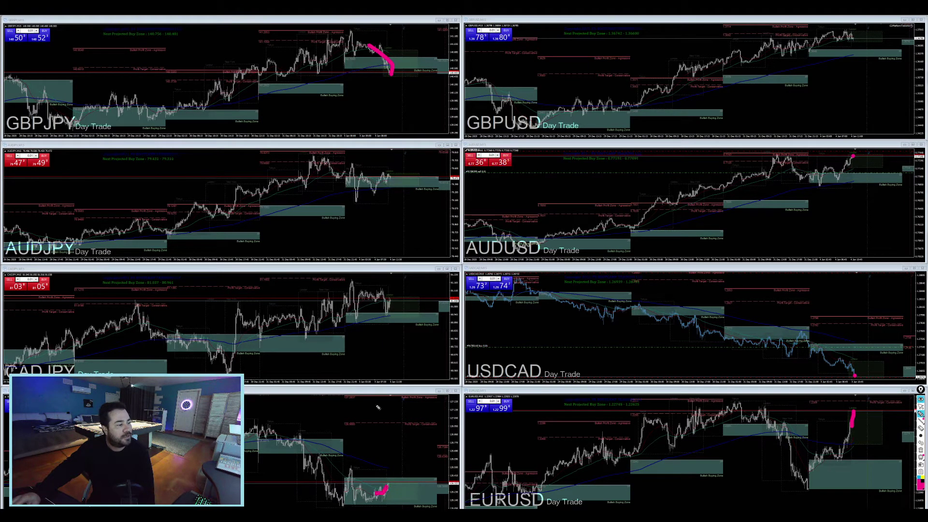
{"action": "left_click_drag", "start_coordinate": [388, 300], "coordinate": [387, 312]}
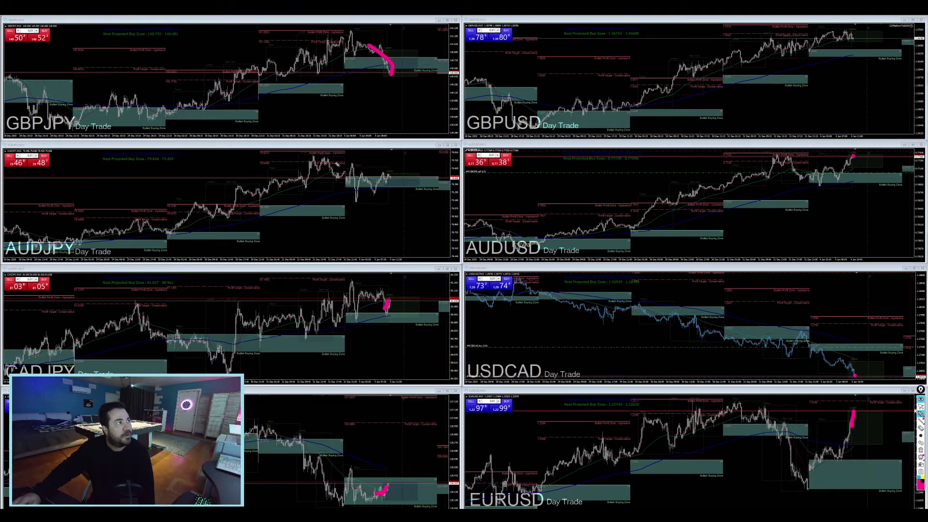
{"action": "left_click", "coordinate": [390, 176]}
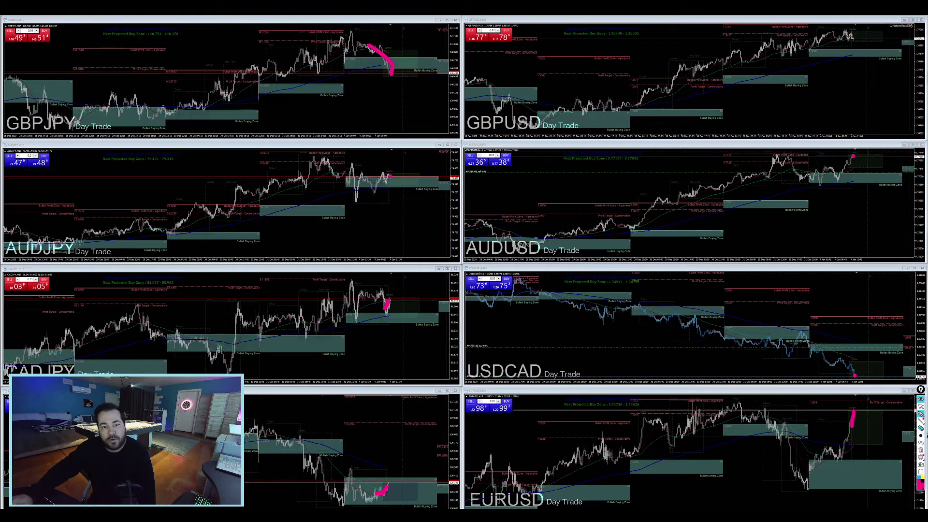
{"action": "left_click", "coordinate": [920, 450]}
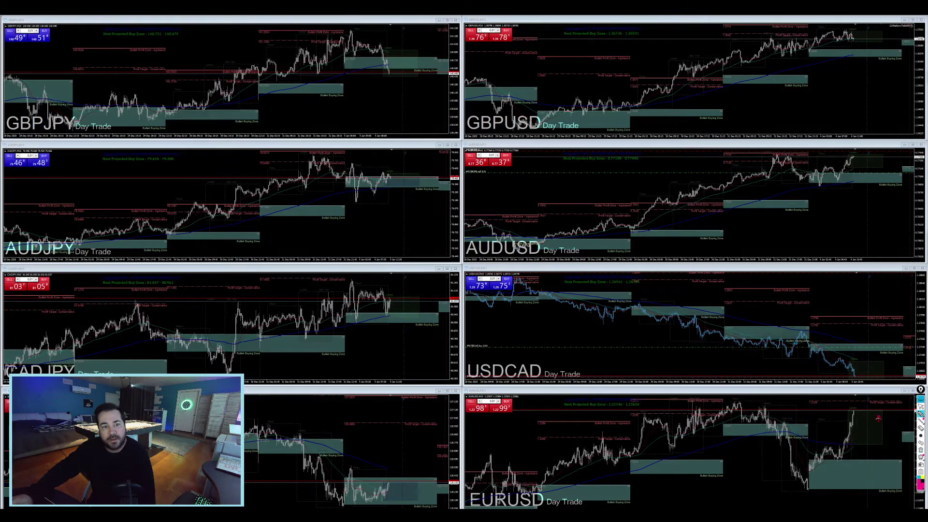
{"action": "left_click", "coordinate": [921, 413]}
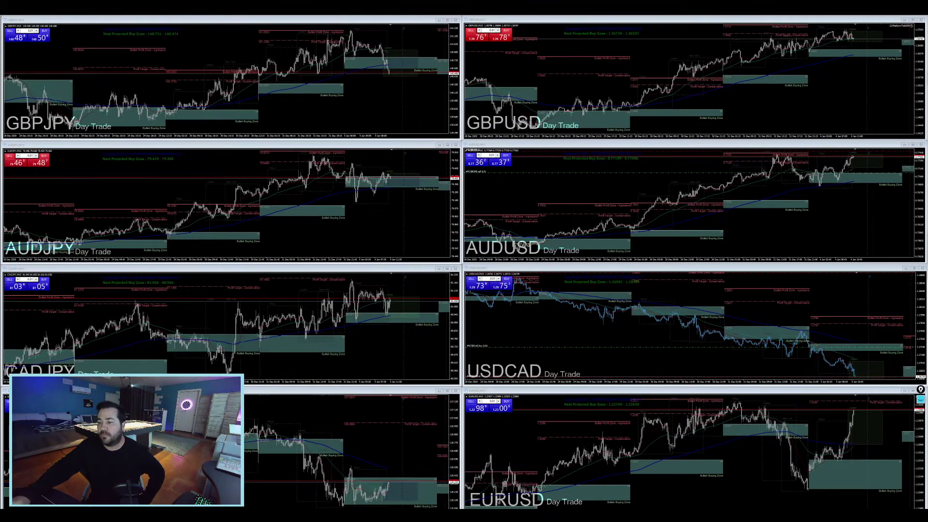
- Bring up the ETHUSD chart, mark its drop through the green zone and the blue moving average in pink, then clear and put it away
{"action": "left_click_drag", "start_coordinate": [927, 315], "coordinate": [560, 15]}
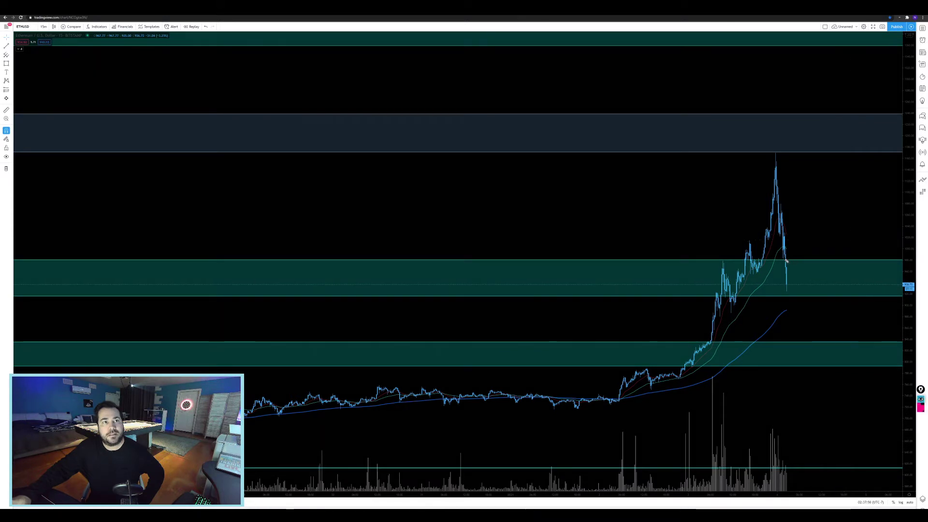
{"action": "left_click", "coordinate": [921, 400]}
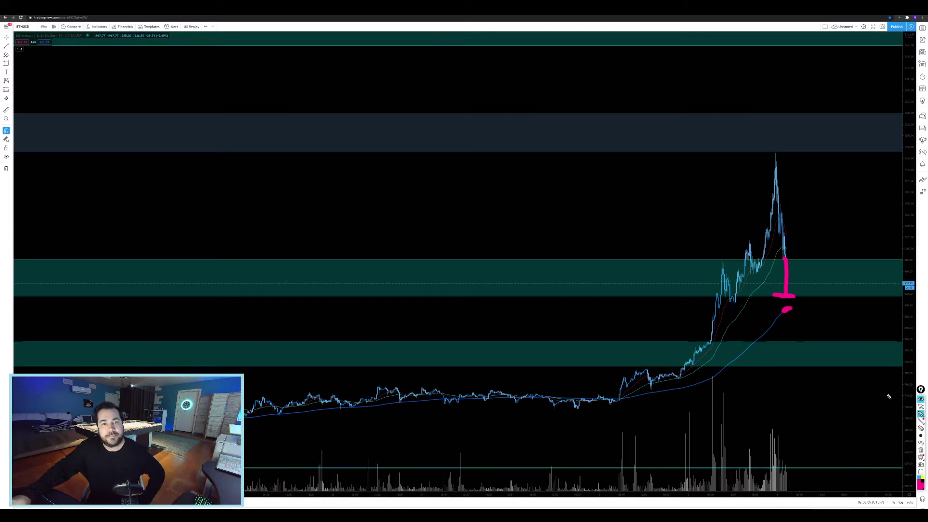
{"action": "left_click", "coordinate": [919, 401]}
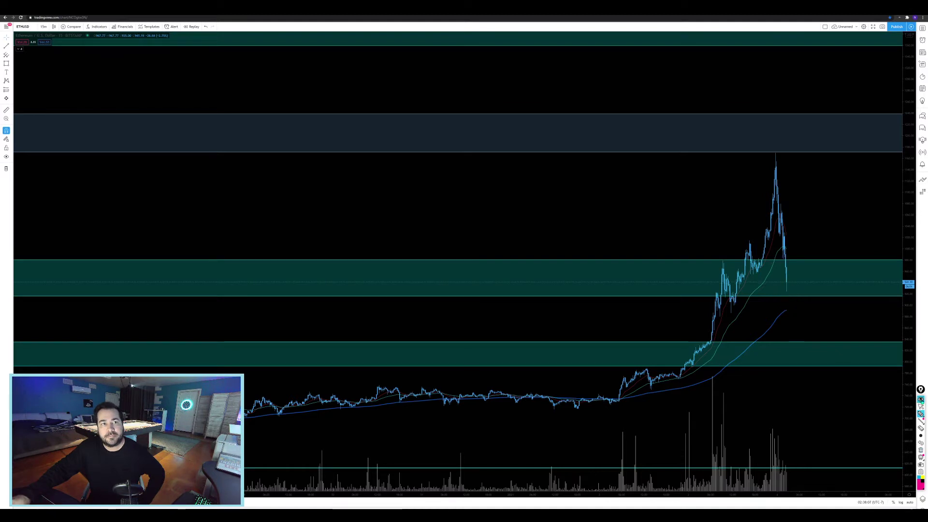
{"action": "key", "text": "ctrl+shift+m"}
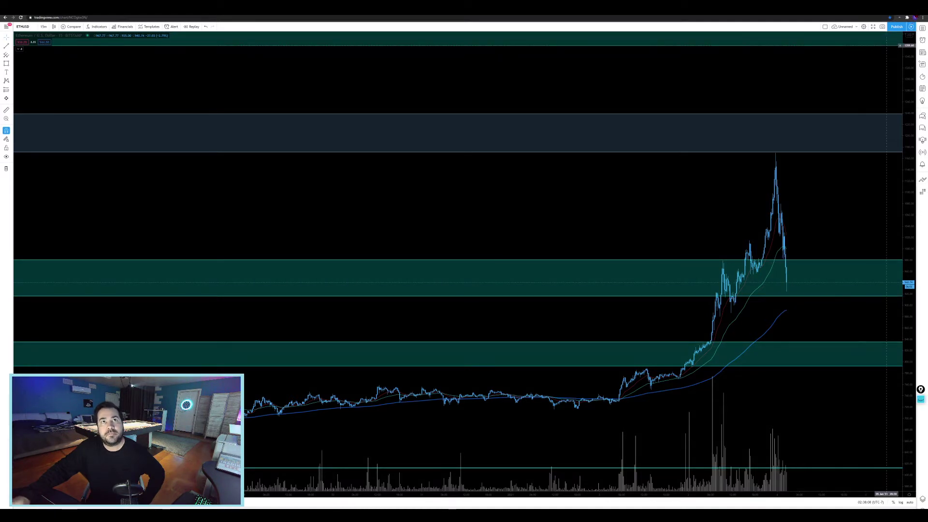
{"action": "left_click", "coordinate": [906, 7]}
{"action": "left_click_drag", "start_coordinate": [693, 295], "coordinate": [927, 332]}
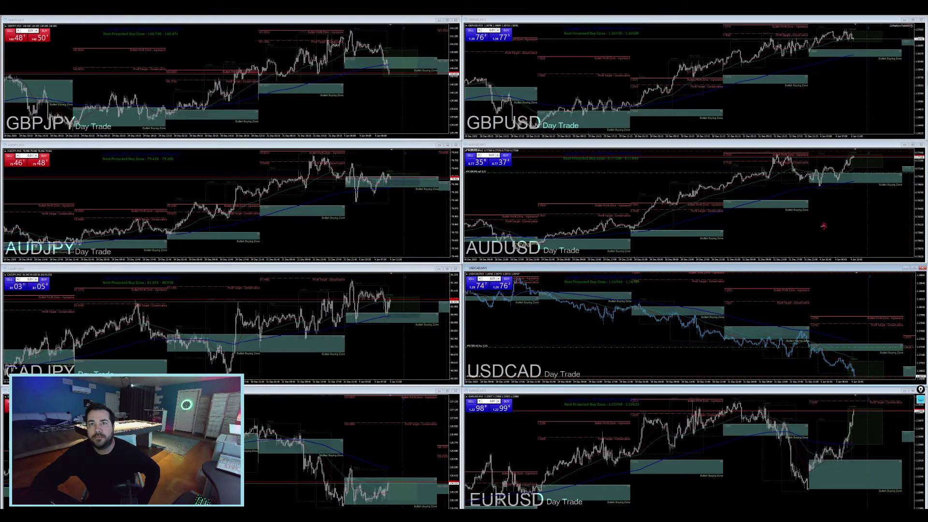
- Show the Bitcoin charts, mark the gap below the latest price in pink, then clear the mark and return to the currency charts
{"action": "key", "text": "ctrl+F5"}
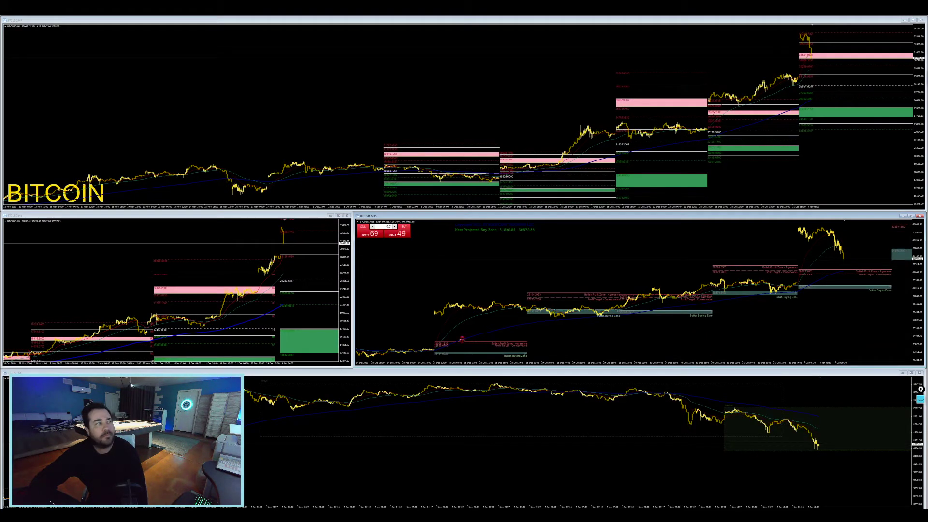
{"action": "left_click", "coordinate": [323, 317]}
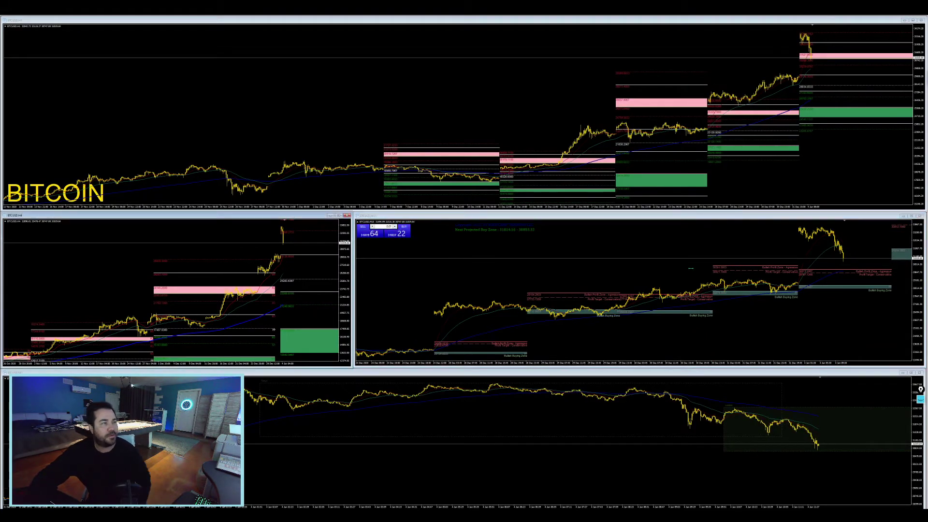
{"action": "left_click", "coordinate": [919, 401]}
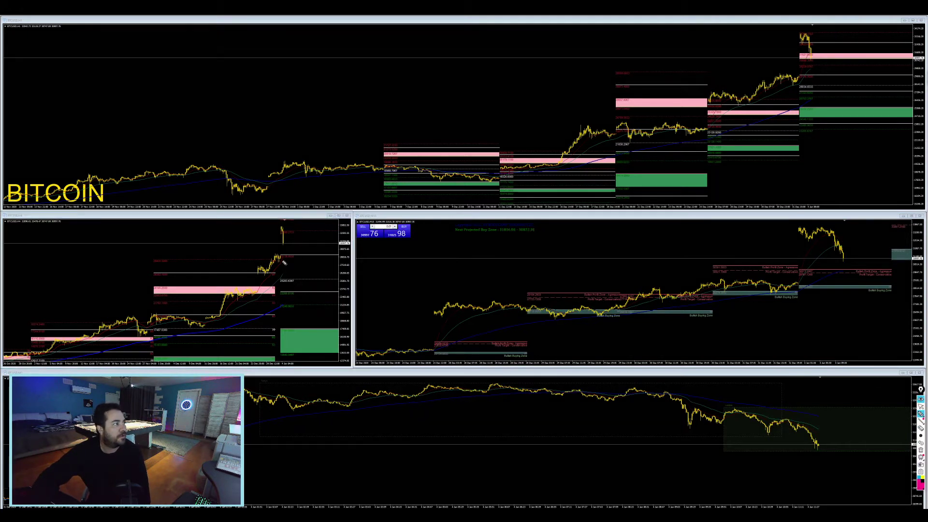
{"action": "left_click_drag", "start_coordinate": [286, 255], "coordinate": [291, 248]}
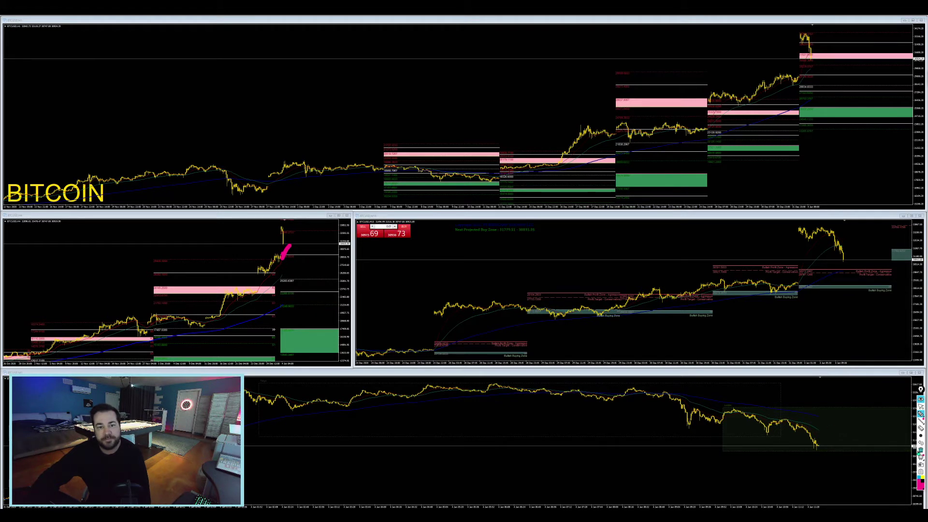
{"action": "left_click", "coordinate": [921, 450]}
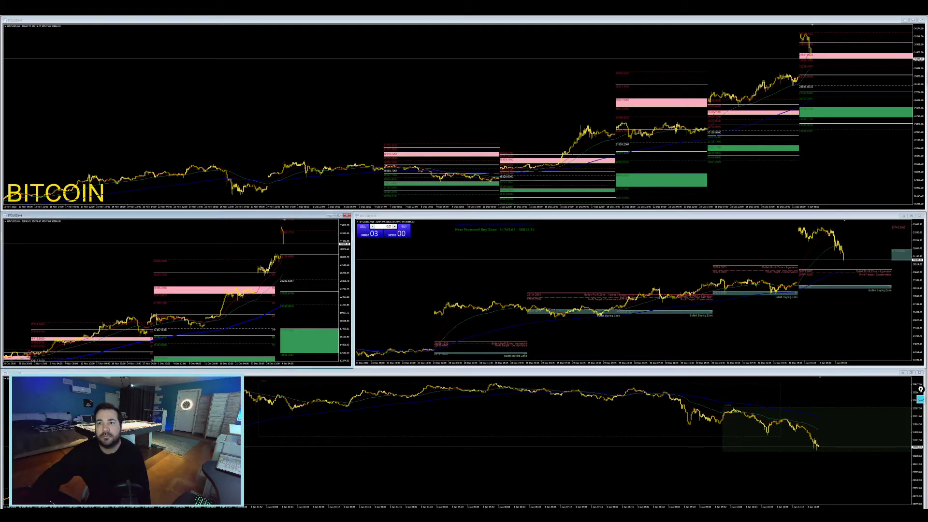
{"action": "key", "text": "ctrl+F5"}
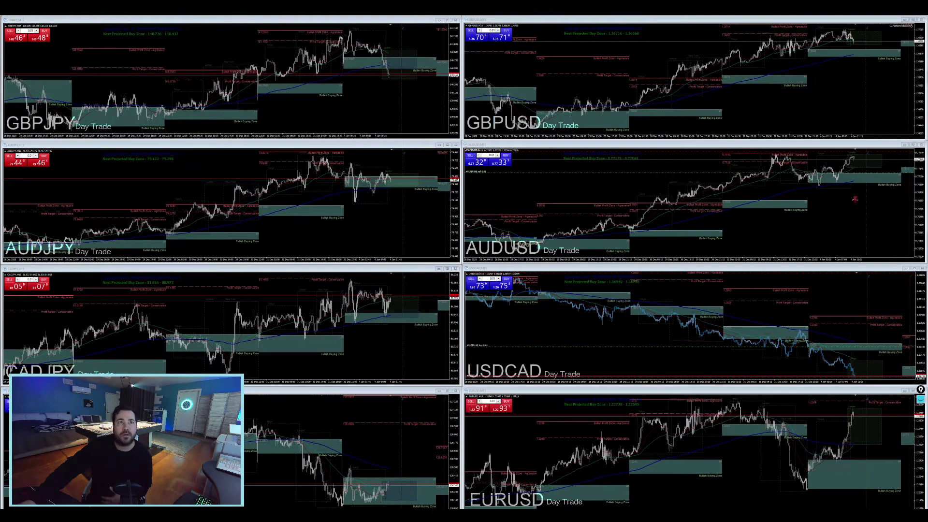
- Maximise USDCAD in the white Day Trade chart set, mark its latest low and the level there in pink, then clear and restore it
{"action": "left_click", "coordinate": [842, 211]}
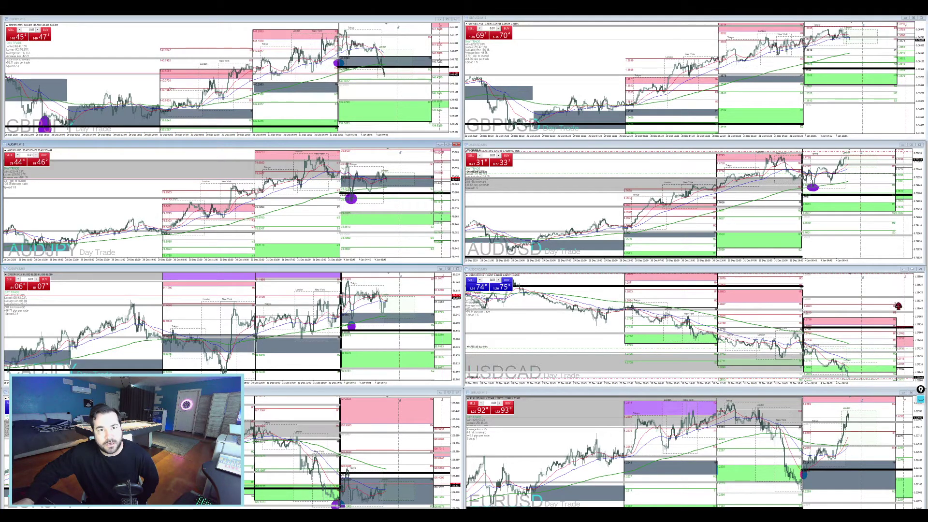
{"action": "left_click", "coordinate": [913, 270]}
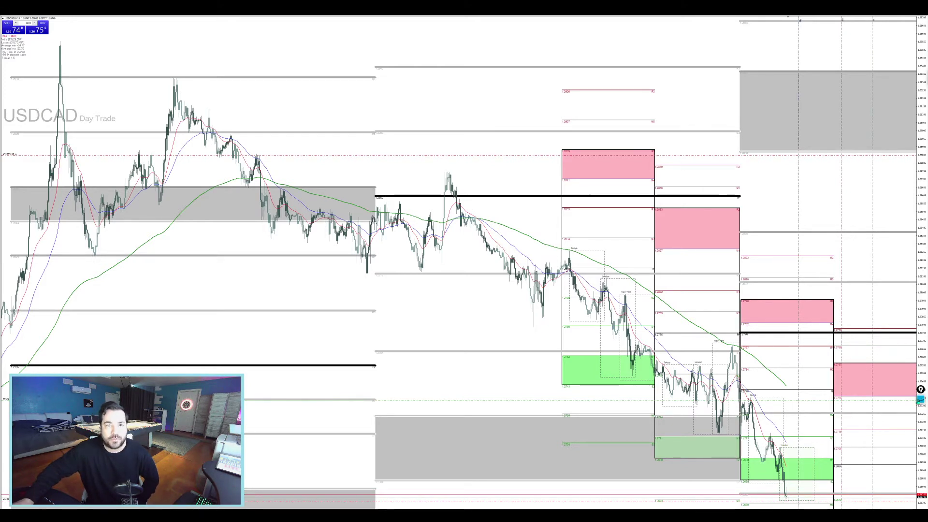
{"action": "key", "text": "ctrl+shift+3"}
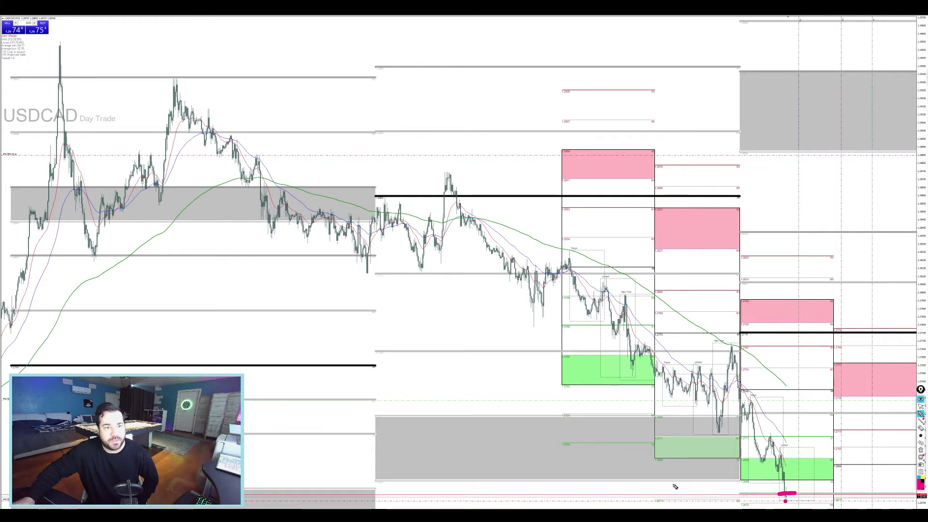
{"action": "left_click", "coordinate": [920, 414]}
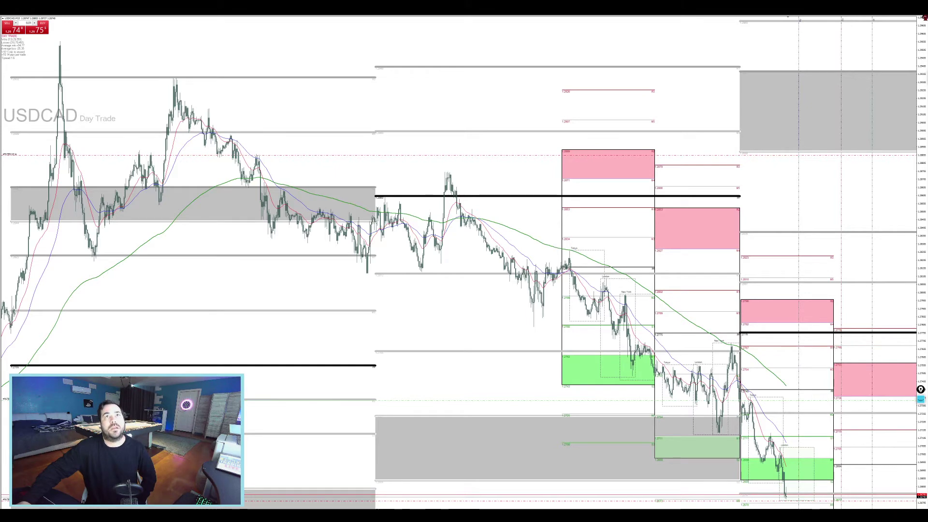
{"action": "left_click", "coordinate": [924, 18]}
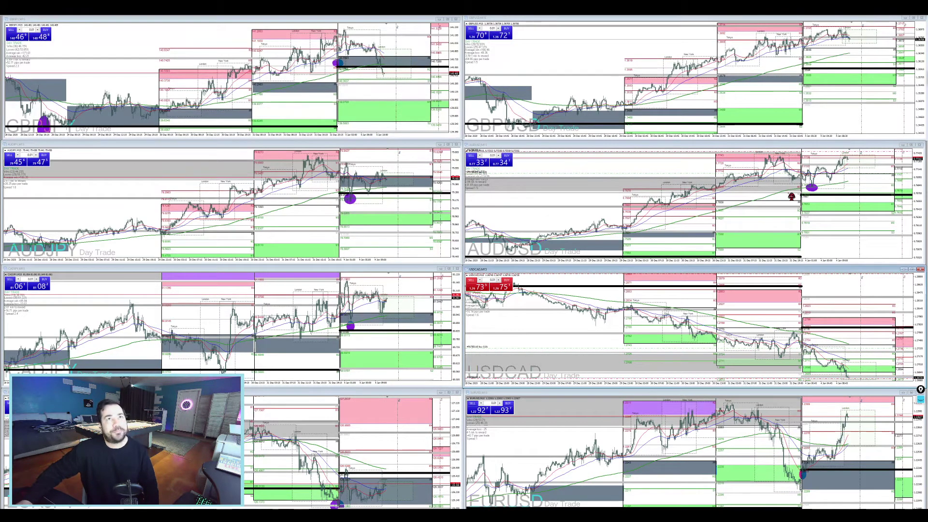
- Mark the purple-ellipse level and a dip-and-rebound path below the black line on GBPJPY in pink, then clear the annotations
{"action": "left_click", "coordinate": [922, 400]}
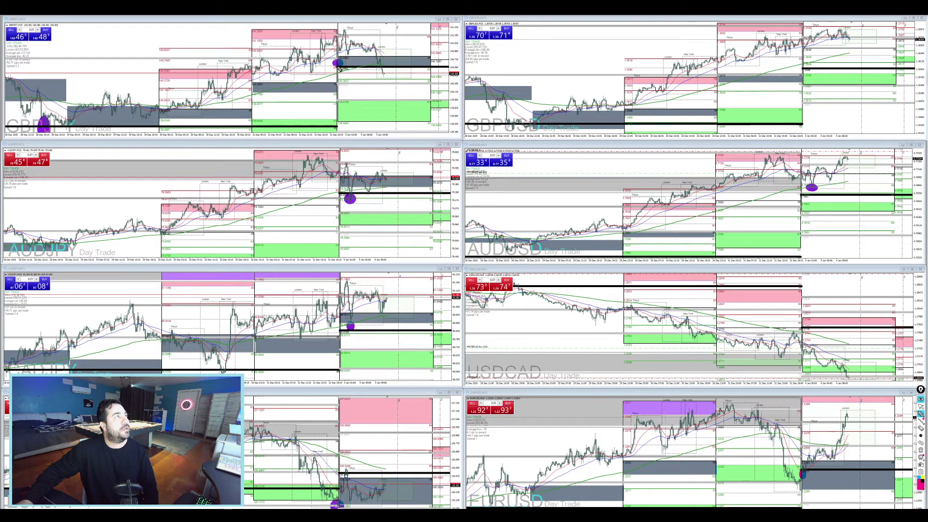
{"action": "left_click_drag", "start_coordinate": [339, 66], "coordinate": [339, 66]}
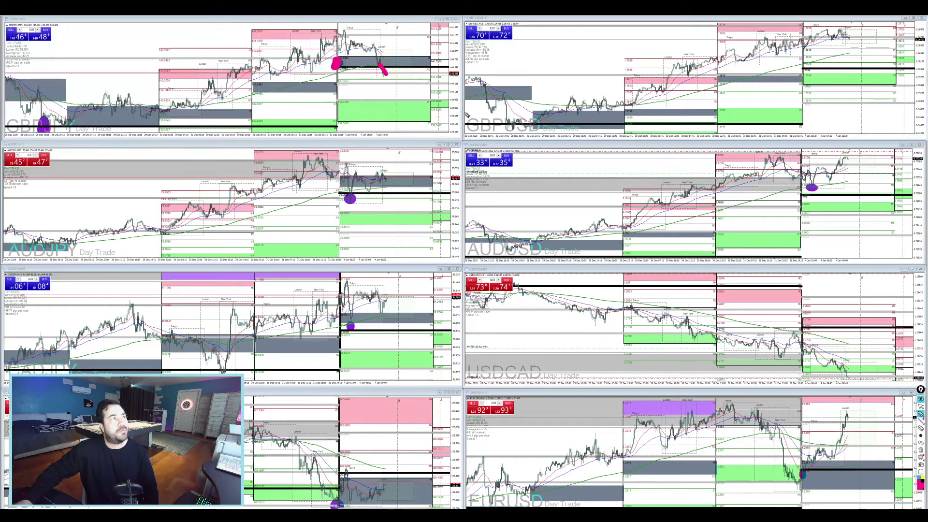
{"action": "left_click_drag", "start_coordinate": [392, 84], "coordinate": [418, 64]}
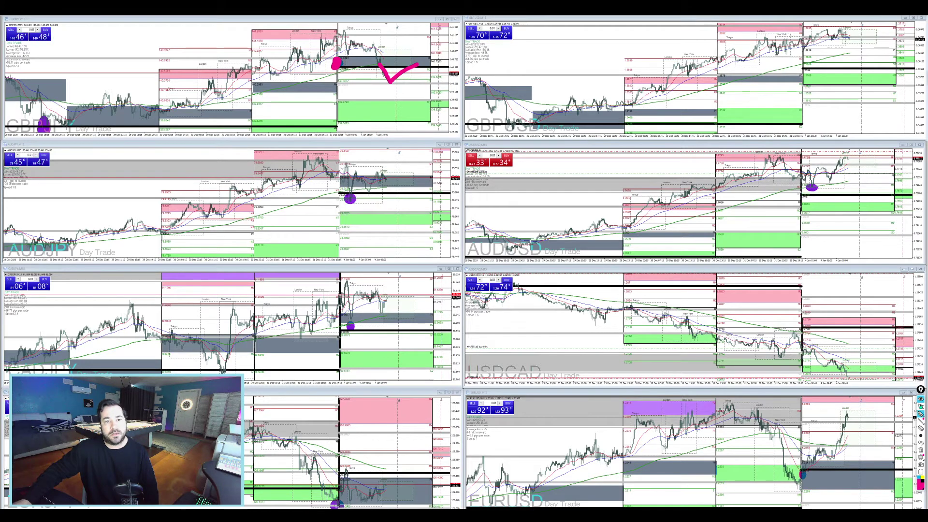
{"action": "left_click", "coordinate": [921, 450]}
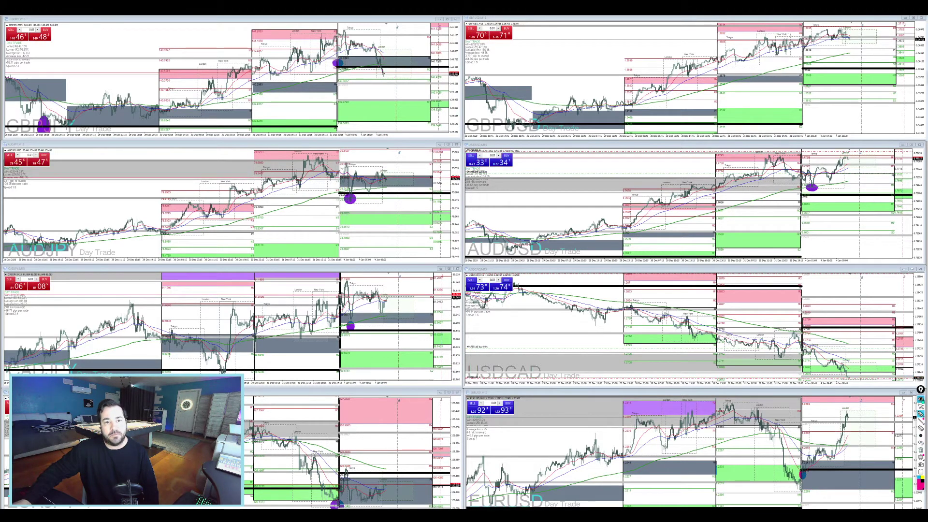
{"action": "left_click", "coordinate": [921, 399]}
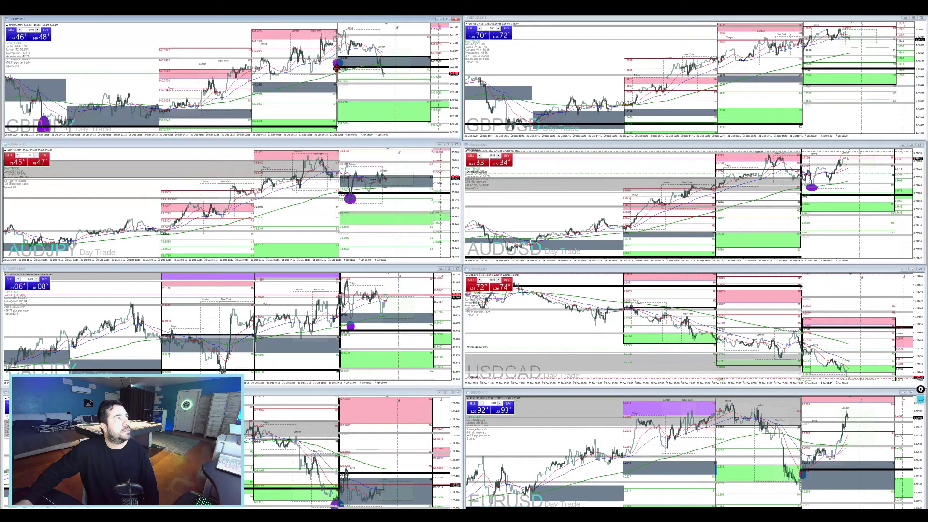
- Delete the purple ellipse beside the latest grey zone on the GBPJPY chart
{"action": "right_click", "coordinate": [337, 67]}
{"action": "left_click", "coordinate": [345, 79]}
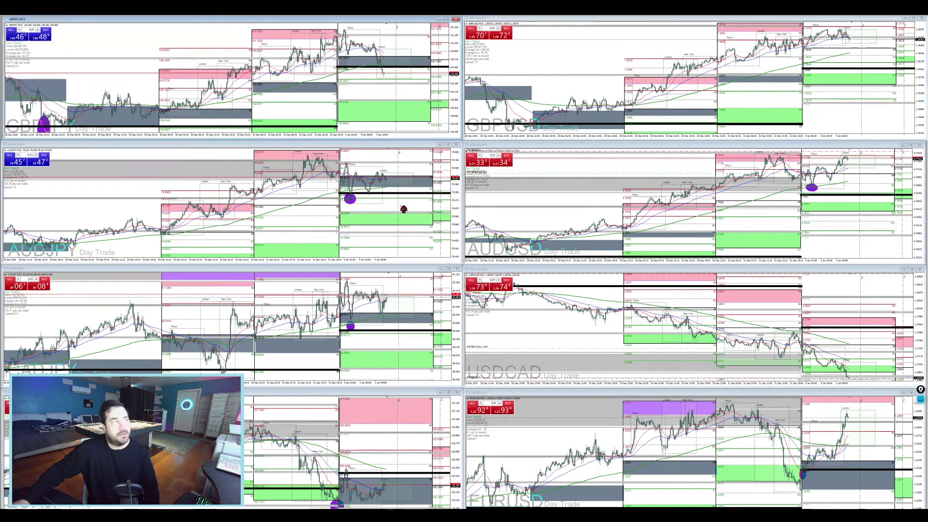
- Mark key points and upward paths on AUDJPY, CADJPY and the chart below it, outline AUDUSD's grey zone in pink, then clear everything
{"action": "key", "text": "ctrl+shift+3"}
{"action": "left_click", "coordinate": [349, 194]}
{"action": "mouse_move", "coordinate": [358, 202]}
{"action": "left_mouse_down"}
{"action": "mouse_move", "coordinate": [391, 173]}
{"action": "mouse_move", "coordinate": [432, 157]}
{"action": "left_mouse_up"}
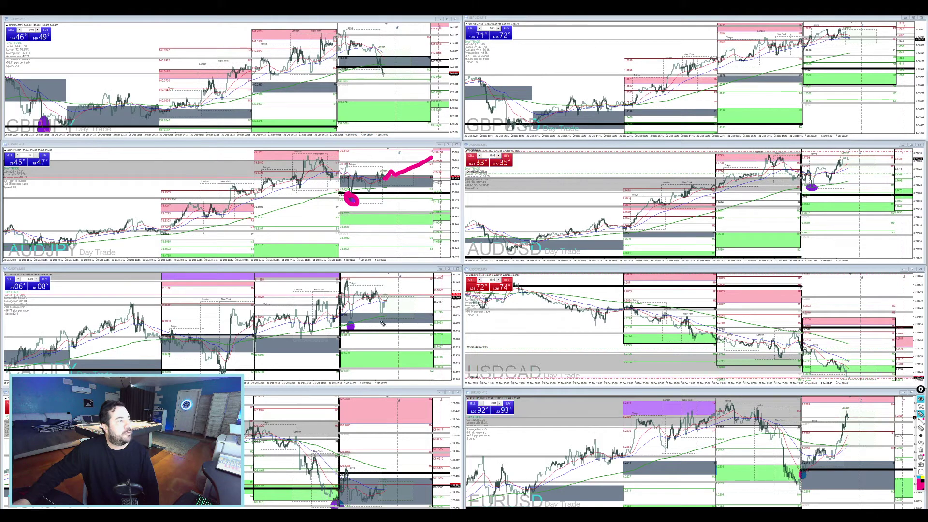
{"action": "left_click", "coordinate": [350, 325]}
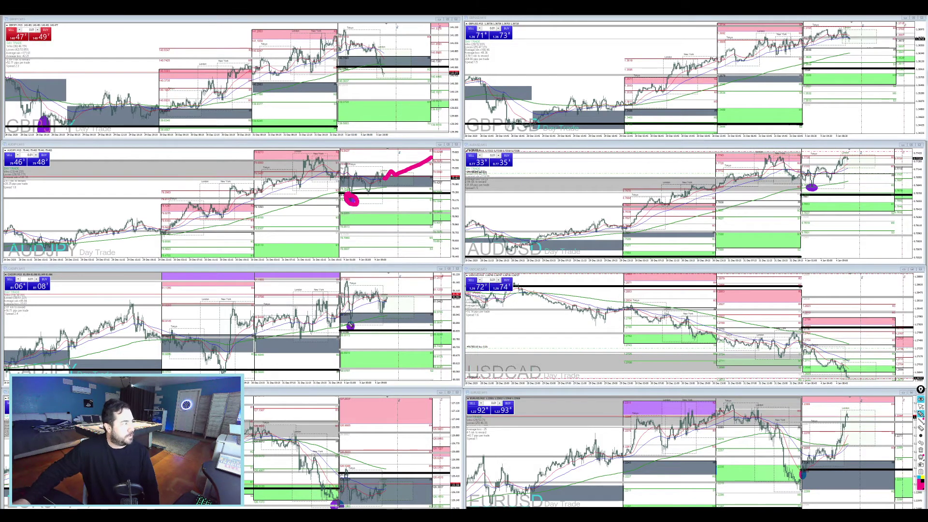
{"action": "mouse_move", "coordinate": [387, 297]}
{"action": "left_mouse_down"}
{"action": "mouse_move", "coordinate": [393, 321]}
{"action": "mouse_move", "coordinate": [438, 295]}
{"action": "left_mouse_up"}
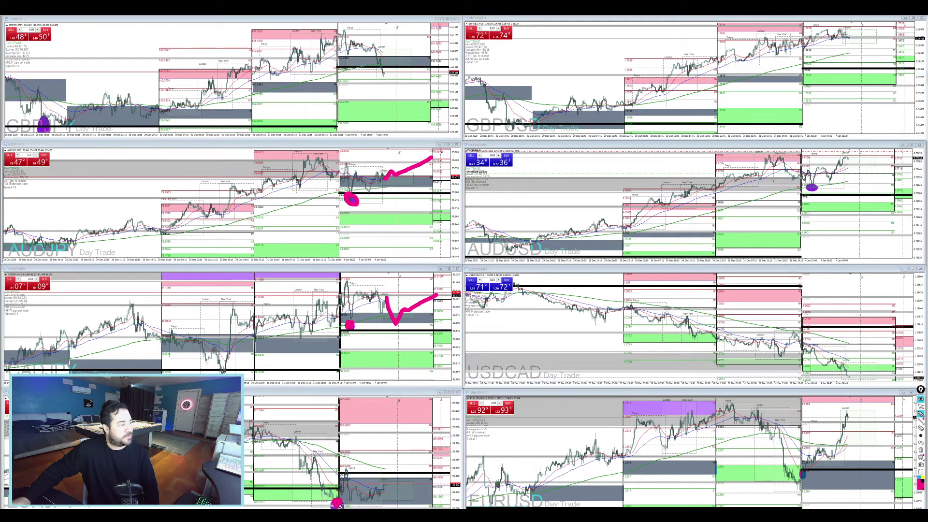
{"action": "mouse_move", "coordinate": [369, 494]}
{"action": "left_mouse_down"}
{"action": "mouse_move", "coordinate": [394, 469]}
{"action": "mouse_move", "coordinate": [440, 465]}
{"action": "left_mouse_up"}
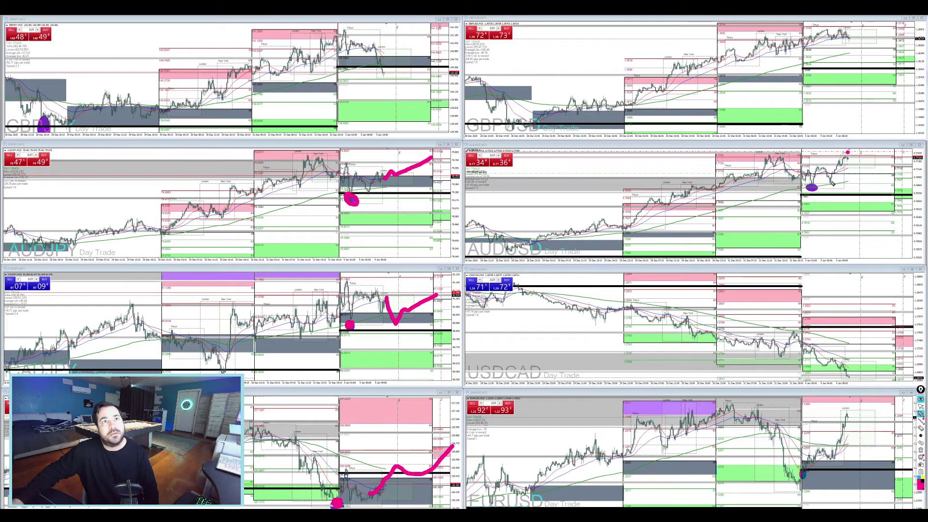
{"action": "mouse_move", "coordinate": [803, 174]}
{"action": "left_mouse_down"}
{"action": "mouse_move", "coordinate": [808, 183]}
{"action": "mouse_move", "coordinate": [893, 179]}
{"action": "mouse_move", "coordinate": [812, 177]}
{"action": "left_mouse_up"}
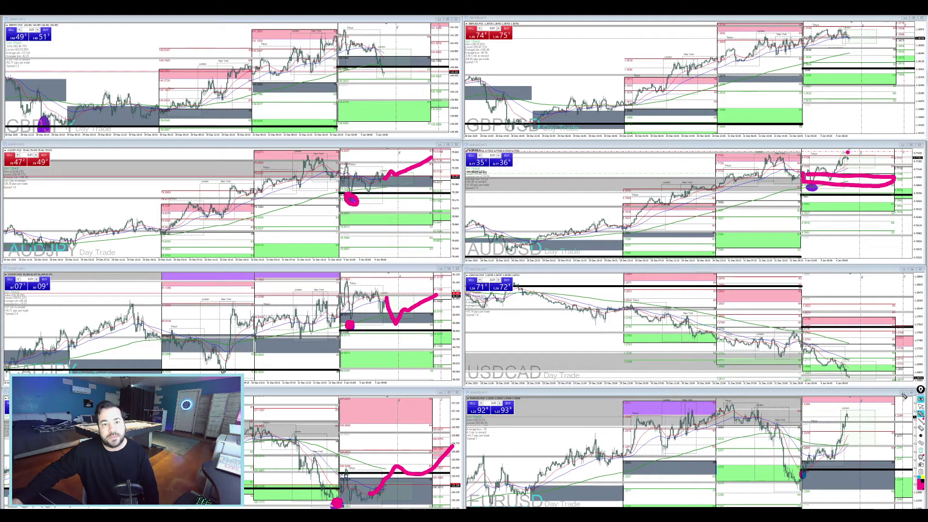
{"action": "left_click", "coordinate": [921, 449]}
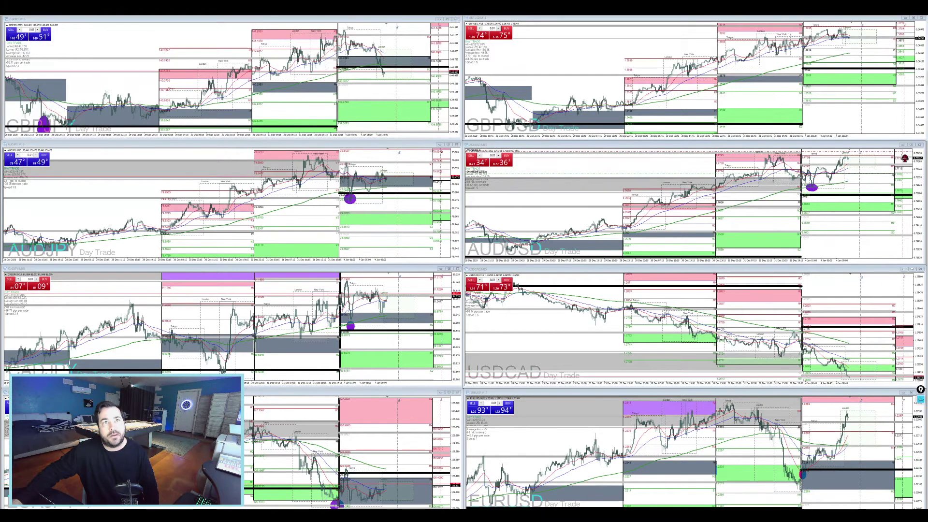
- Maximise the AUDUSD chart to examine the latest price against the grey zone and purple ellipse, then restore the chart grid
{"action": "left_click", "coordinate": [843, 199]}
{"action": "double_click", "coordinate": [797, 145]}
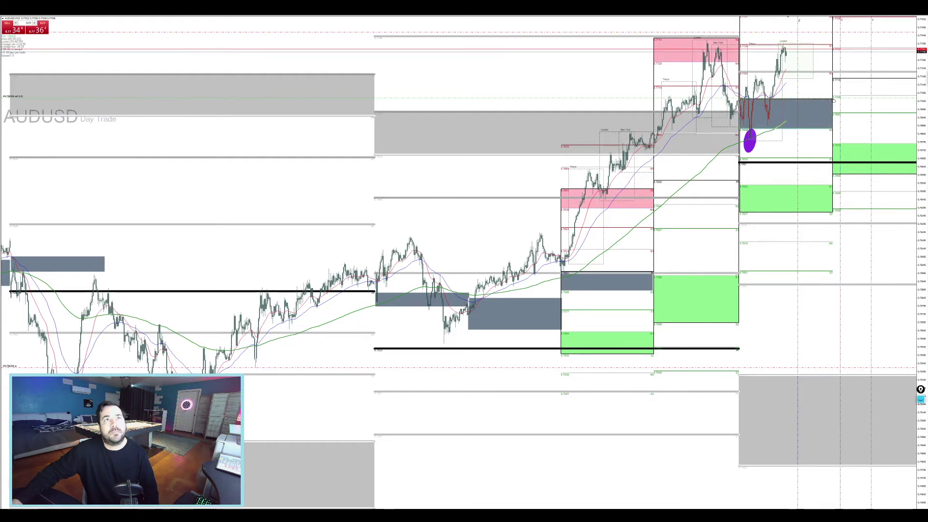
{"action": "left_click", "coordinate": [921, 14]}
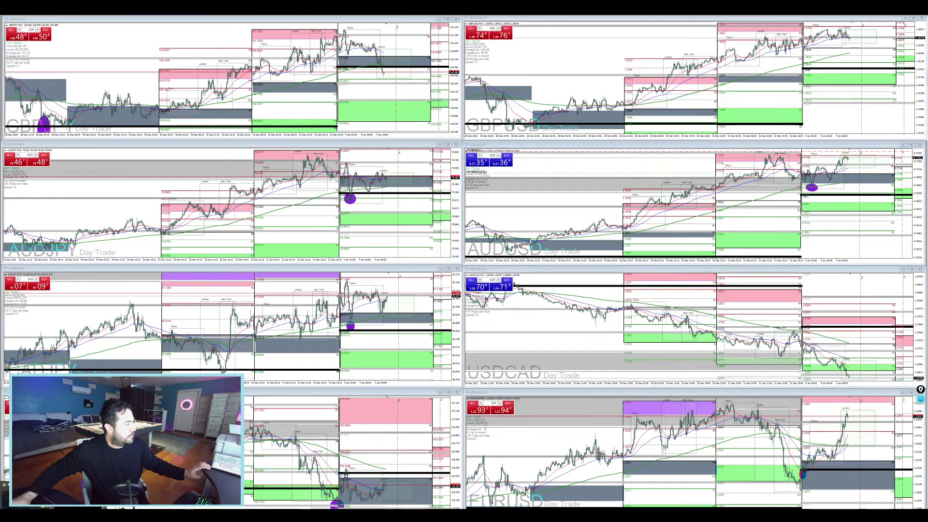
- Switch to the MASTER ACCOUNT spreadsheet and enter the USDCAD trade with its order digits in the Day Trade System sheet's next empty row
{"action": "left_click", "coordinate": [126, 508]}
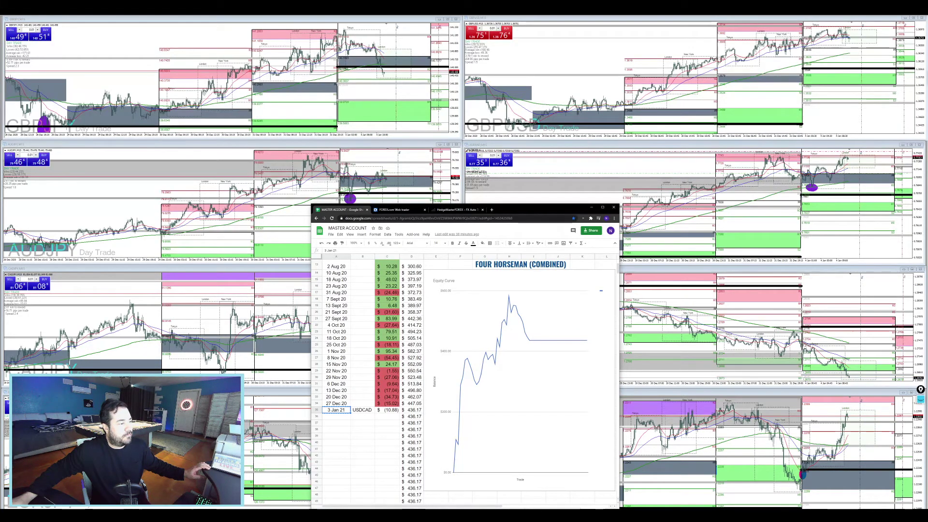
{"action": "left_click", "coordinate": [379, 508]}
{"action": "double_click", "coordinate": [348, 418]}
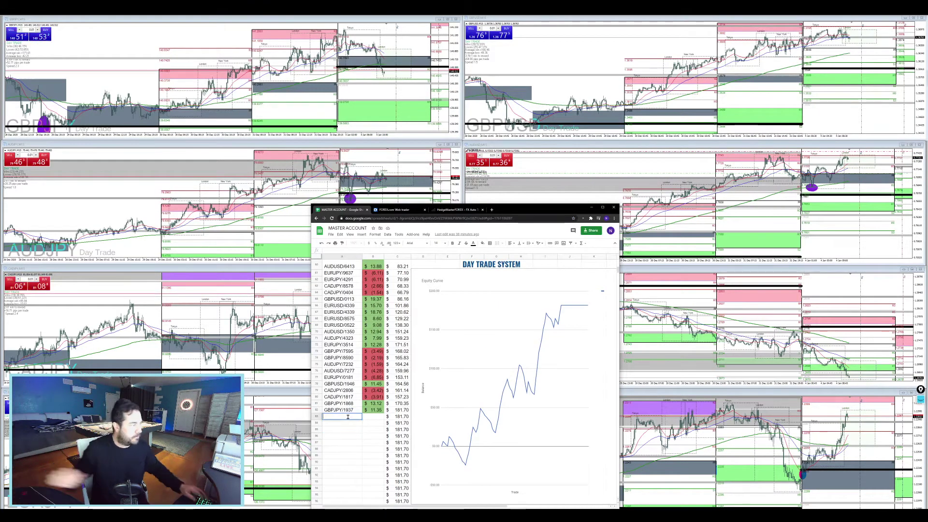
{"action": "type", "text": "U"}
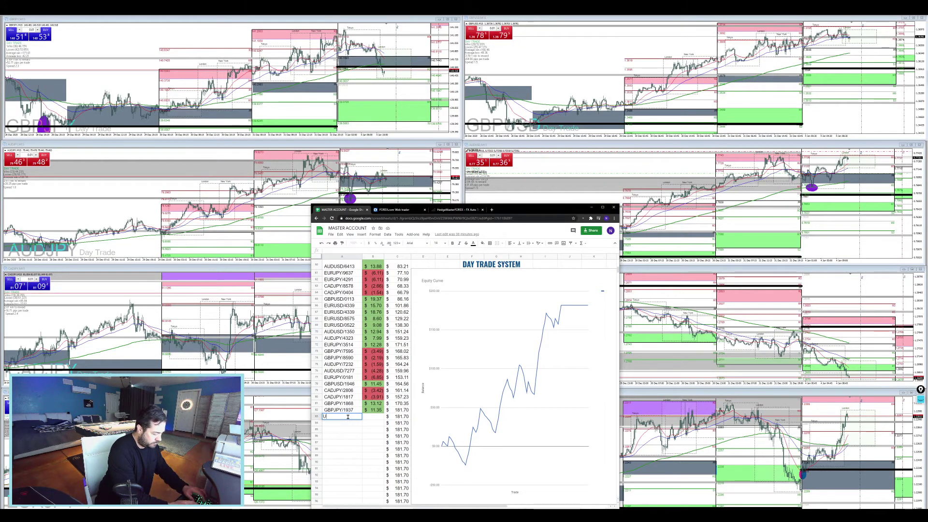
{"action": "type", "text": "SDCAD/5110"}
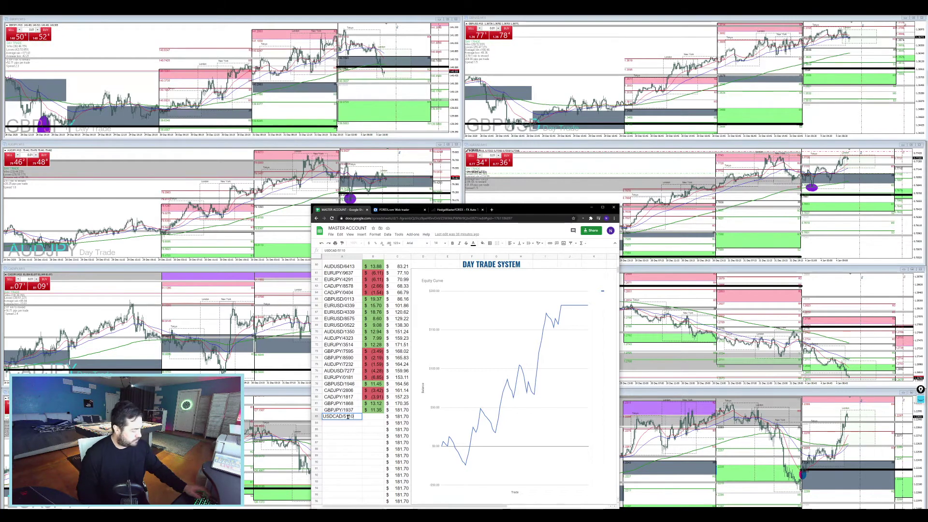
{"action": "key", "text": "Tab"}
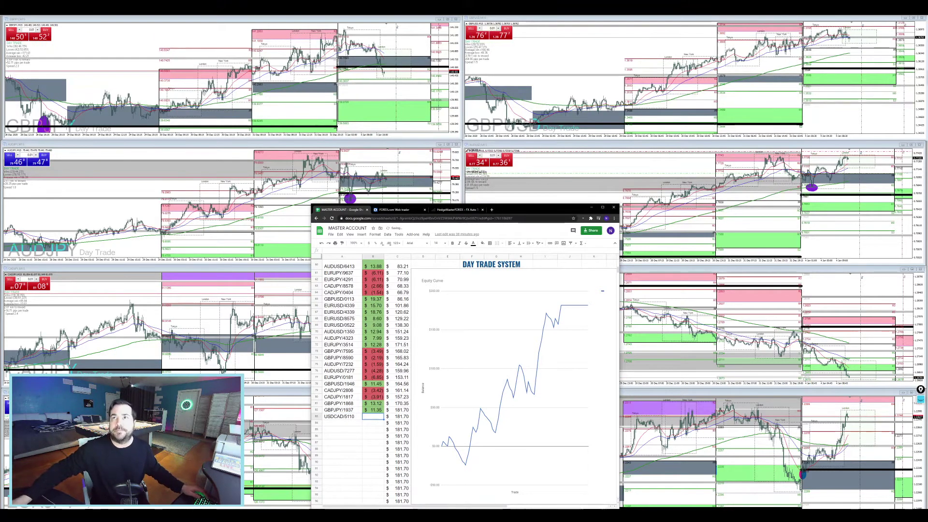
- Return to the charts and check the latest closed USDCAD trade in the terminal's account history, then hide the terminal
{"action": "key", "text": "alt+Tab"}
{"action": "key", "text": "ctrl+t"}
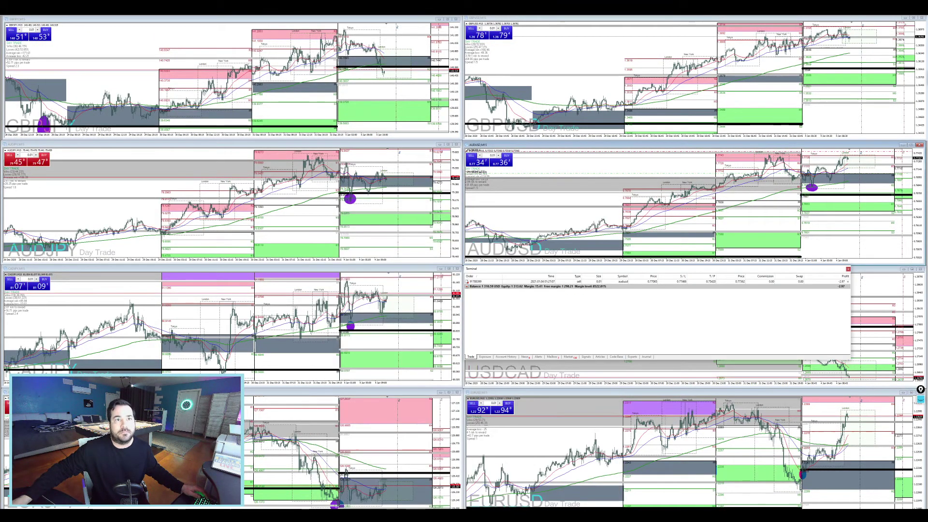
{"action": "left_click", "coordinate": [507, 357]}
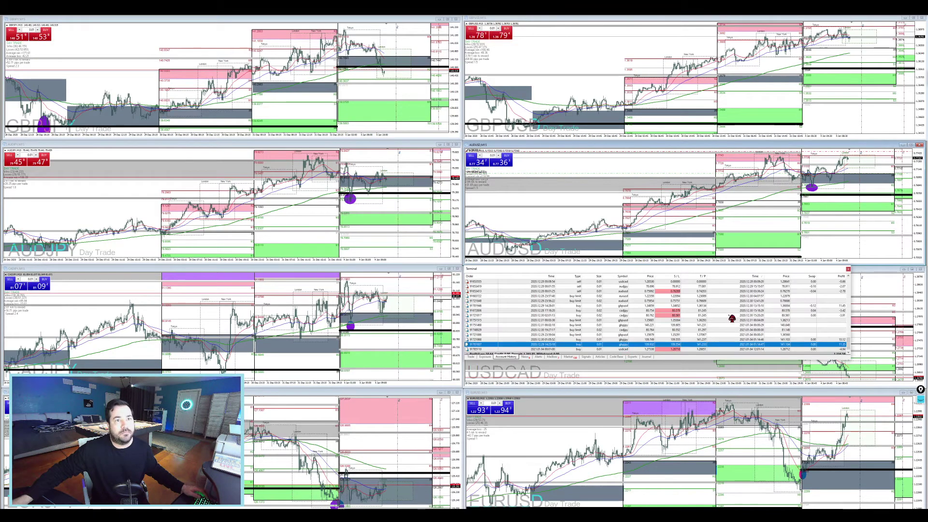
{"action": "left_click", "coordinate": [754, 345]}
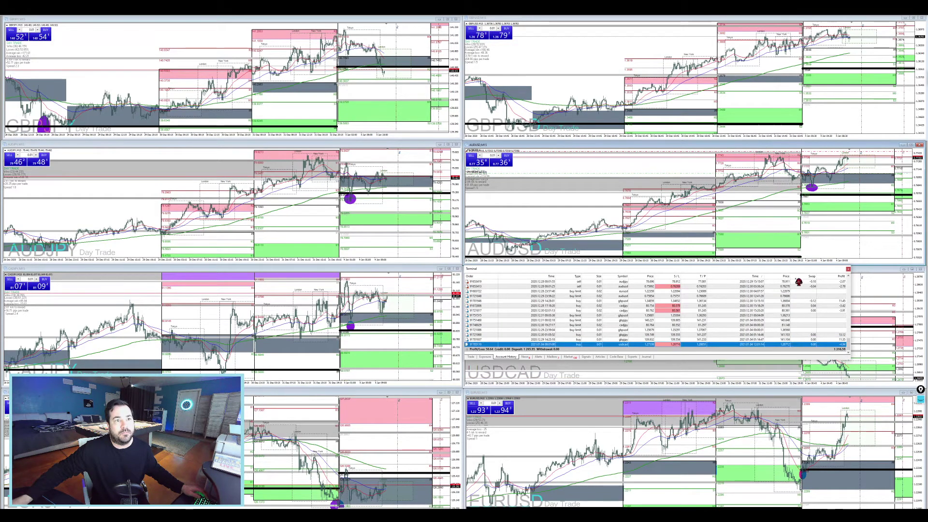
{"action": "key", "text": "ctrl+t"}
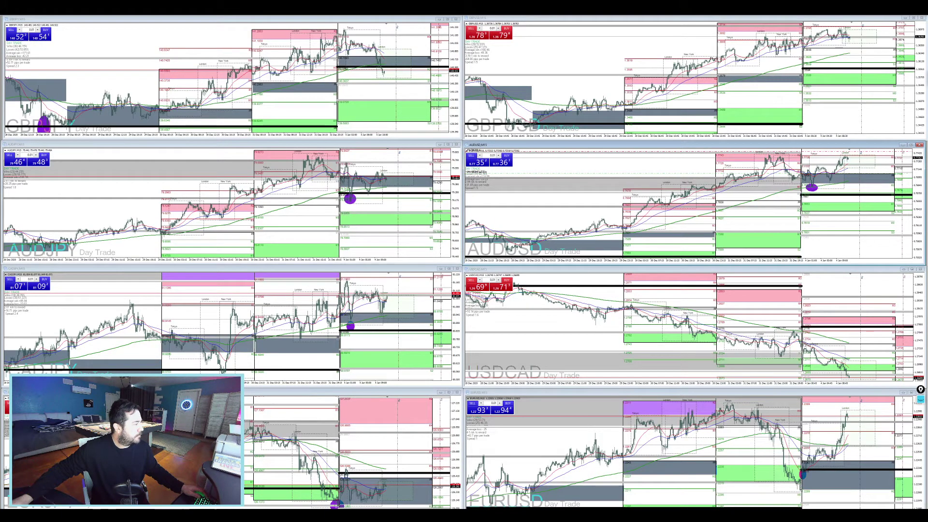
- Switch back to the spreadsheet, abandon the result value and delete the USDCAD entry from the Day Trade System sheet
{"action": "key", "text": "alt+Tab"}
{"action": "left_click", "coordinate": [376, 417]}
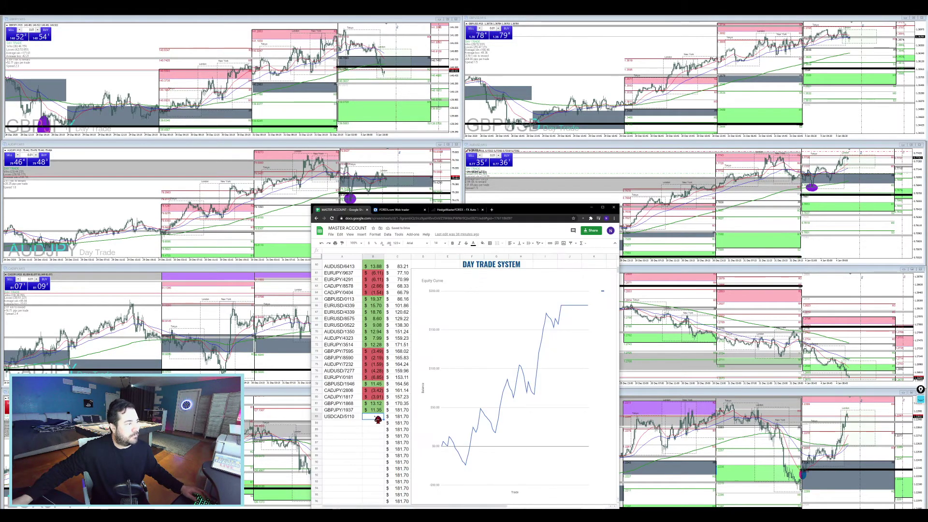
{"action": "type", "text": "-"}
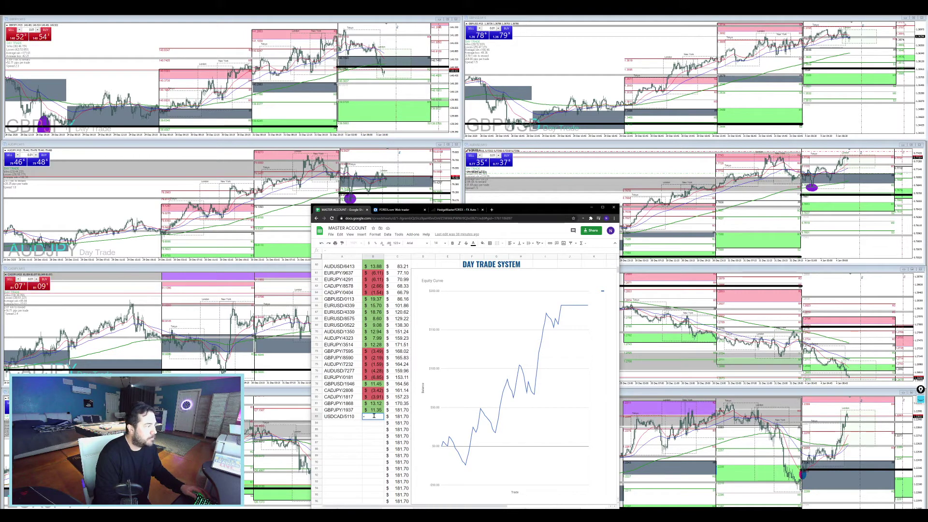
{"action": "key", "text": "BackSpace"}
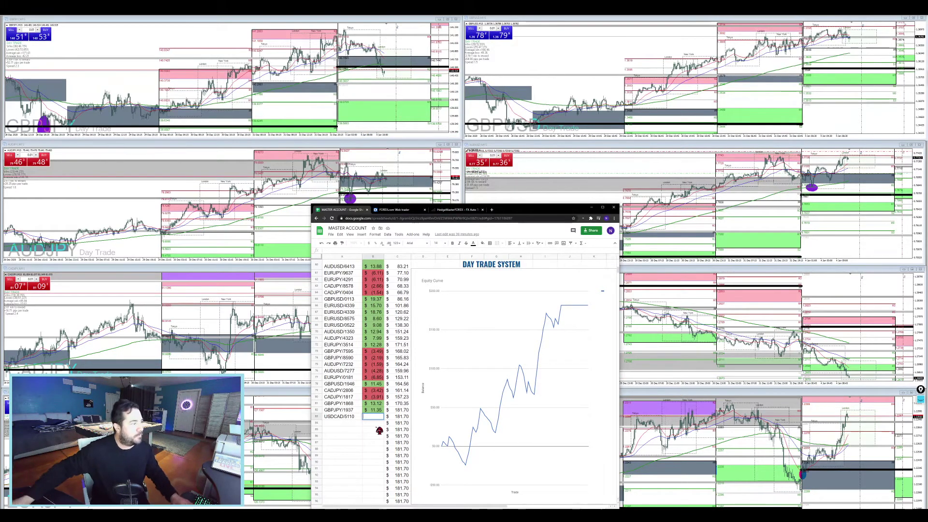
{"action": "right_click", "coordinate": [358, 416]}
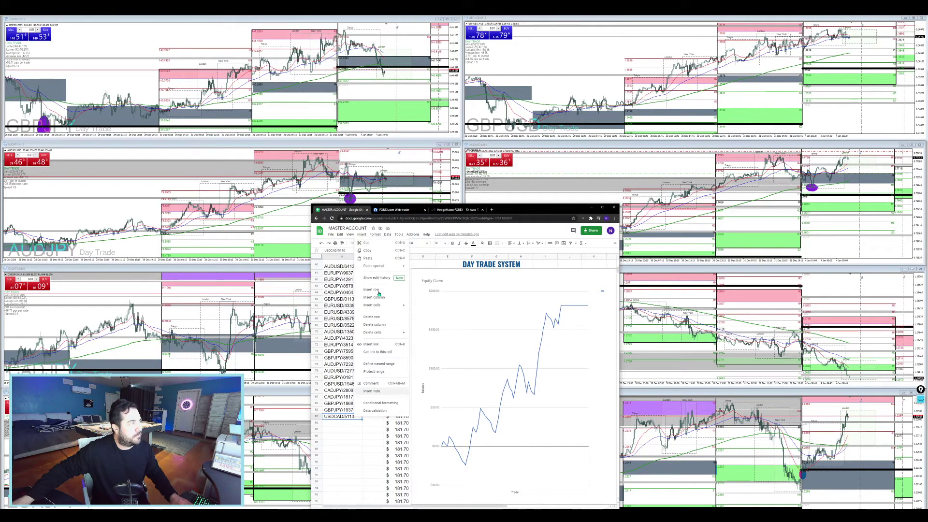
{"action": "key", "text": "Escape"}
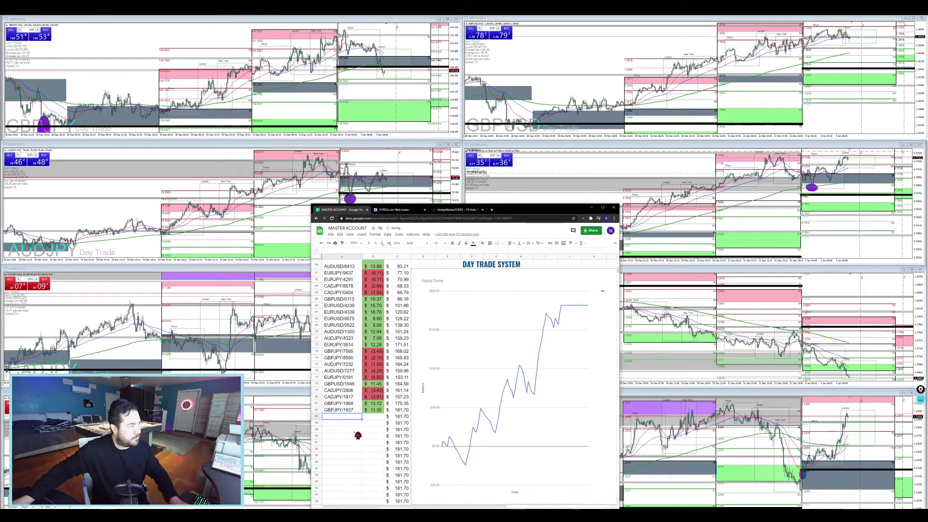
{"action": "key", "text": "Delete"}
- Switch to the Swing Trade System sheet and begin the USDCAD trade's entry in the next empty row
{"action": "key", "text": "alt+Down"}
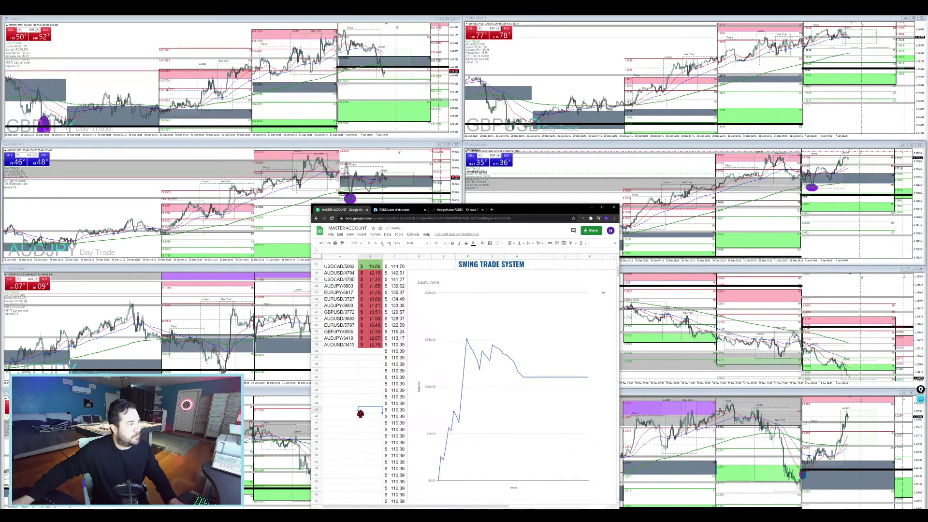
{"action": "right_click", "coordinate": [346, 352]}
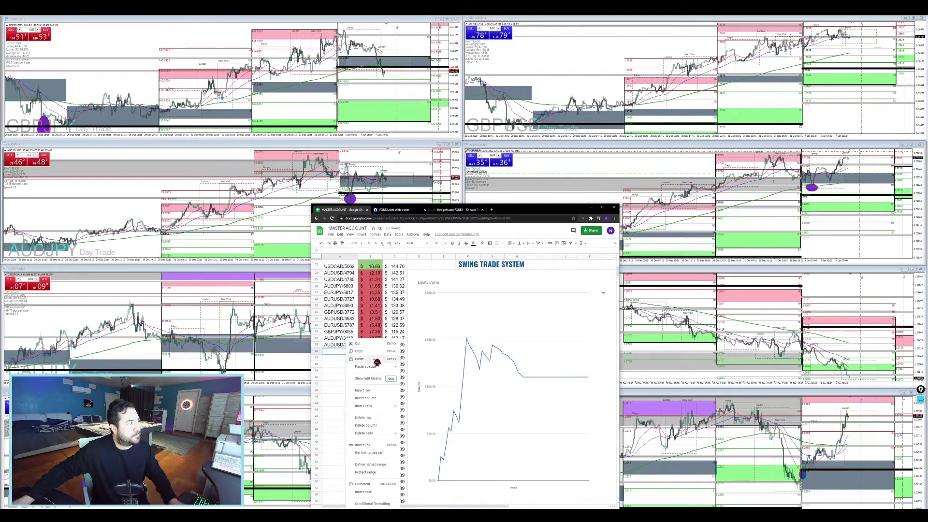
{"action": "left_click", "coordinate": [373, 358]}
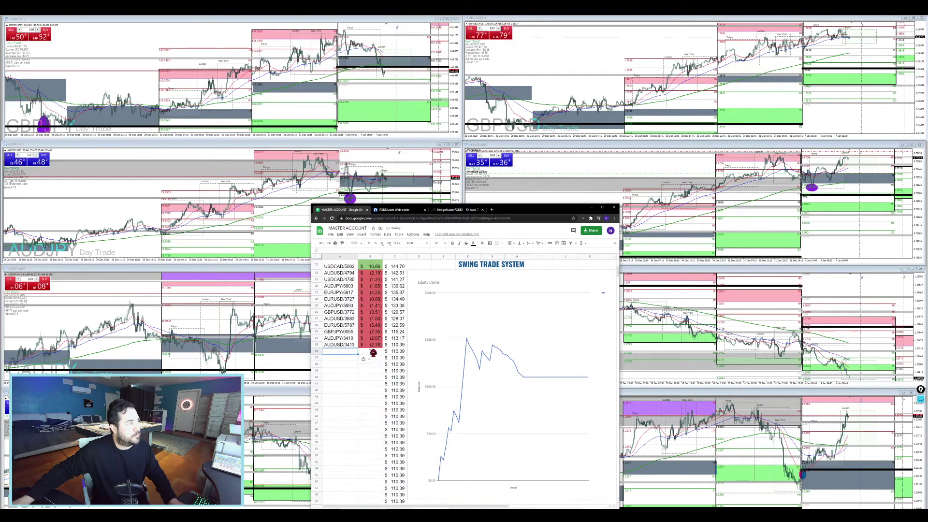
{"action": "right_click", "coordinate": [347, 351]}
{"action": "left_click", "coordinate": [361, 358]}
{"action": "left_click", "coordinate": [355, 364]}
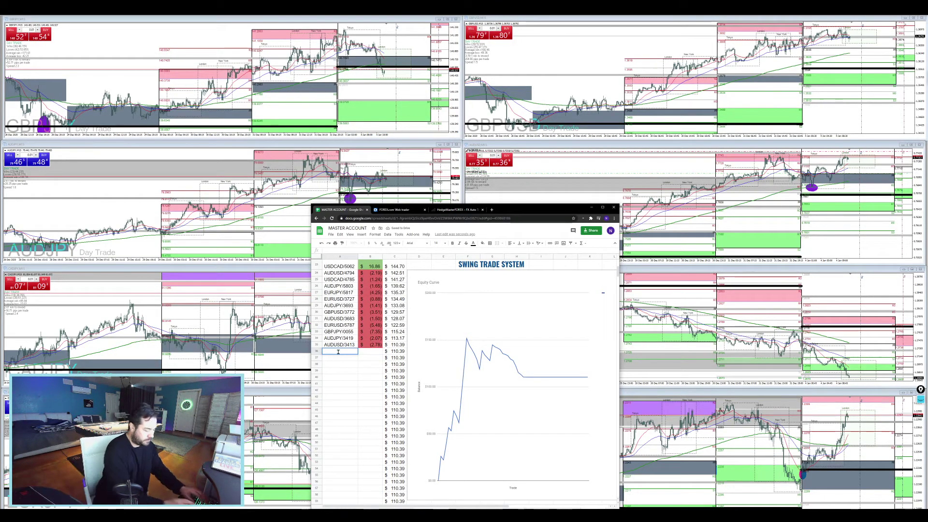
{"action": "type", "text": "USDCAD"}
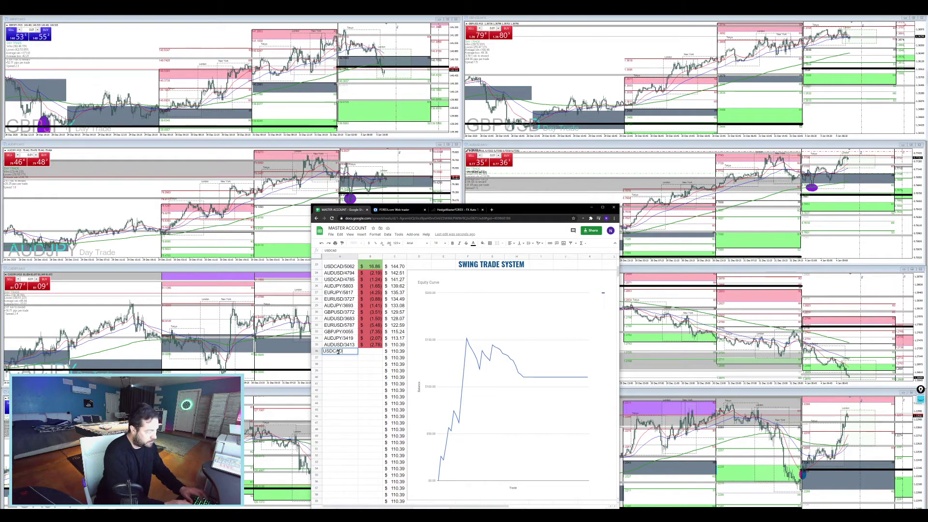
{"action": "type", "text": "/"}
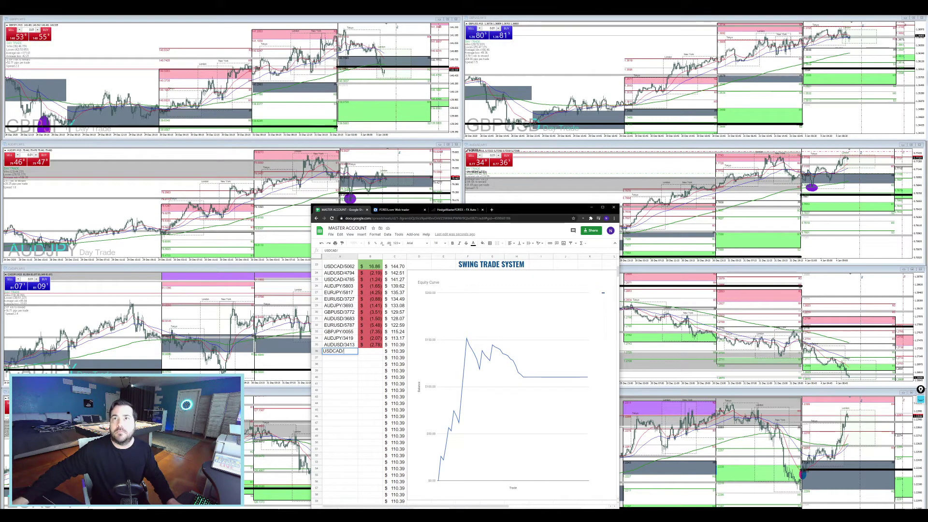
- Check the closed USDCAD trade's order number and result in the terminal's account history, hide the terminal and return to the spreadsheet
{"action": "key", "text": "alt+Tab"}
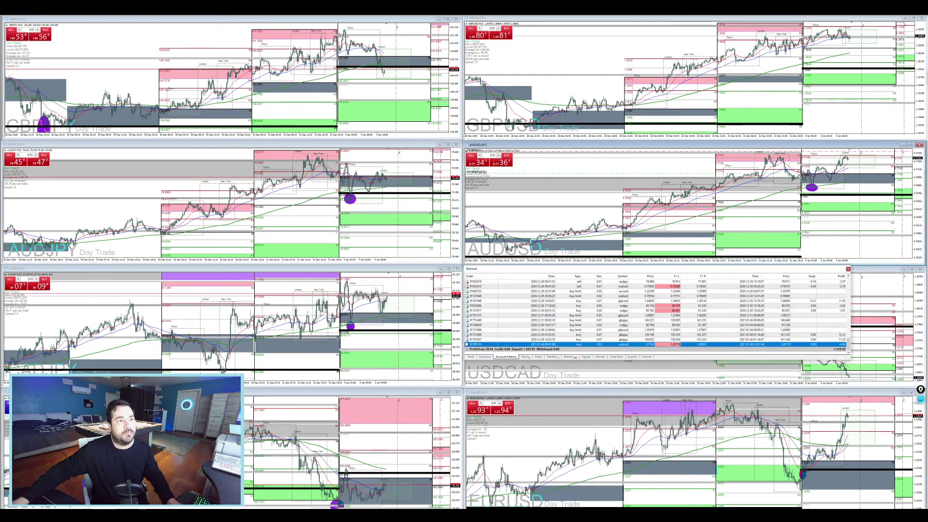
{"action": "key", "text": "ctrl+t"}
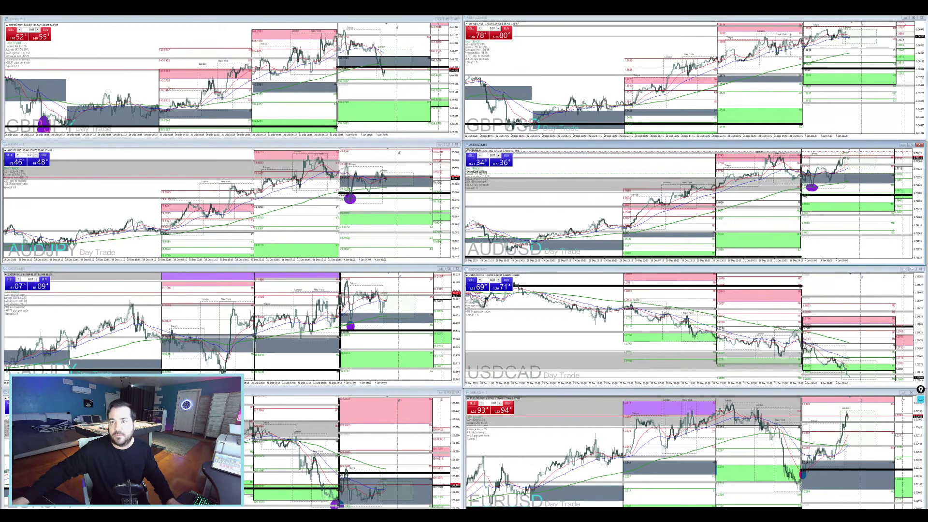
{"action": "key", "text": "alt+Tab"}
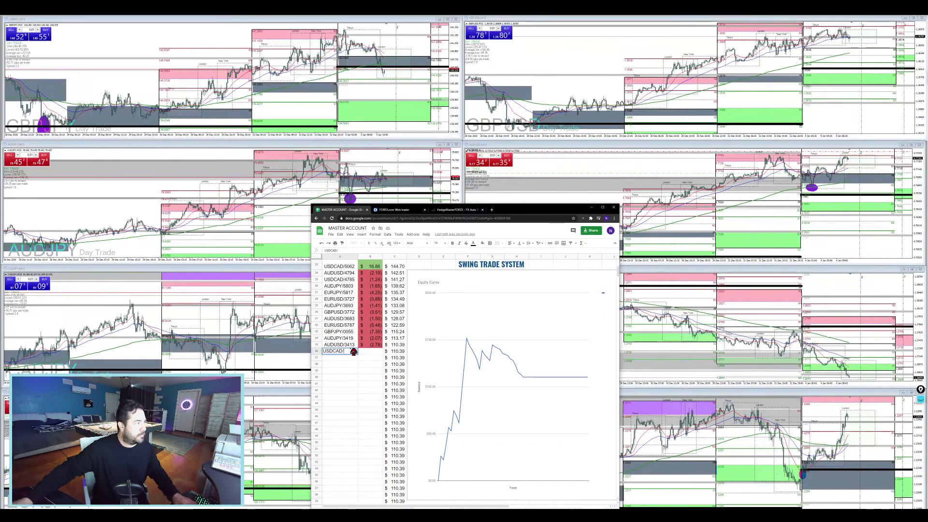
- Complete the USDCAD entry with the order's last digits and enter -4.94 as its result
{"action": "type", "text": "5110"}
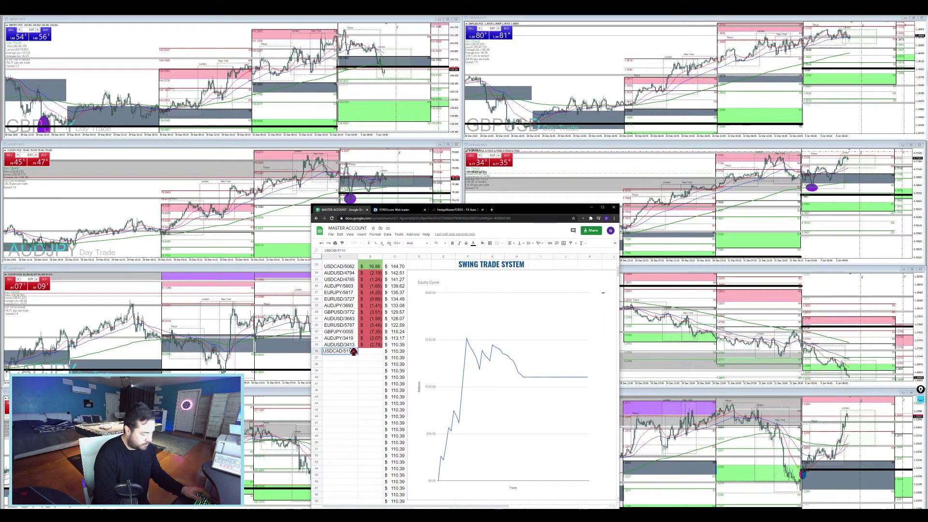
{"action": "key", "text": "Tab"}
{"action": "type", "text": "-4.94"}
{"action": "key", "text": "Return"}
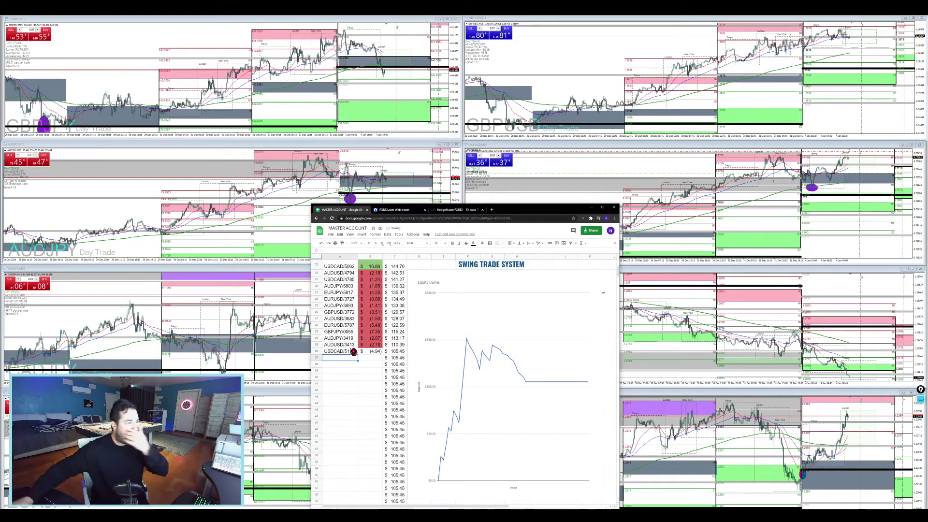
- Fill the USDCAD result cell with the same light red as the other losing trades
{"action": "key", "text": "Up"}
{"action": "key", "text": "Right"}
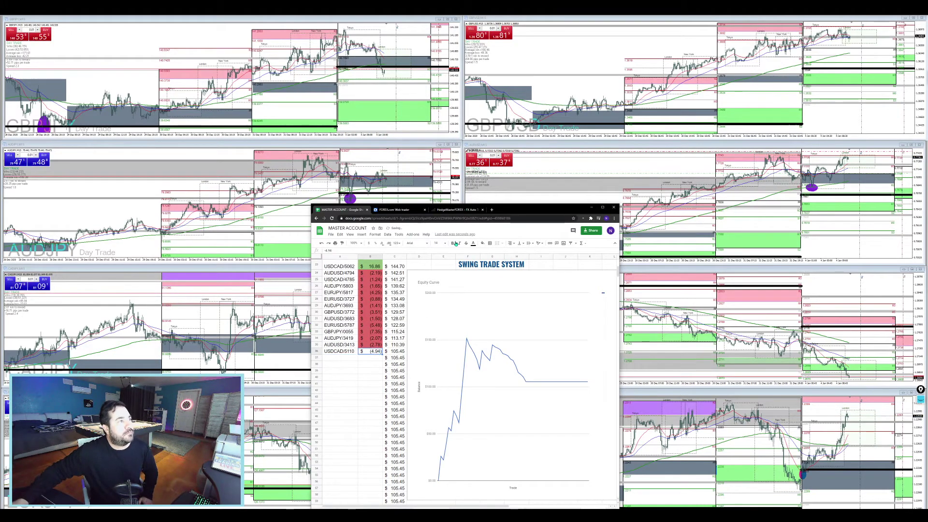
{"action": "left_click", "coordinate": [484, 244]}
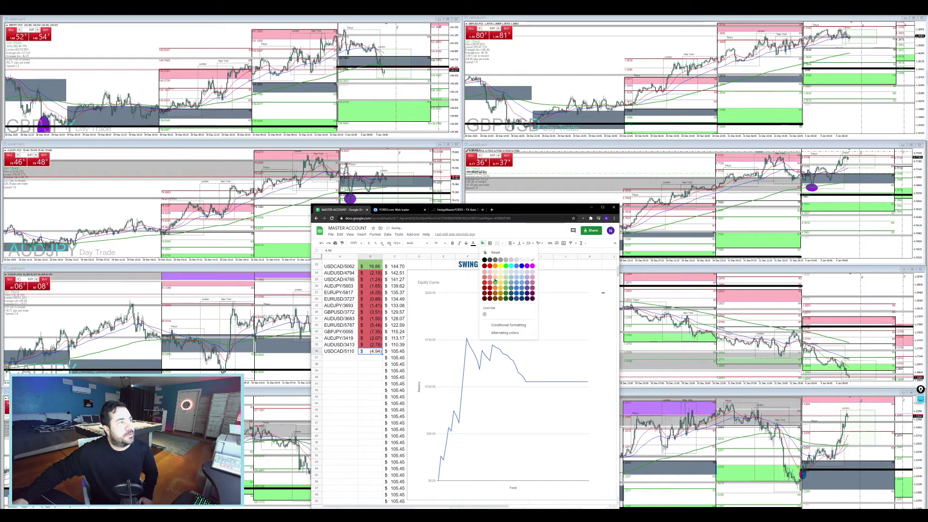
{"action": "left_click", "coordinate": [490, 284]}
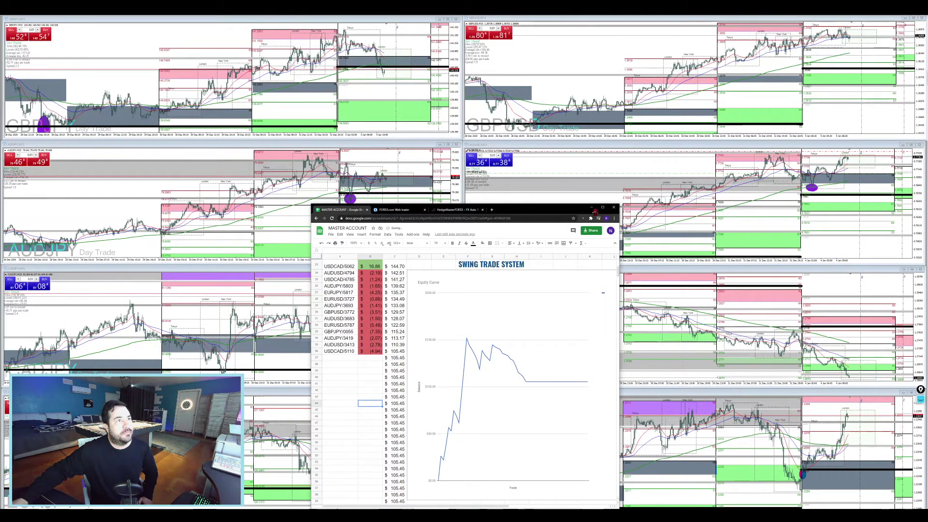
- Minimise the spreadsheet, open the Swing/Position Trade chart layout and change the colour of the USDCAD chart's open-status label
{"action": "left_click", "coordinate": [591, 207]}
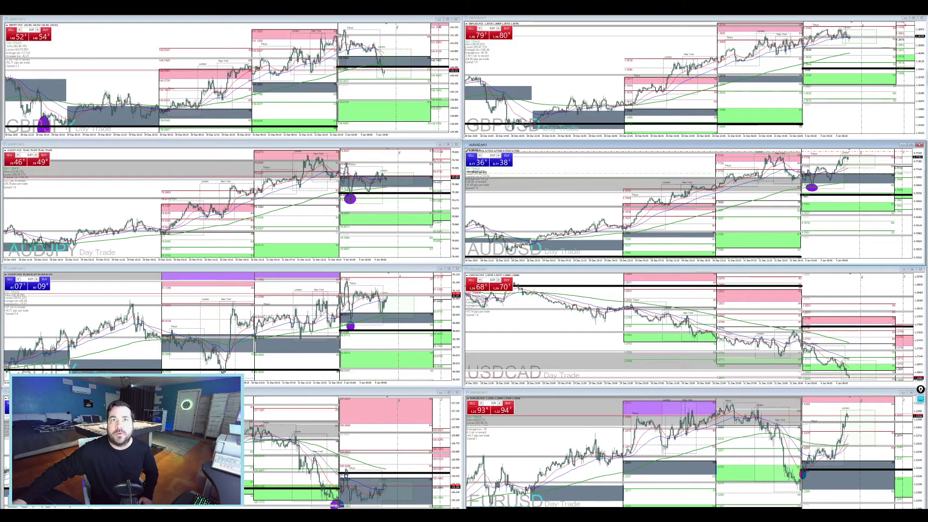
{"action": "key", "text": "ctrl+F5"}
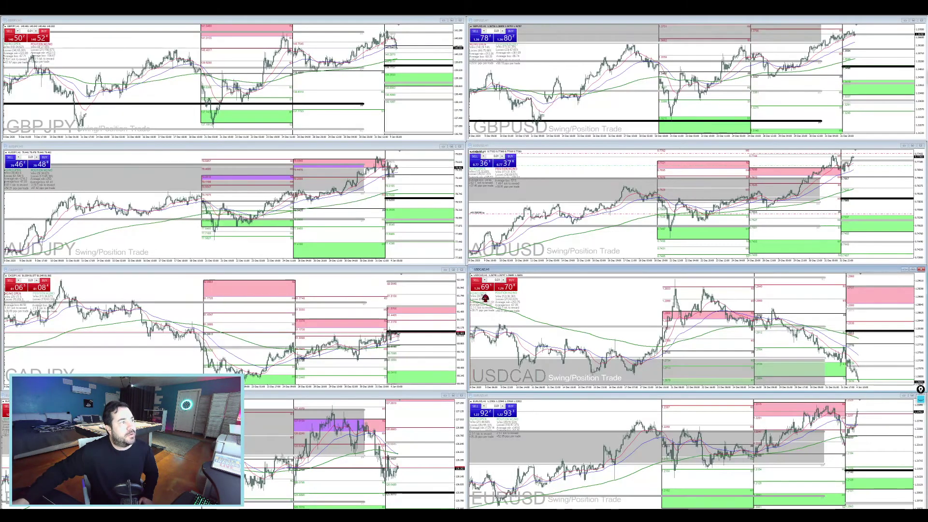
{"action": "right_click", "coordinate": [485, 297]}
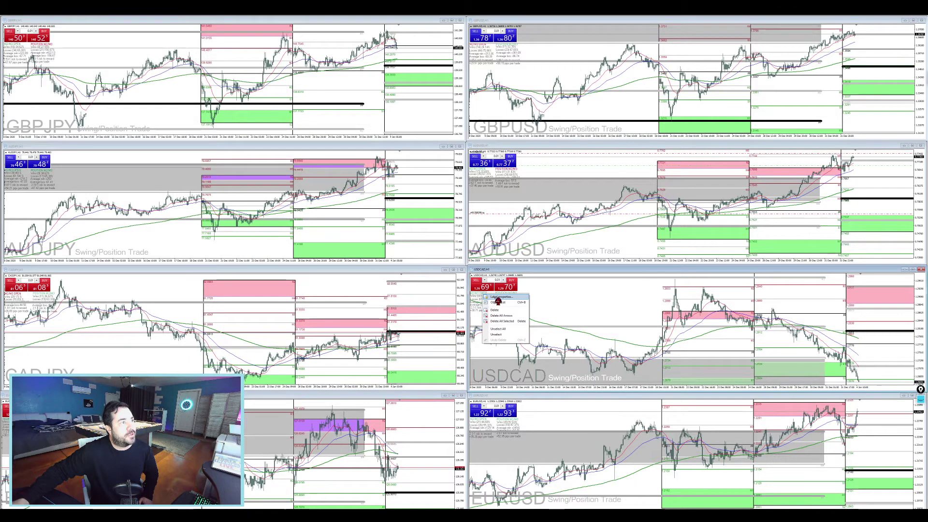
{"action": "left_click", "coordinate": [500, 297]}
{"action": "left_click", "coordinate": [510, 267]}
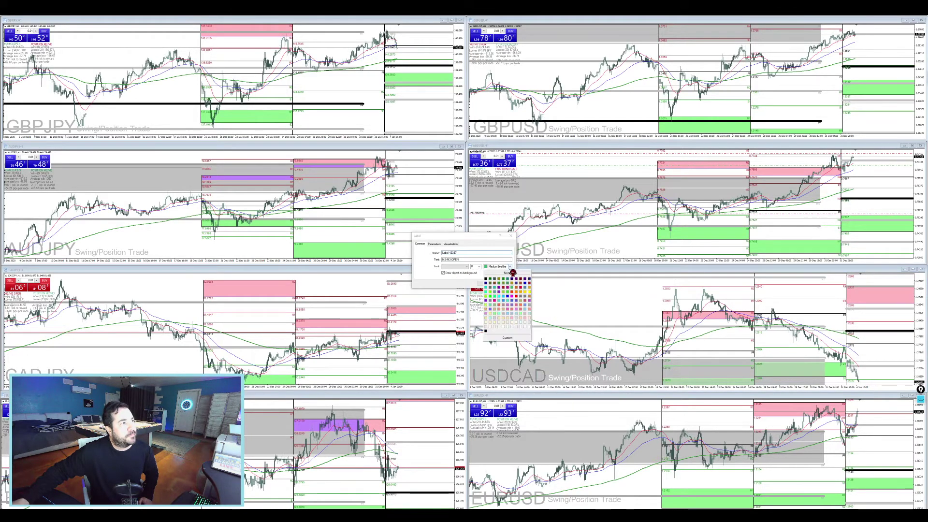
{"action": "left_click", "coordinate": [520, 301]}
{"action": "left_click", "coordinate": [486, 286]}
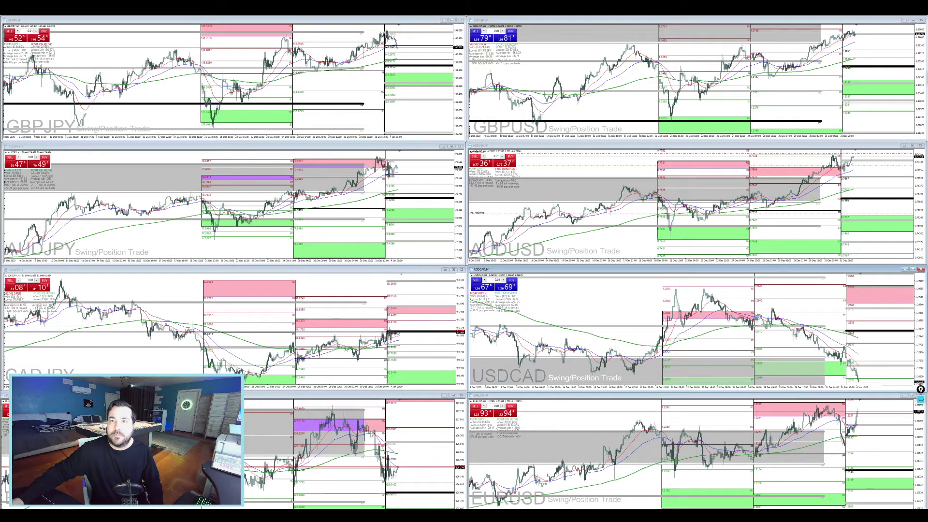
- Go through the Day Trade layout to the dark Day Trade layout with buying zones and select its USDCAD chart
{"action": "key", "text": "ctrl+F5"}
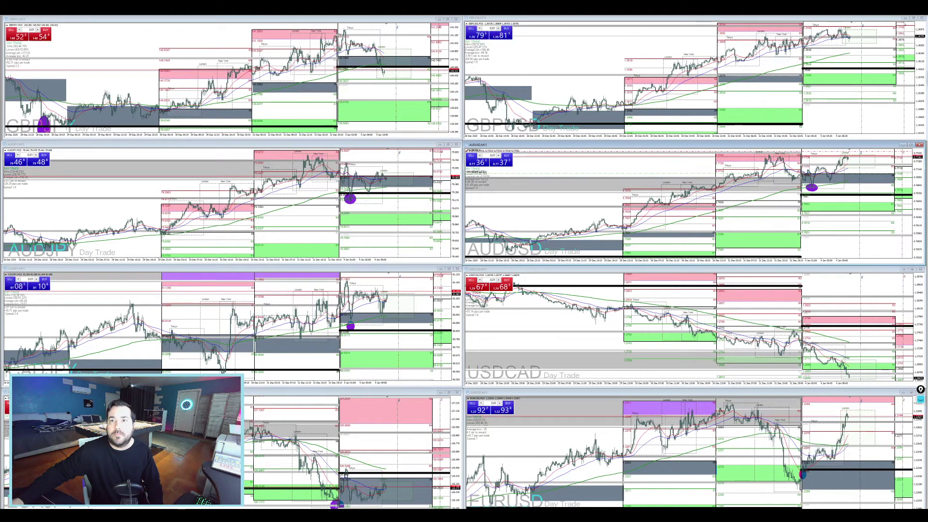
{"action": "key", "text": "ctrl+F5"}
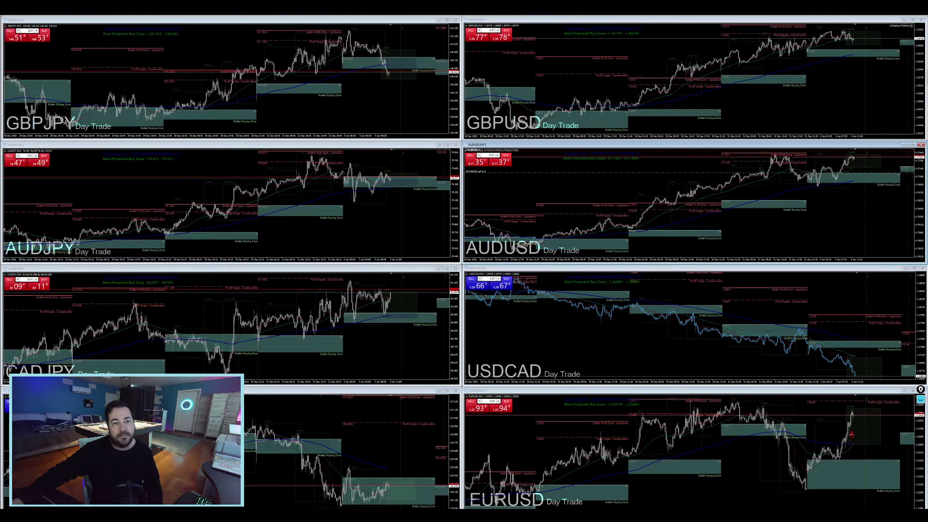
{"action": "left_click", "coordinate": [860, 319]}
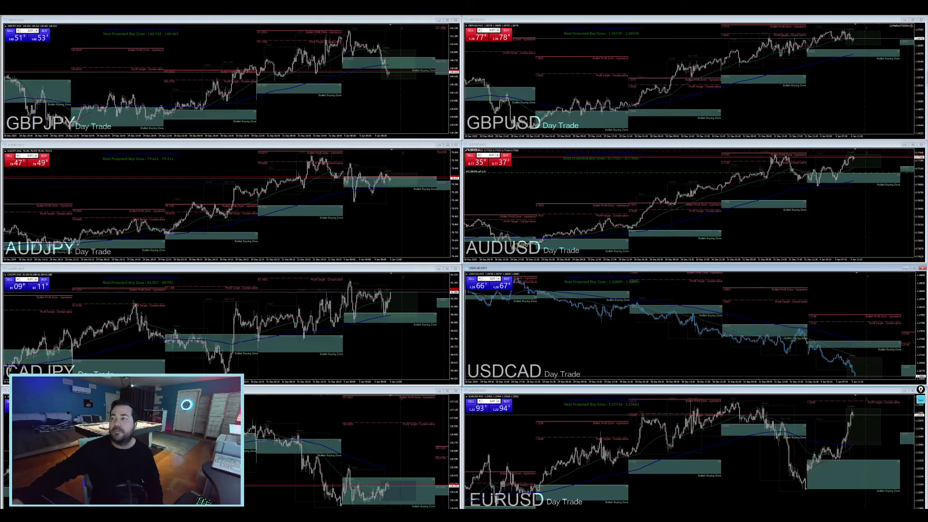
- Switch to the Bitcoin charts, sketch a rising pink price path on the maximised chart with the tall green zone, and restore the chart grid
{"action": "key", "text": "alt+Tab"}
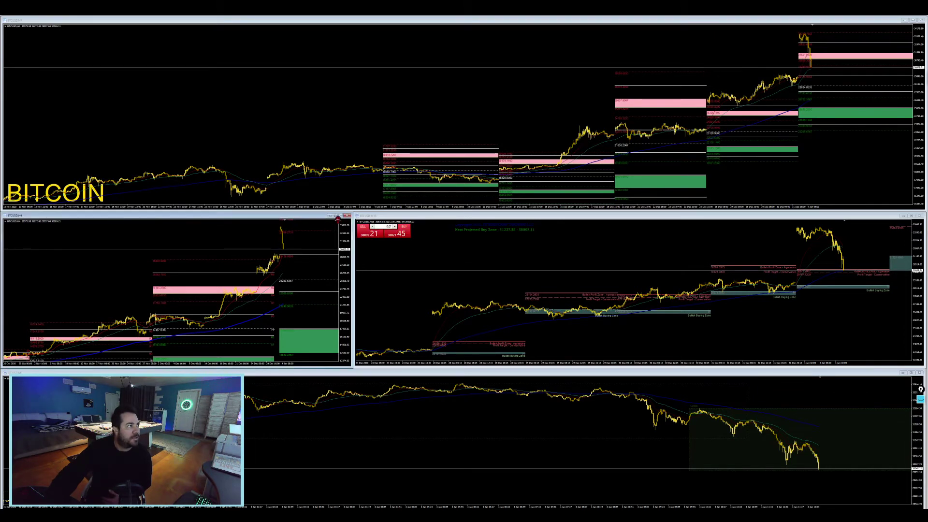
{"action": "left_click", "coordinate": [338, 215]}
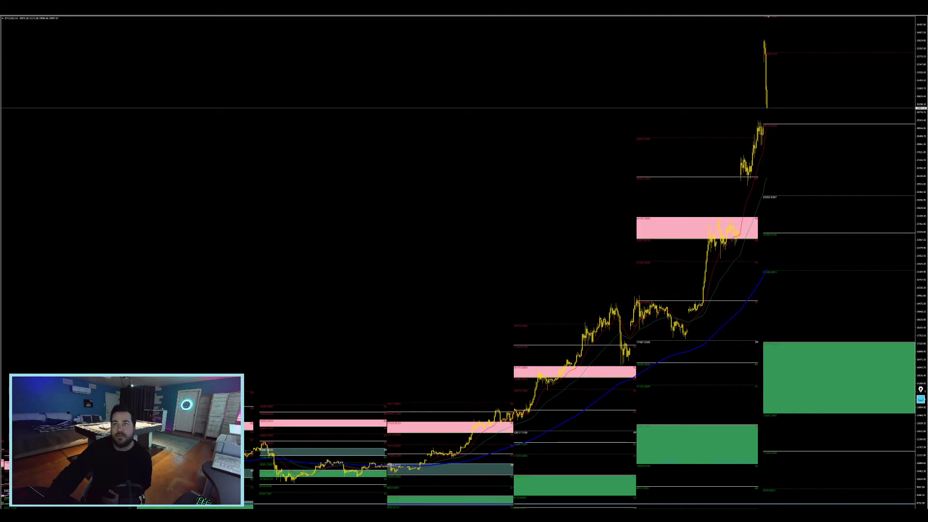
{"action": "left_click", "coordinate": [919, 400]}
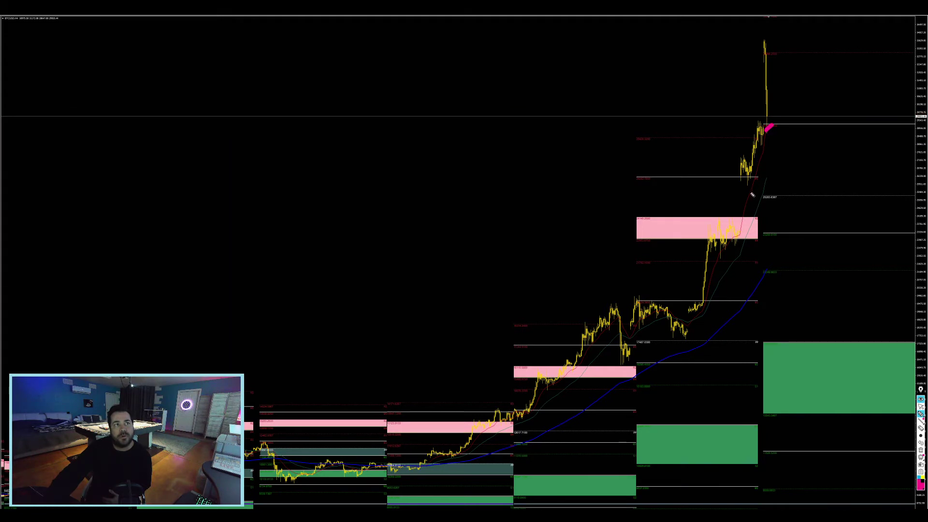
{"action": "left_click_drag", "start_coordinate": [753, 195], "coordinate": [774, 127]}
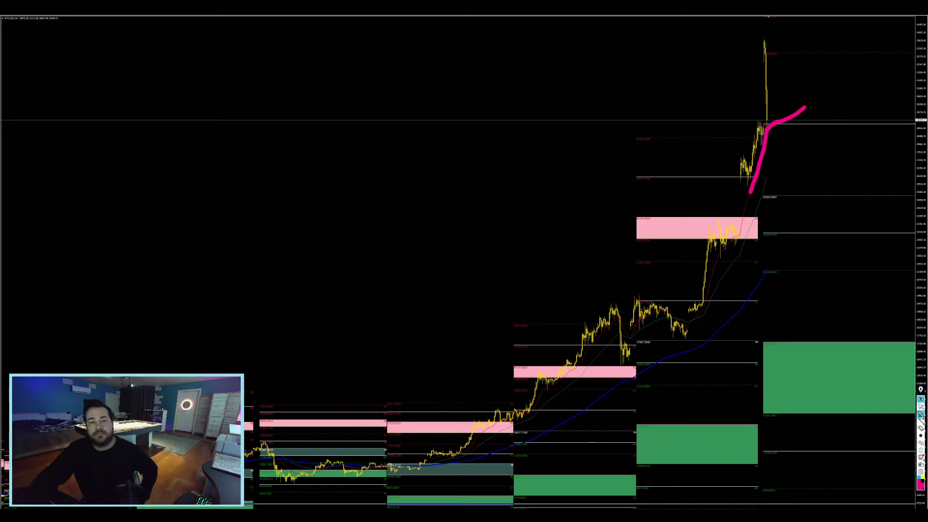
{"action": "left_click", "coordinate": [921, 400]}
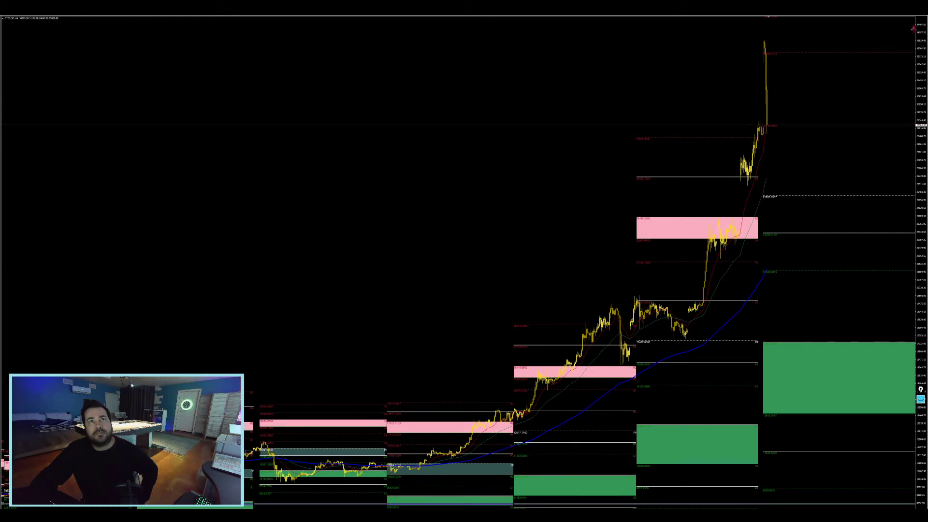
{"action": "left_click", "coordinate": [925, 18]}
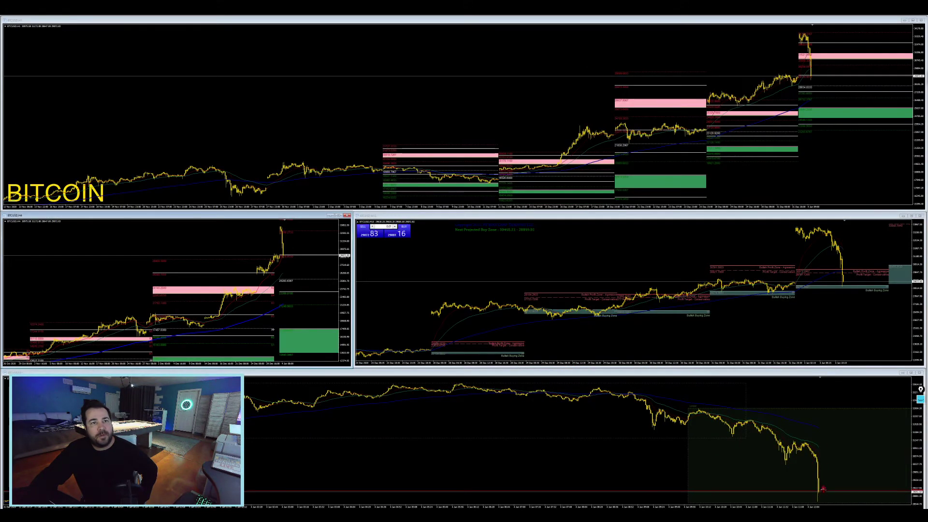
- Start a pink annotation beside the sharp price drop on the lowest Bitcoin chart
{"action": "left_click", "coordinate": [919, 401]}
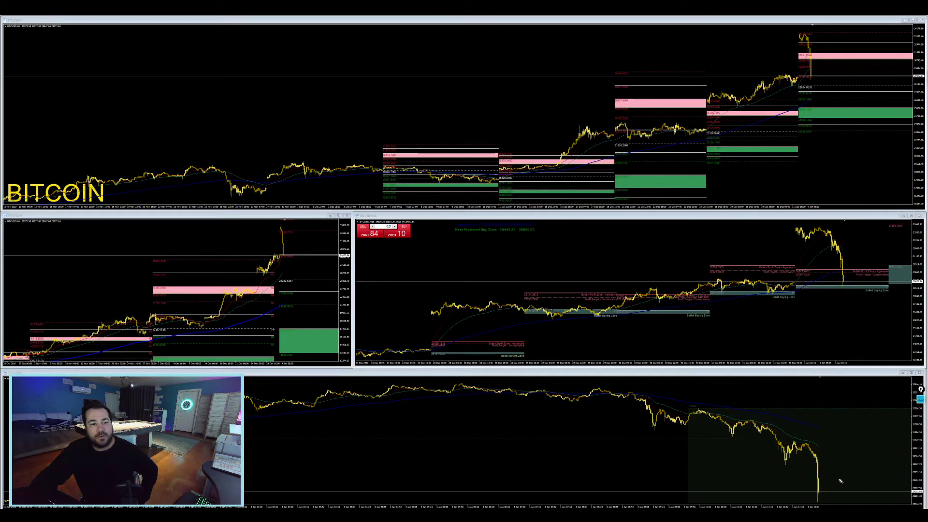
{"action": "left_click", "coordinate": [808, 481]}
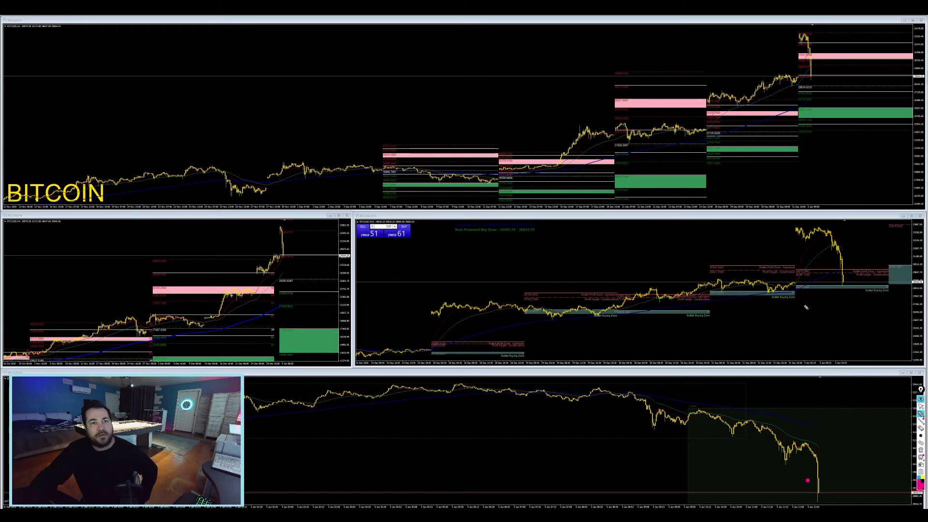
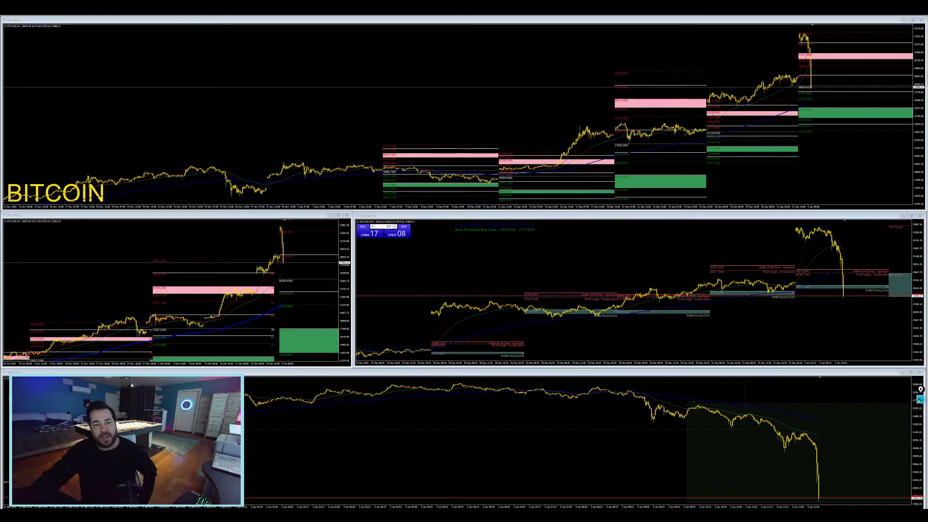
- Draw a short pink vertical mark between the last price rise and the pink zone on the small Bitcoin H4 chart, and clear the annotation
{"action": "left_click_drag", "start_coordinate": [255, 290], "coordinate": [255, 275]}
{"action": "left_click_drag", "start_coordinate": [204, 325], "coordinate": [202, 317]}
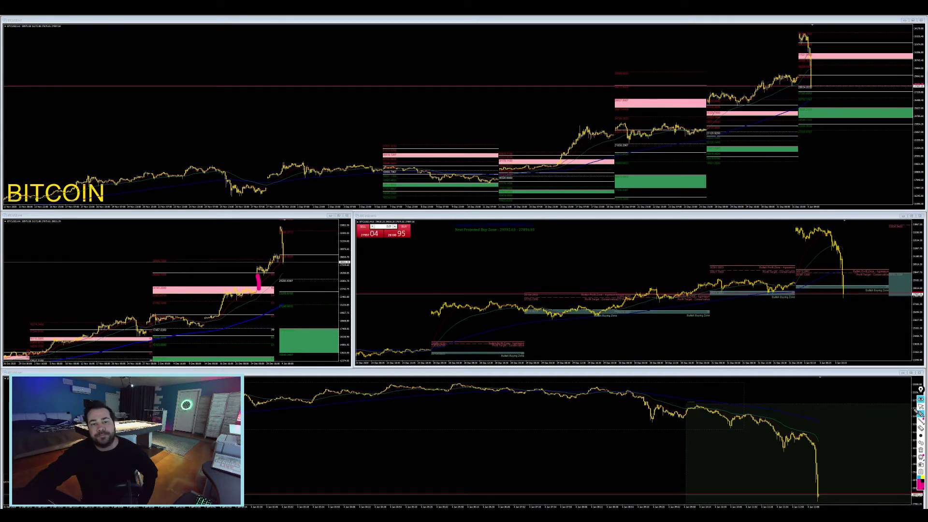
{"action": "left_click", "coordinate": [921, 401]}
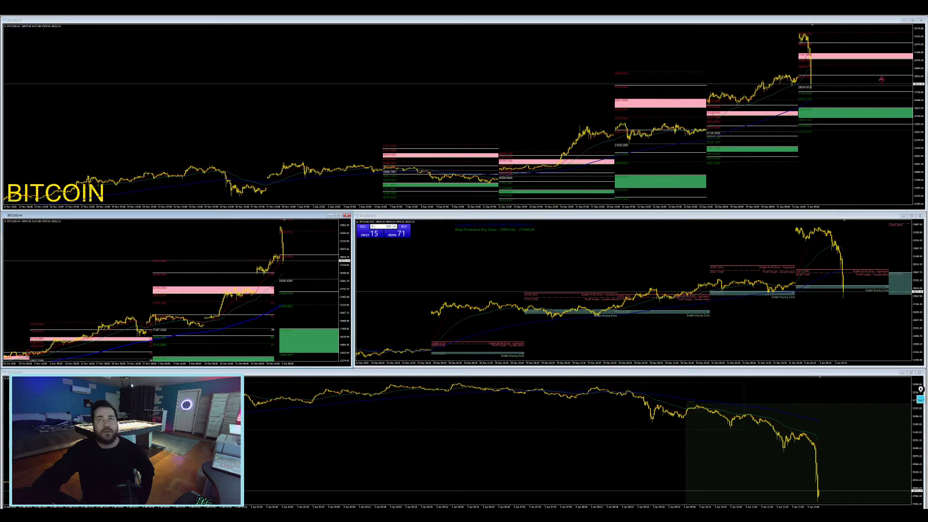
- View the small Bitcoin chart on the daily timeframe and maximised, and return it to H4 in the chart grid
{"action": "key", "text": "d"}
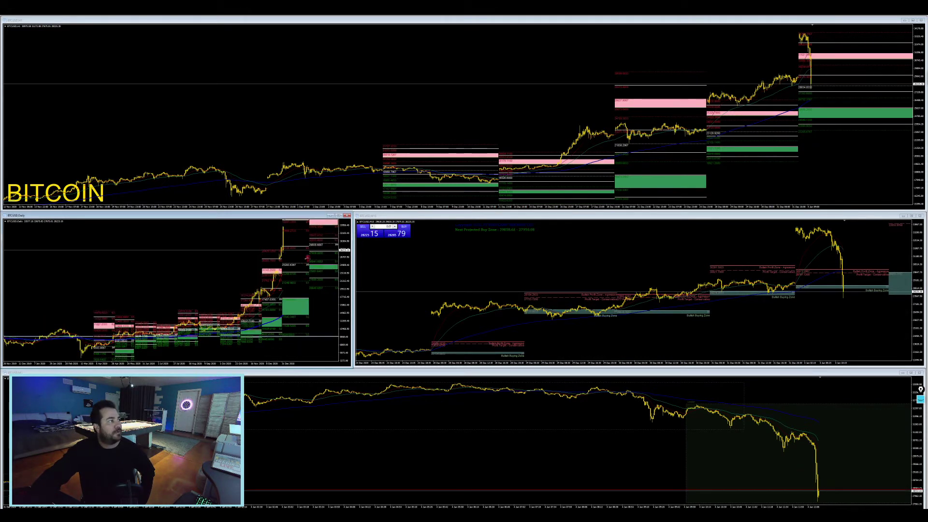
{"action": "left_click", "coordinate": [339, 217]}
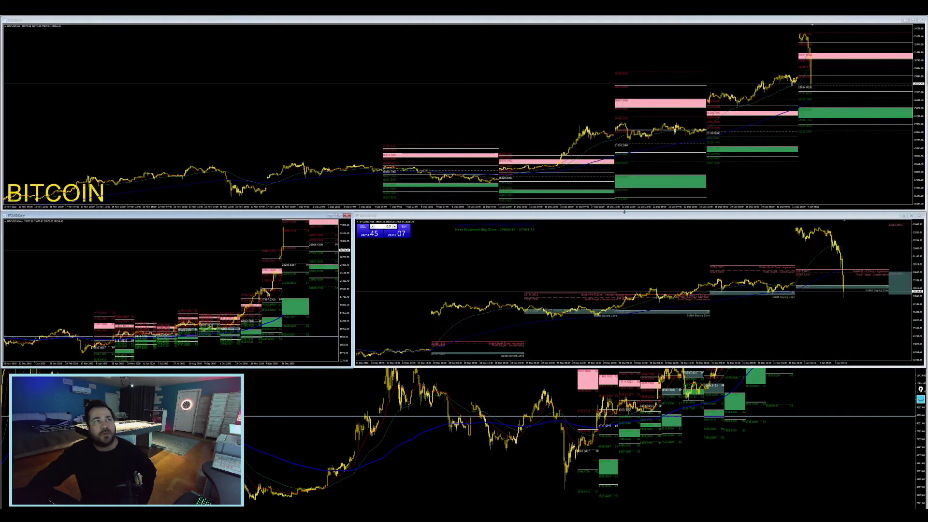
{"action": "key", "text": "ctrl+F6"}
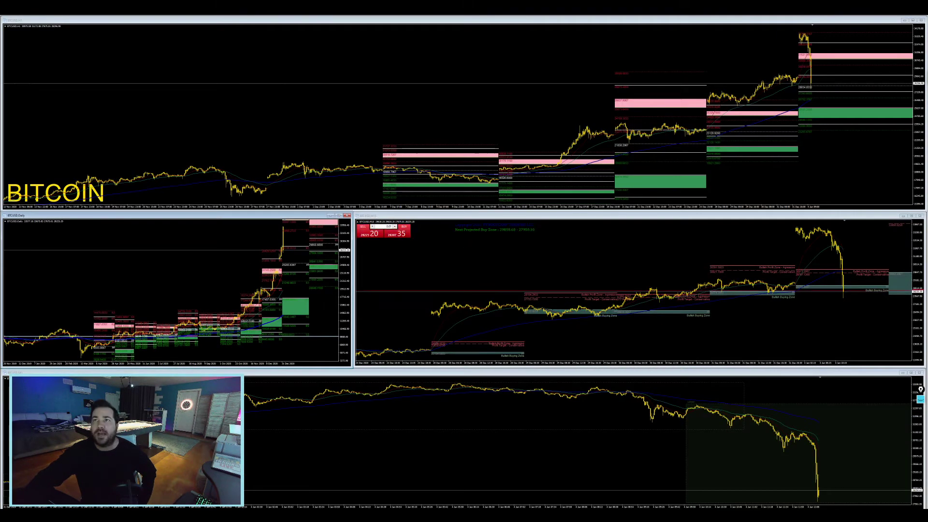
{"action": "key", "text": "ctrl+F6"}
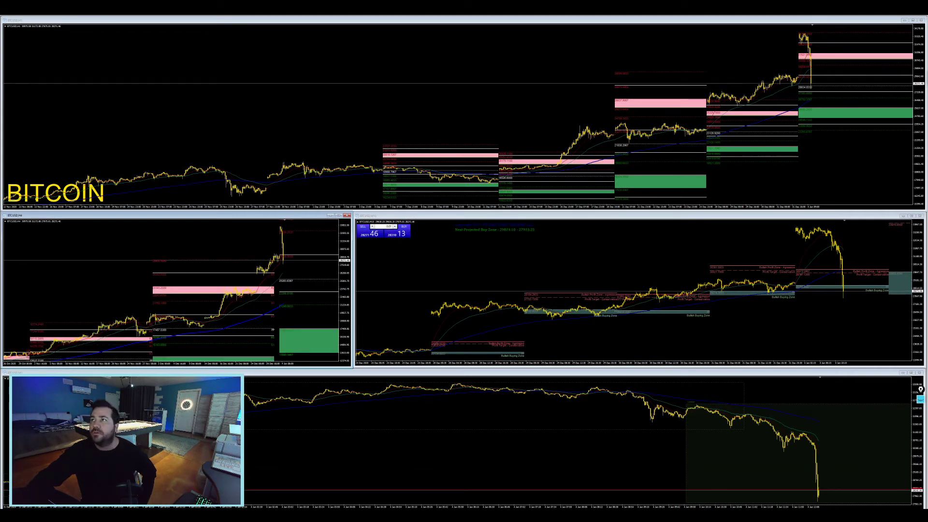
- Bring in the Bybit browser window, sketch a rising pink line beside the latest BTCUSD candle and erase it
{"action": "left_click_drag", "start_coordinate": [927, 148], "coordinate": [744, 198]}
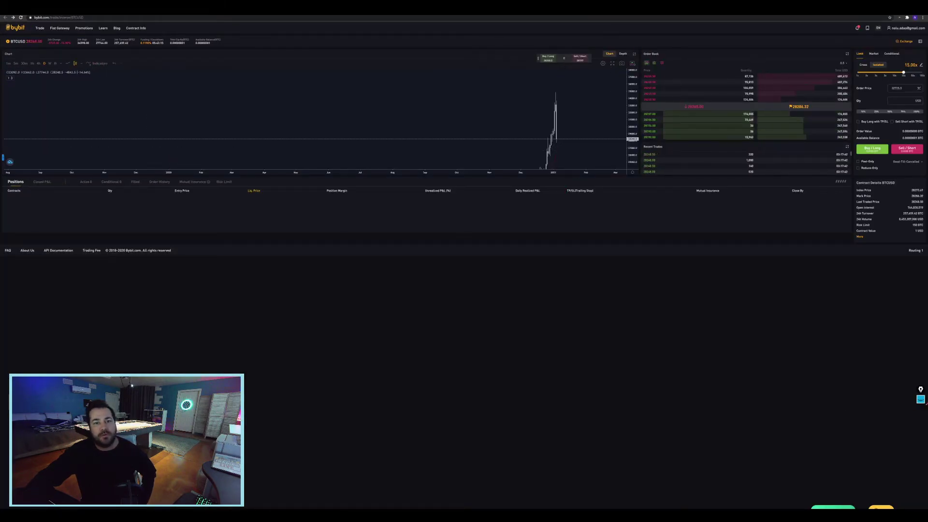
{"action": "key", "text": "ctrl+shift+3"}
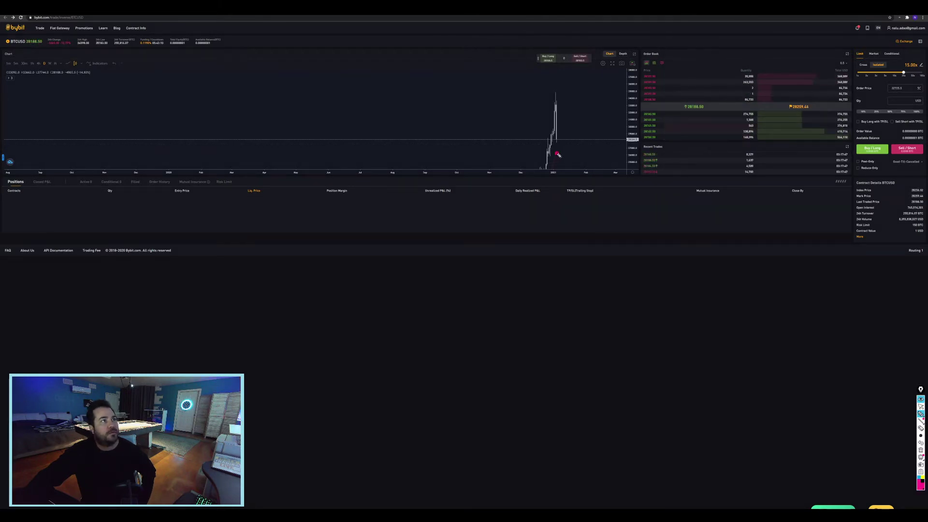
{"action": "mouse_move", "coordinate": [565, 150]}
{"action": "left_mouse_down"}
{"action": "mouse_move", "coordinate": [579, 133]}
{"action": "mouse_move", "coordinate": [554, 159]}
{"action": "left_mouse_up"}
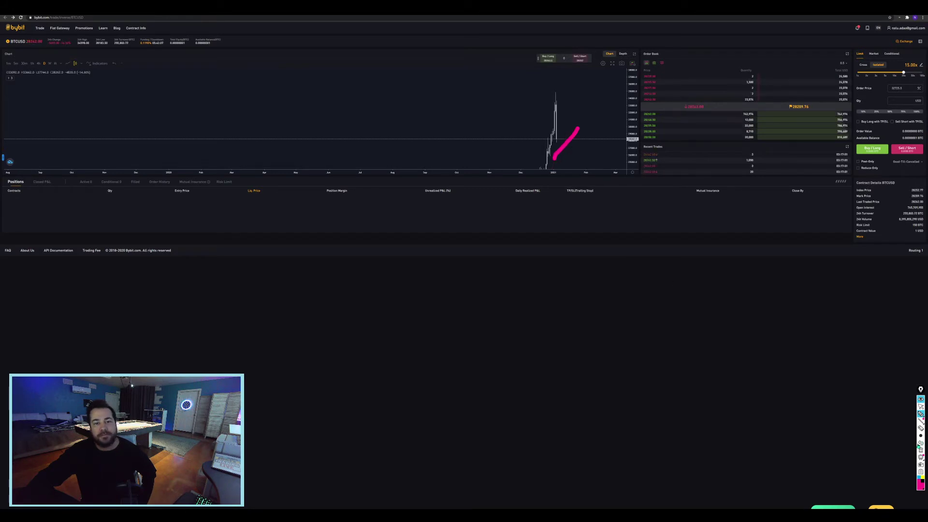
{"action": "left_click", "coordinate": [920, 443]}
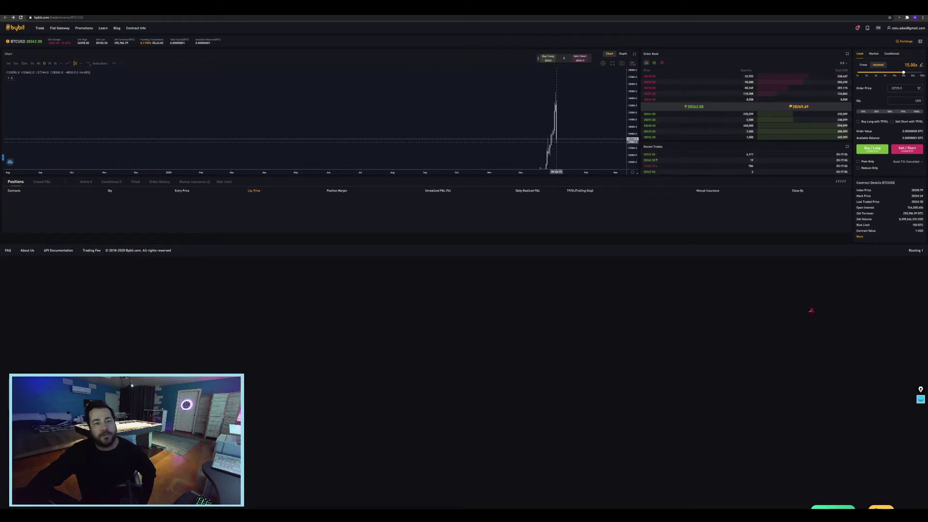
- Sketch a short pink dip and rebound at the latest BTCUSD candle, erase it and move the Bybit browser away from the Bitcoin charts
{"action": "left_click", "coordinate": [921, 400]}
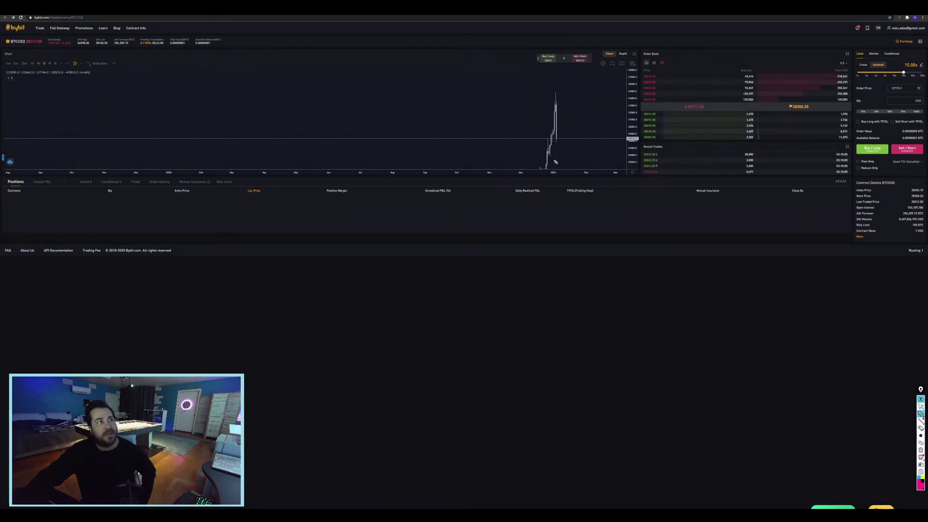
{"action": "left_click_drag", "start_coordinate": [559, 154], "coordinate": [576, 129]}
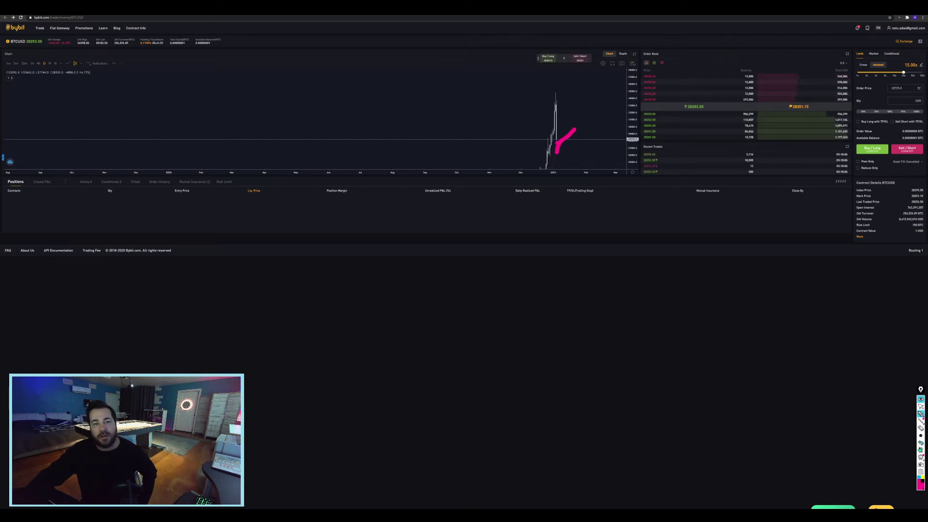
{"action": "left_click", "coordinate": [921, 451]}
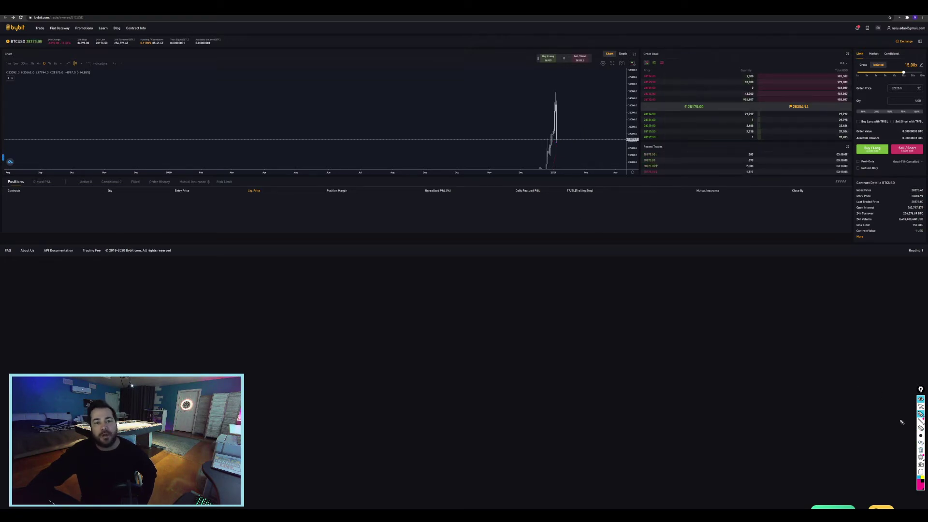
{"action": "left_click", "coordinate": [920, 400]}
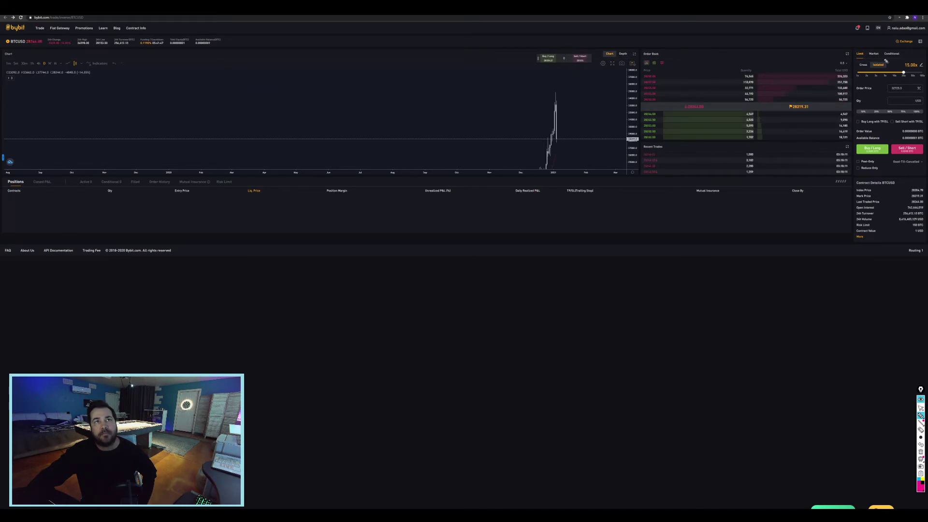
{"action": "left_click", "coordinate": [908, 16]}
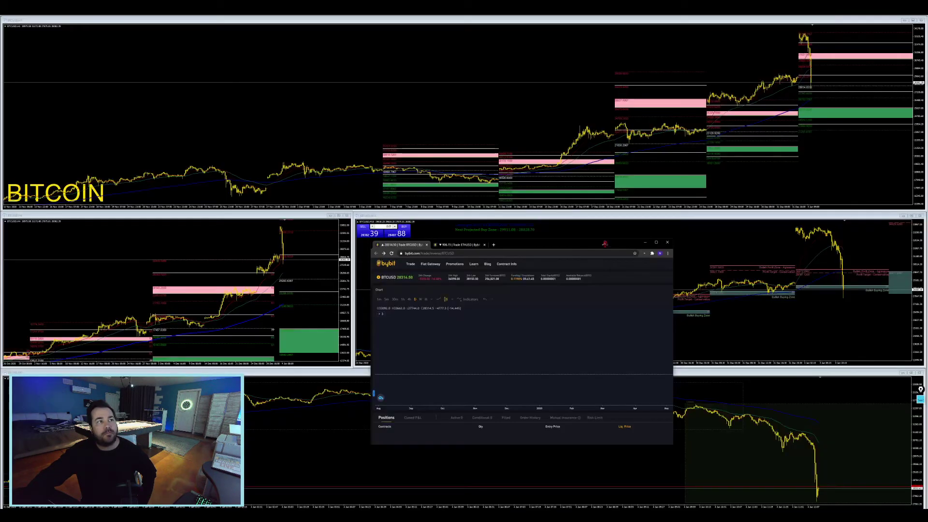
{"action": "left_click_drag", "start_coordinate": [572, 245], "coordinate": [927, 162]}
{"action": "key", "text": "super+Down"}
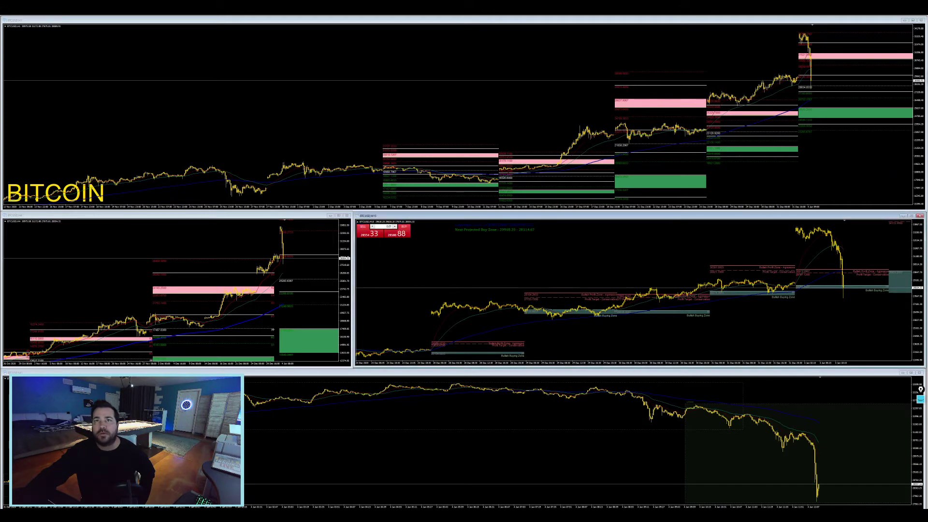
- Go through the Day Trade layout to the Swing/Position Trade layout and maximise its USDCAD chart
{"action": "key", "text": "ctrl+F5"}
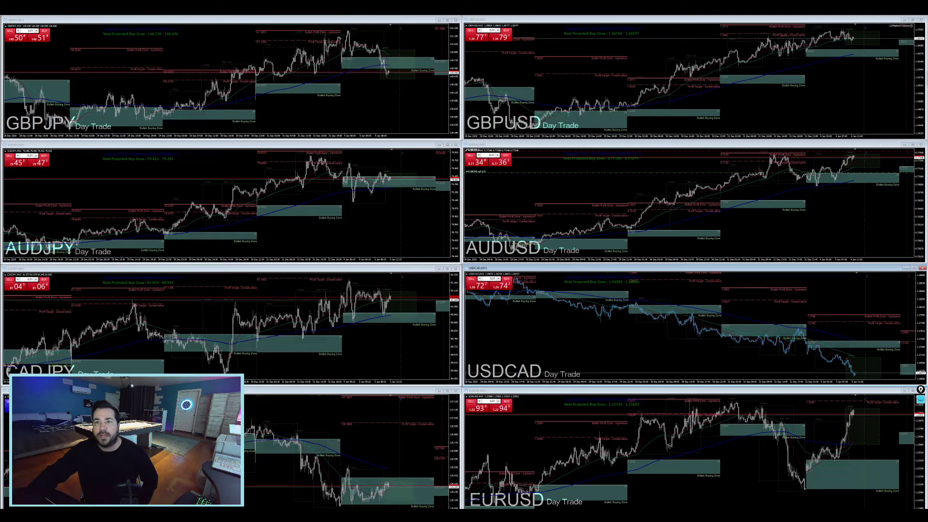
{"action": "key", "text": "ctrl+F5"}
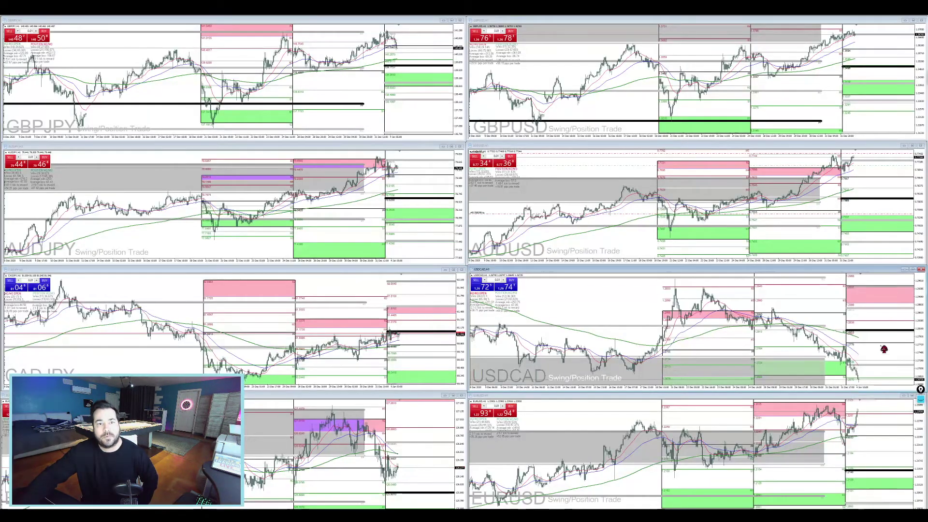
{"action": "key", "text": "ctrl+F10"}
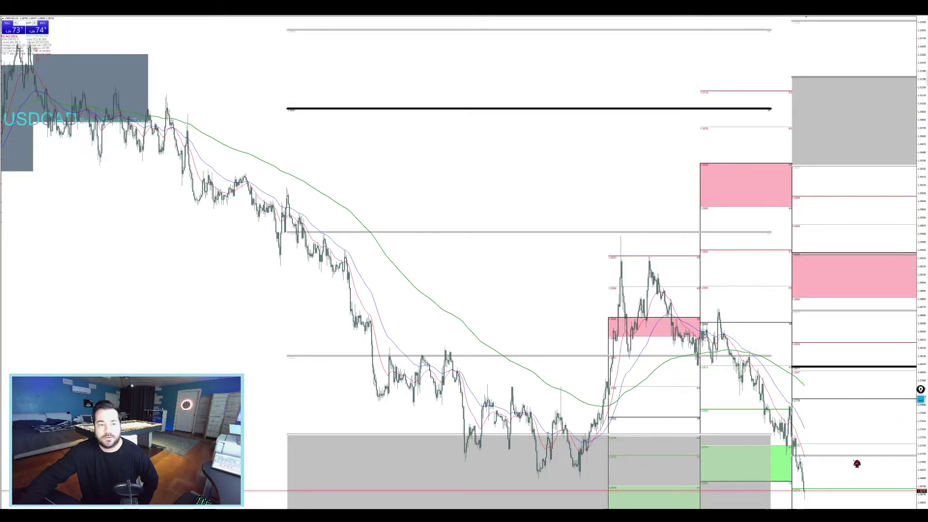
- Mark the USDCAD drop below the light green zone with pink level lines, a falling line and an arrow, and clear the annotations
{"action": "key", "text": "ctrl+shift+3"}
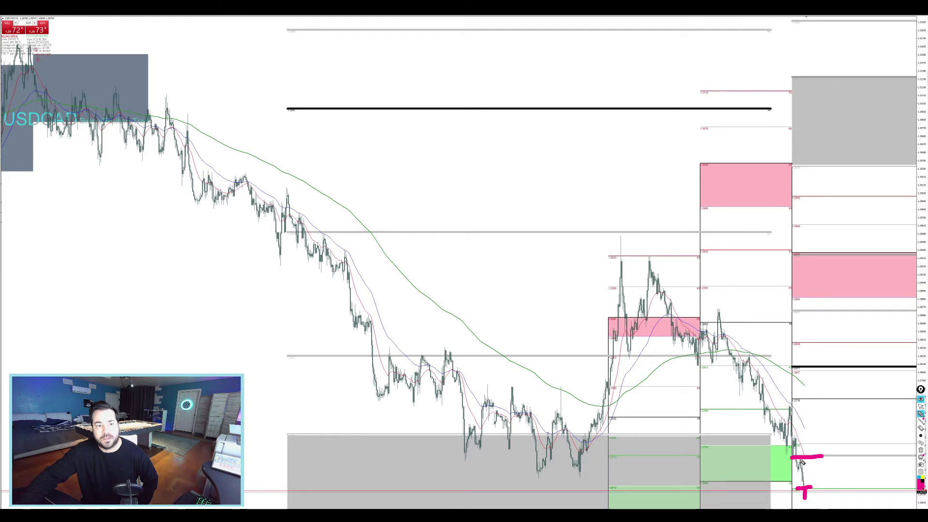
{"action": "left_click_drag", "start_coordinate": [808, 446], "coordinate": [862, 386]}
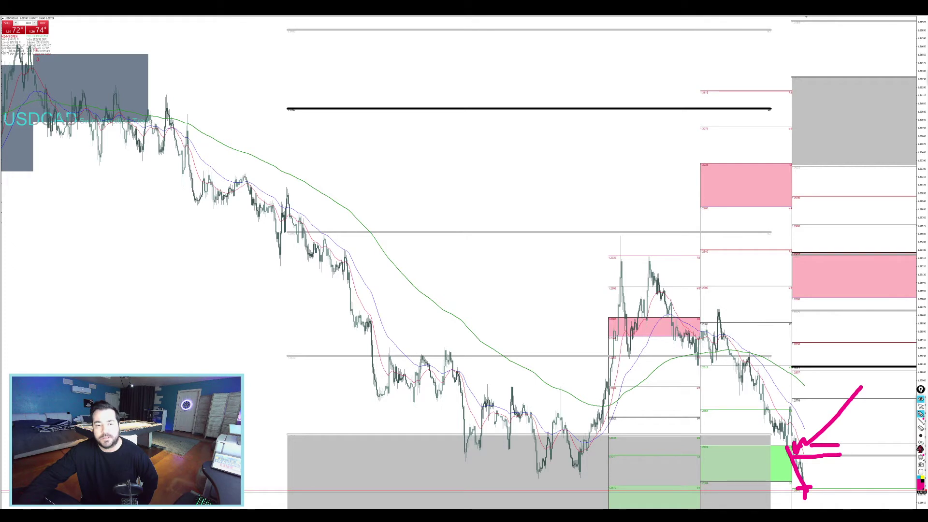
{"action": "left_click", "coordinate": [921, 450]}
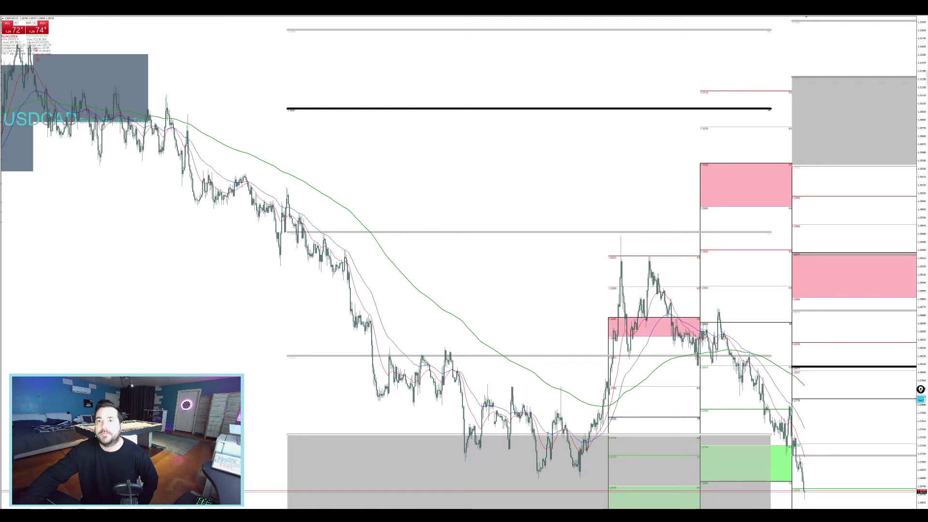
- Review the Day Trade layout and the Bitcoin charts in turn, and return to the Bitcoin charts
{"action": "key", "text": "ctrl+F5"}
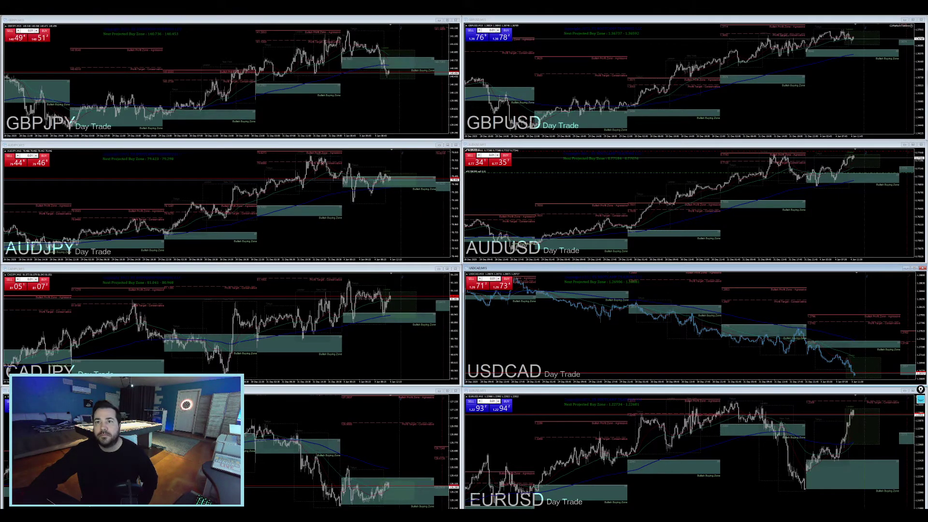
{"action": "left_click", "coordinate": [914, 268]}
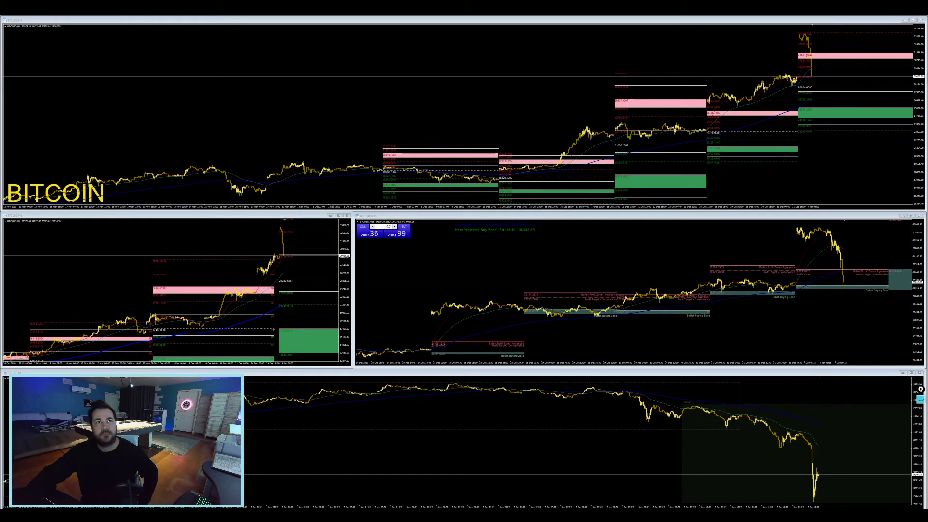
{"action": "left_click", "coordinate": [873, 313]}
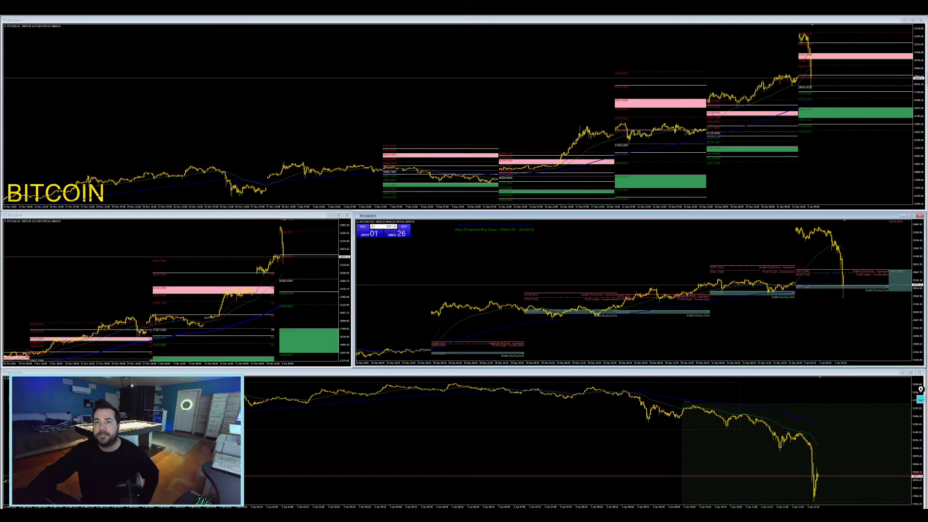
{"action": "key", "text": "ctrl+F5"}
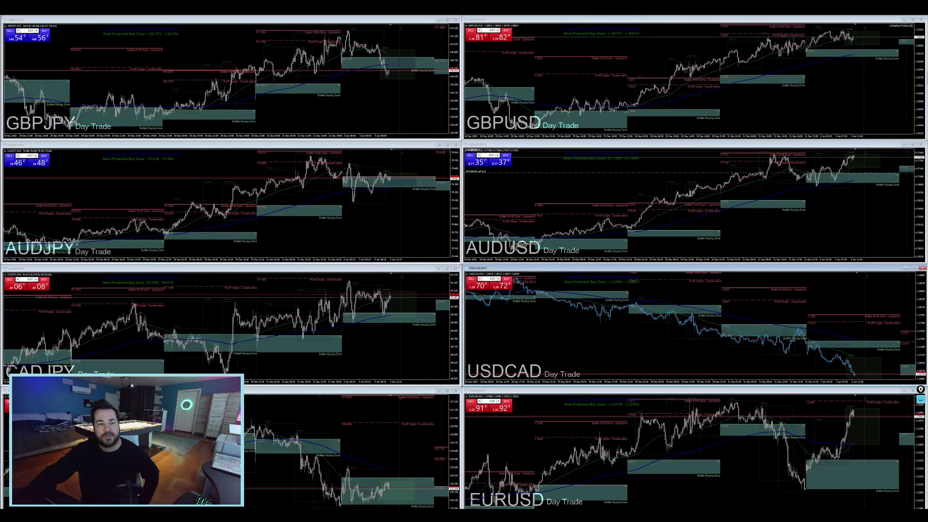
{"action": "key", "text": "alt+Tab"}
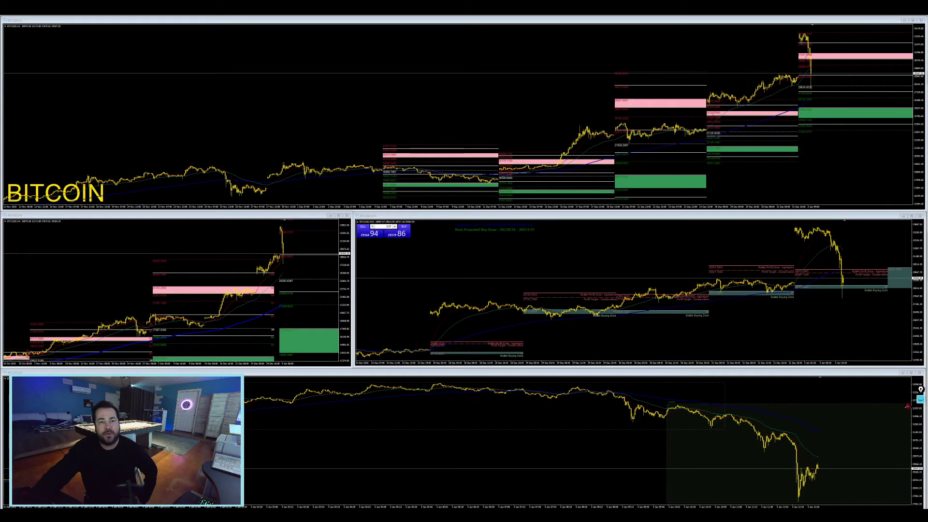
- Highlight in pink the Bitcoin reaction lows, the price gap, the buying zone touches and the level above the green zone, and clear the annotations
{"action": "key", "text": "ctrl+shift+3"}
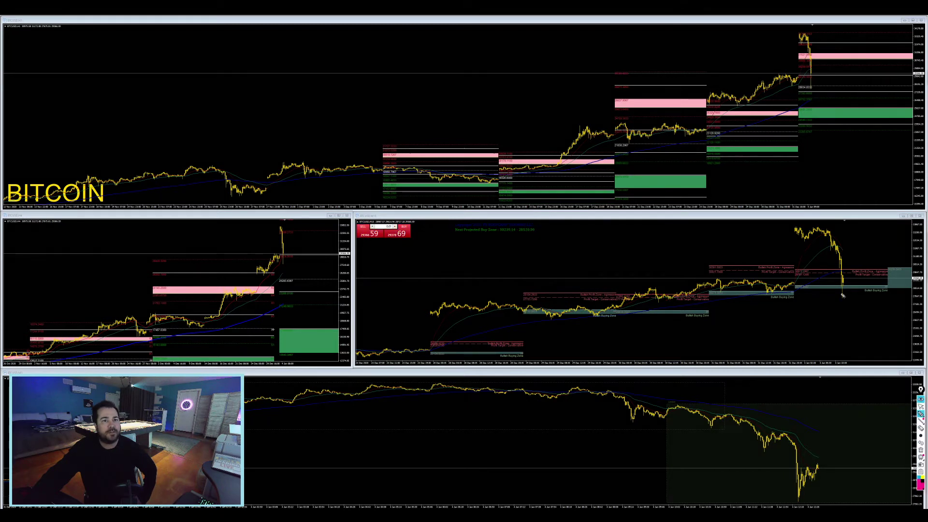
{"action": "left_click_drag", "start_coordinate": [842, 289], "coordinate": [841, 286]}
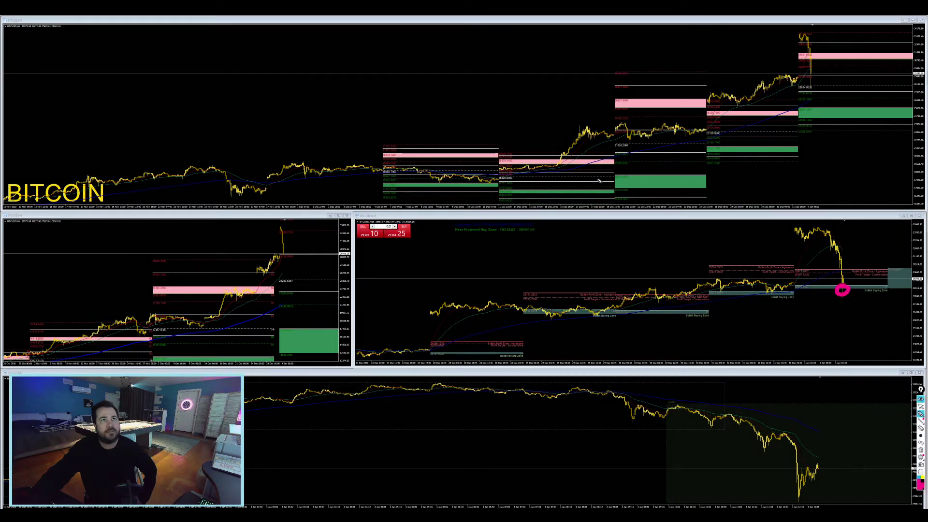
{"action": "left_click_drag", "start_coordinate": [284, 261], "coordinate": [283, 260]}
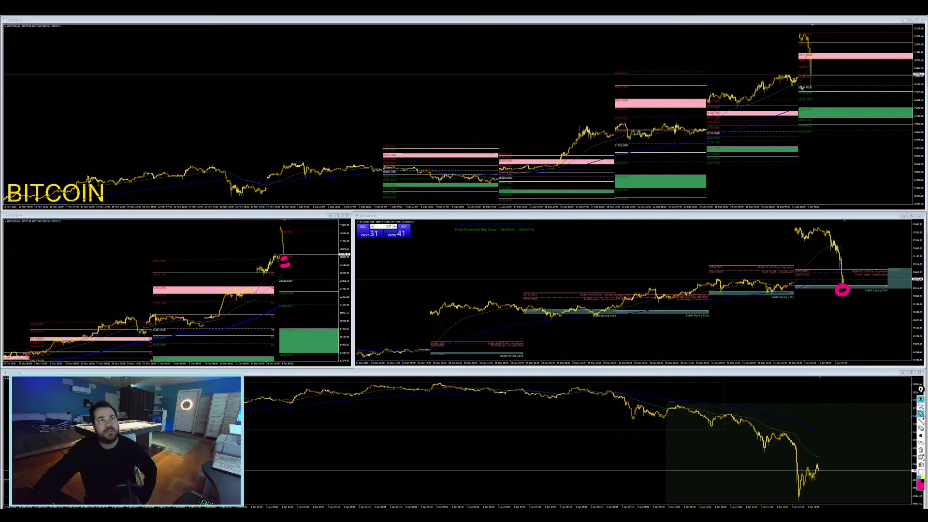
{"action": "mouse_move", "coordinate": [798, 89]}
{"action": "left_mouse_down"}
{"action": "mouse_move", "coordinate": [913, 89]}
{"action": "mouse_move", "coordinate": [830, 88]}
{"action": "left_mouse_up"}
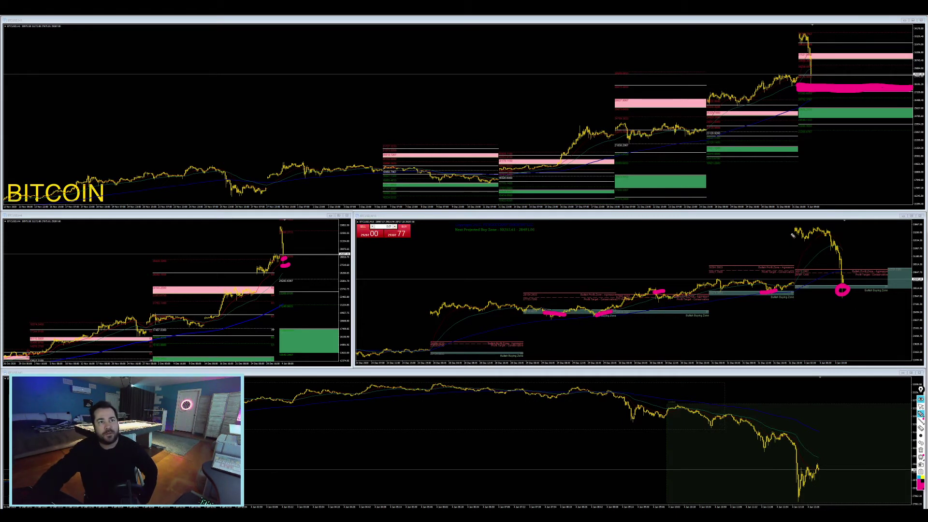
{"action": "left_click_drag", "start_coordinate": [795, 281], "coordinate": [800, 239]}
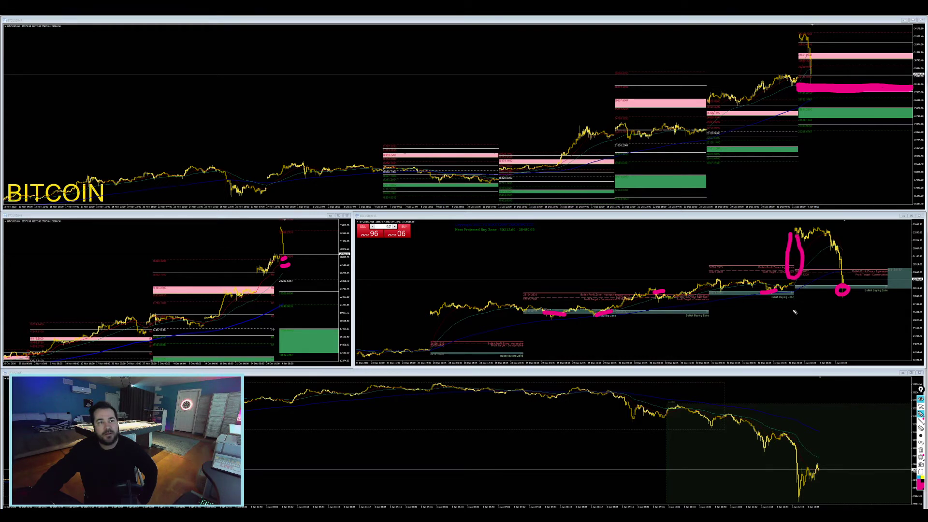
{"action": "mouse_move", "coordinate": [772, 308]}
{"action": "left_mouse_down"}
{"action": "mouse_move", "coordinate": [794, 306]}
{"action": "mouse_move", "coordinate": [813, 331]}
{"action": "left_mouse_up"}
{"action": "left_click", "coordinate": [803, 287]}
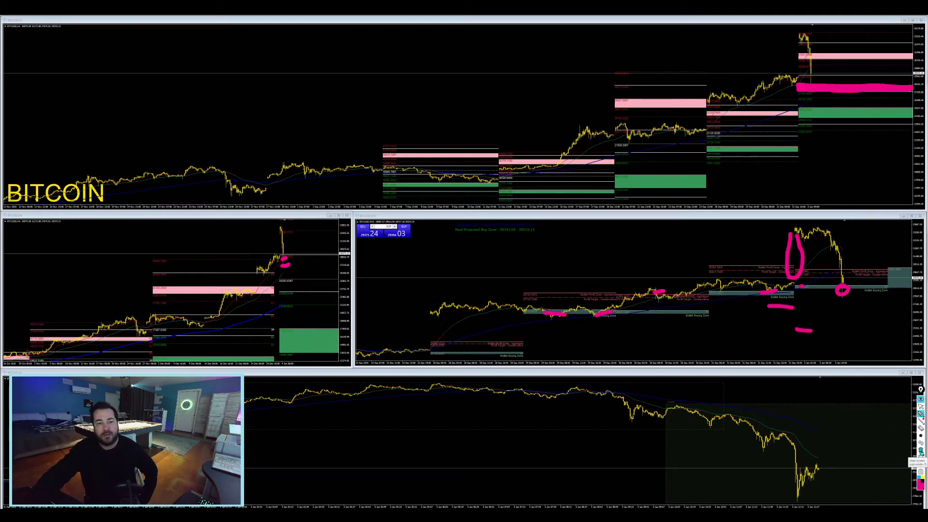
{"action": "left_click", "coordinate": [922, 452]}
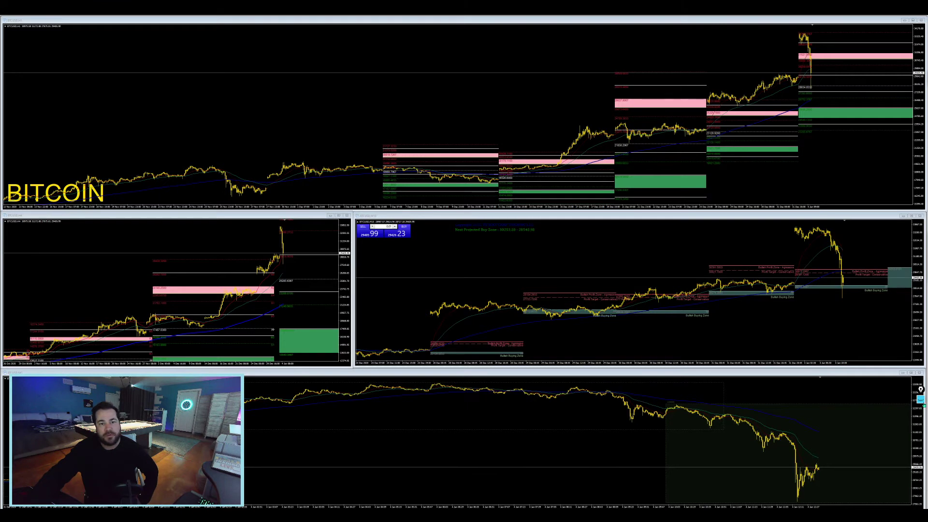
- Highlight in pink the Bitcoin low at the bullish buying zone and the same low on the large upper chart, and clear the annotations
{"action": "key", "text": "ctrl+shift+3"}
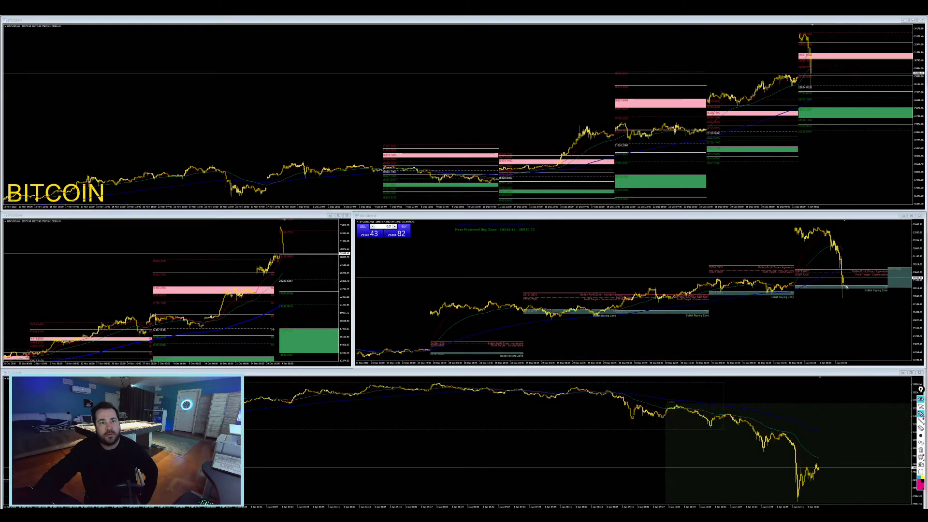
{"action": "left_click_drag", "start_coordinate": [843, 288], "coordinate": [845, 290]}
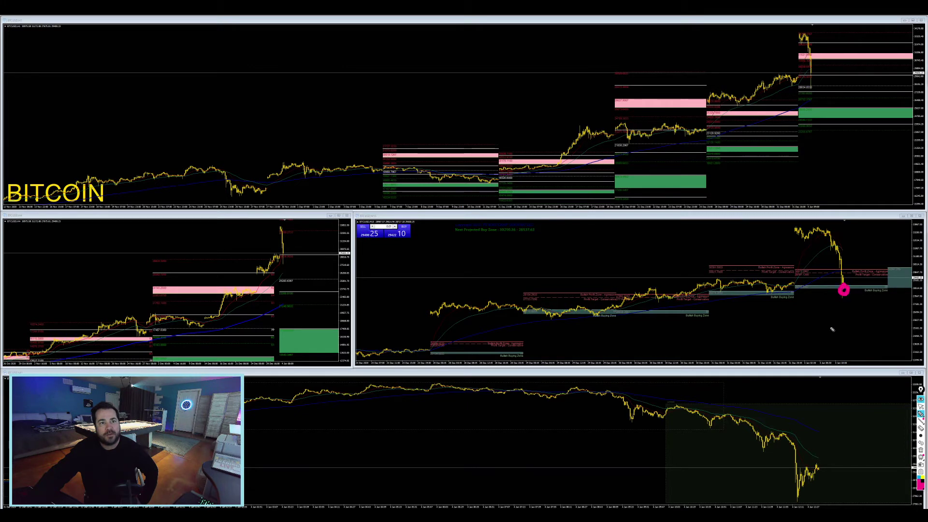
{"action": "left_click", "coordinate": [811, 86]}
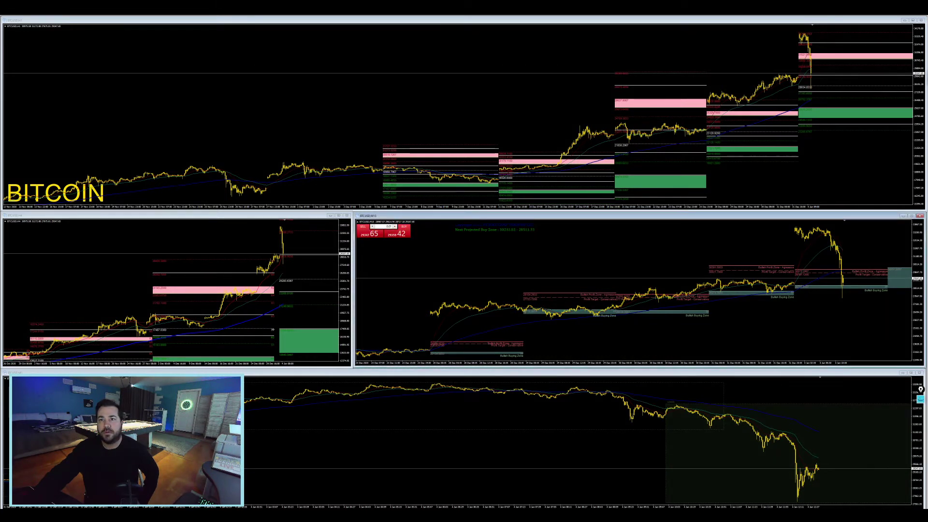
- Show the Day Trade layout, mark the AUDJPY price at its buying zone and the AUDUSD high in pink, and clear the annotations
{"action": "key", "text": "ctrl+F5"}
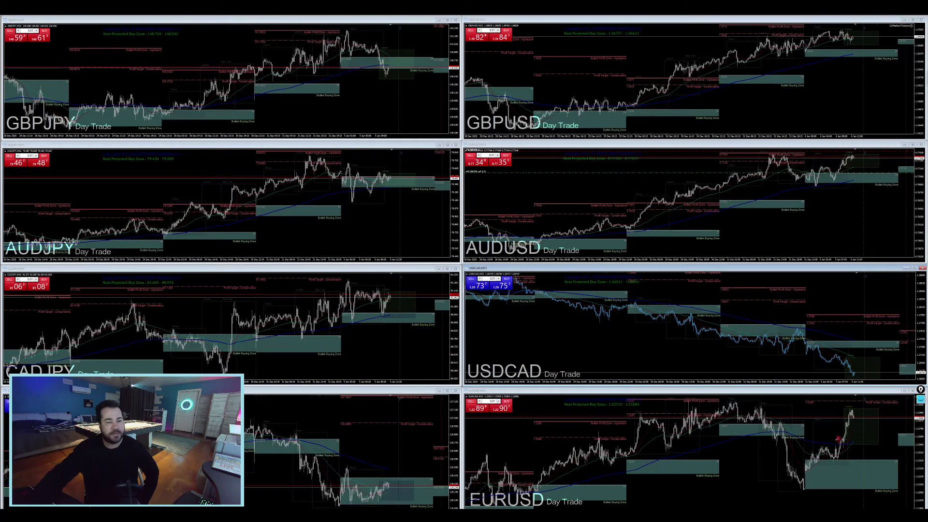
{"action": "left_click", "coordinate": [921, 400]}
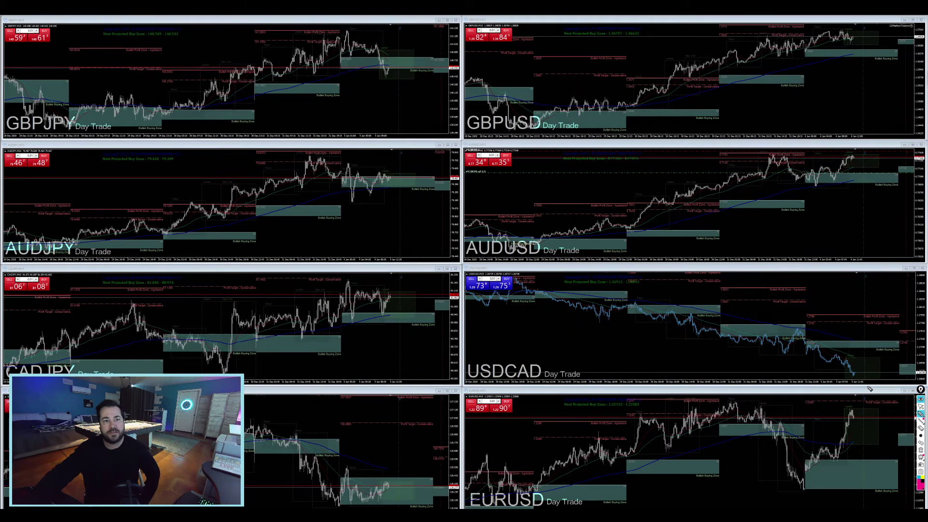
{"action": "left_click", "coordinate": [390, 177]}
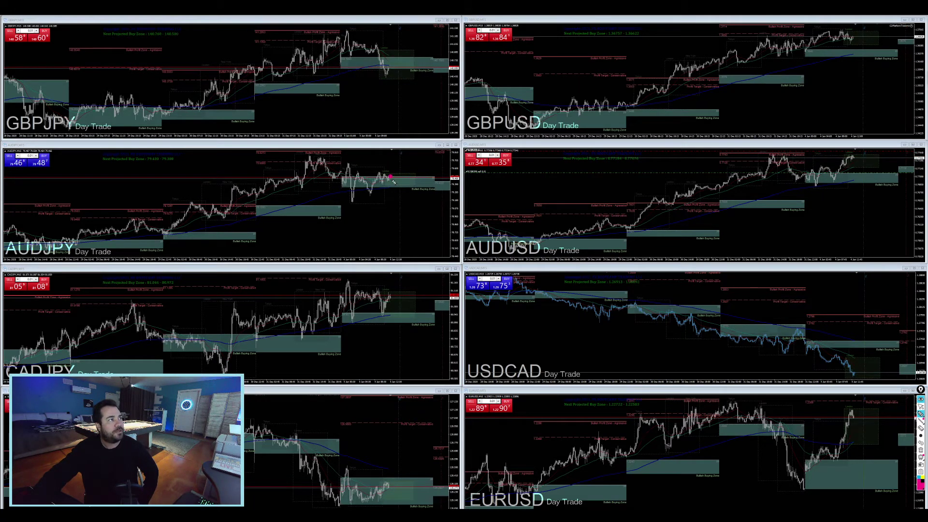
{"action": "mouse_move", "coordinate": [400, 179]}
{"action": "left_mouse_down"}
{"action": "mouse_move", "coordinate": [414, 177]}
{"action": "mouse_move", "coordinate": [390, 177]}
{"action": "mouse_move", "coordinate": [412, 178]}
{"action": "left_mouse_up"}
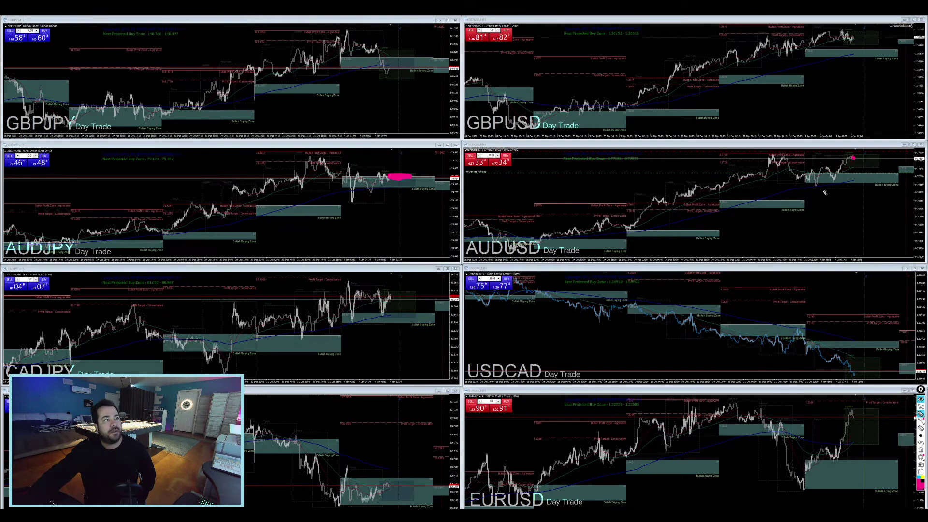
{"action": "left_click", "coordinate": [853, 152]}
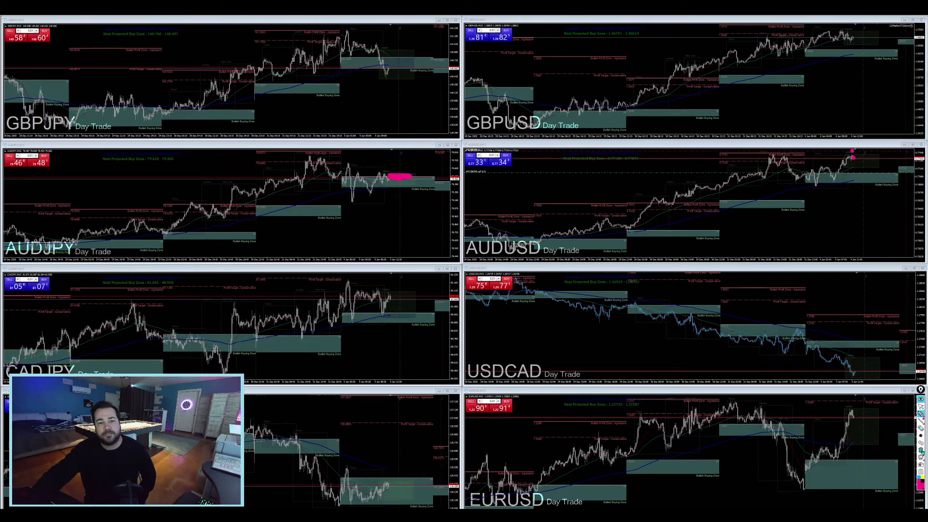
{"action": "left_click", "coordinate": [922, 399]}
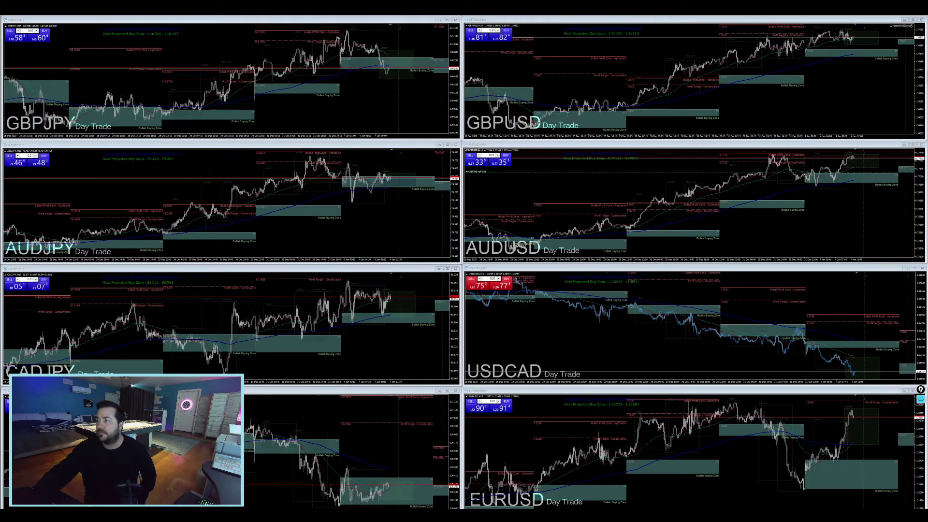
- Switch to the ETHUSD chart in TradingView, mark the green zone edges, the low and the possible upward and downward paths, and clear the annotations
{"action": "key", "text": "alt+Tab"}
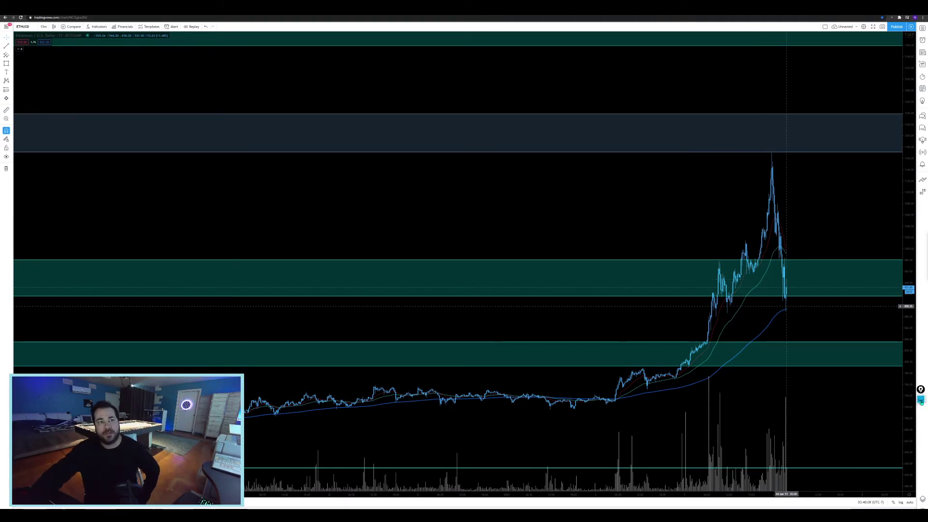
{"action": "left_click_drag", "start_coordinate": [755, 261], "coordinate": [790, 262]}
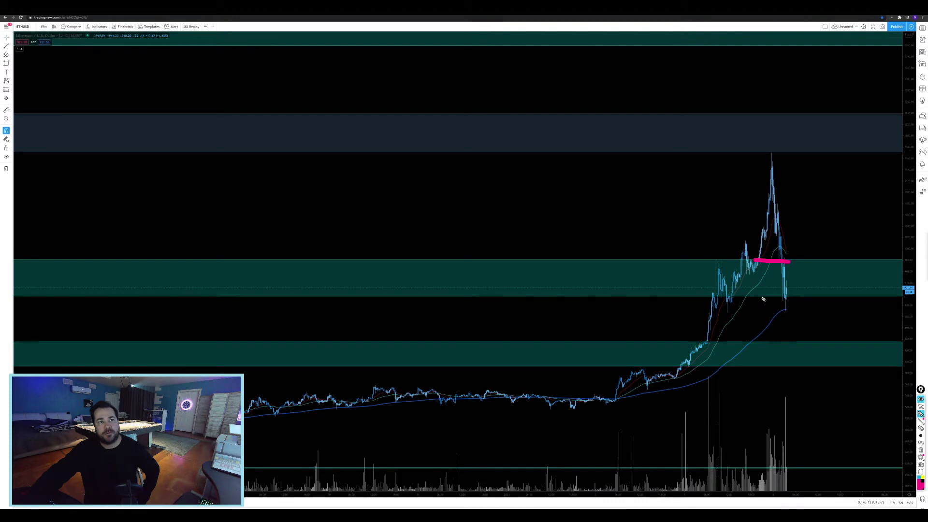
{"action": "left_click_drag", "start_coordinate": [761, 298], "coordinate": [809, 300]}
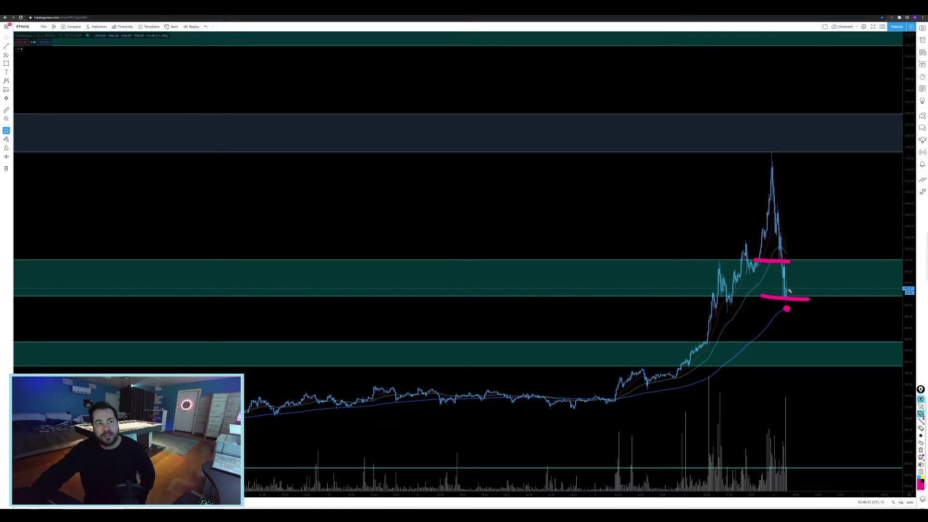
{"action": "left_click_drag", "start_coordinate": [794, 295], "coordinate": [832, 258]}
{"action": "left_click_drag", "start_coordinate": [799, 301], "coordinate": [834, 346]}
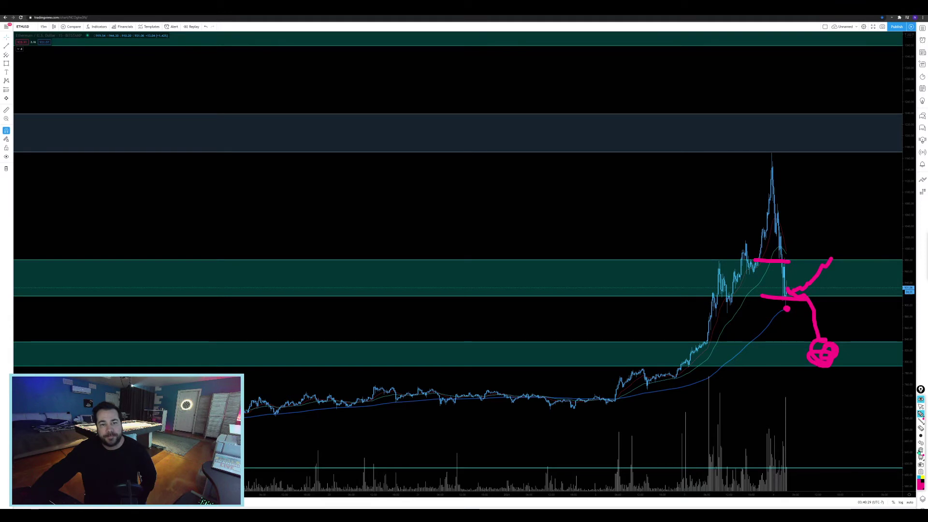
{"action": "left_click", "coordinate": [920, 451]}
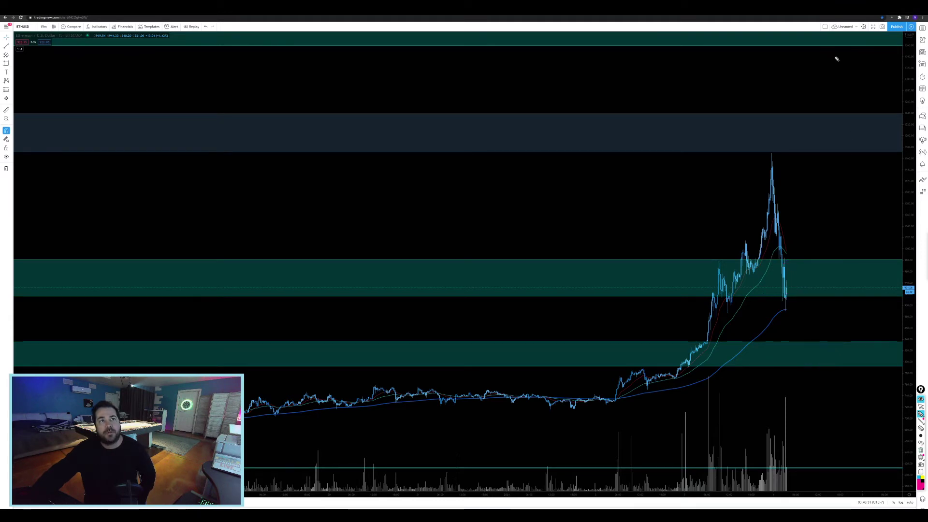
- Dot the ETHUSD peak below the blue zone in pink, stop annotating, and move the restored browser window off the forex charts
{"action": "left_click", "coordinate": [770, 153]}
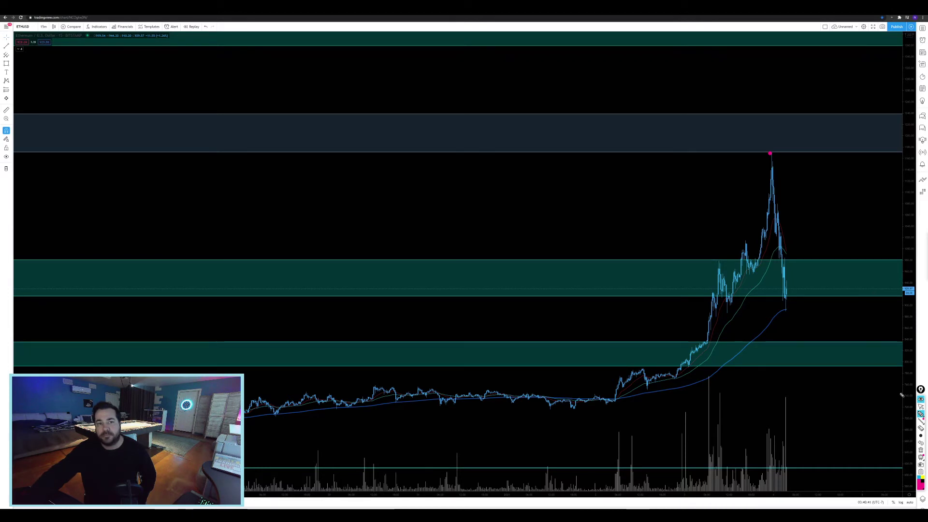
{"action": "key", "text": "ctrl+shift+1"}
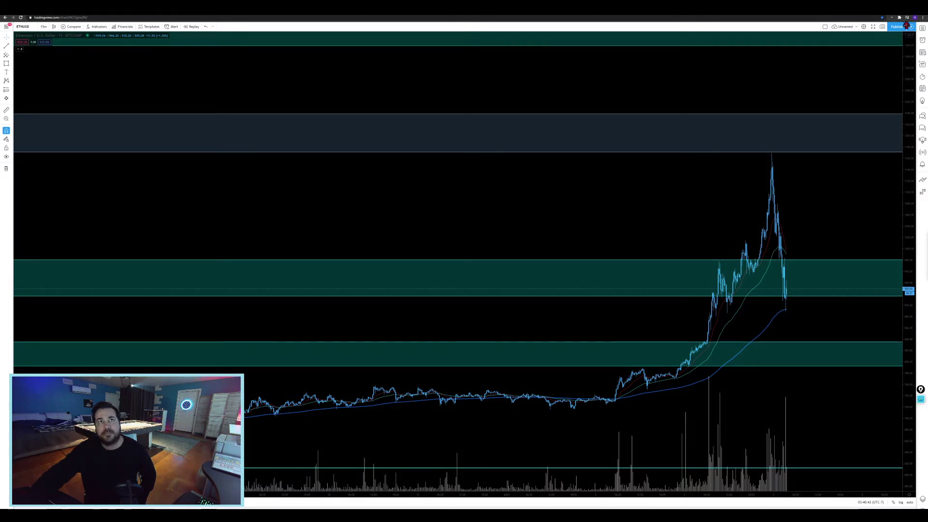
{"action": "left_click", "coordinate": [895, 6]}
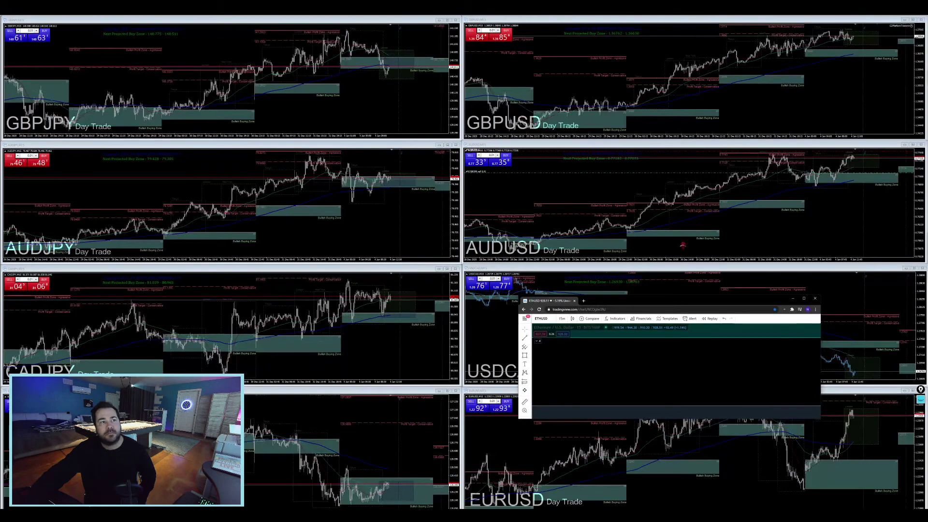
{"action": "left_click_drag", "start_coordinate": [647, 301], "coordinate": [927, 202]}
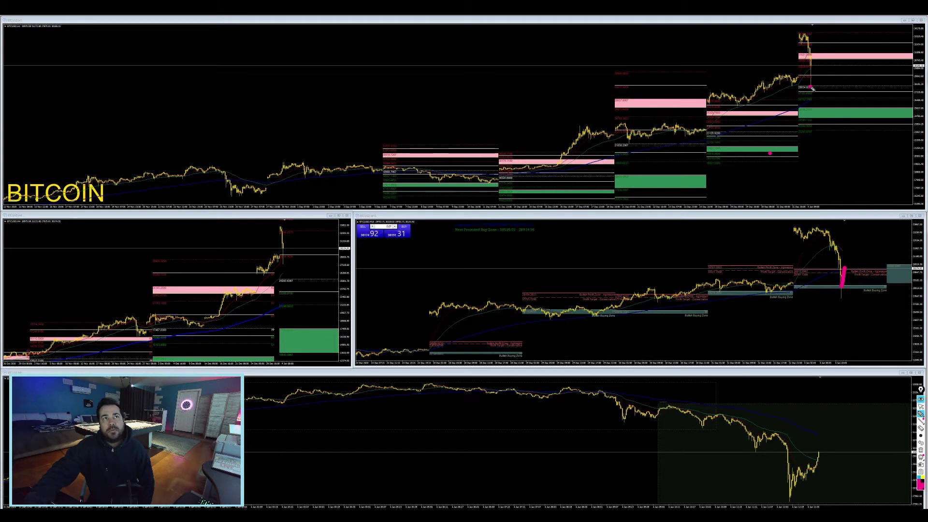
- Mark the Bitcoin rebound from its low on the large chart and the low with its rising path on the smaller chart, and clear the annotations
{"action": "left_click_drag", "start_coordinate": [814, 76], "coordinate": [816, 66]}
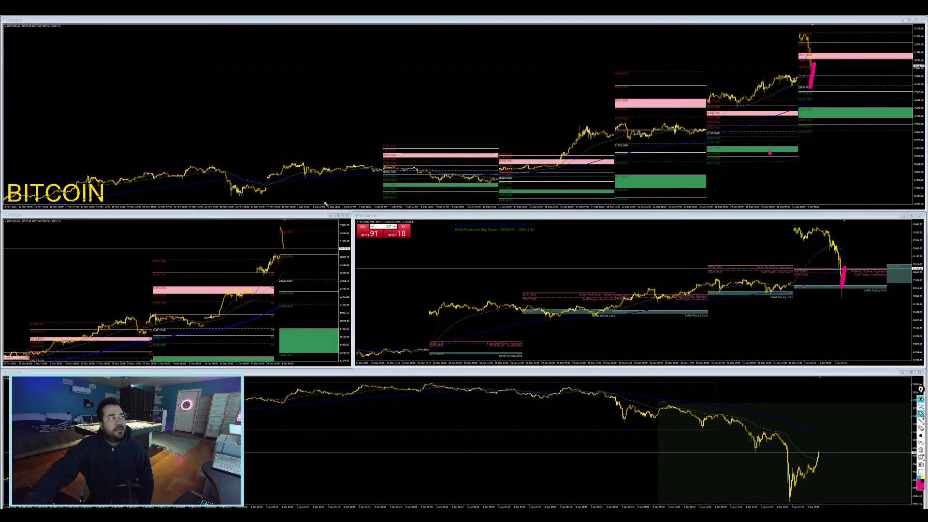
{"action": "left_click", "coordinate": [284, 265]}
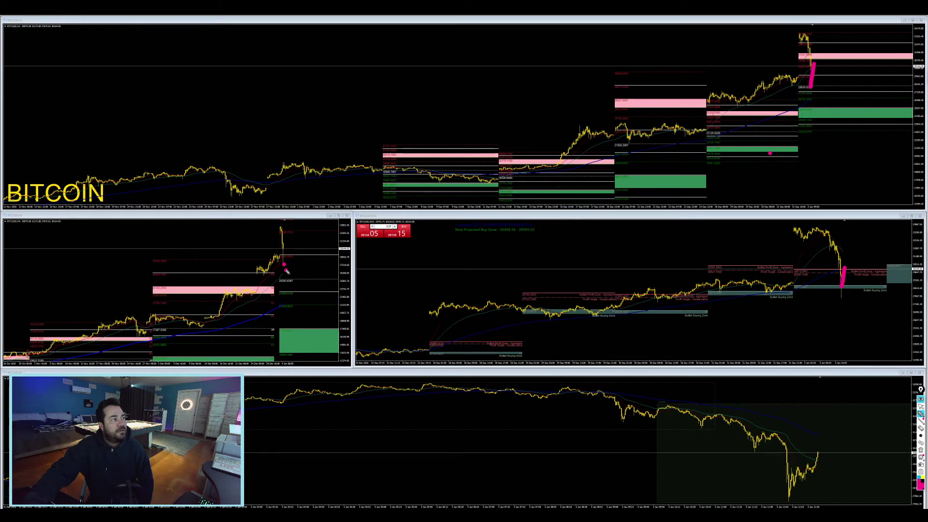
{"action": "left_click_drag", "start_coordinate": [280, 272], "coordinate": [312, 254]}
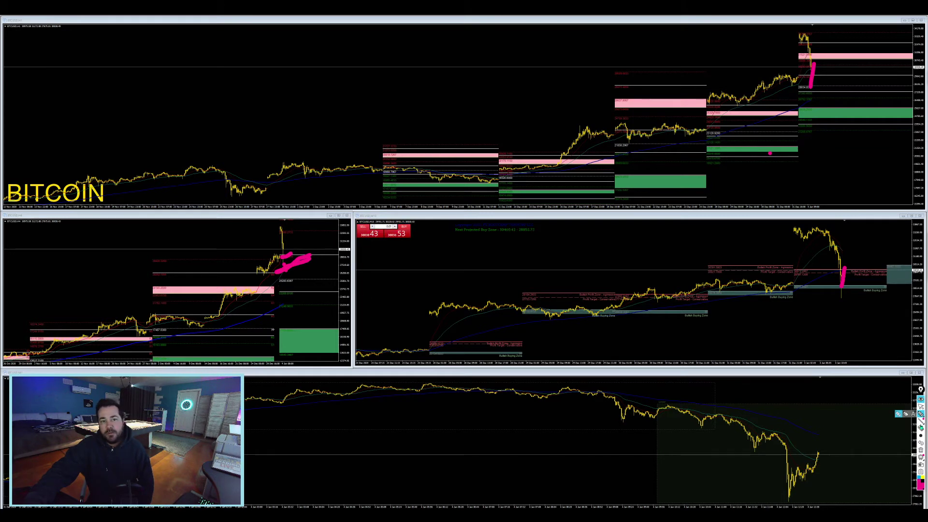
{"action": "left_click", "coordinate": [919, 429]}
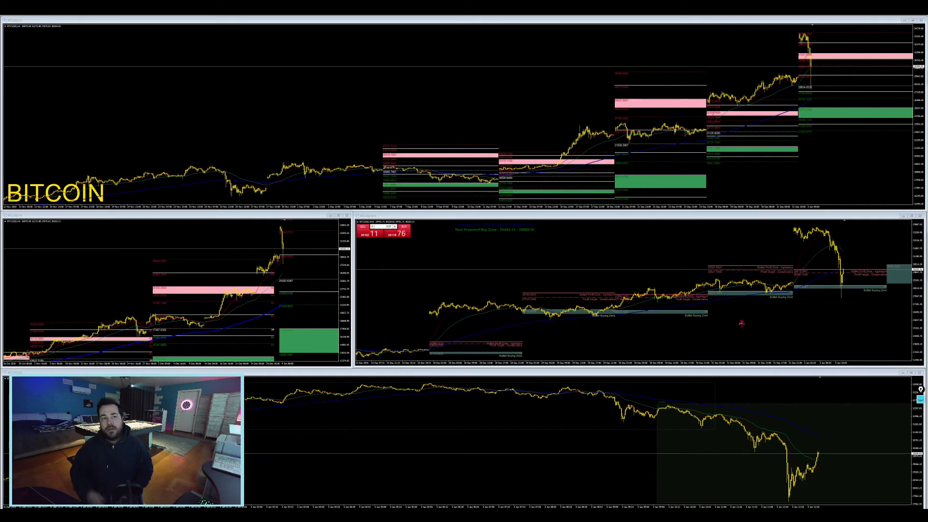
- Highlight the Bitcoin lows in pink, draw the possible rising and falling paths on the smaller chart, and clear the annotations
{"action": "left_click", "coordinate": [921, 400]}
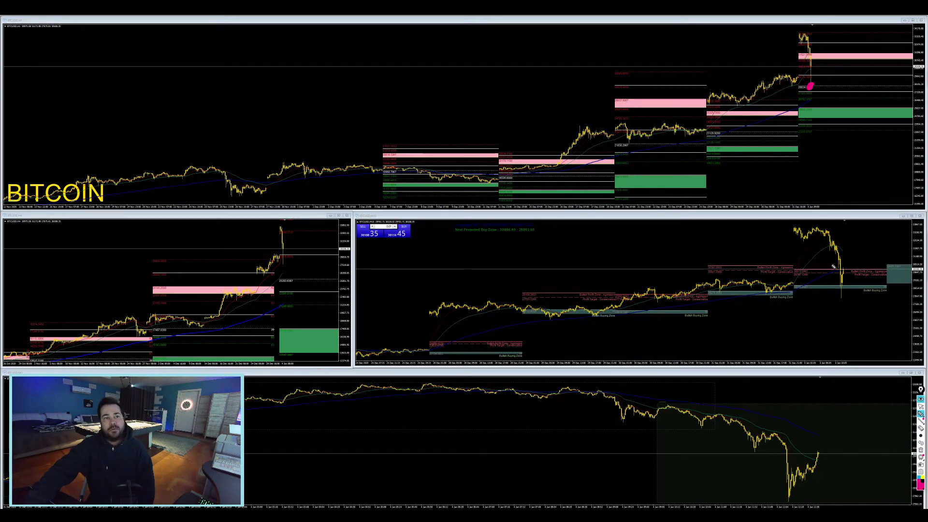
{"action": "left_click_drag", "start_coordinate": [840, 286], "coordinate": [843, 291]}
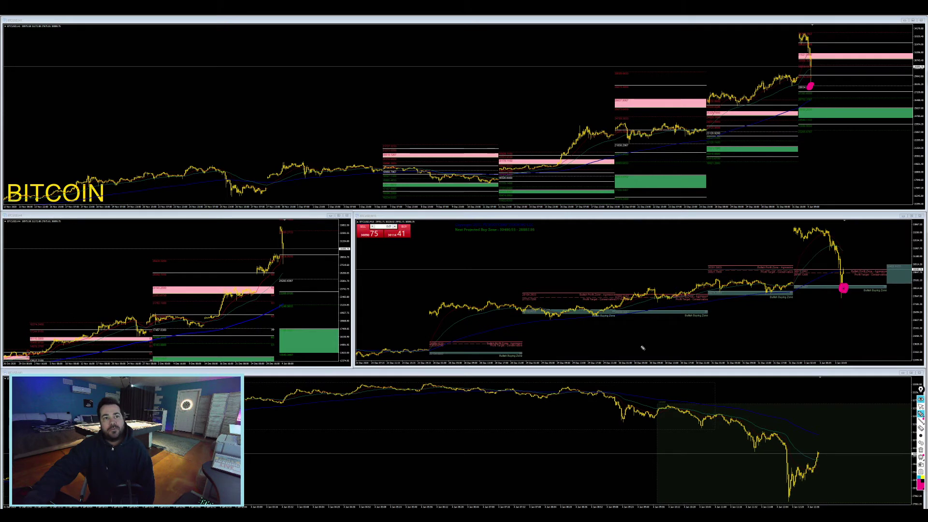
{"action": "left_click", "coordinate": [278, 274]}
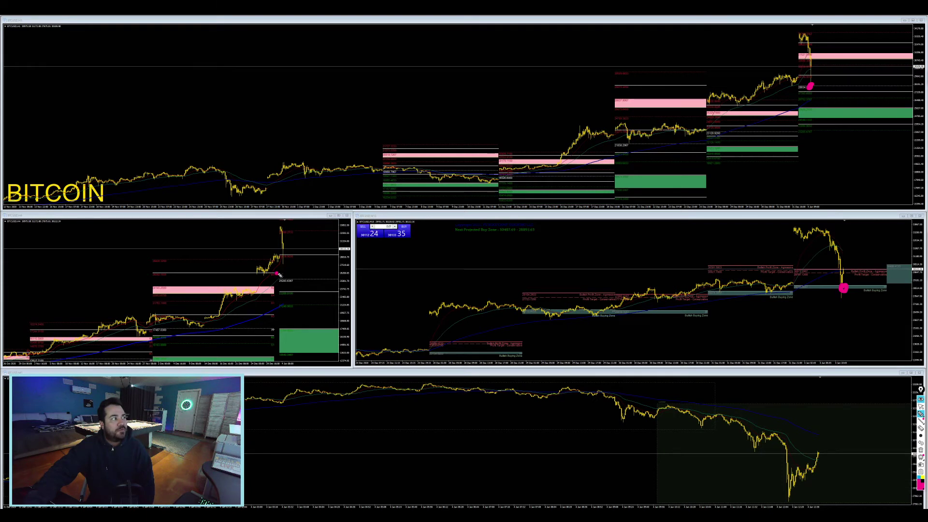
{"action": "left_click_drag", "start_coordinate": [286, 268], "coordinate": [317, 252]}
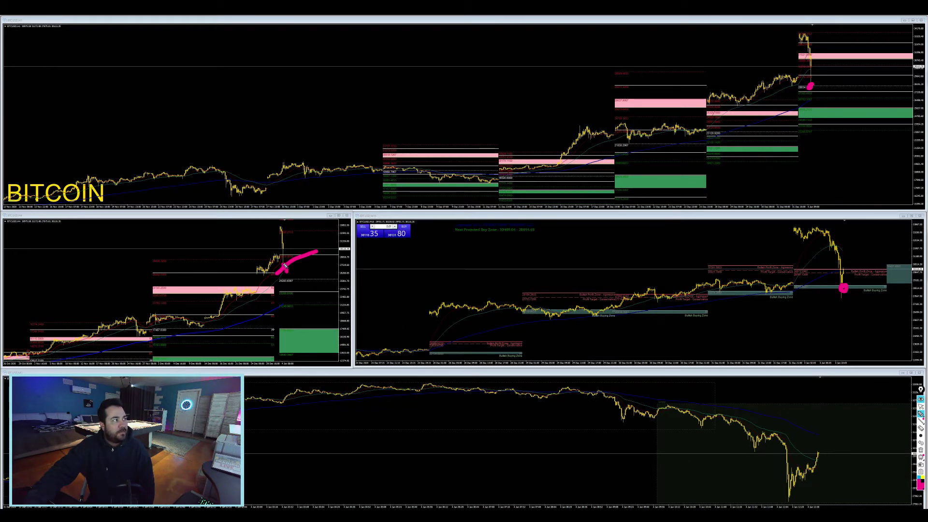
{"action": "left_click_drag", "start_coordinate": [284, 250], "coordinate": [299, 225]}
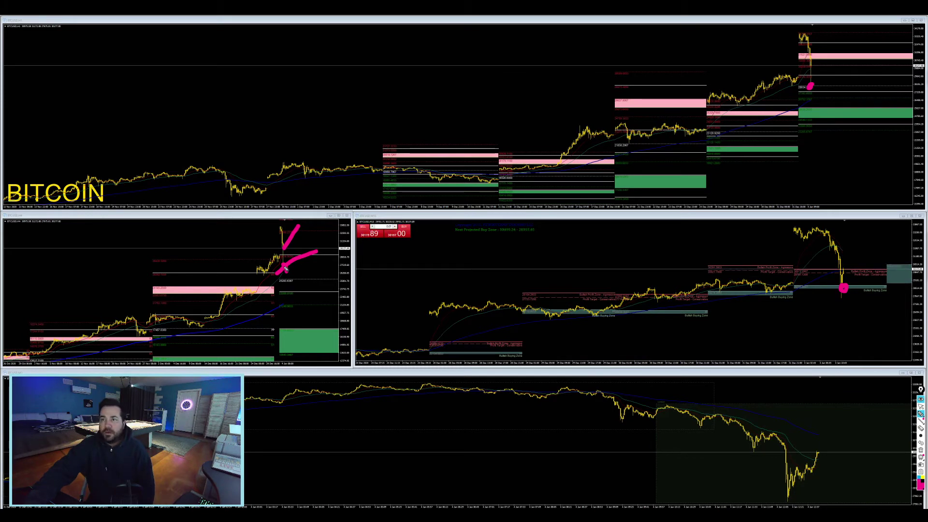
{"action": "left_click_drag", "start_coordinate": [285, 247], "coordinate": [293, 286]}
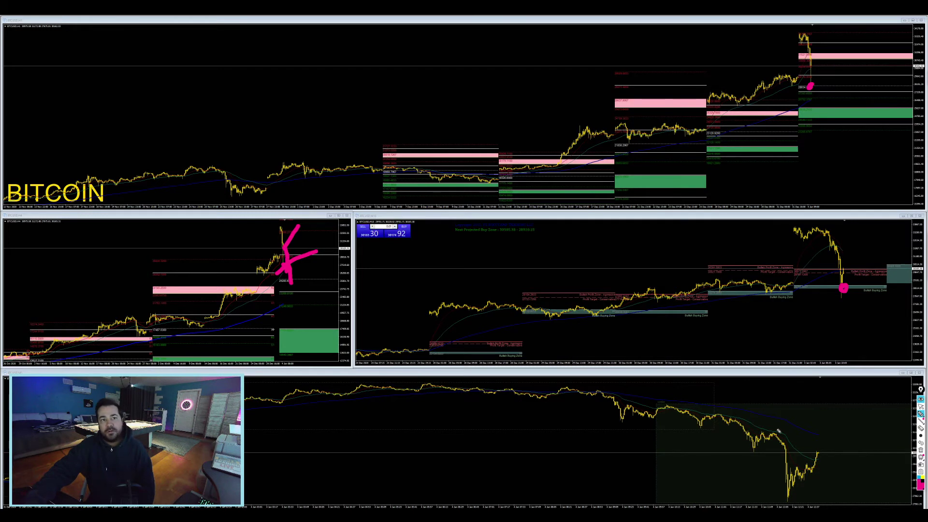
{"action": "left_click", "coordinate": [921, 451]}
{"action": "left_click", "coordinate": [922, 402]}
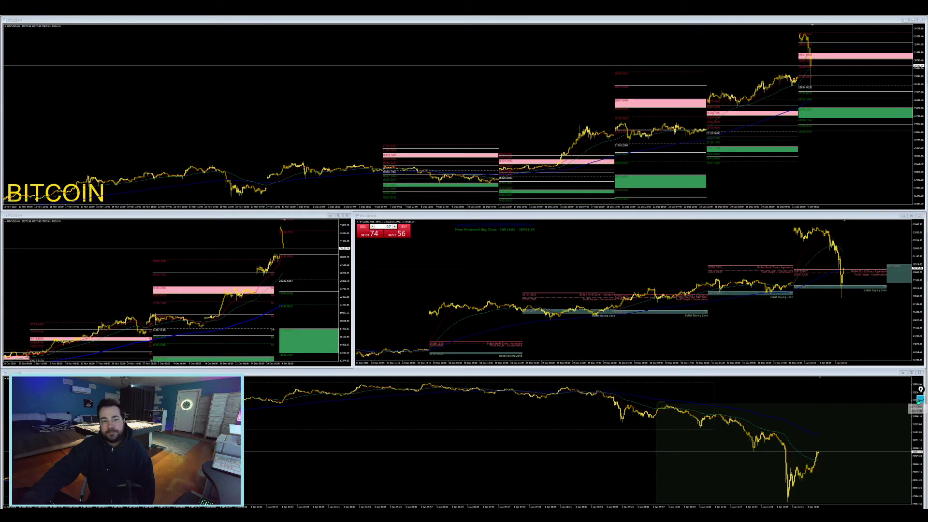
{"action": "left_click", "coordinate": [920, 390]}
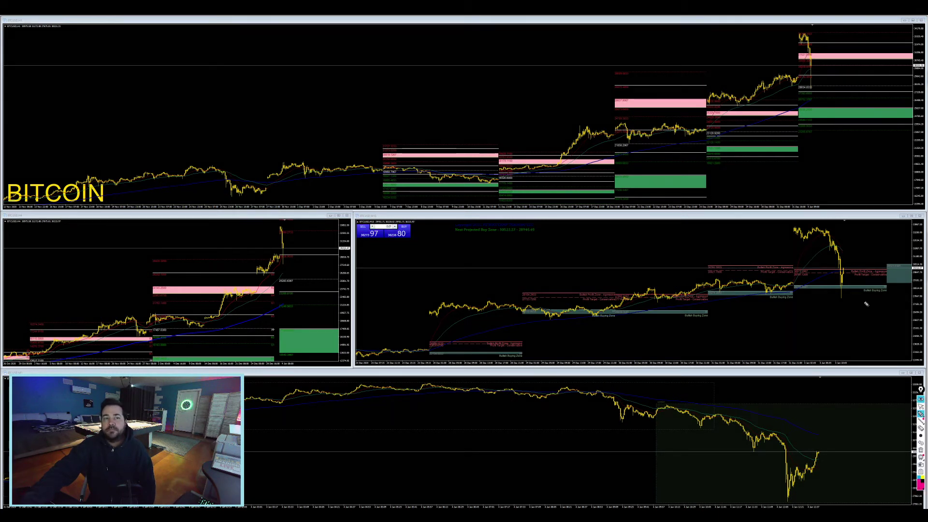
{"action": "left_click", "coordinate": [921, 400]}
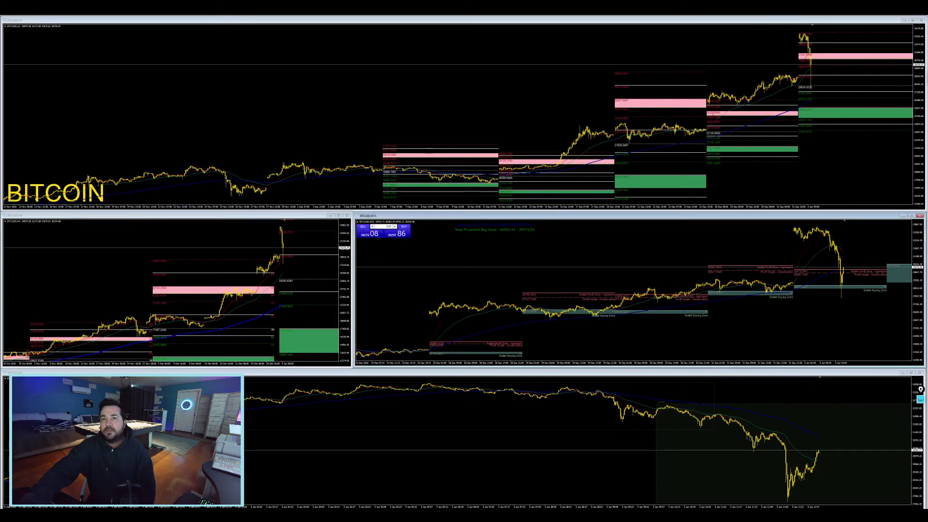
- Cycle the chart layouts to the dark Day Trade grid with the eight forex pairs
{"action": "key", "text": "ctrl+F5"}
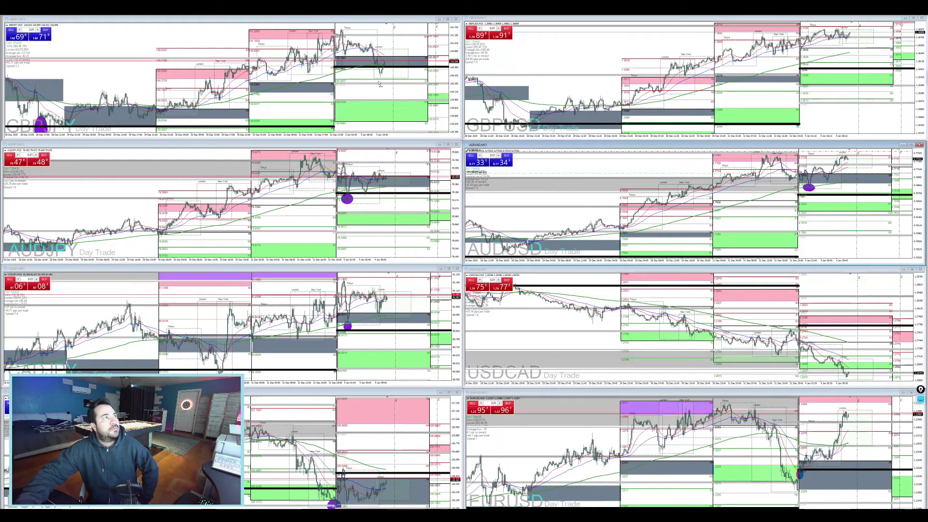
{"action": "left_click", "coordinate": [379, 83]}
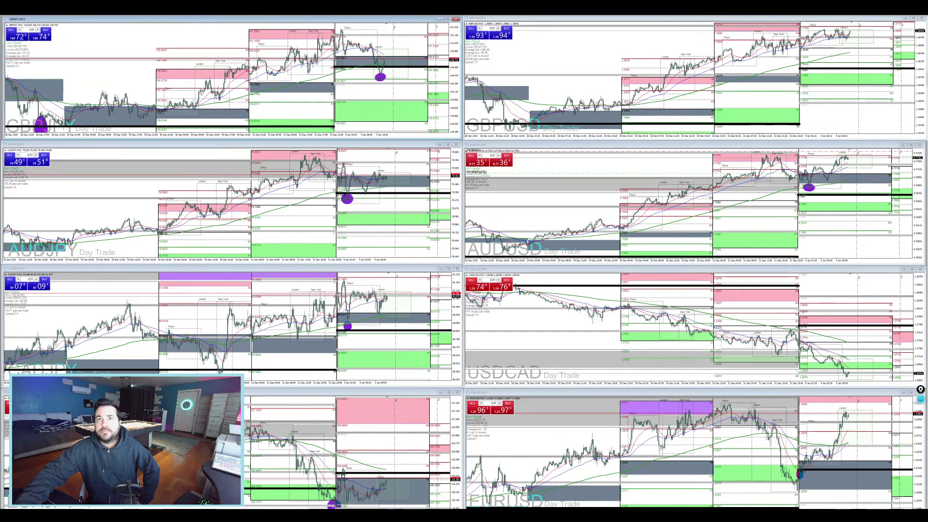
{"action": "key", "text": "ctrl+F5"}
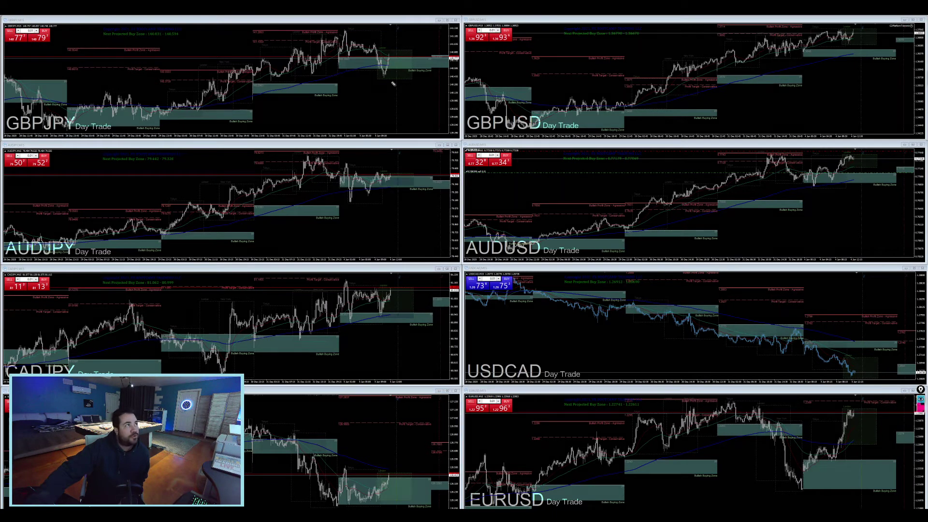
- Mark the latest prices on the GBPJPY and AUDJPY charts in pink and draw the rebound from the low on CADJPY
{"action": "left_click_drag", "start_coordinate": [388, 57], "coordinate": [397, 58]}
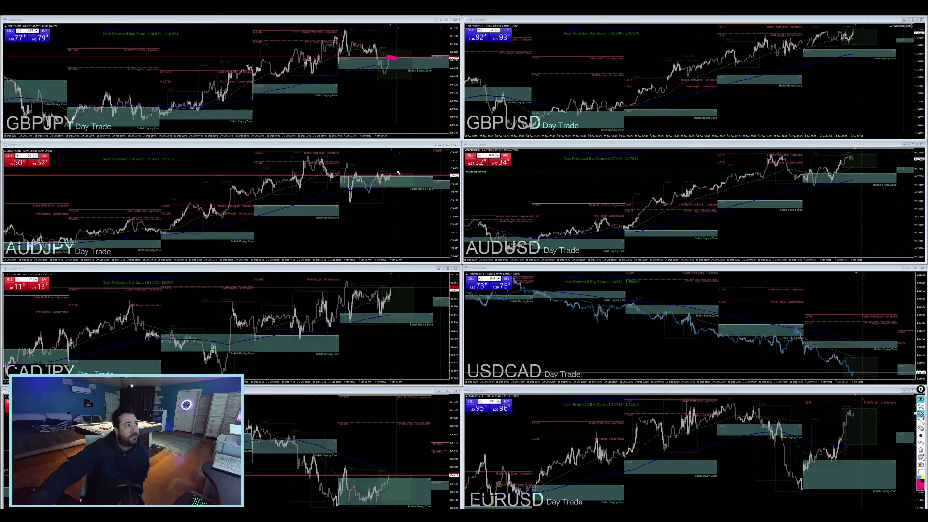
{"action": "left_click_drag", "start_coordinate": [391, 176], "coordinate": [404, 177]}
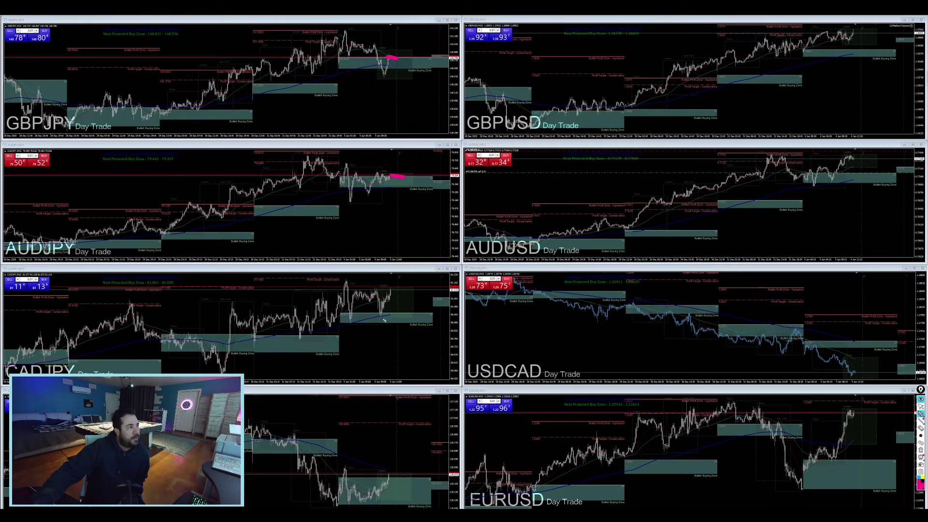
{"action": "left_click_drag", "start_coordinate": [392, 300], "coordinate": [394, 295]}
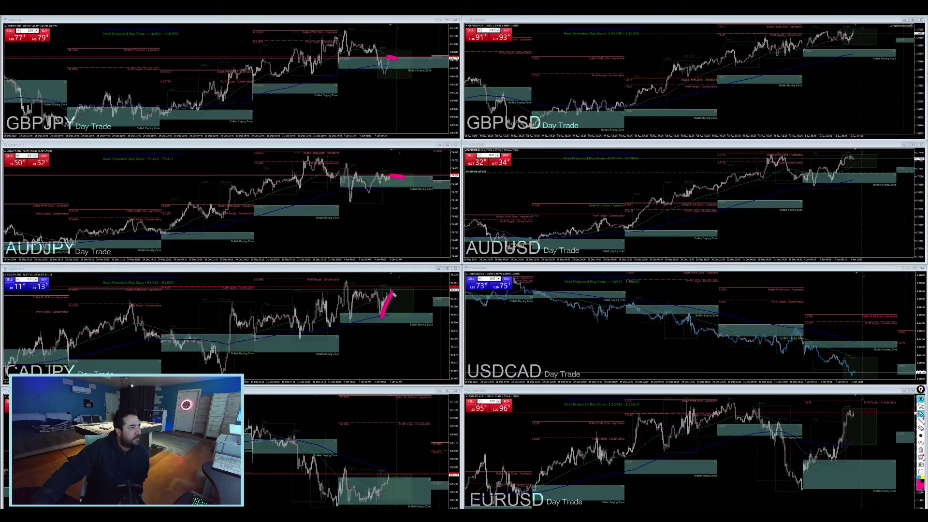
- Draw a possible dip and upward path from the latest EURJPY price, mark its low, then clear the annotations and stop annotating
{"action": "left_click", "coordinate": [389, 478]}
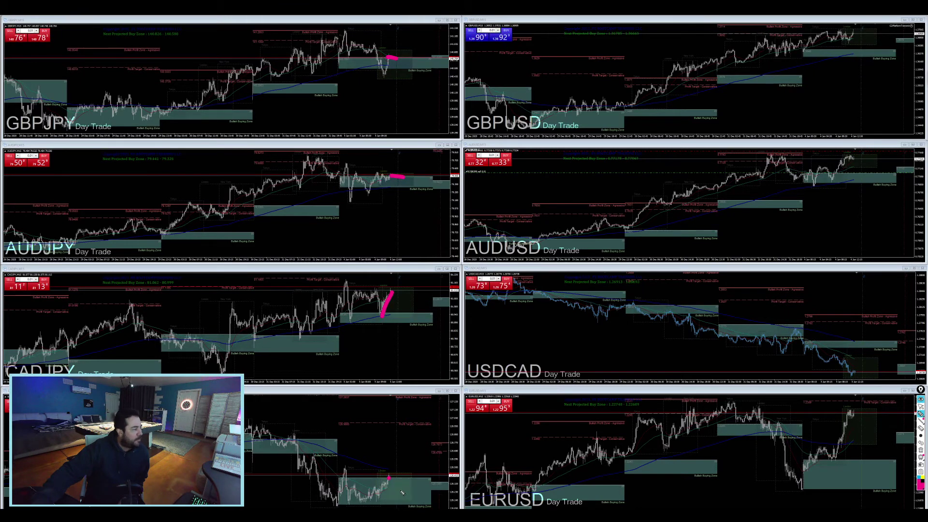
{"action": "left_click_drag", "start_coordinate": [389, 481], "coordinate": [396, 477]}
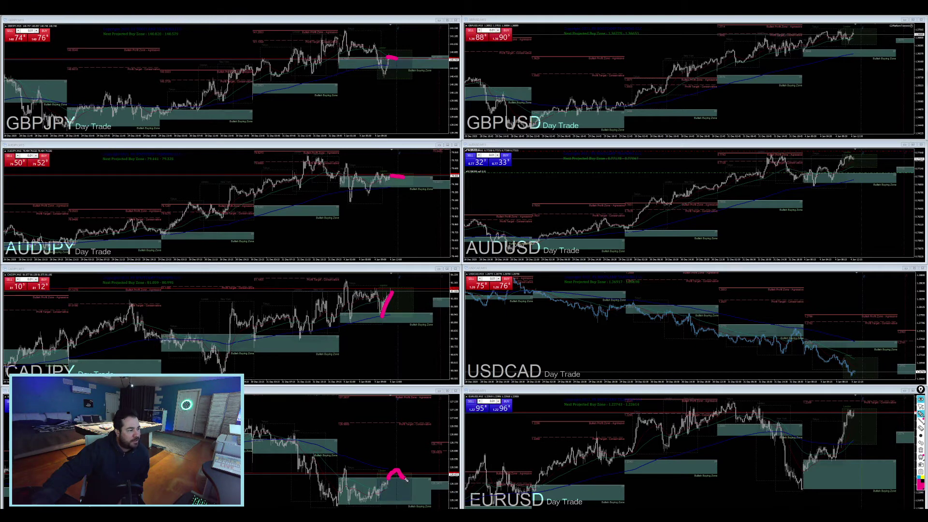
{"action": "left_click_drag", "start_coordinate": [405, 477], "coordinate": [438, 455]}
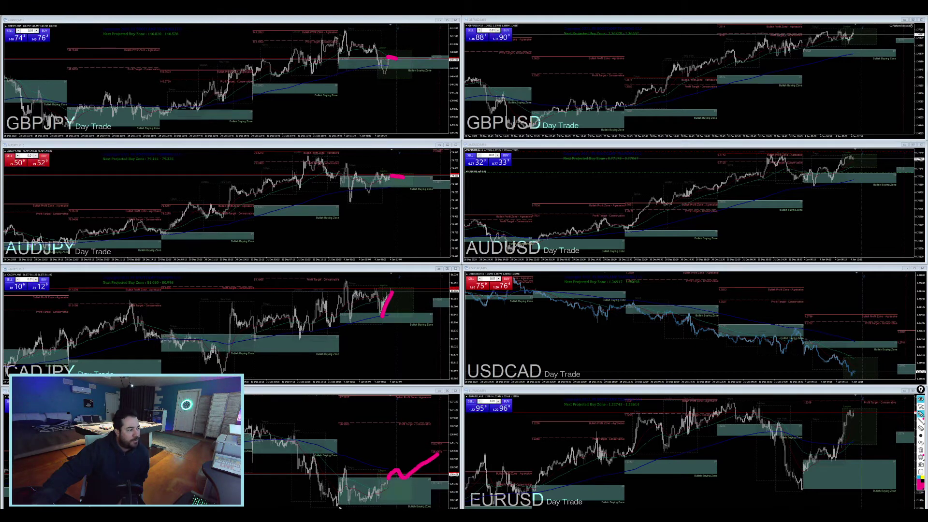
{"action": "left_click_drag", "start_coordinate": [337, 506], "coordinate": [342, 508]}
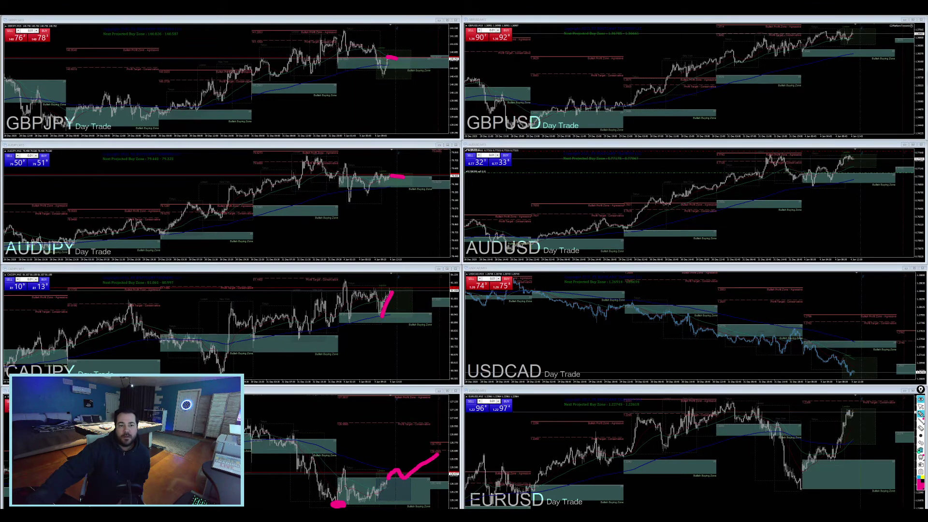
{"action": "left_click", "coordinate": [919, 449]}
{"action": "left_click", "coordinate": [921, 400]}
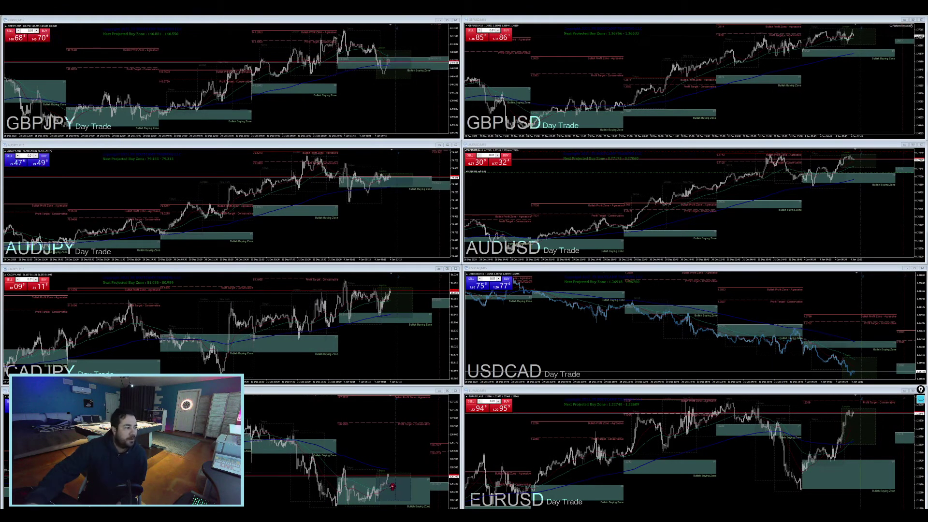
- Enlarge the EURJPY chart to examine its price against the buying zone, and return to the chart grid
{"action": "left_click", "coordinate": [447, 390]}
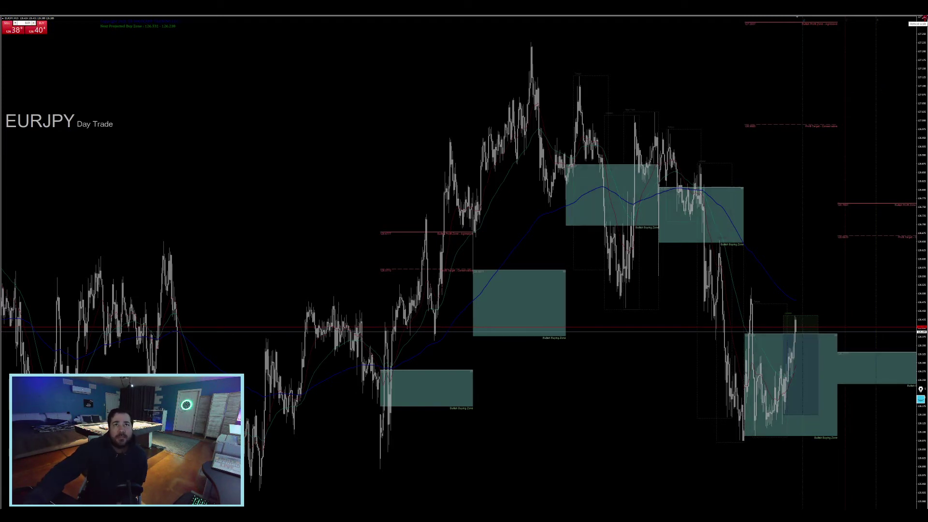
{"action": "left_click", "coordinate": [918, 12]}
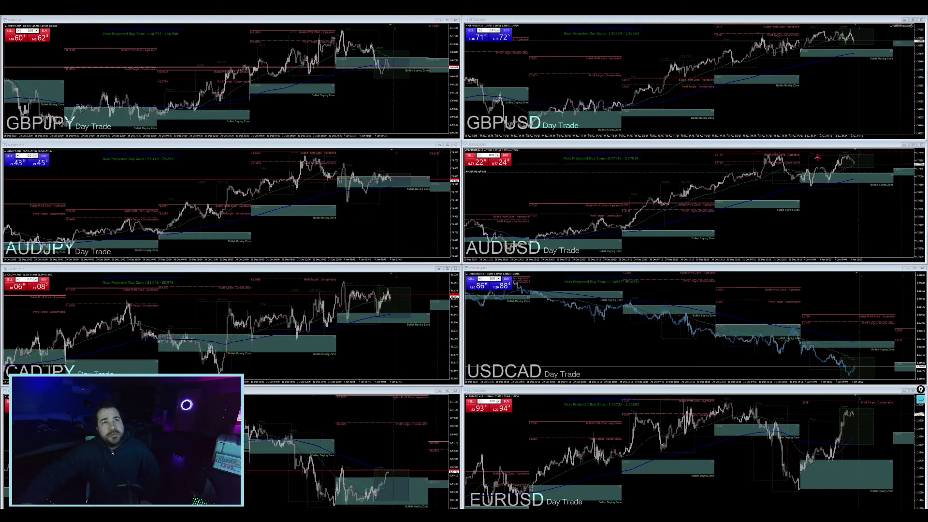
- Draw a pink line across the AUDUSD highs and dot the recent peaks on the GBPJPY and AUDJPY charts
{"action": "left_click", "coordinate": [847, 179]}
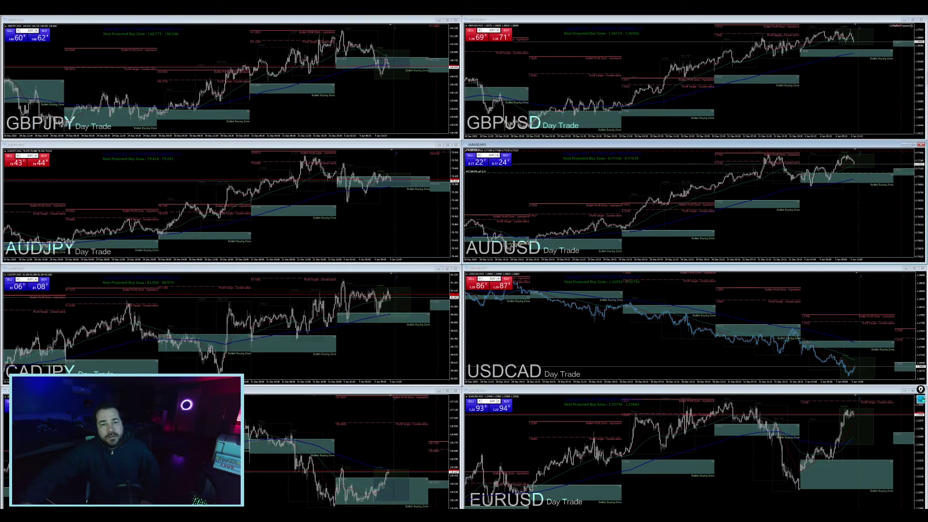
{"action": "key", "text": "ctrl+shift+3"}
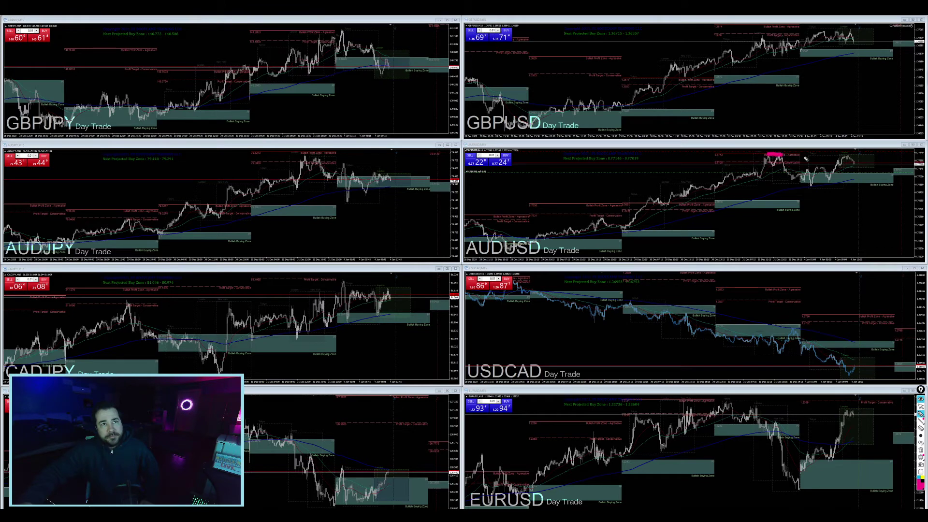
{"action": "left_click_drag", "start_coordinate": [806, 159], "coordinate": [844, 159]}
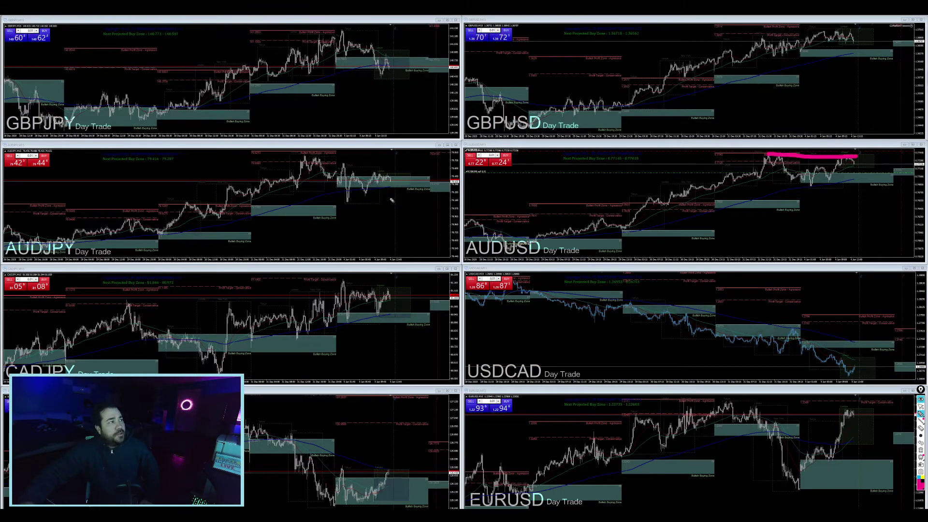
{"action": "left_click", "coordinate": [386, 58]}
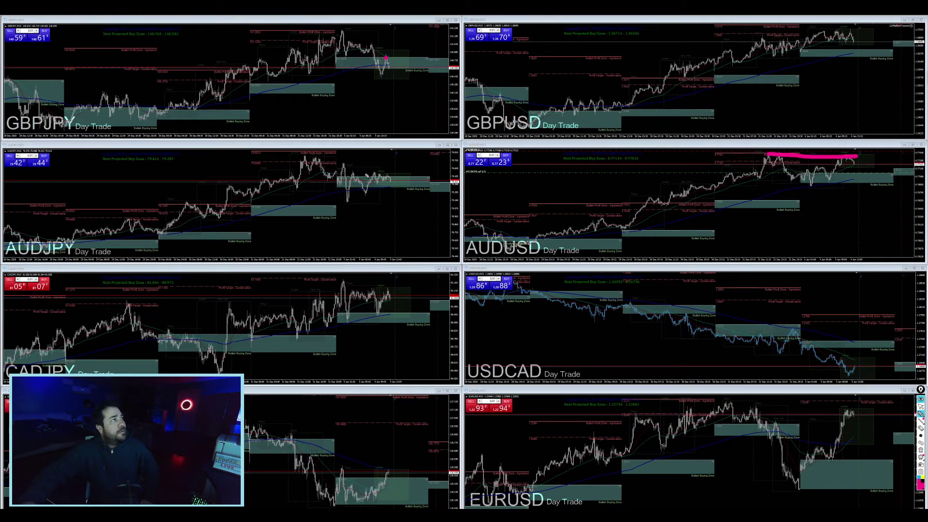
{"action": "left_click", "coordinate": [389, 177]}
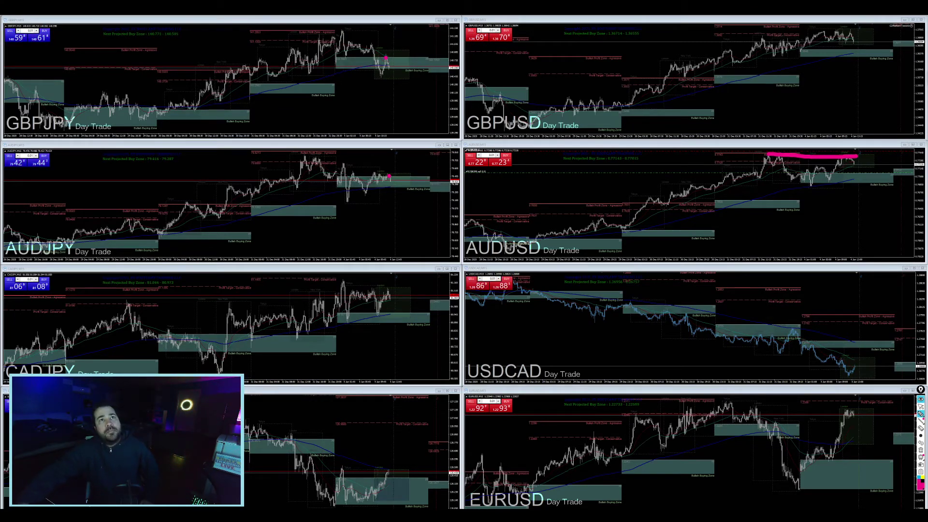
- Mark the GBPUSD highs and a possible falling path from the EURUSD peak, then clear the annotations and stop annotating
{"action": "left_click_drag", "start_coordinate": [826, 33], "coordinate": [851, 32]}
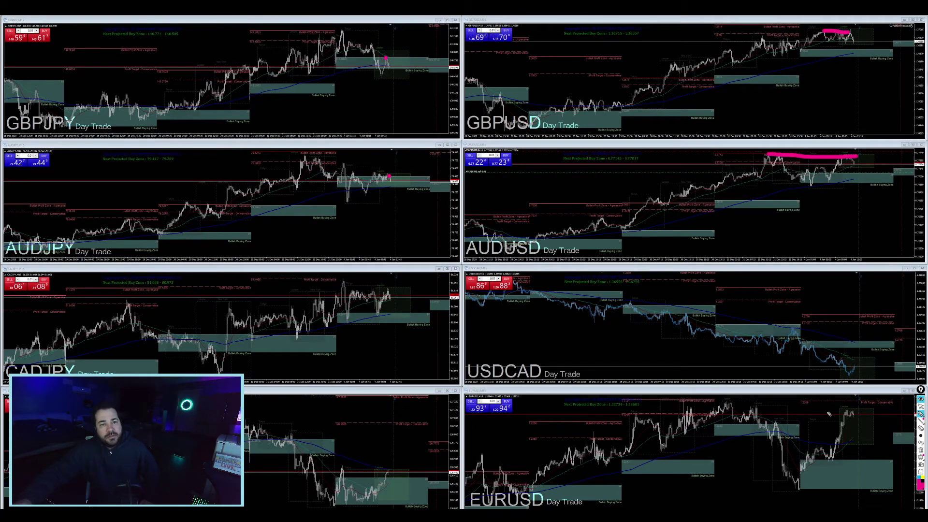
{"action": "left_click_drag", "start_coordinate": [861, 409], "coordinate": [903, 432]}
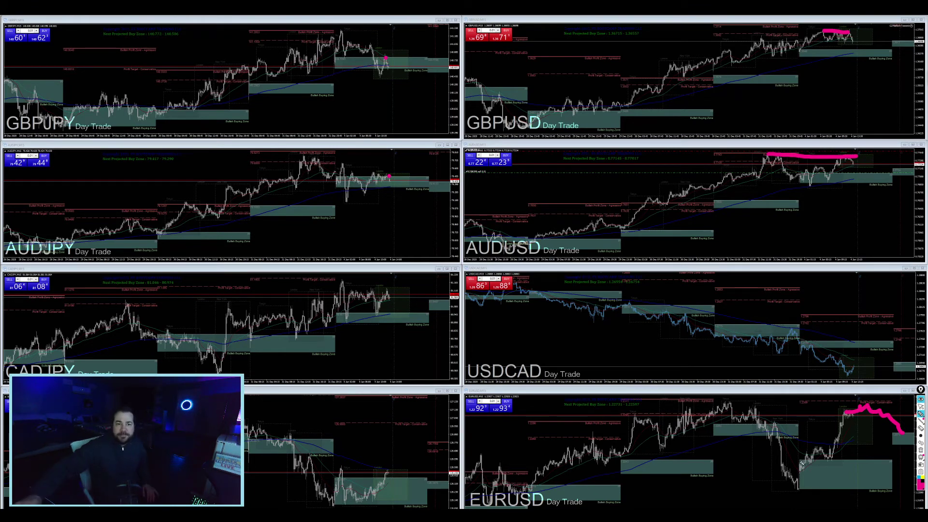
{"action": "left_click", "coordinate": [921, 450]}
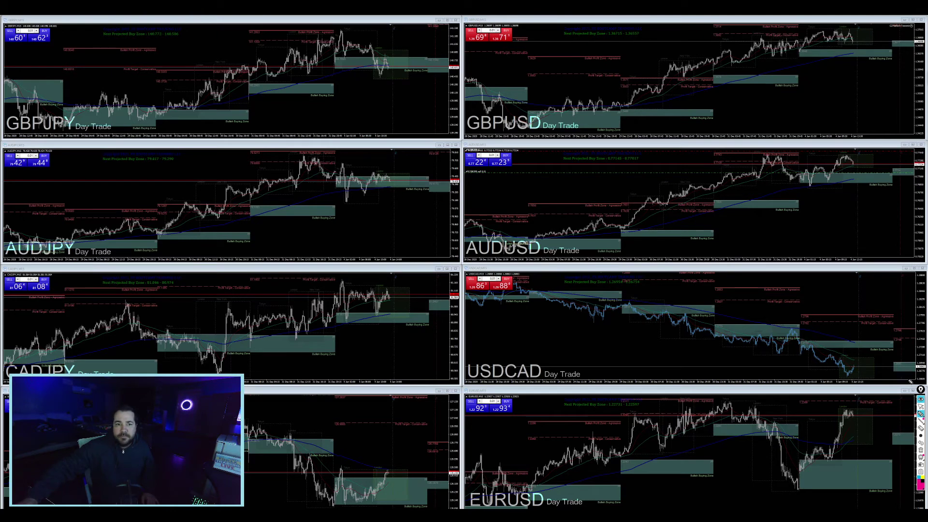
{"action": "left_click", "coordinate": [922, 401]}
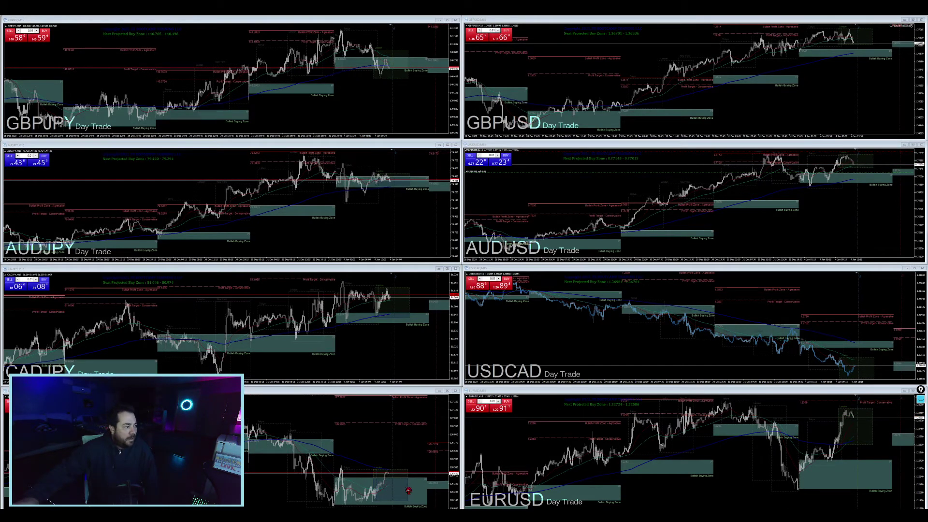
- Check the dark EURJPY chart at full size, return to the grid, and switch to the light layout with EURJPY enlarged
{"action": "left_click", "coordinate": [448, 390]}
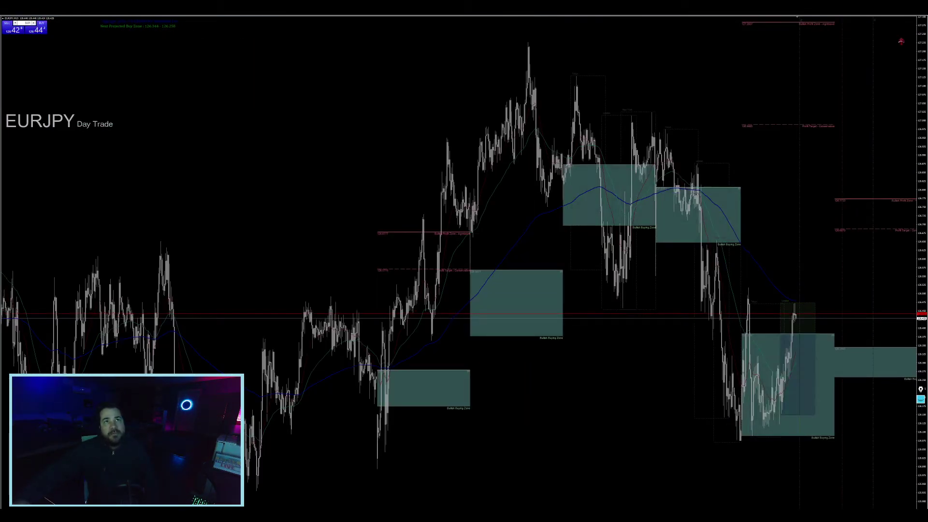
{"action": "left_click", "coordinate": [921, 17]}
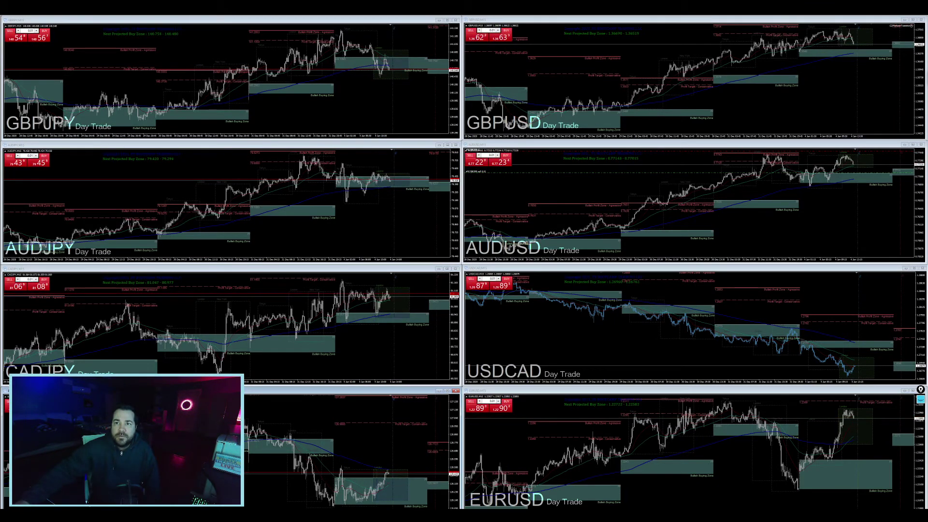
{"action": "key", "text": "ctrl+F5"}
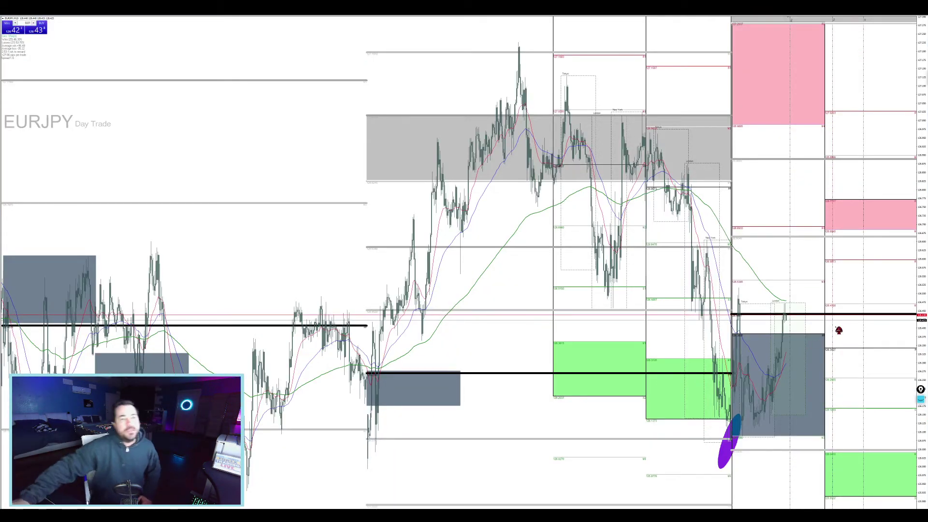
{"action": "middle_click", "coordinate": [764, 348]}
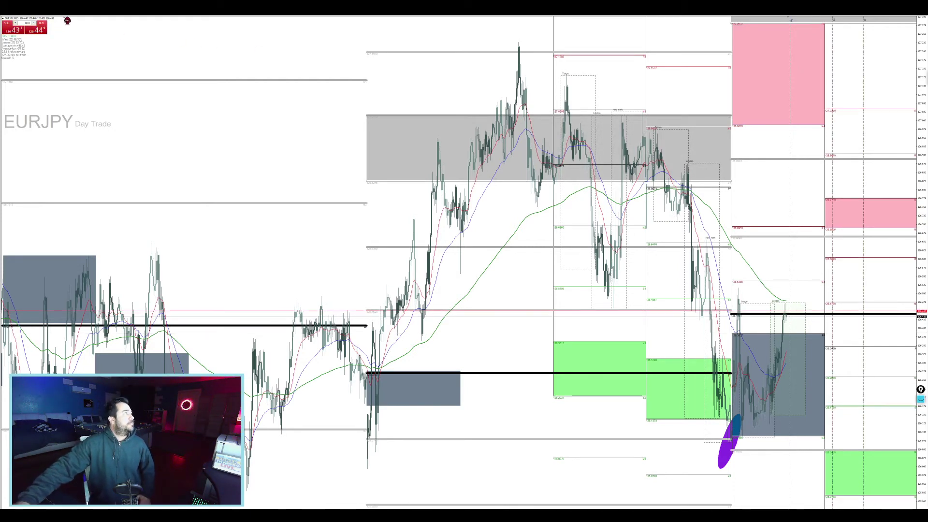
- Open a new EURJPY order, choose its volume, and set the order type to Pending Order
{"action": "left_click", "coordinate": [56, 14]}
{"action": "left_click", "coordinate": [67, 19]}
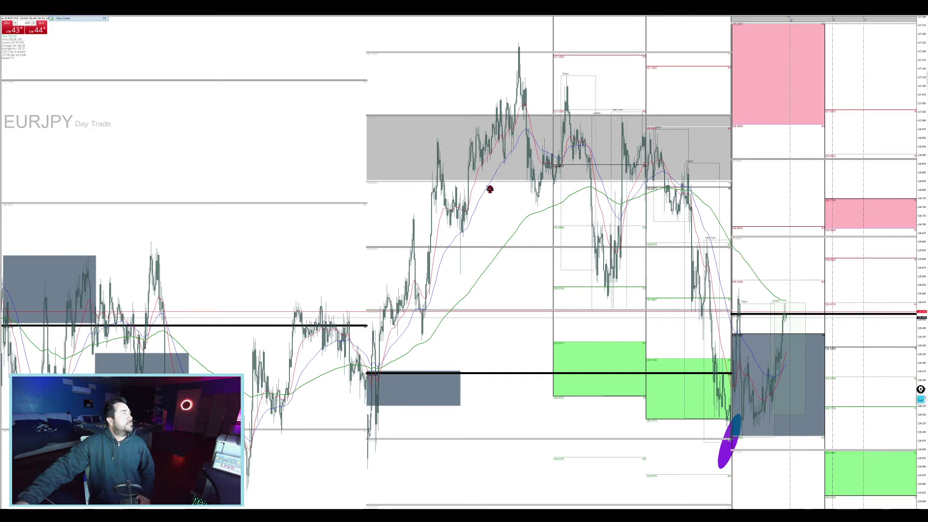
{"action": "left_click", "coordinate": [532, 210]}
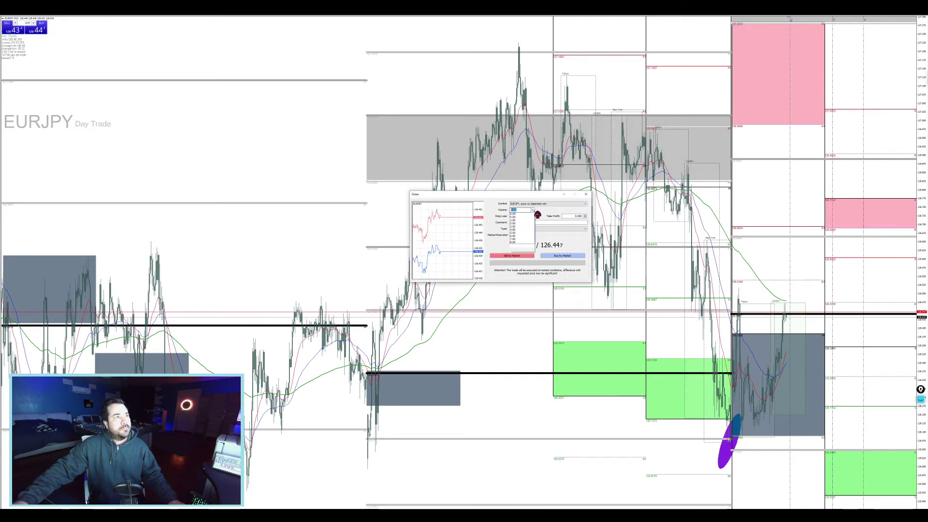
{"action": "left_click", "coordinate": [529, 224]}
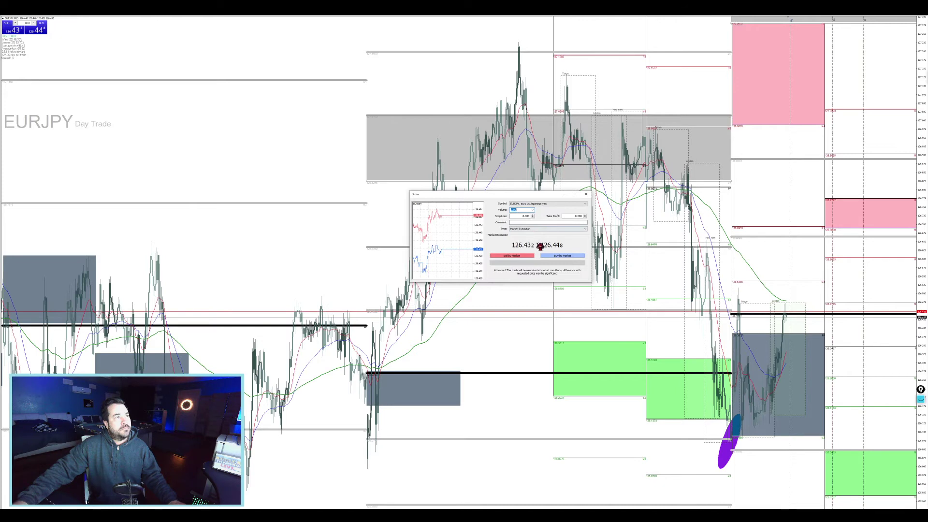
{"action": "left_click", "coordinate": [533, 229]}
{"action": "left_click", "coordinate": [532, 236]}
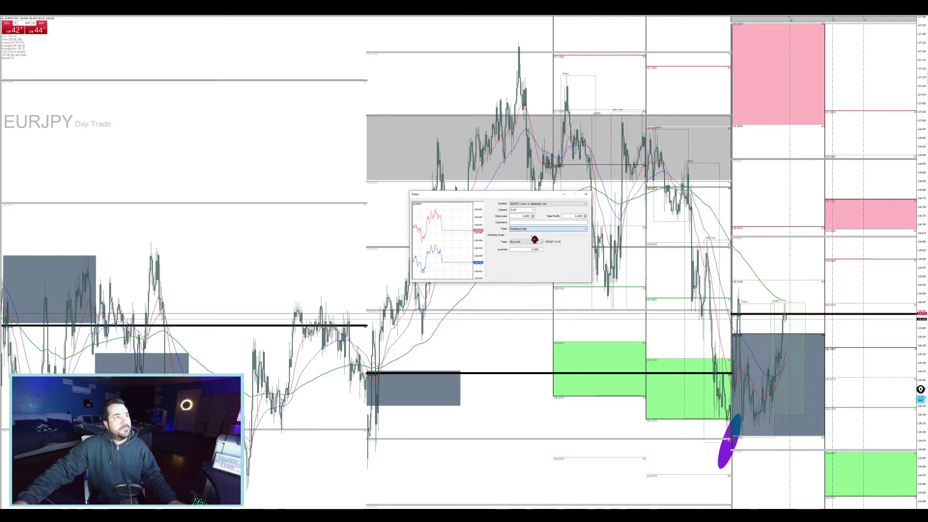
- Set the entry price of the EURJPY Buy Limit order to 126.314
{"action": "left_click_drag", "start_coordinate": [531, 249], "coordinate": [548, 250]}
{"action": "type", "text": "126.314"}
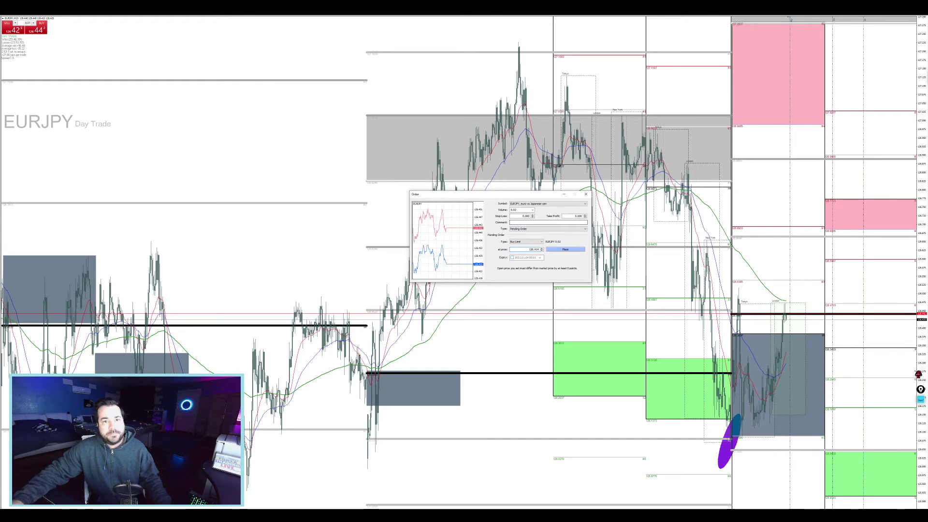
- Expand the EURJPY chart's visible price range and enter the stop loss and take profit prices for the pending order
{"action": "left_click_drag", "start_coordinate": [921, 375], "coordinate": [922, 407]}
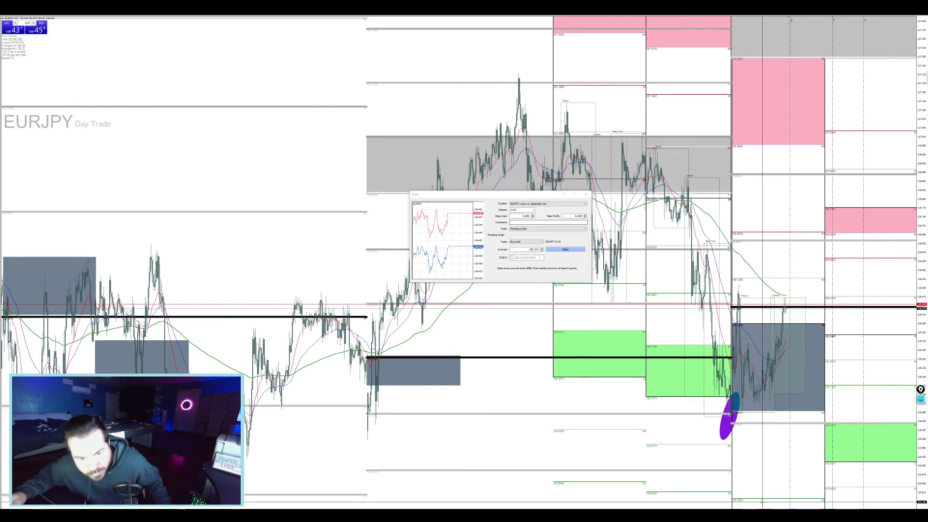
{"action": "double_click", "coordinate": [522, 217]}
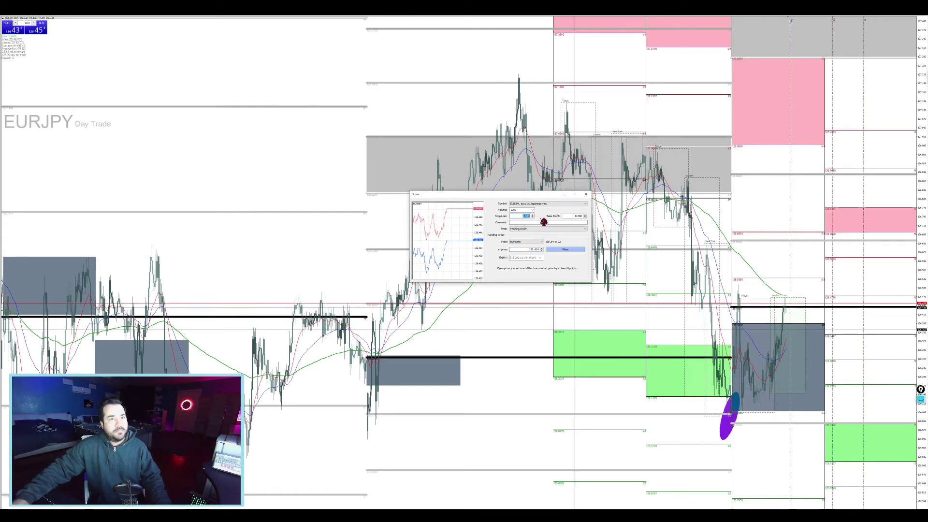
{"action": "type", "text": "126.300"}
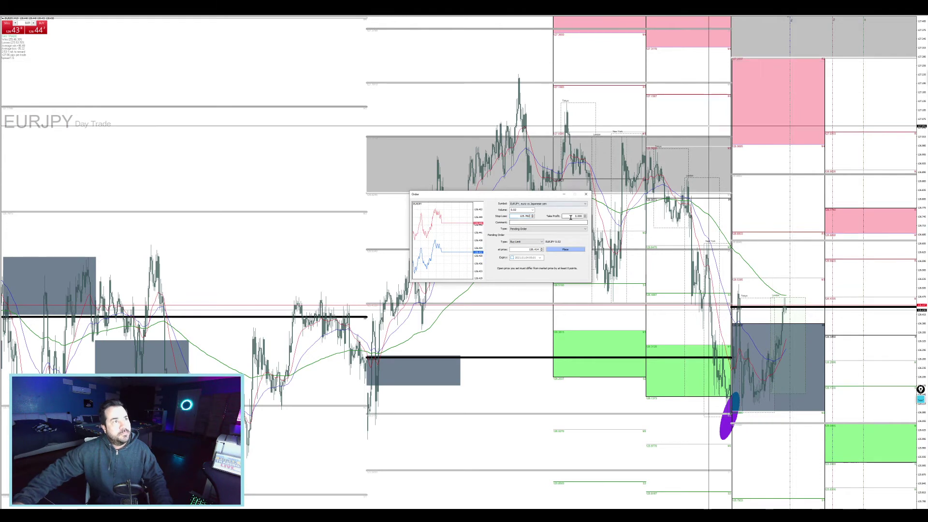
{"action": "type", "text": "127.269"}
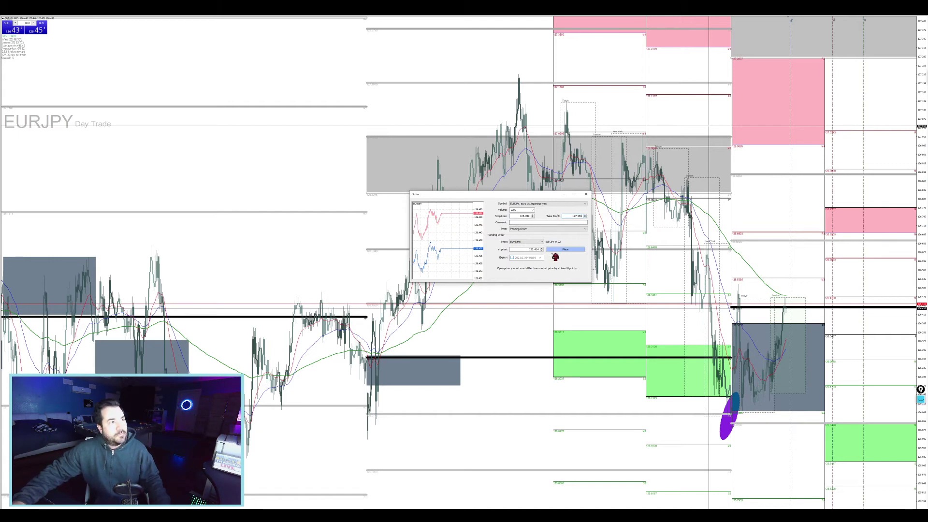
- Place the EURJPY Buy Limit order, dismiss the order window, and return the chart to the grid
{"action": "left_click", "coordinate": [564, 249]}
{"action": "left_click", "coordinate": [538, 261]}
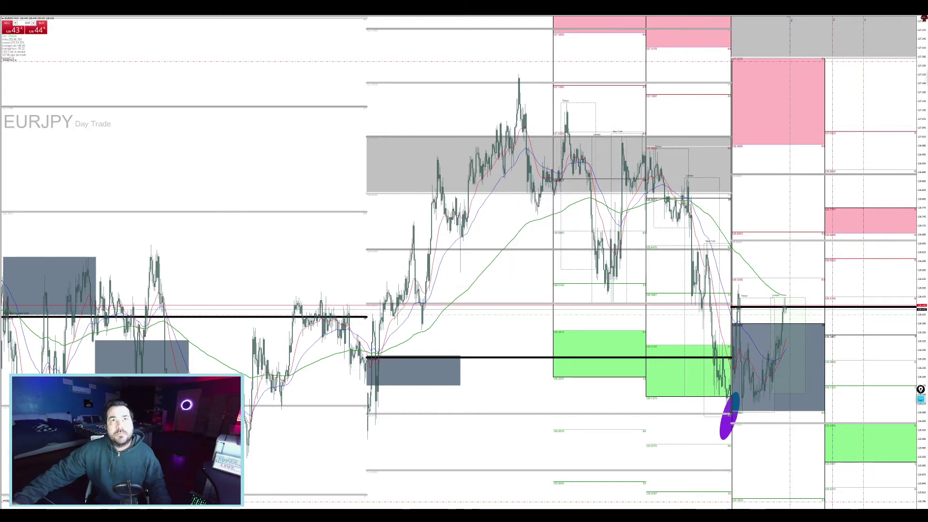
{"action": "left_click", "coordinate": [924, 27]}
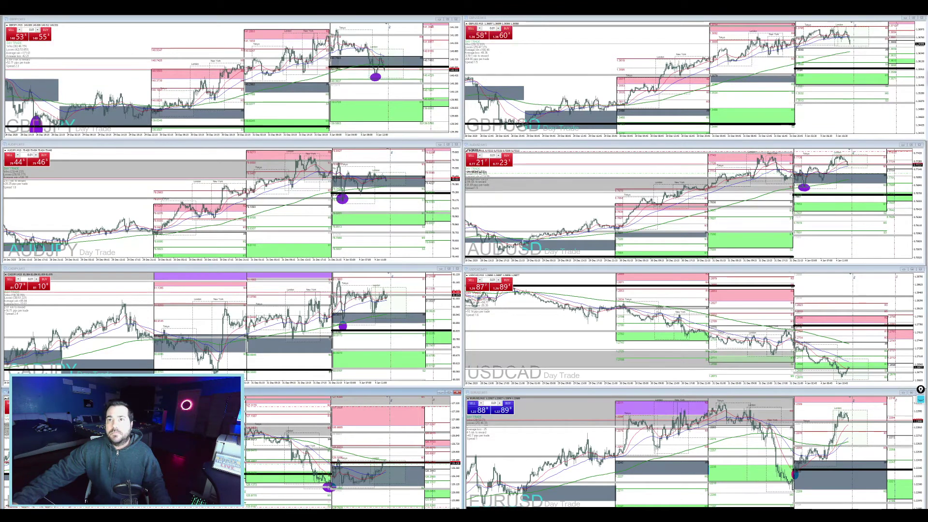
- Check the Bitcoin charts, view the ETHUSD chart at full size, and minimise its window again
{"action": "key", "text": "ctrl+F5"}
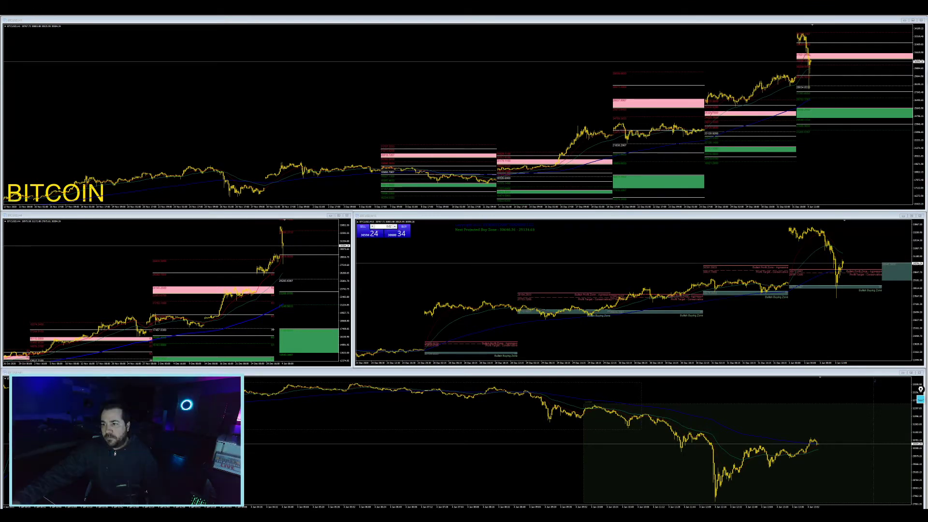
{"action": "left_click_drag", "start_coordinate": [927, 332], "coordinate": [706, 301]}
{"action": "double_click", "coordinate": [705, 301]}
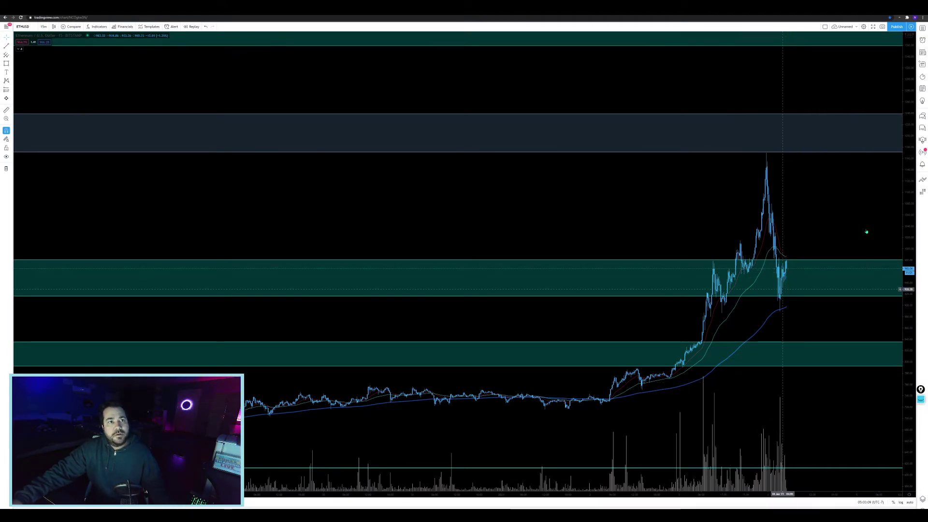
{"action": "left_click", "coordinate": [895, 15]}
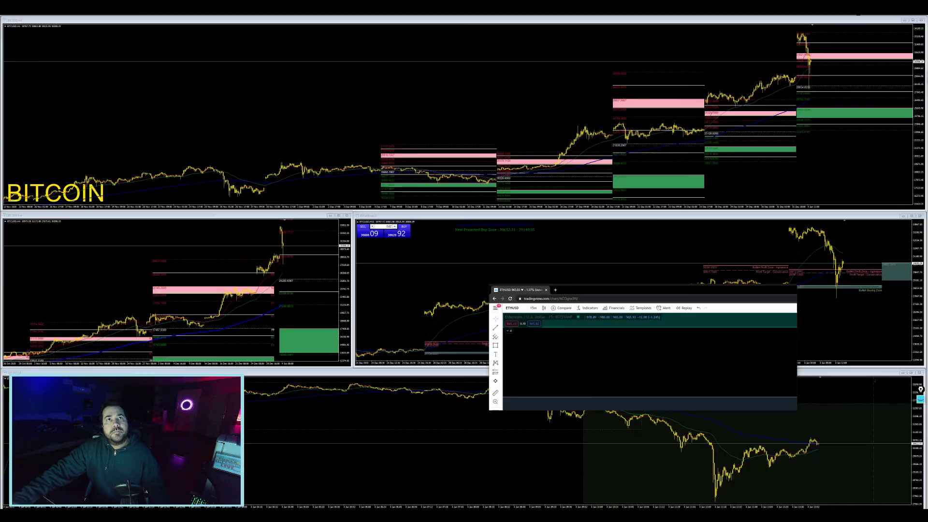
{"action": "left_click", "coordinate": [775, 293]}
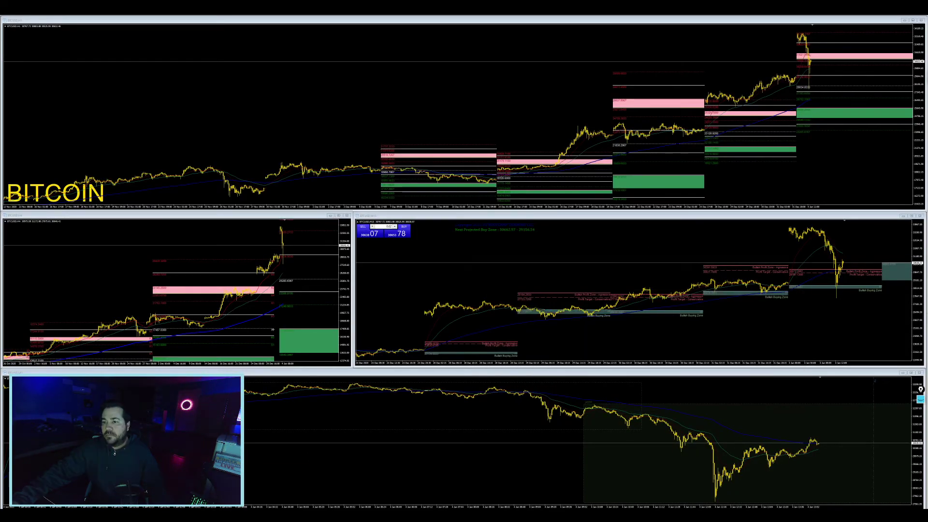
{"action": "left_click", "coordinate": [808, 285]}
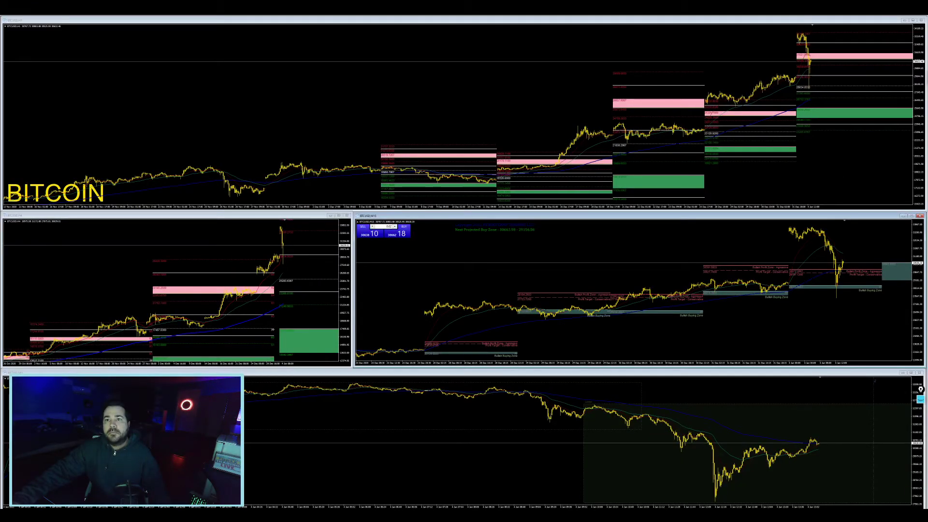
- On the dark forex grid, mark the GBPJPY peak and several points around the lower buying zones in pink, and erase the marks
{"action": "key", "text": "ctrl+F5"}
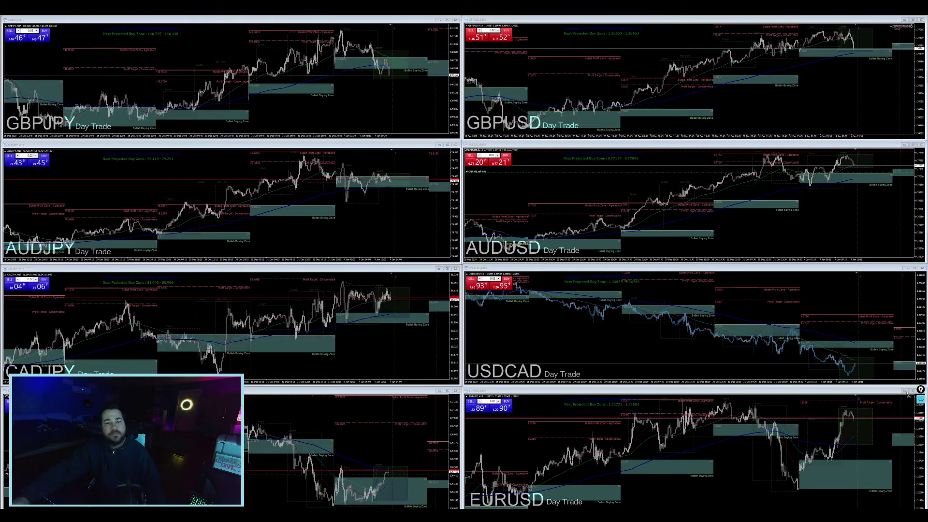
{"action": "left_click", "coordinate": [921, 399]}
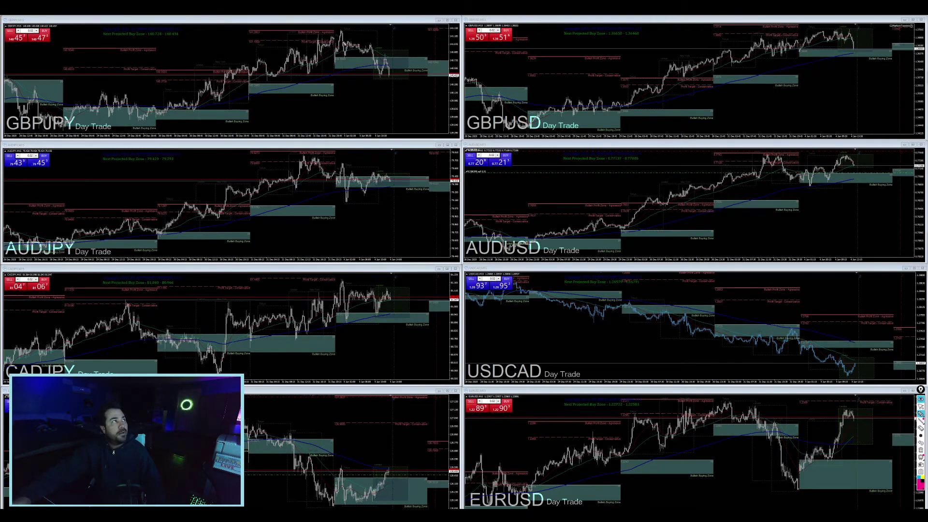
{"action": "left_click_drag", "start_coordinate": [346, 37], "coordinate": [344, 42]}
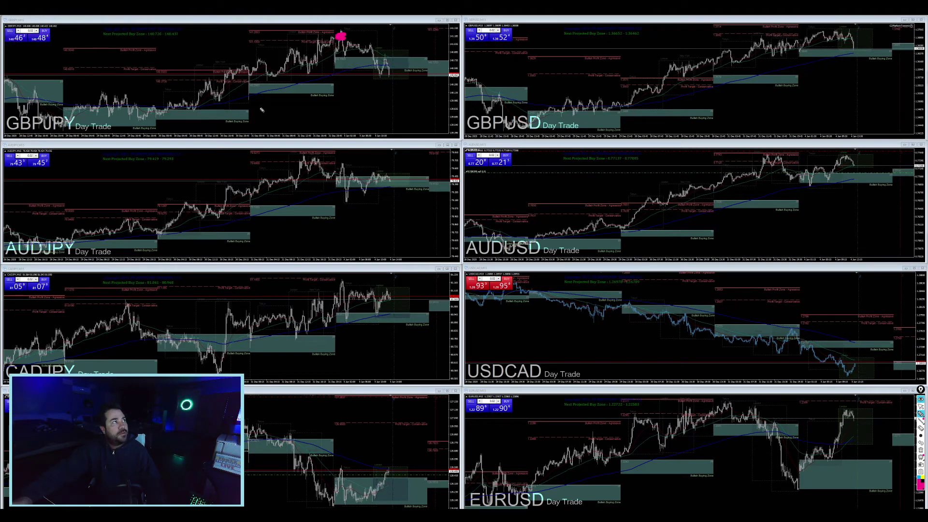
{"action": "left_click", "coordinate": [193, 109]}
{"action": "left_click", "coordinate": [118, 108]}
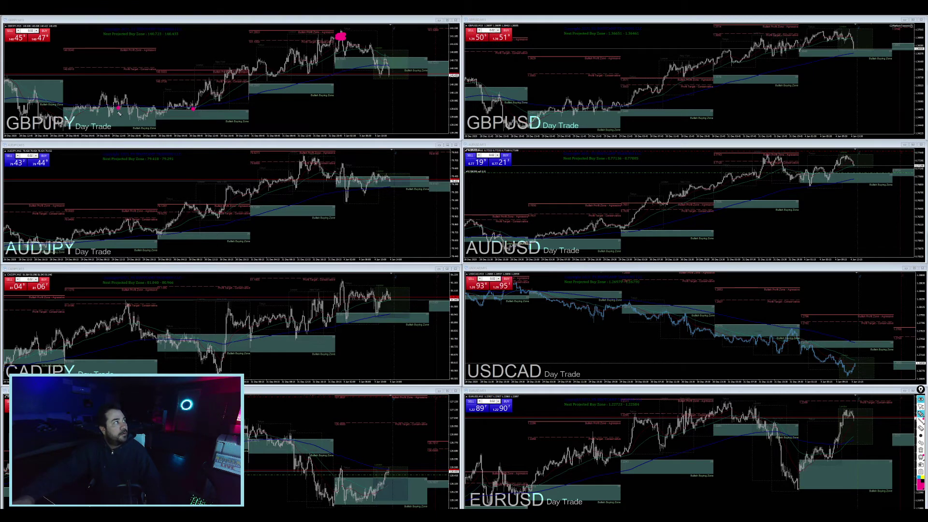
{"action": "left_click", "coordinate": [108, 108]}
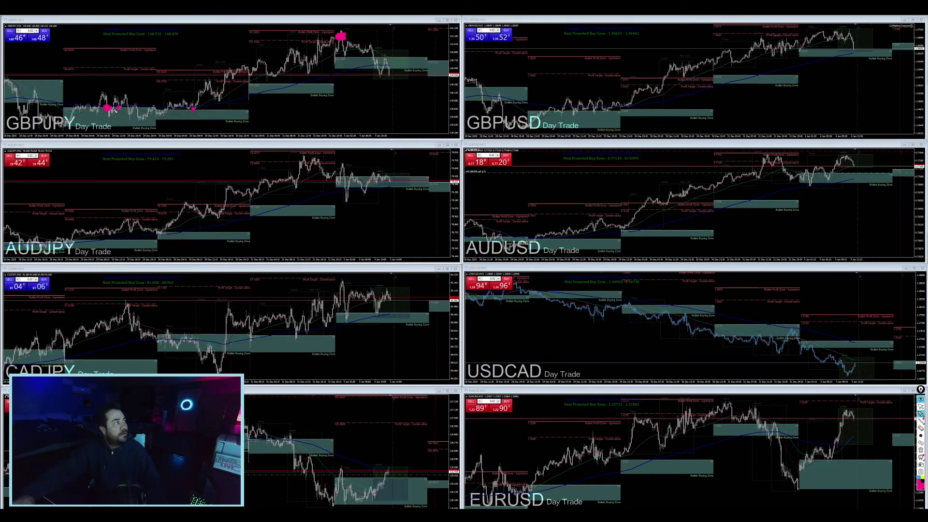
{"action": "left_click", "coordinate": [117, 108]}
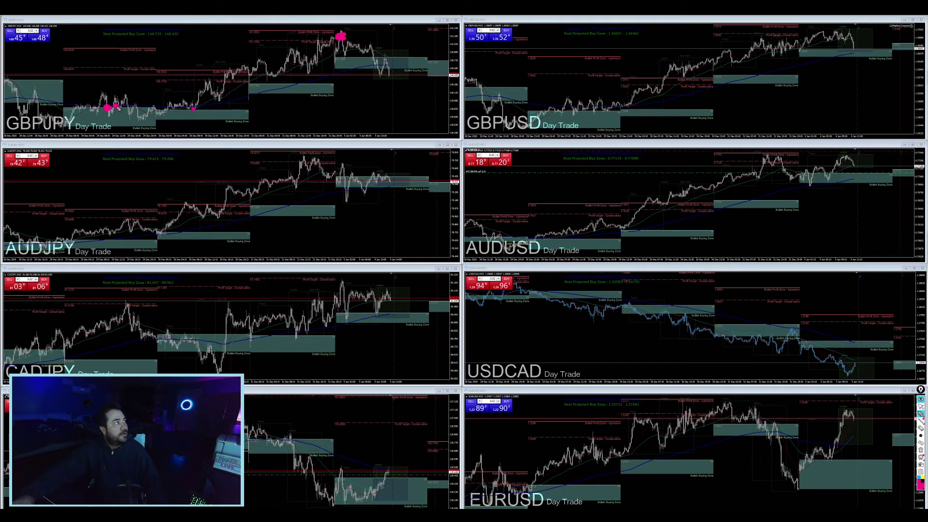
{"action": "left_click", "coordinate": [161, 114]}
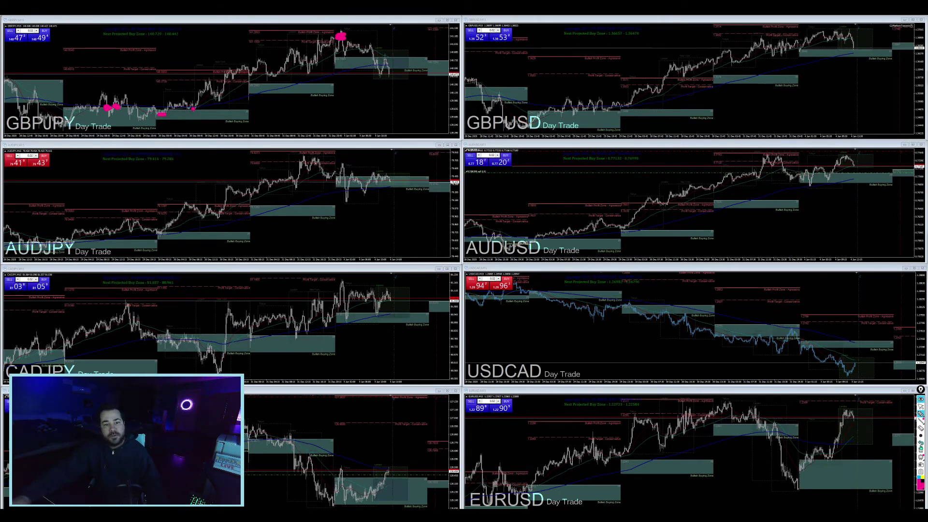
{"action": "left_click", "coordinate": [921, 449]}
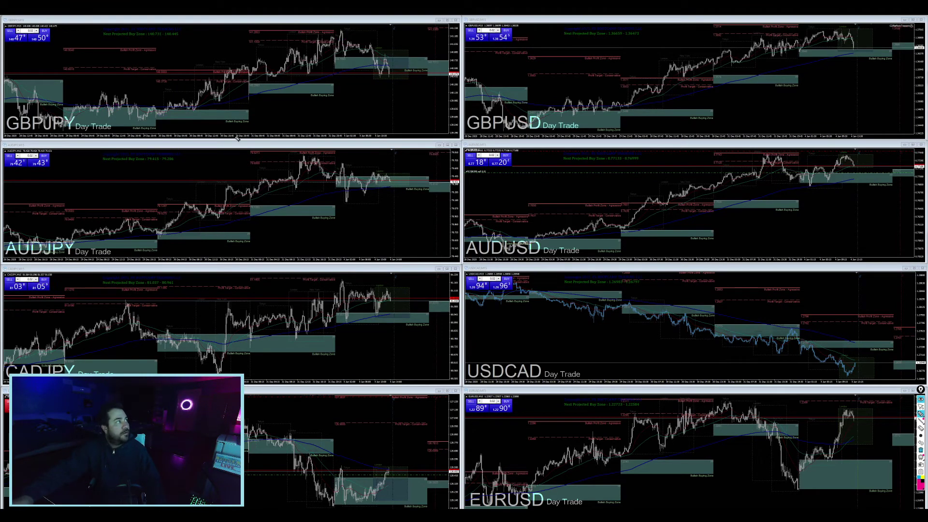
- Mark two low GBPJPY points and the peak with pink dots, clear them, and close the annotation tools
{"action": "left_click", "coordinate": [118, 106]}
{"action": "left_click", "coordinate": [160, 114]}
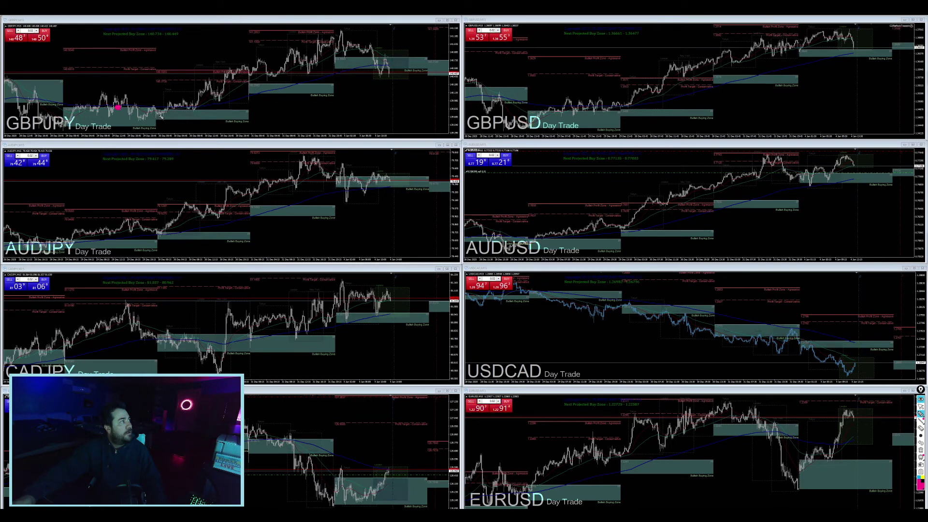
{"action": "left_click", "coordinate": [340, 37]}
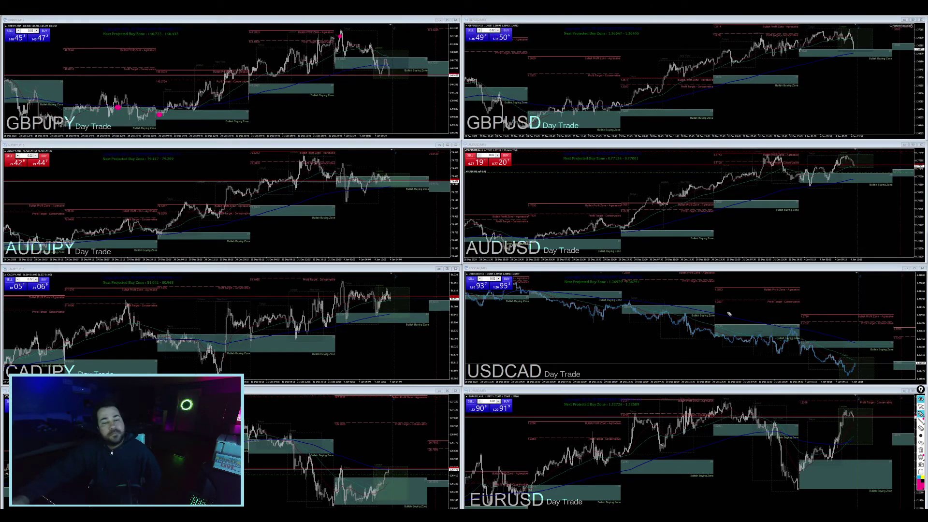
{"action": "left_click", "coordinate": [922, 450]}
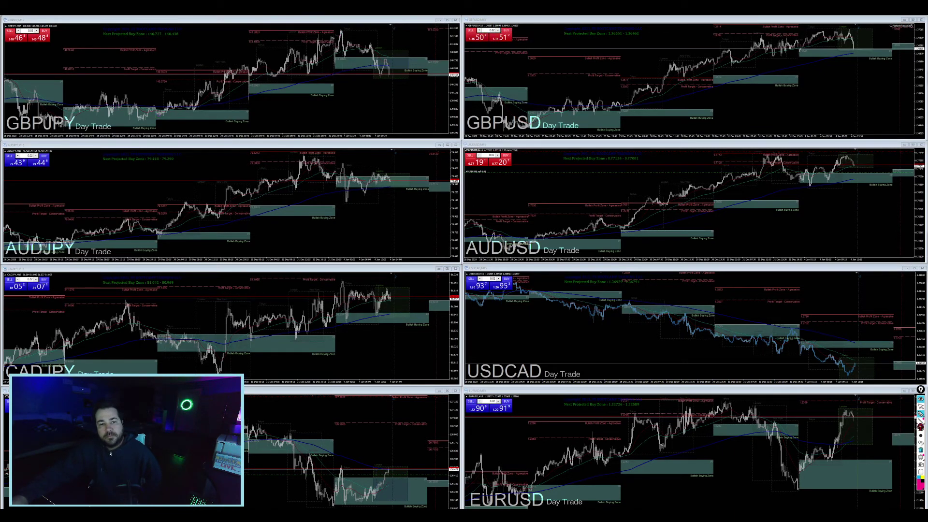
{"action": "left_click", "coordinate": [921, 399]}
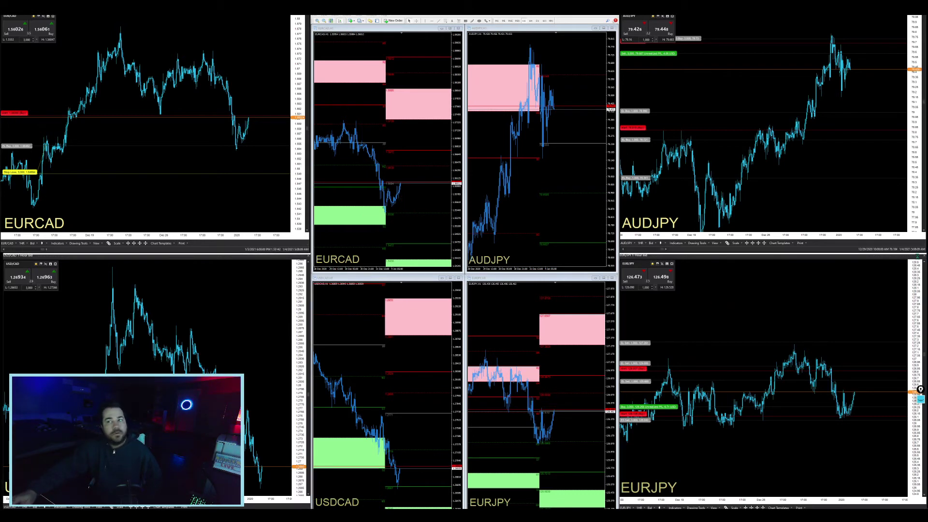
- Remove the pending buy order from the EURCAD chart
{"action": "left_click", "coordinate": [805, 309]}
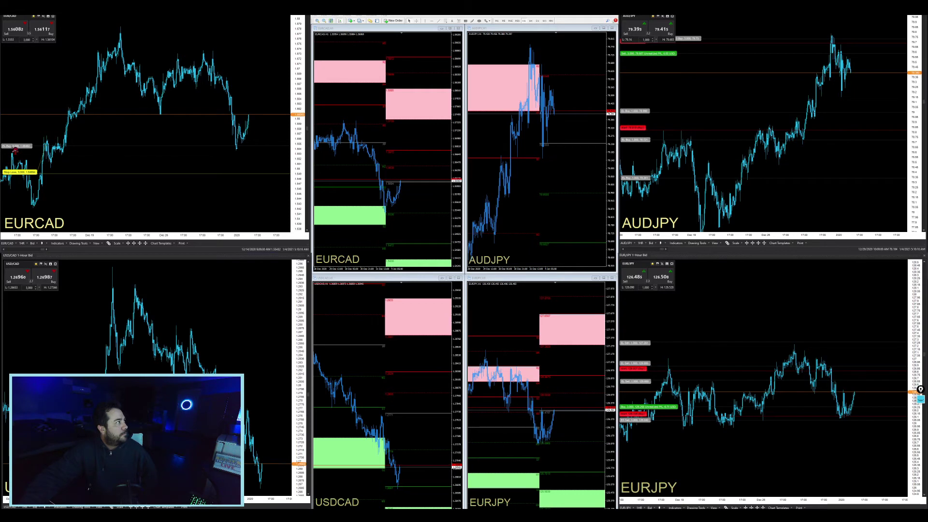
{"action": "right_click", "coordinate": [16, 151]}
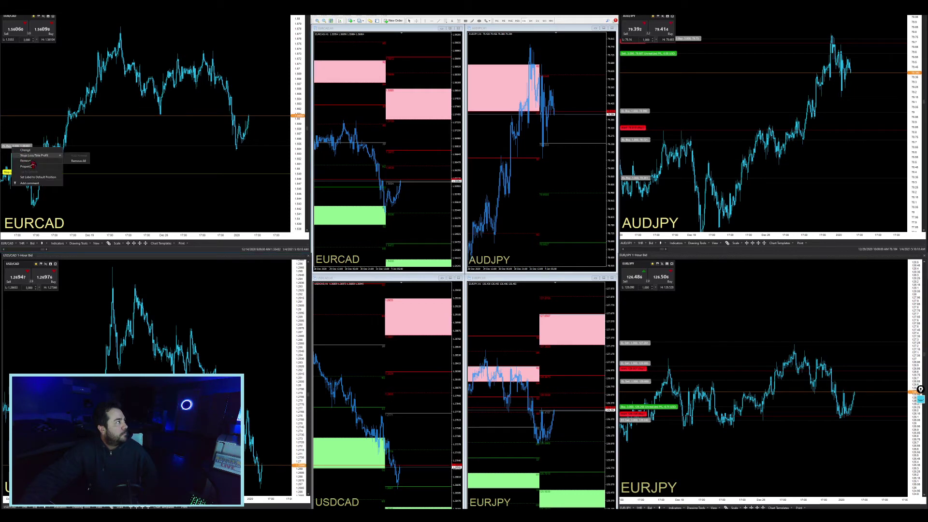
{"action": "left_click", "coordinate": [29, 160]}
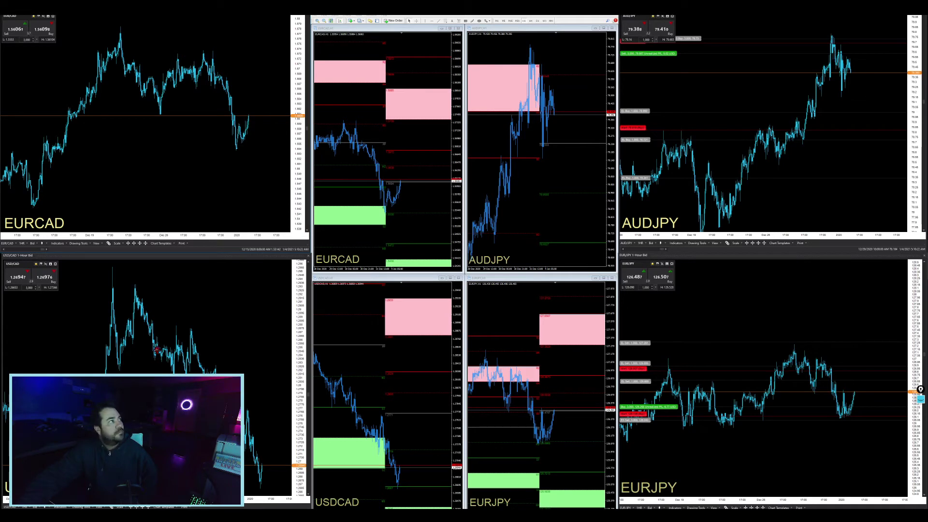
- Draw a pink horizontal line beneath the USDCAD low with a vertical stroke rising from it, and clear the annotations
{"action": "left_click", "coordinate": [414, 492]}
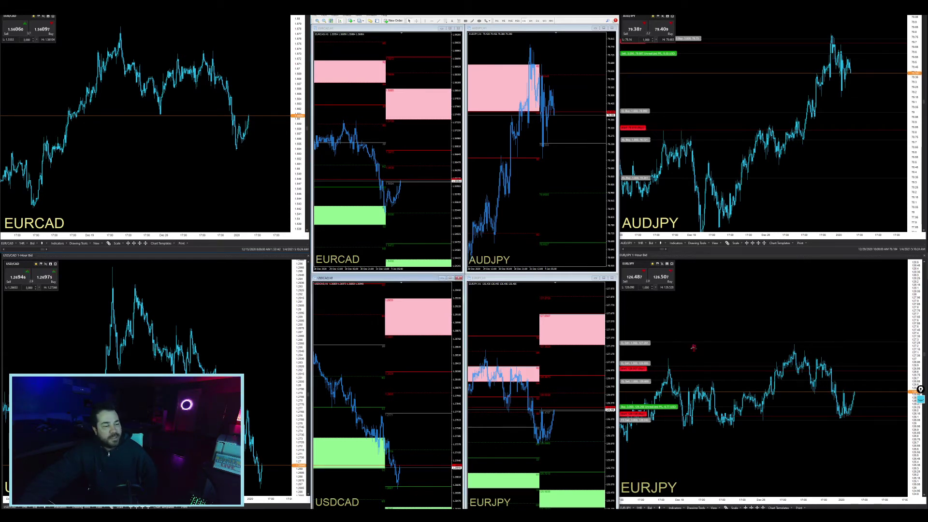
{"action": "left_click", "coordinate": [925, 409]}
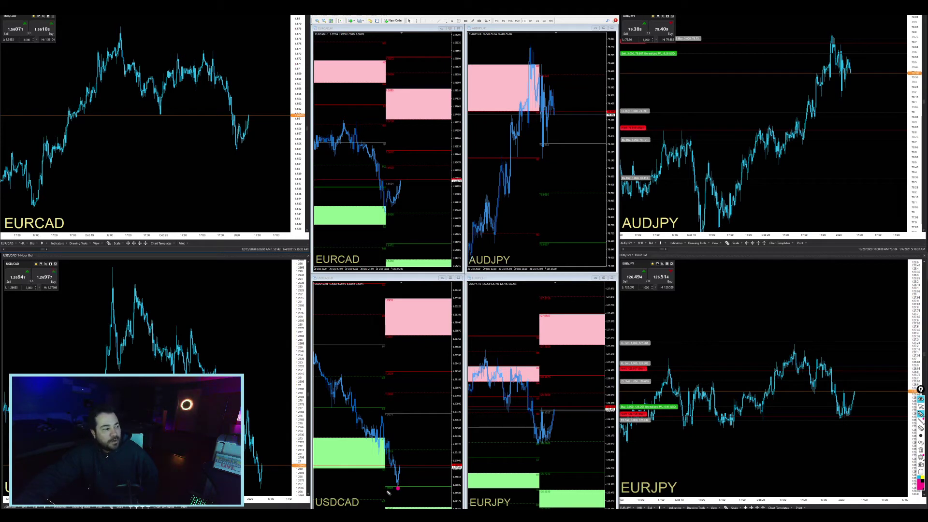
{"action": "left_click_drag", "start_coordinate": [396, 489], "coordinate": [421, 503]}
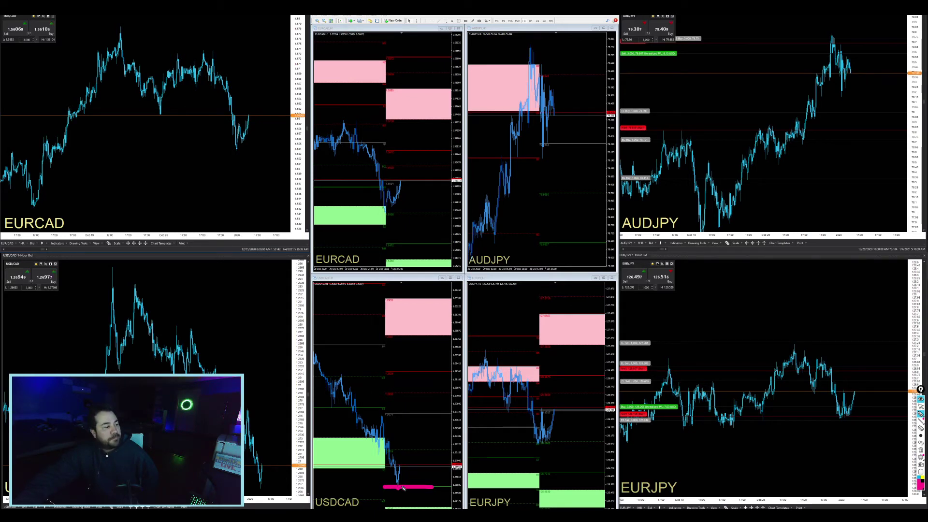
{"action": "left_click_drag", "start_coordinate": [398, 489], "coordinate": [398, 467]}
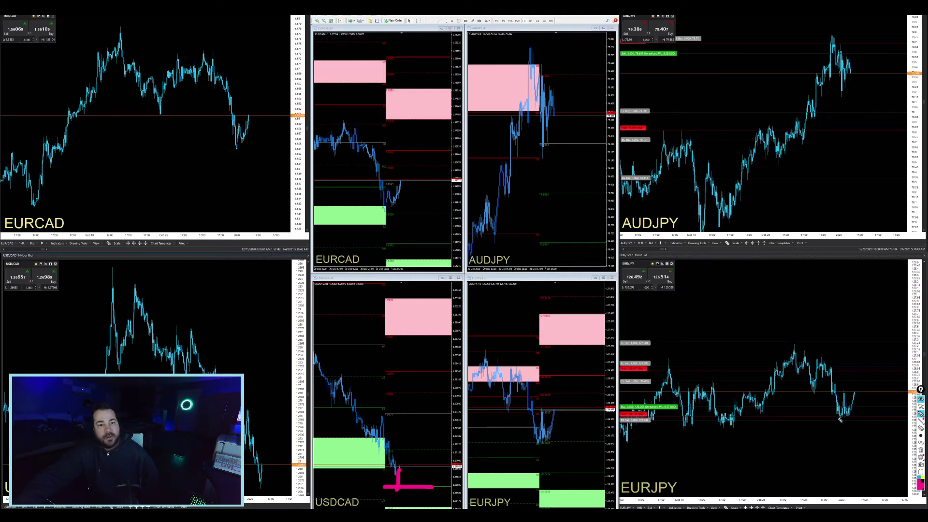
{"action": "left_click", "coordinate": [921, 451]}
{"action": "left_click", "coordinate": [920, 402]}
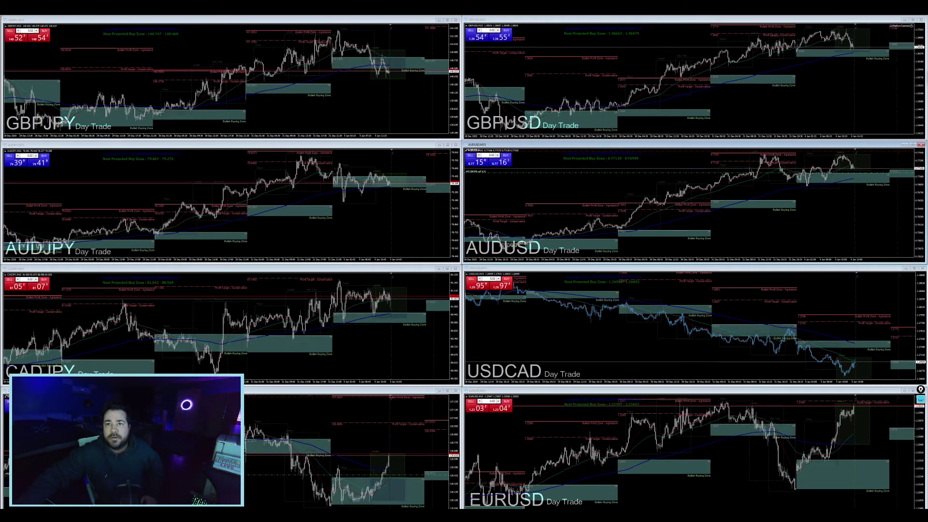
- Switch to the ETHUSD chart, reduce its window to view the Bitcoin charts, and minimise it
{"action": "key", "text": "ctrl+F5"}
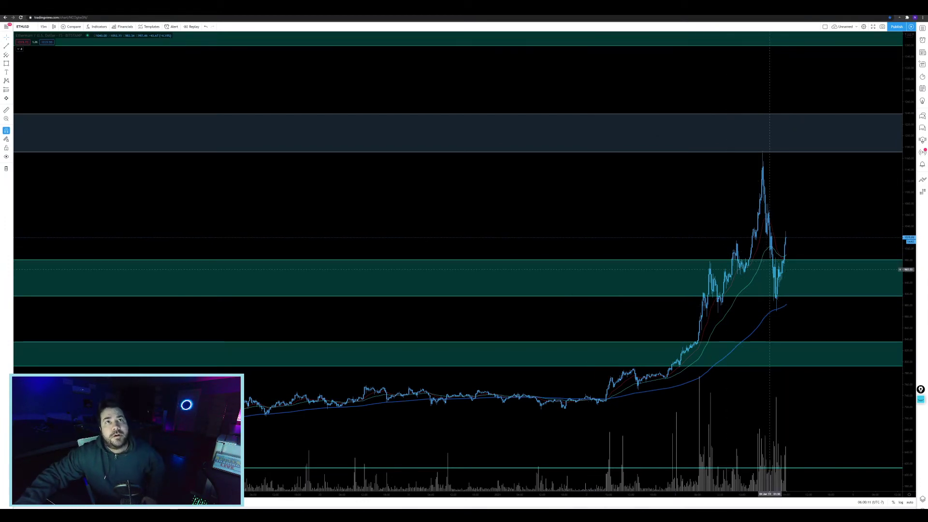
{"action": "double_click", "coordinate": [826, 11]}
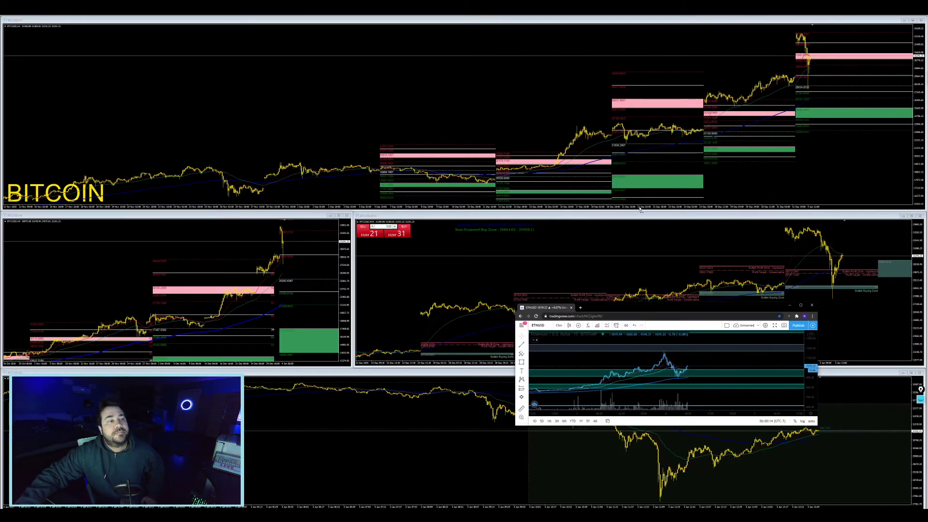
{"action": "key", "text": "super+Down"}
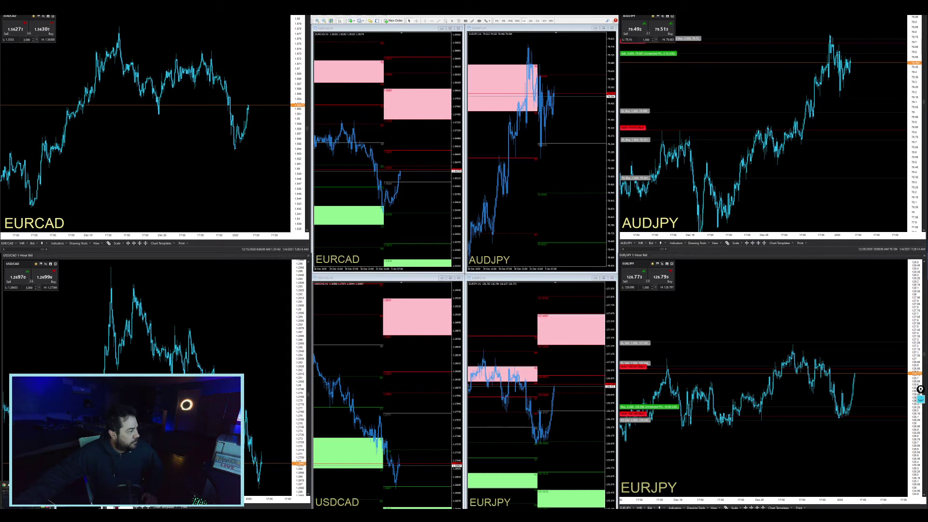
- Switch to the MASTER ACCOUNT Google Sheet and record a 3.98 profit below the 20 Dec 20 trade on the Four Horseman (EURJPY) sheet
{"action": "left_click", "coordinate": [26, 497]}
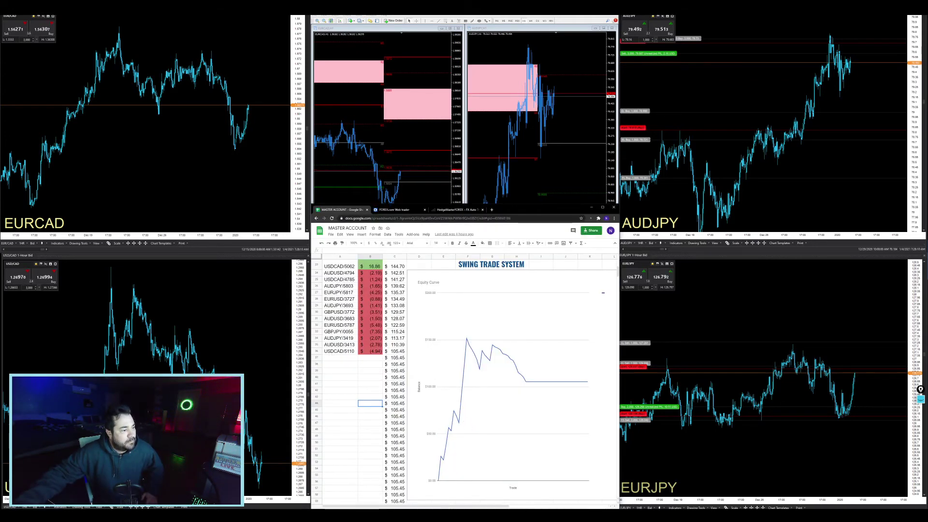
{"action": "left_click", "coordinate": [542, 510]}
{"action": "left_click", "coordinate": [356, 418]}
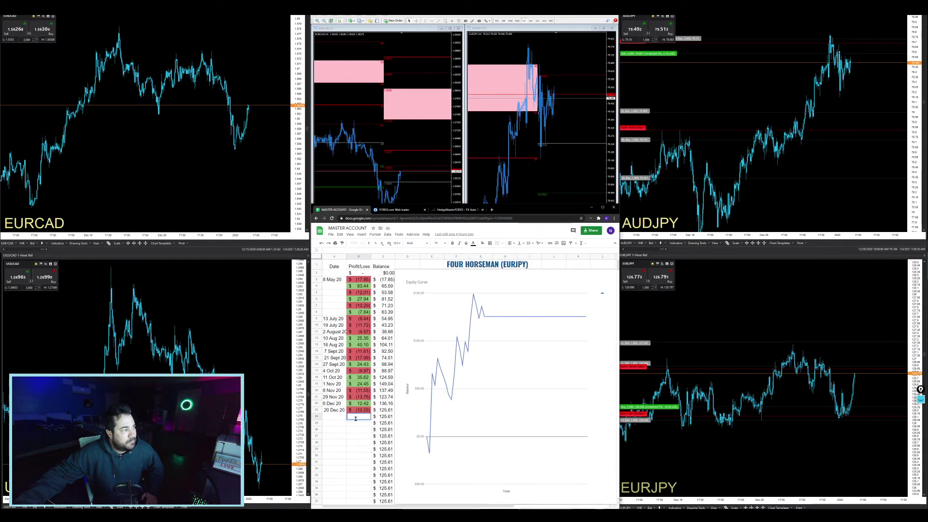
{"action": "left_click", "coordinate": [356, 419]}
{"action": "type", "text": "3."}
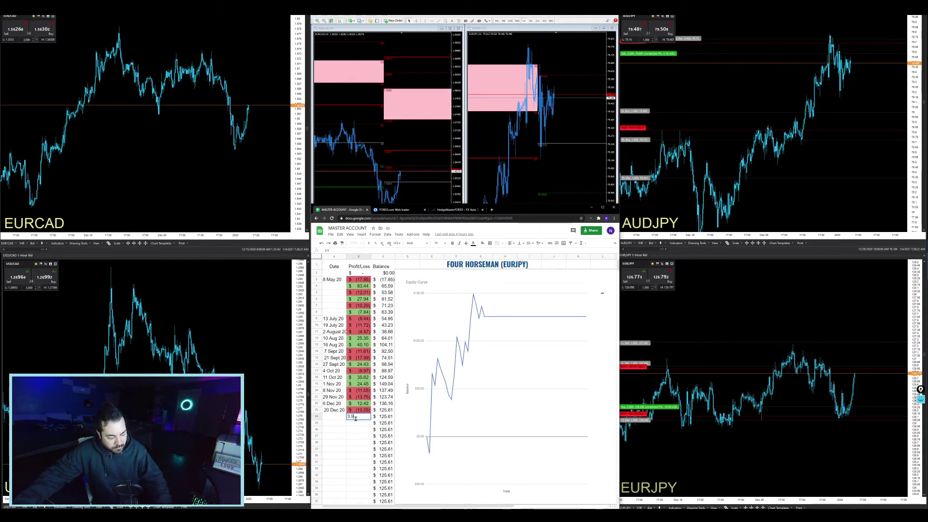
{"action": "type", "text": "98"}
{"action": "key", "text": "Return"}
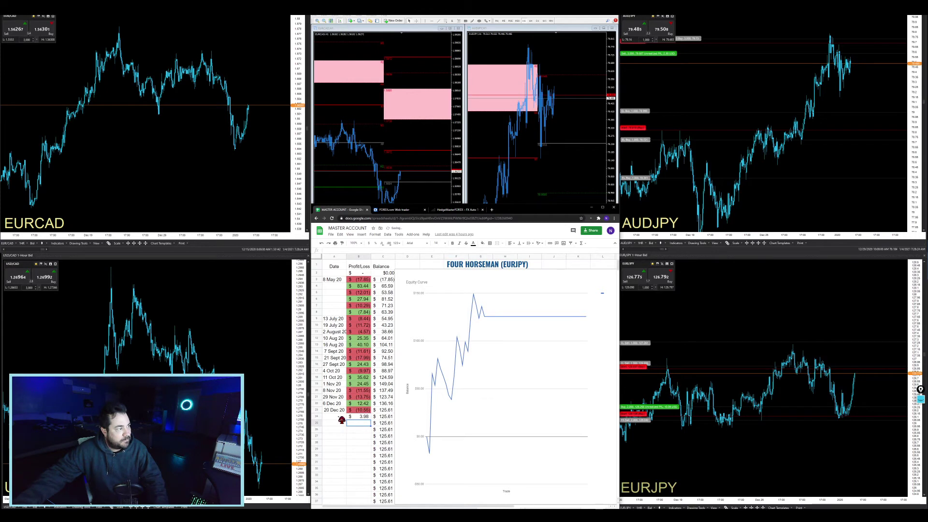
- Enter the date 3 January 2021 beside the 3.98 profit on the Four Horseman (EURJPY) sheet
{"action": "right_click", "coordinate": [342, 419]}
{"action": "left_click", "coordinate": [358, 260]}
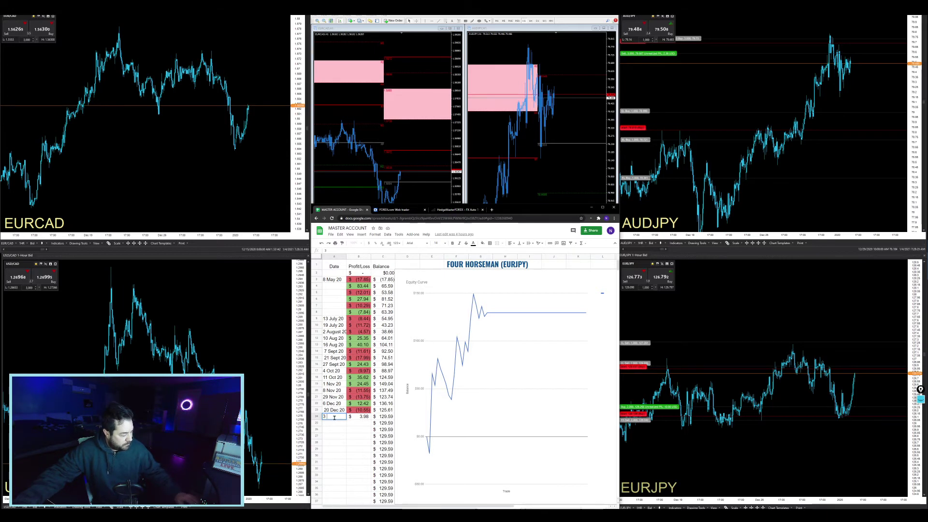
{"action": "type", "text": "January 2021"}
{"action": "left_click", "coordinate": [359, 449]}
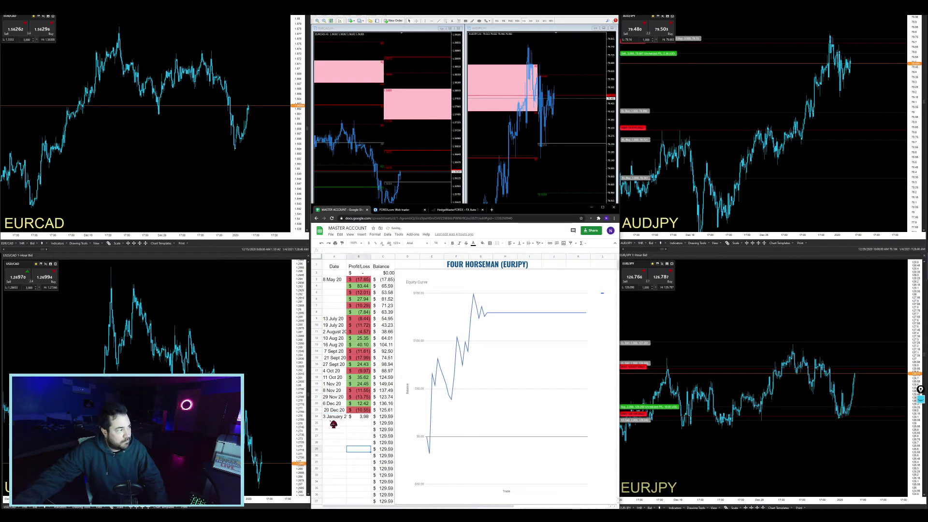
{"action": "right_click", "coordinate": [334, 417]}
{"action": "left_click", "coordinate": [334, 469]}
- Fill the 3.98 profit cell with green to match the other winning trades
{"action": "left_click", "coordinate": [361, 417]}
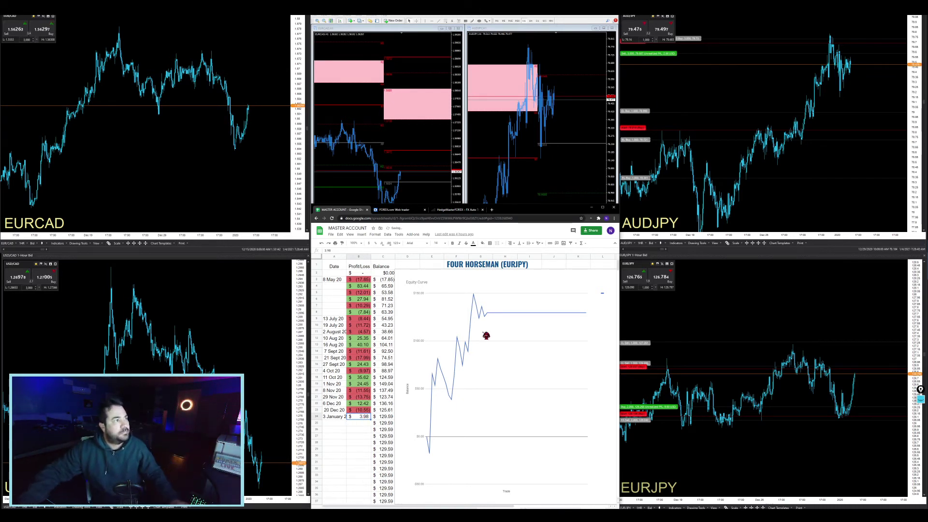
{"action": "left_click", "coordinate": [488, 246]}
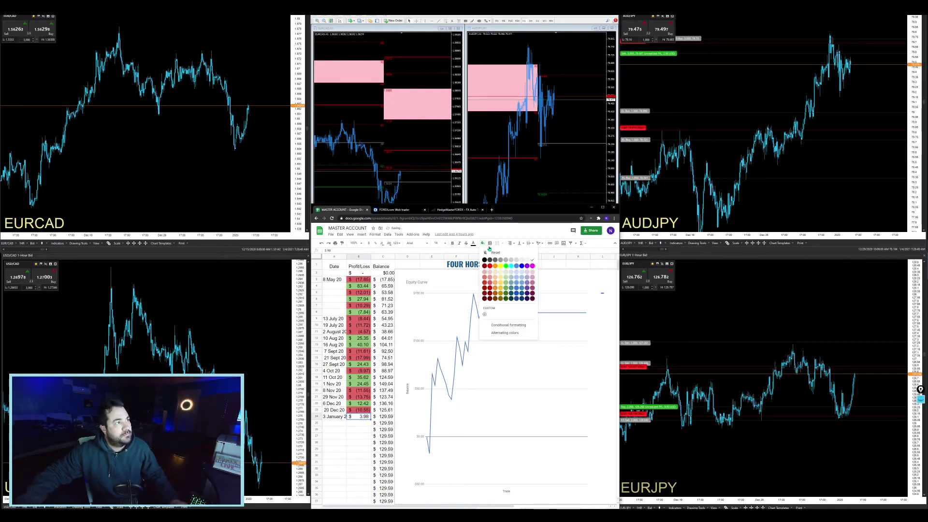
{"action": "left_click", "coordinate": [507, 289]}
{"action": "left_click", "coordinate": [359, 475]}
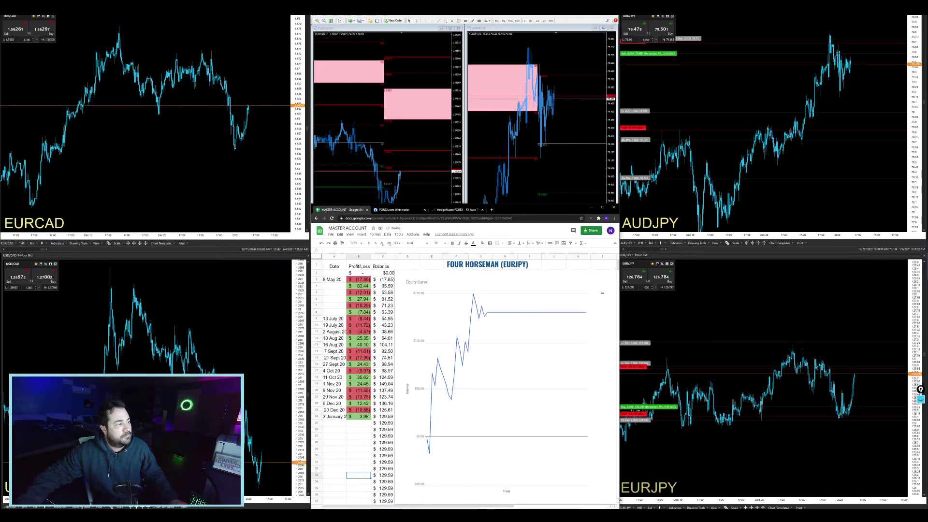
- Record a 3.98 EURJPY profit below the 3 Jan 21 USDCAD trade on the Four Horseman (COMBINED) sheet, and minimise the browser
{"action": "left_click", "coordinate": [364, 511]}
{"action": "left_click", "coordinate": [386, 416]}
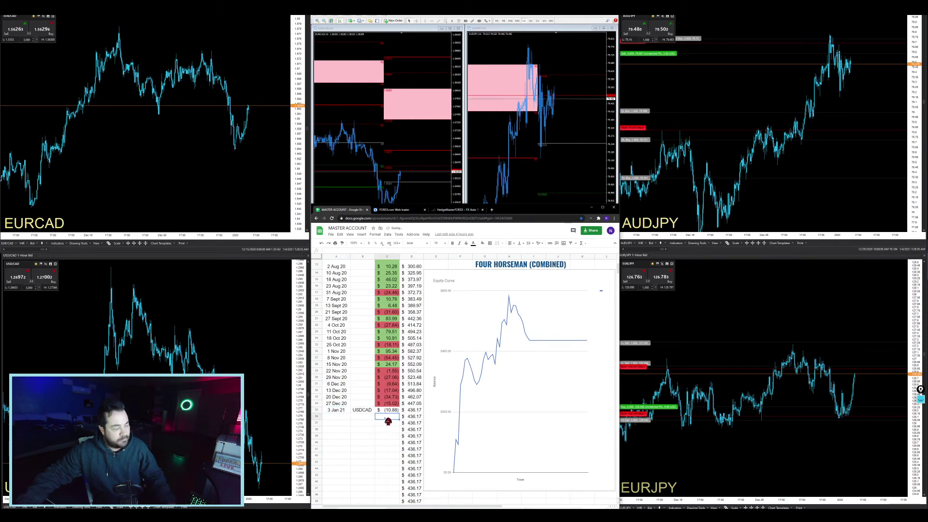
{"action": "type", "text": "3.9"}
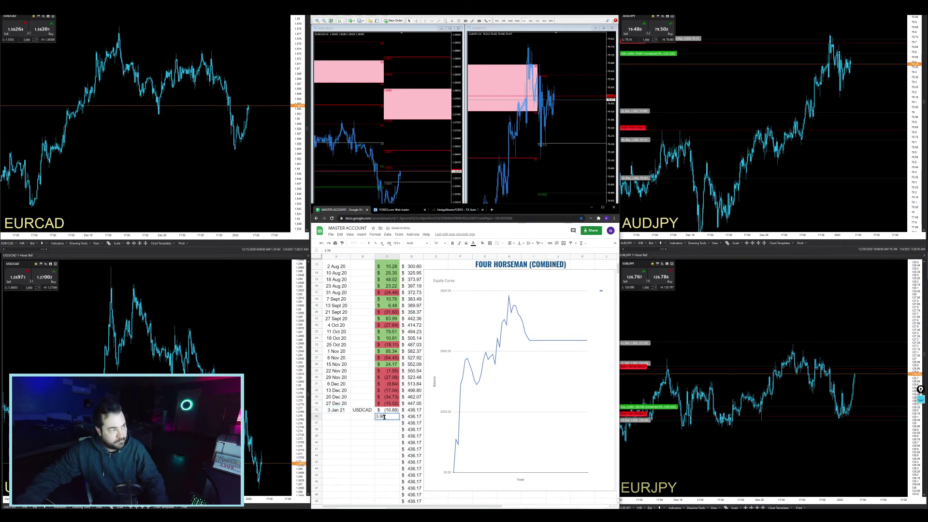
{"action": "type", "text": "8"}
{"action": "left_click", "coordinate": [363, 419]}
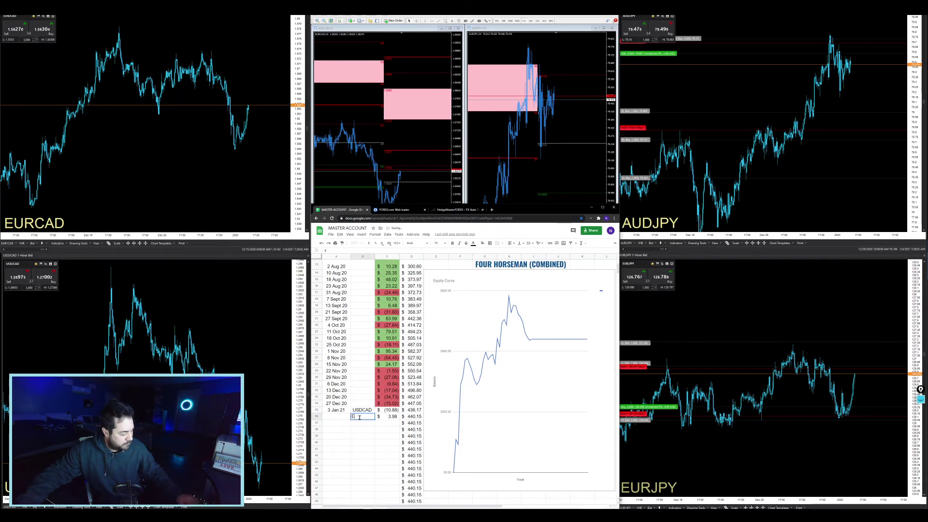
{"action": "type", "text": "EURJPY"}
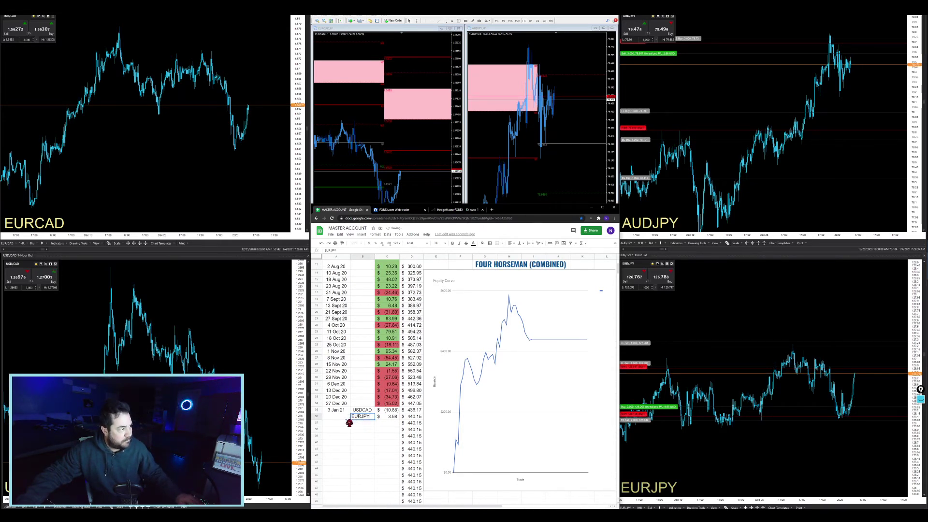
{"action": "key", "text": "Left"}
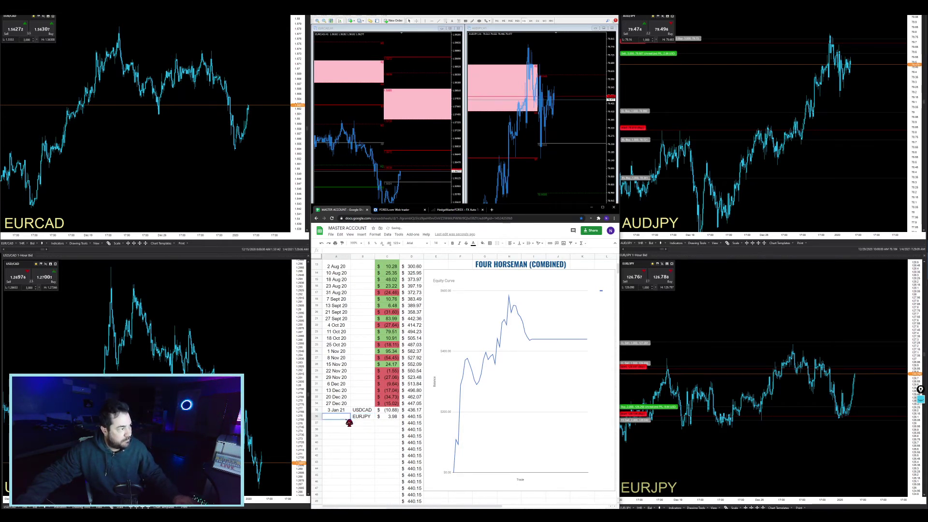
{"action": "left_click", "coordinate": [387, 430]}
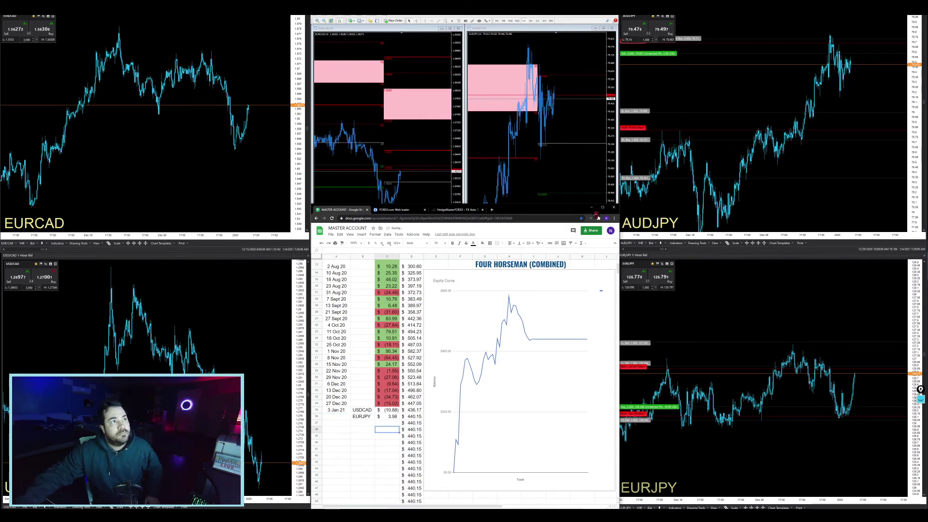
{"action": "left_click", "coordinate": [592, 207]}
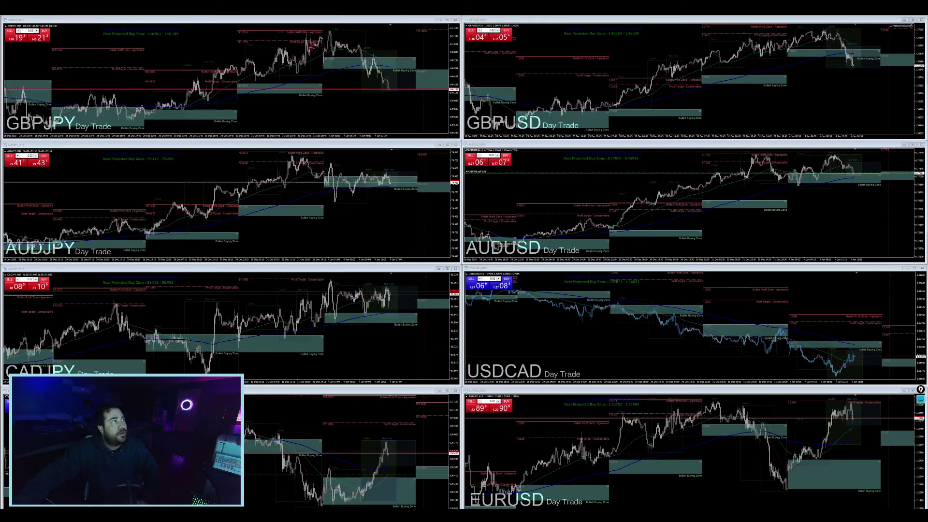
- Draw a pink arc over the GBPJPY peak and decline, and a short falling stroke along the latest GBPUSD drop
{"action": "key", "text": "ctrl+shift+3"}
{"action": "mouse_move", "coordinate": [285, 43]}
{"action": "left_mouse_down"}
{"action": "mouse_move", "coordinate": [356, 45]}
{"action": "mouse_move", "coordinate": [385, 95]}
{"action": "left_mouse_up"}
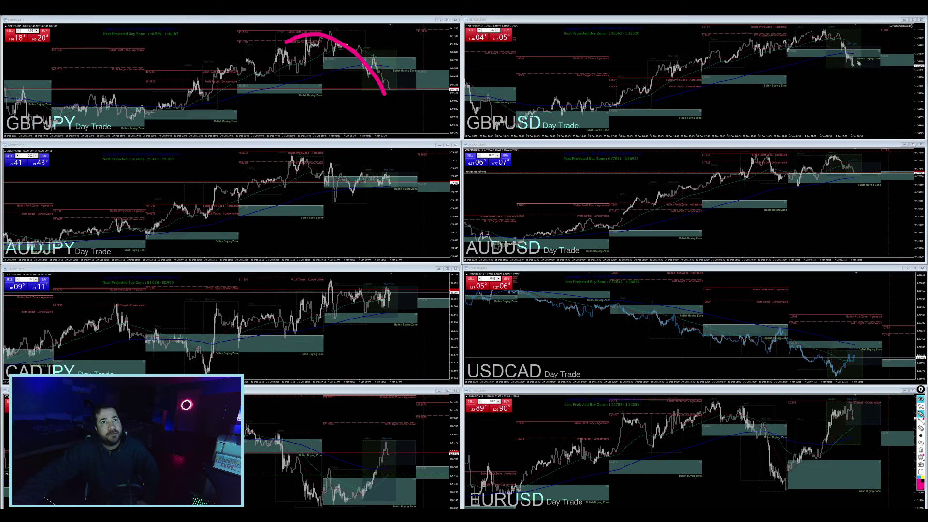
{"action": "left_click_drag", "start_coordinate": [842, 34], "coordinate": [857, 62]}
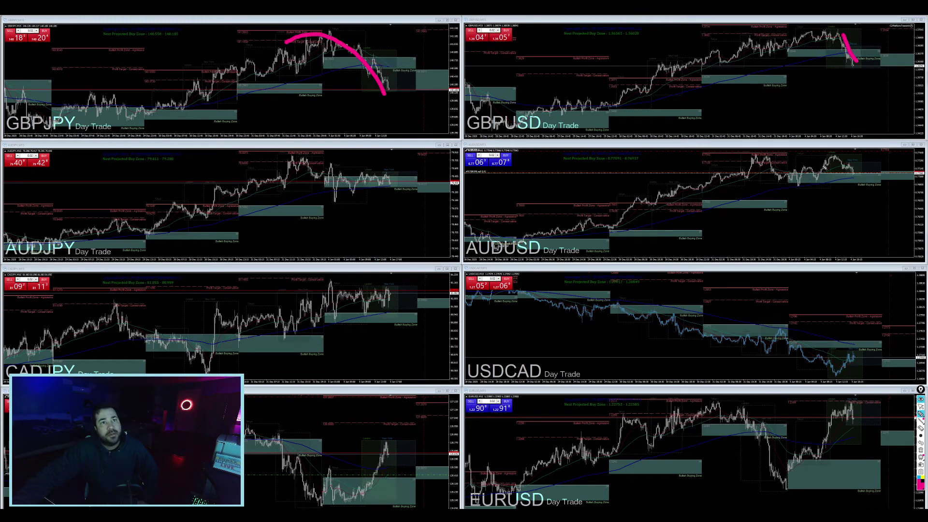
- Draw a pink line across the AUDUSD highs, circle the AUDUSD label, and mark the current price with a short dash
{"action": "left_click_drag", "start_coordinate": [753, 155], "coordinate": [851, 156]}
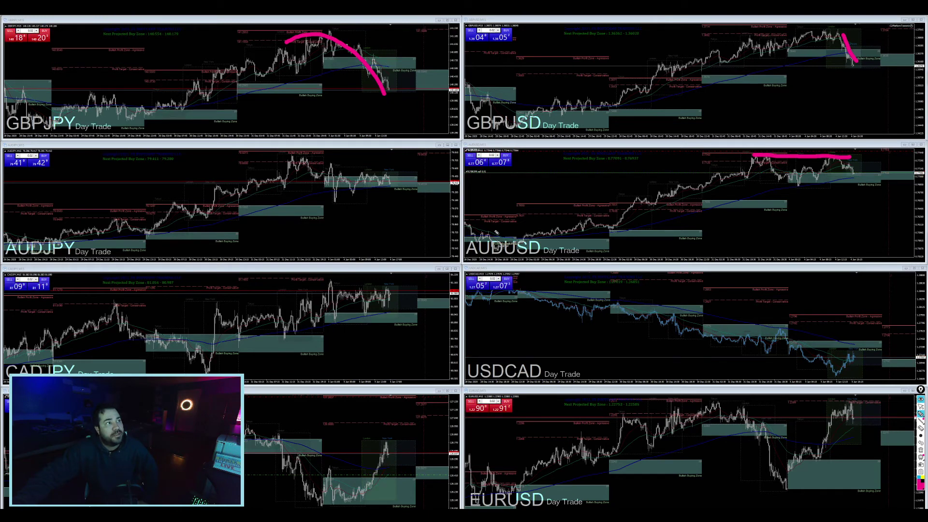
{"action": "left_click_drag", "start_coordinate": [518, 232], "coordinate": [563, 226]}
{"action": "left_click_drag", "start_coordinate": [854, 172], "coordinate": [871, 172]}
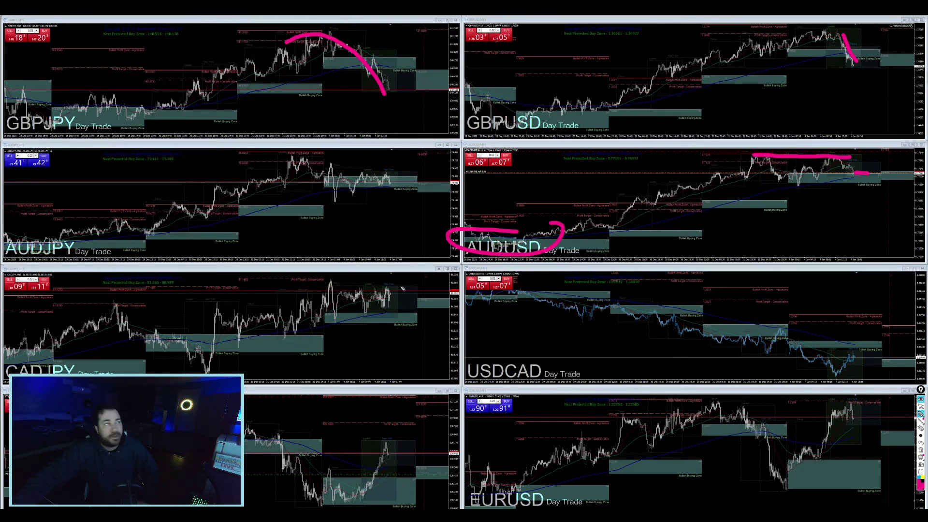
- Dot the highs and lows of the recent AUDJPY range in pink and sketch a zigzag rising from its end
{"action": "left_click", "coordinate": [385, 176]}
{"action": "left_click", "coordinate": [374, 176]}
{"action": "left_click", "coordinate": [367, 176]}
{"action": "left_click", "coordinate": [361, 175]}
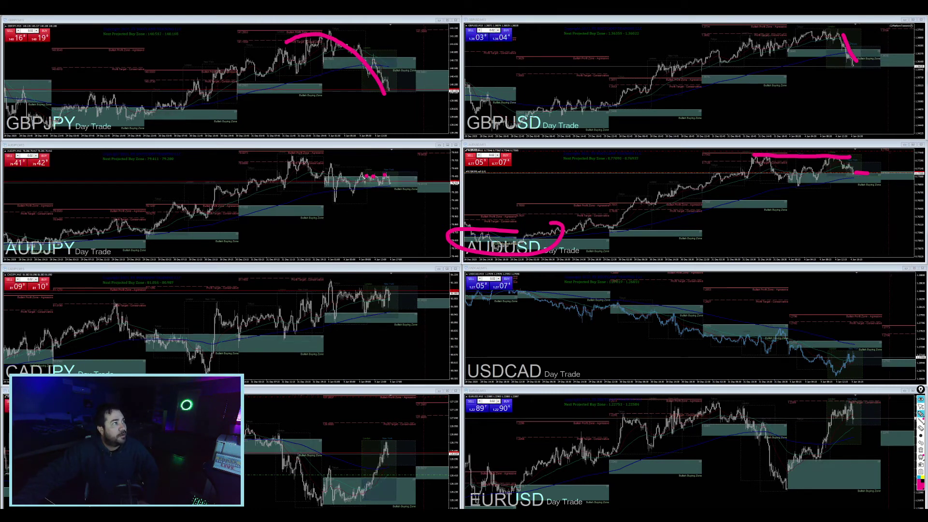
{"action": "left_click", "coordinate": [341, 175]}
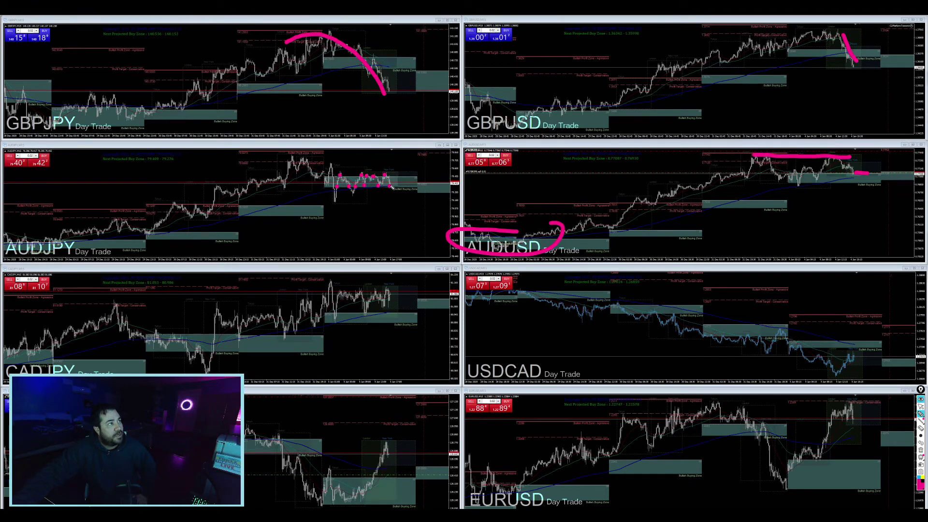
{"action": "left_click_drag", "start_coordinate": [392, 187], "coordinate": [414, 164]}
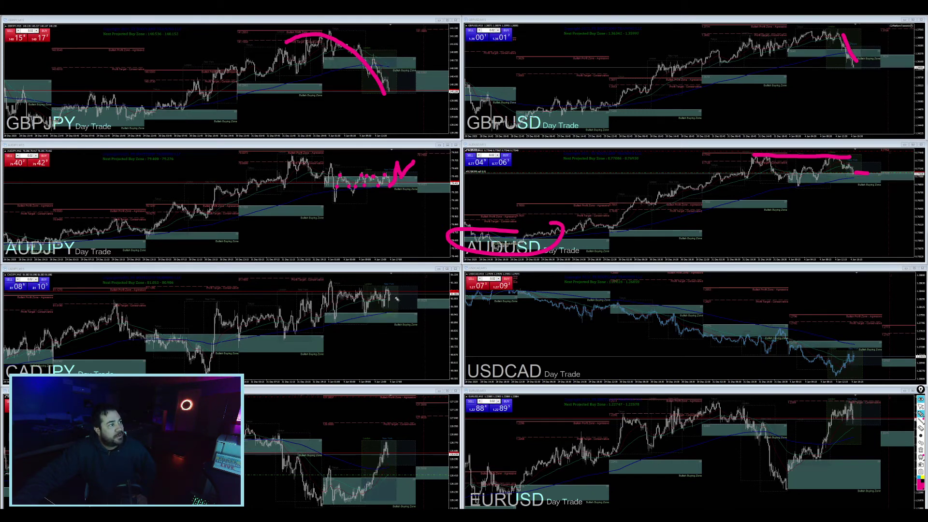
- Mark the CADJPY range, the low on the chart beneath it and the EURUSD buying zone in pink, and clear all annotations
{"action": "left_click_drag", "start_coordinate": [396, 297], "coordinate": [334, 296]}
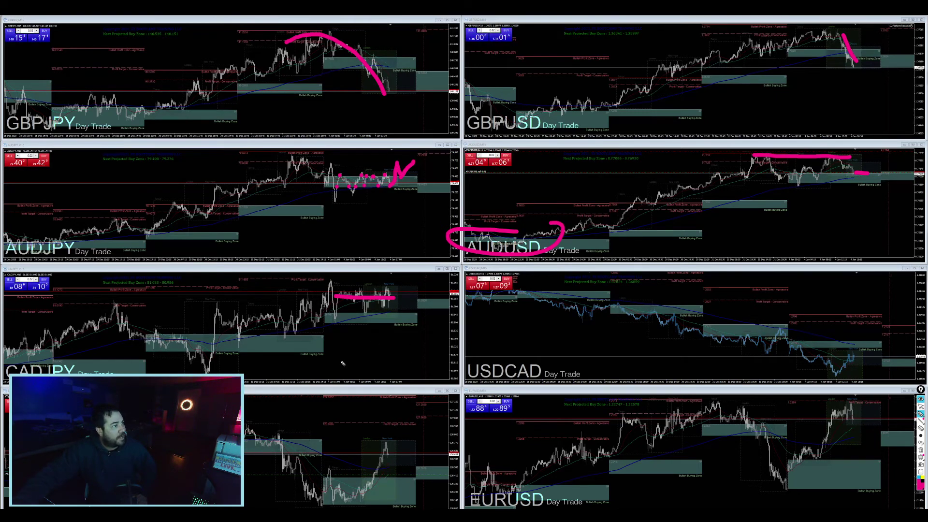
{"action": "left_click", "coordinate": [393, 476]}
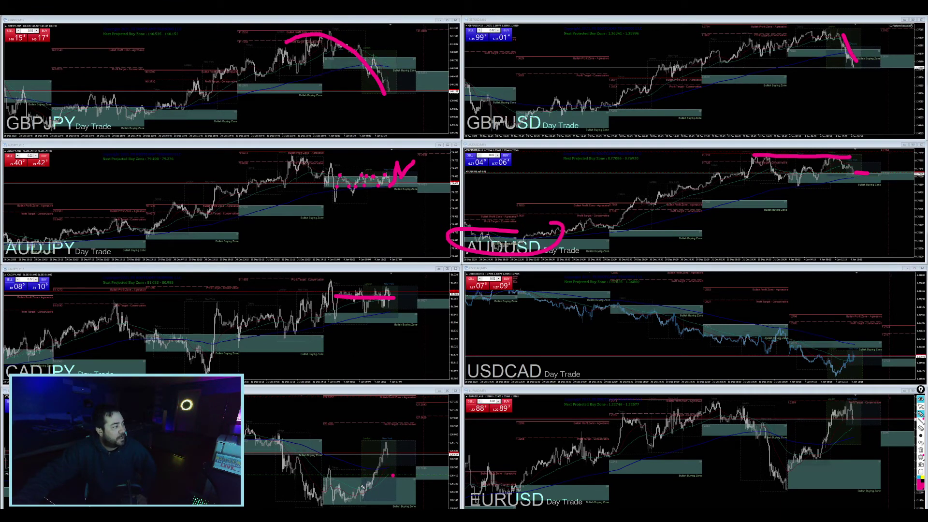
{"action": "left_click_drag", "start_coordinate": [332, 504], "coordinate": [335, 505]}
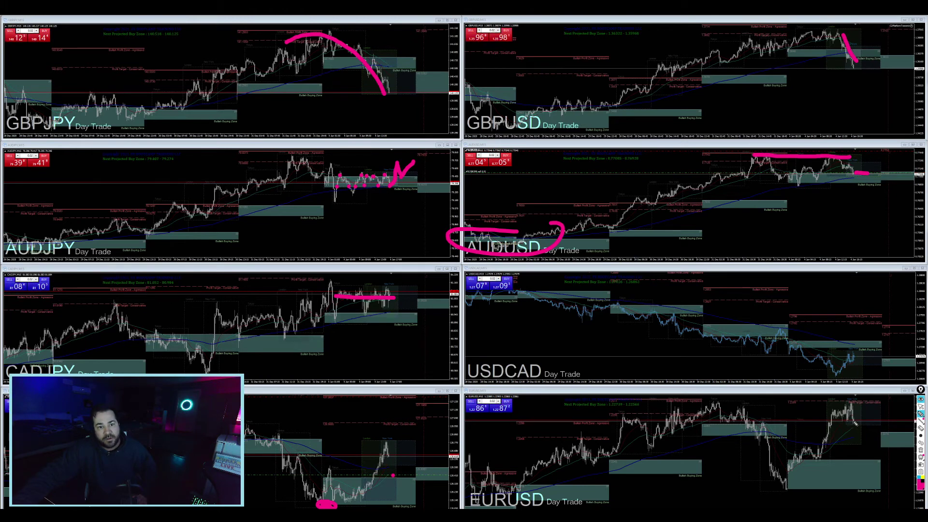
{"action": "left_click_drag", "start_coordinate": [884, 439], "coordinate": [893, 439]}
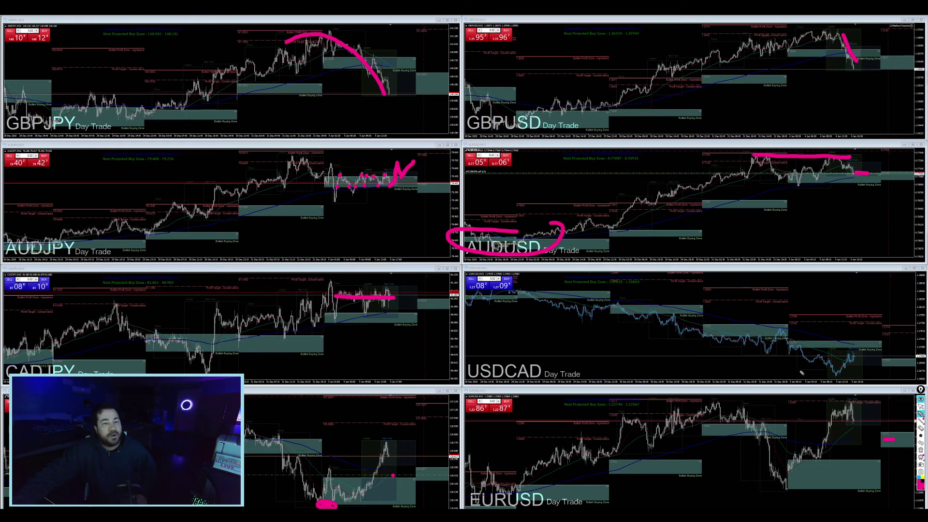
{"action": "left_click", "coordinate": [921, 451]}
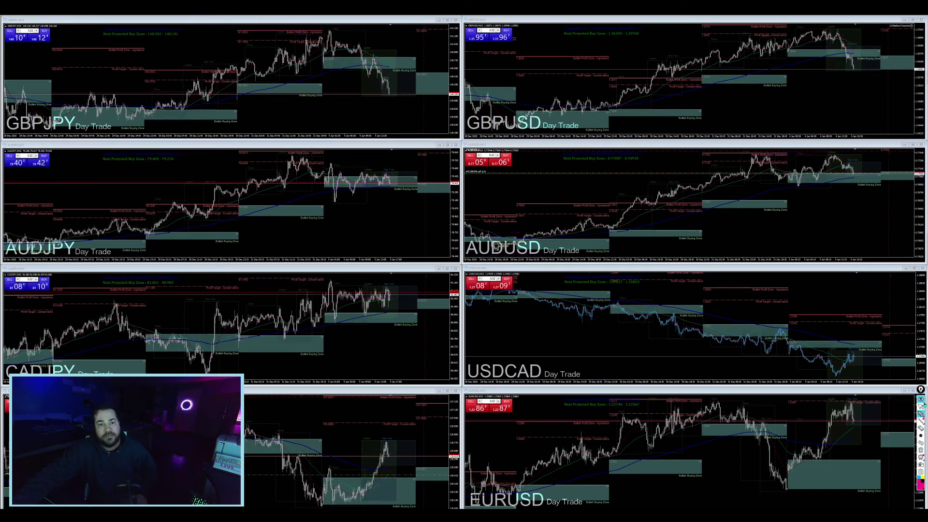
- Switch from the Day Trade charts to the Bitcoin charts and bring up the ETHUSD chart at full size
{"action": "left_click", "coordinate": [398, 117]}
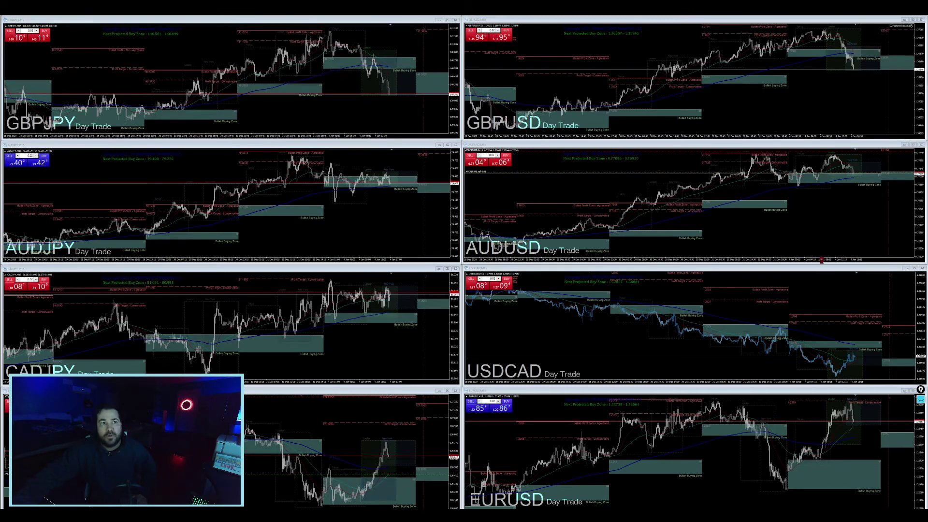
{"action": "left_click", "coordinate": [923, 208]}
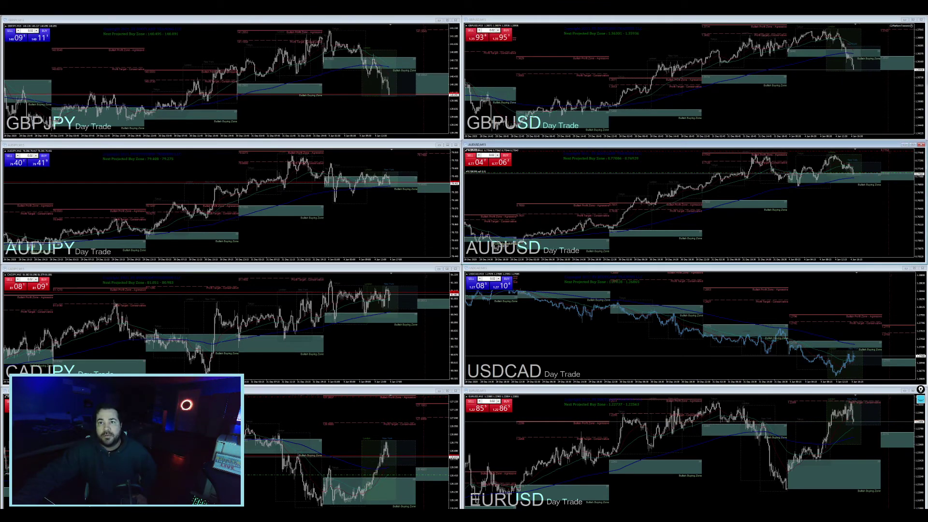
{"action": "key", "text": "ctrl+F5"}
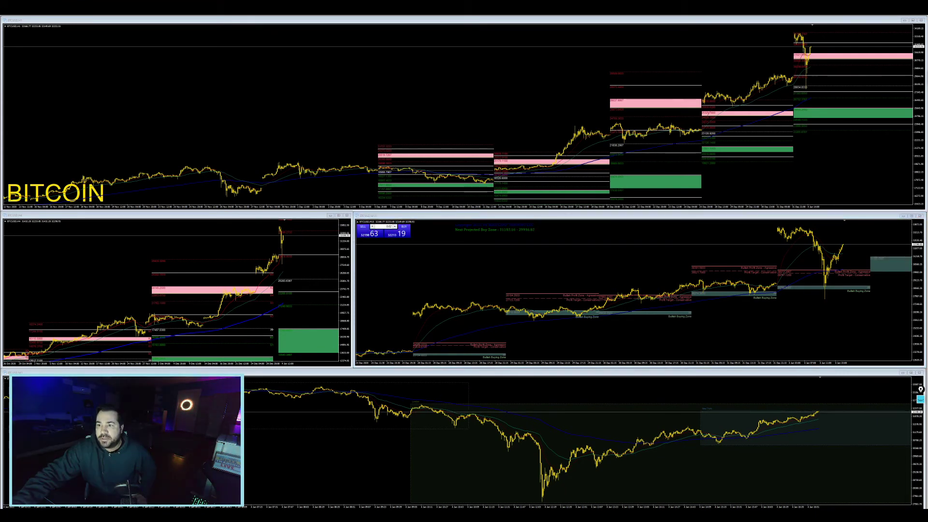
{"action": "left_click_drag", "start_coordinate": [927, 310], "coordinate": [705, 278]}
{"action": "double_click", "coordinate": [704, 278]}
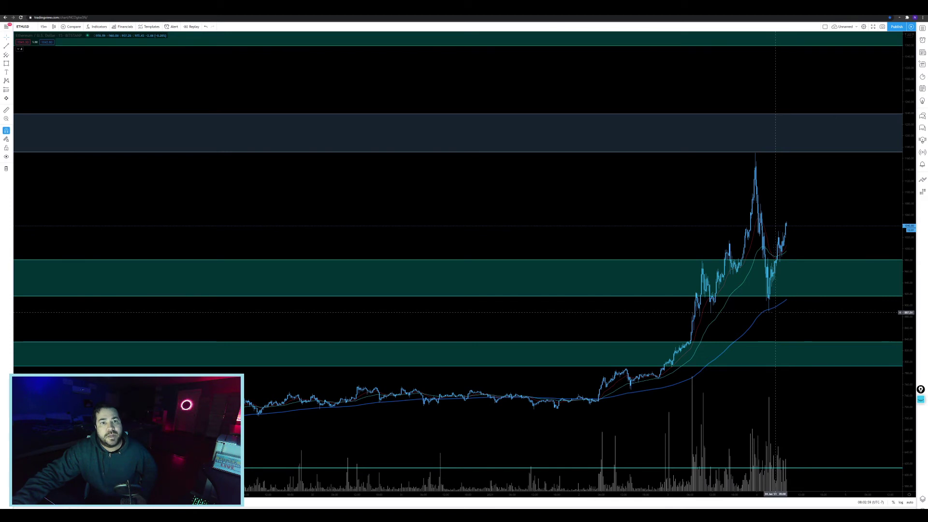
- Restore the ETHUSD window and move it off this screen, and switch from the Bitcoin charts to the eight-chart layout
{"action": "left_click", "coordinate": [910, 10]}
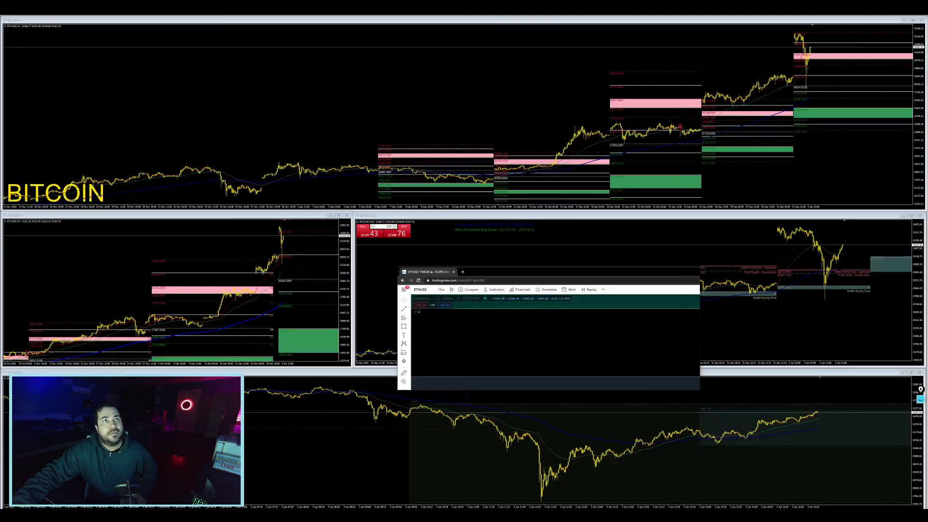
{"action": "left_click_drag", "start_coordinate": [586, 272], "coordinate": [927, 248]}
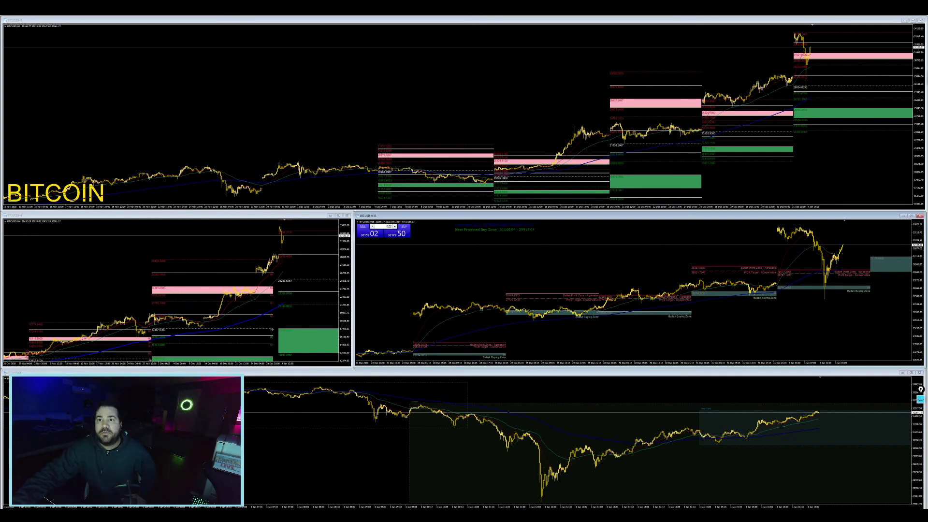
{"action": "key", "text": "ctrl+F5"}
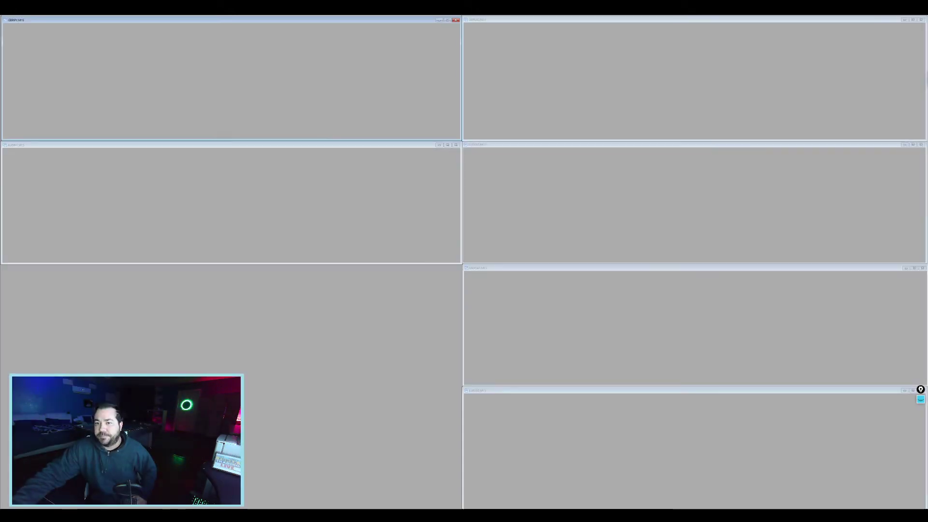
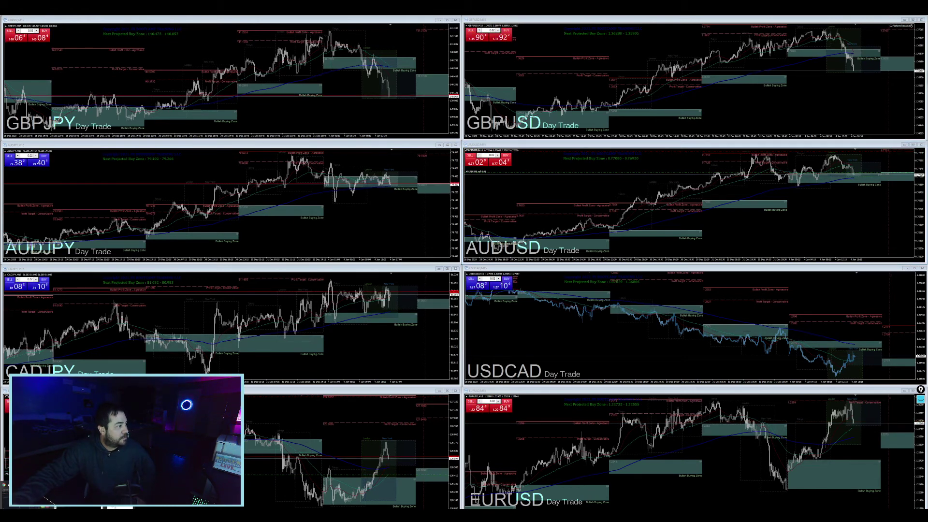
- Bring up the MASTER ACCOUNT spreadsheet over the charts and open its Swing Trade System sheet at the equity curve
{"action": "key", "text": "alt+Tab"}
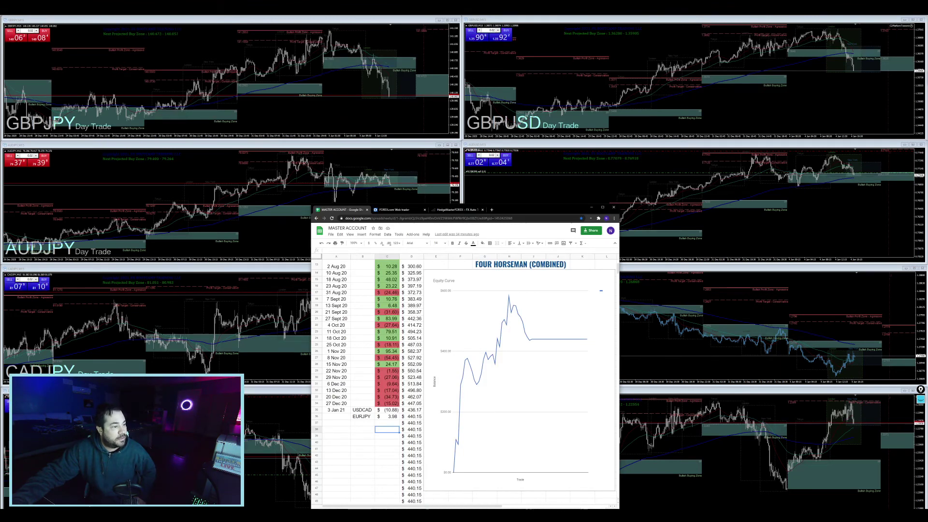
{"action": "key", "text": "alt+Down"}
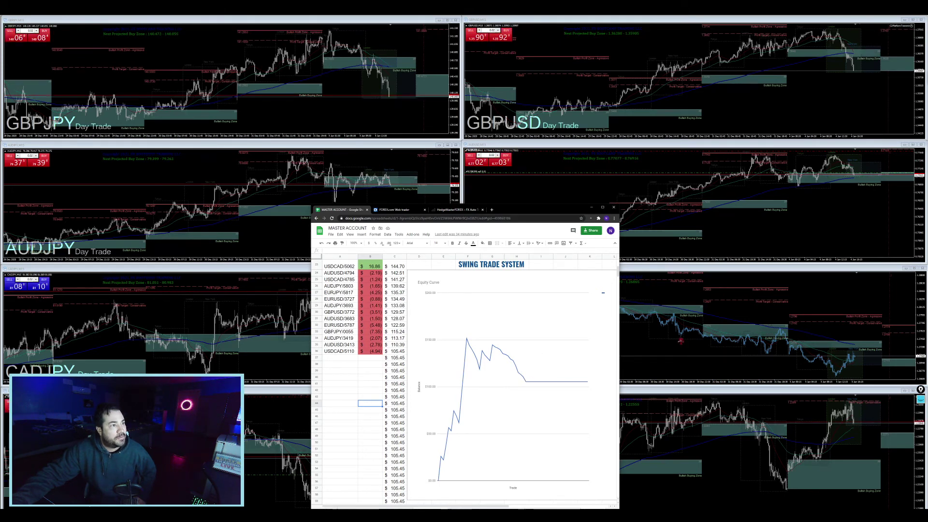
{"action": "left_click", "coordinate": [599, 344]}
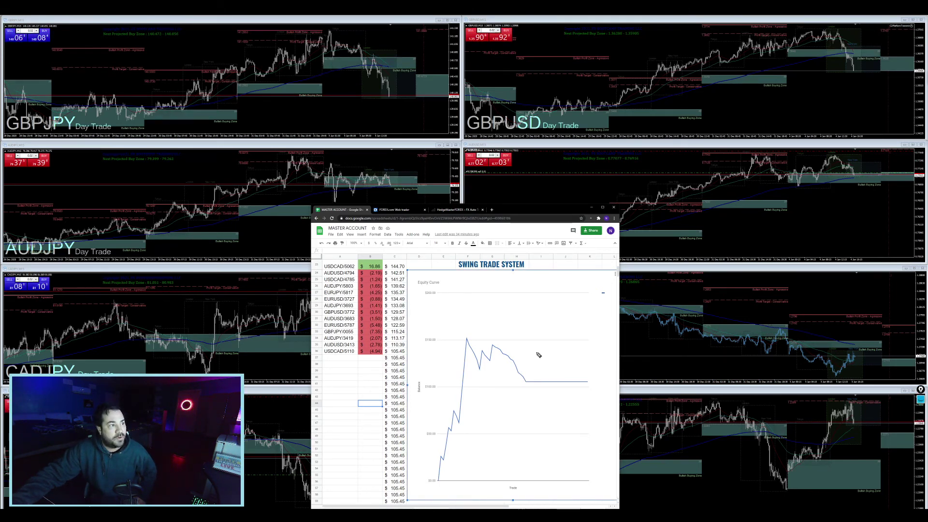
- Trace the Swing Trade System equity curve in pink, with a rebound sketched at its end, and clear the annotations
{"action": "key", "text": "ctrl+shift+2"}
{"action": "left_click", "coordinate": [525, 343]}
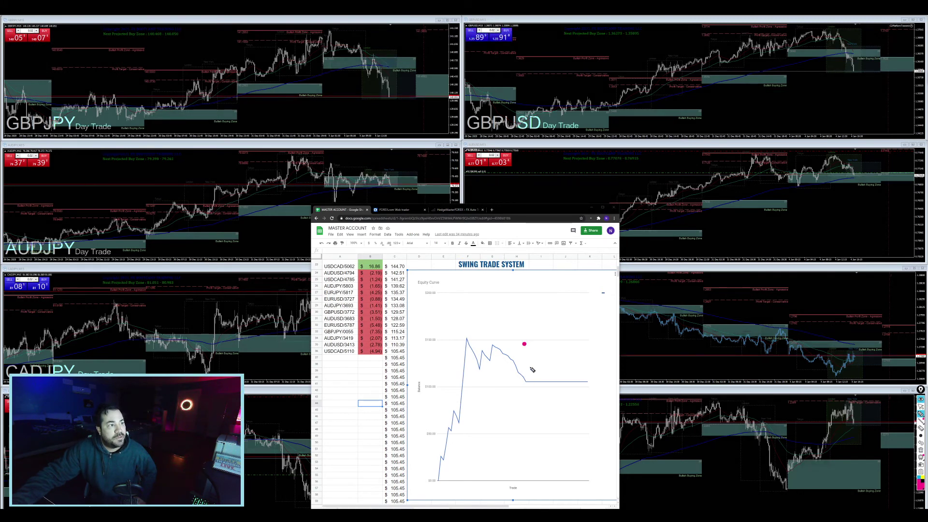
{"action": "left_click_drag", "start_coordinate": [531, 345], "coordinate": [528, 381]}
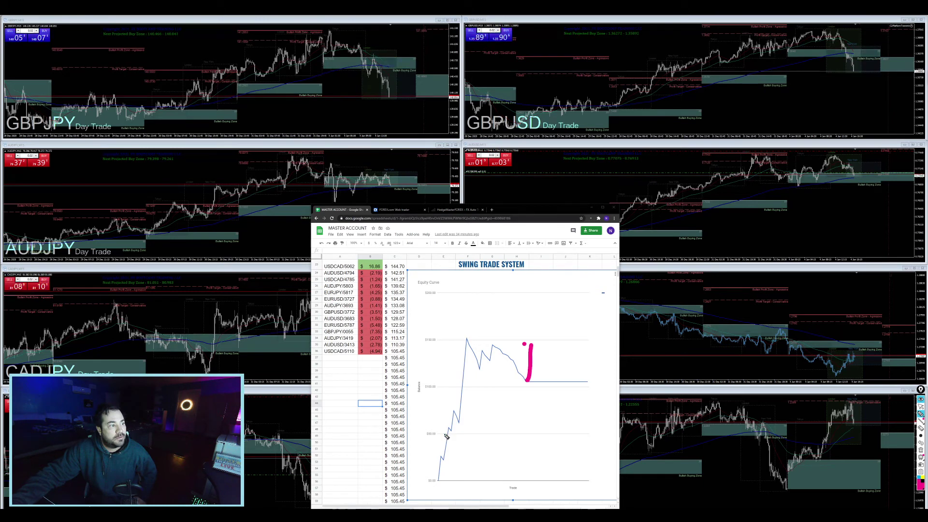
{"action": "mouse_move", "coordinate": [437, 481]}
{"action": "left_mouse_down"}
{"action": "mouse_move", "coordinate": [462, 382]}
{"action": "mouse_move", "coordinate": [493, 350]}
{"action": "mouse_move", "coordinate": [522, 379]}
{"action": "mouse_move", "coordinate": [533, 343]}
{"action": "left_mouse_up"}
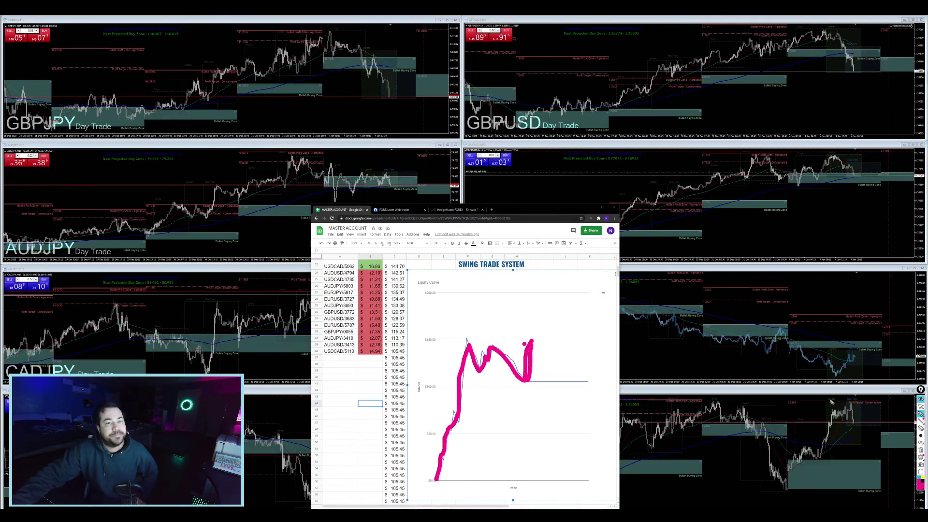
{"action": "left_click", "coordinate": [921, 448]}
{"action": "left_click", "coordinate": [921, 401]}
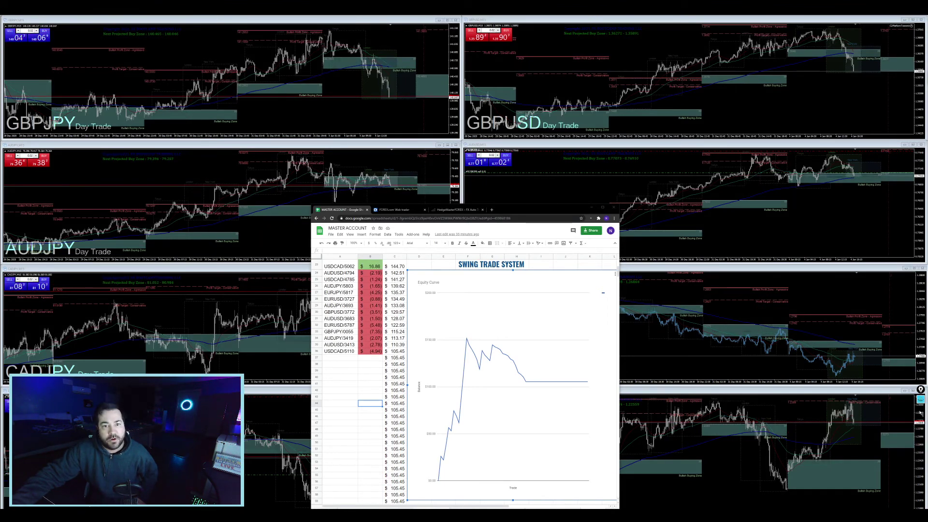
- Outline and shade the run of red losing trades from AUDUSD/4794 to USDCAD/5110 in pink, and clear the annotations
{"action": "key", "text": "ctrl+alt+g"}
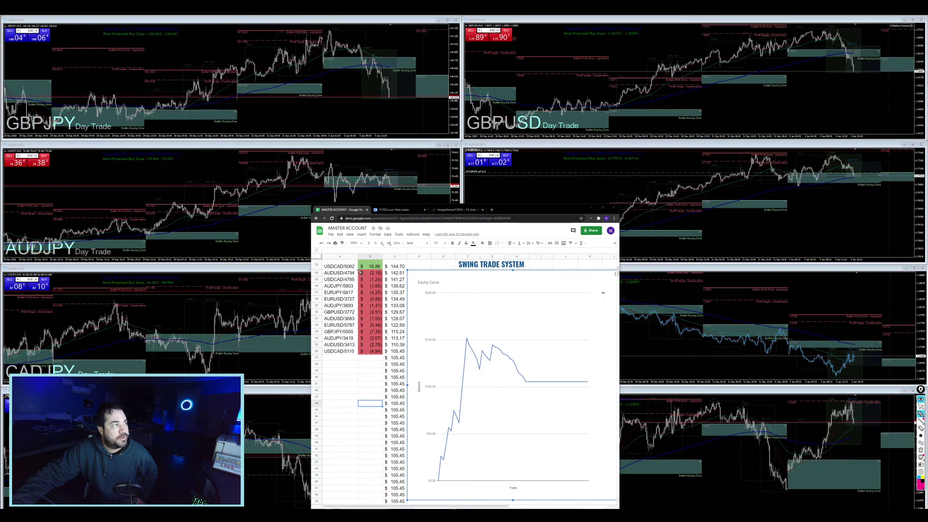
{"action": "left_click_drag", "start_coordinate": [358, 268], "coordinate": [359, 285]}
{"action": "mouse_move", "coordinate": [375, 360]}
{"action": "left_mouse_down"}
{"action": "mouse_move", "coordinate": [386, 358]}
{"action": "mouse_move", "coordinate": [384, 273]}
{"action": "left_mouse_up"}
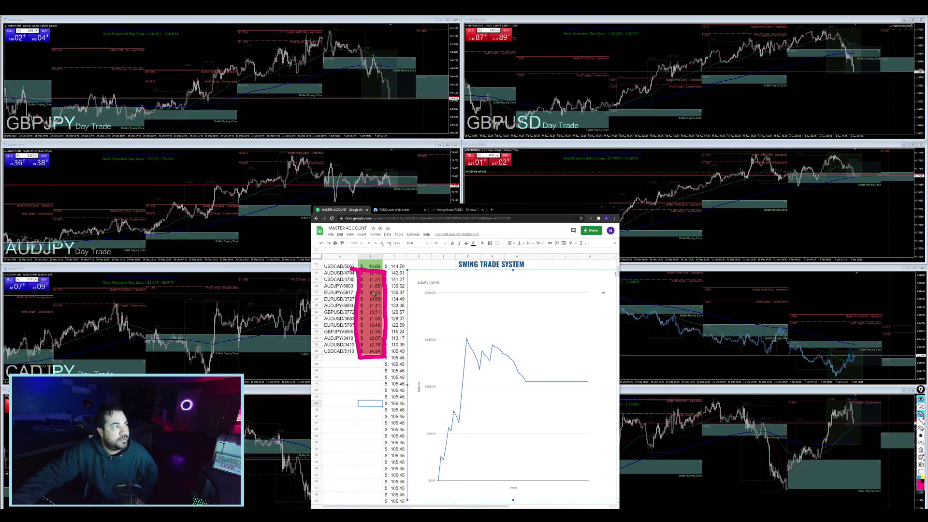
{"action": "left_click_drag", "start_coordinate": [376, 360], "coordinate": [381, 278]}
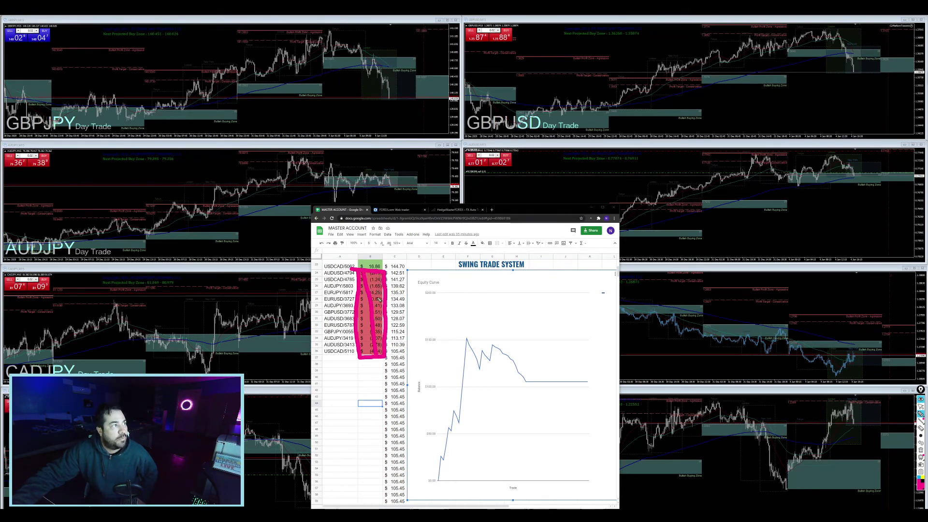
{"action": "left_click_drag", "start_coordinate": [382, 352], "coordinate": [377, 301]}
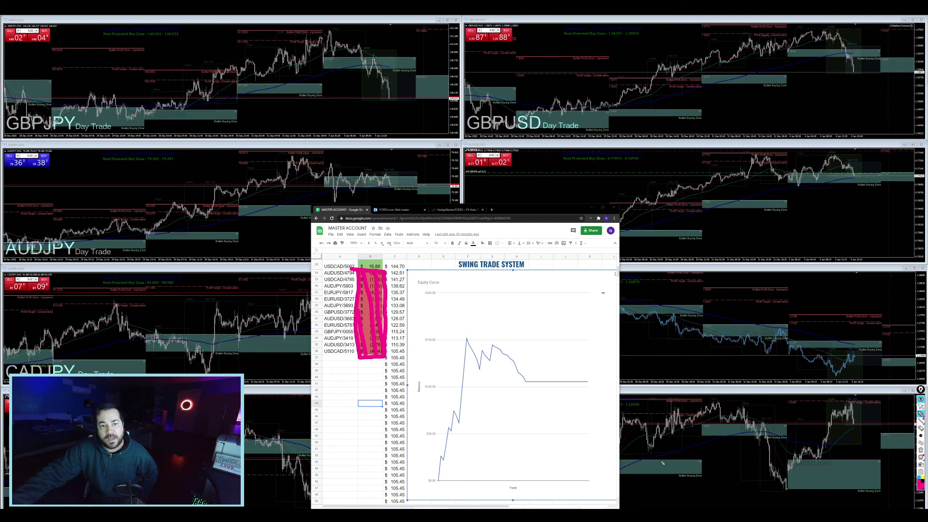
{"action": "left_click", "coordinate": [921, 450]}
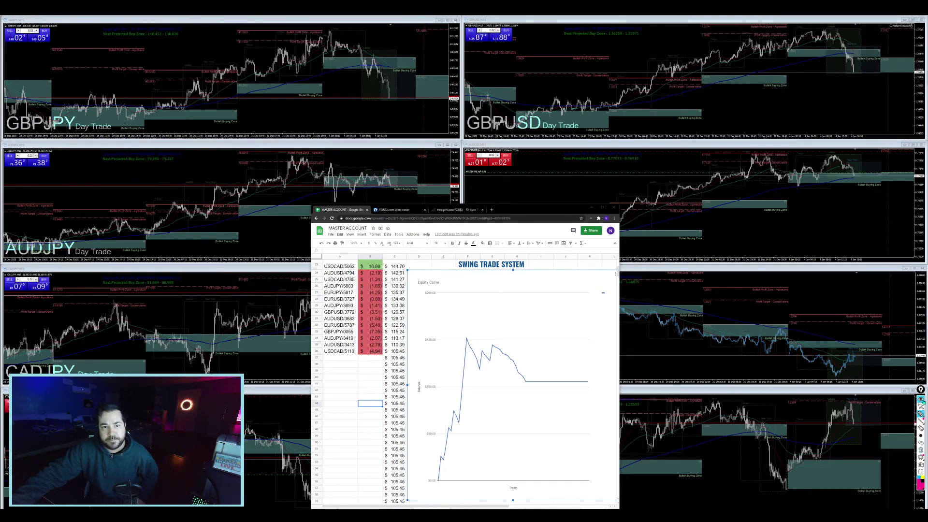
- Leave drawing mode, put the spreadsheet away and switch to the light-background Day Trade charts
{"action": "left_click", "coordinate": [921, 401]}
{"action": "left_click", "coordinate": [592, 208]}
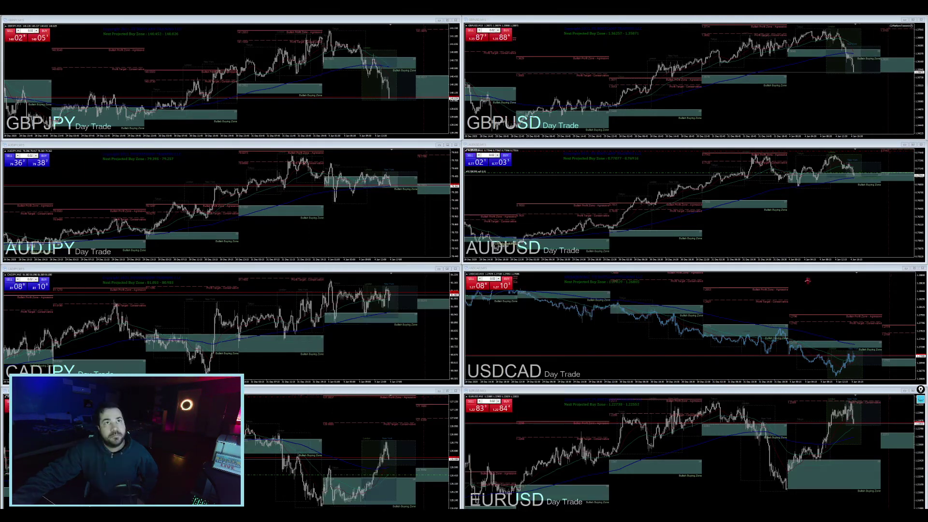
{"action": "left_click", "coordinate": [836, 263]}
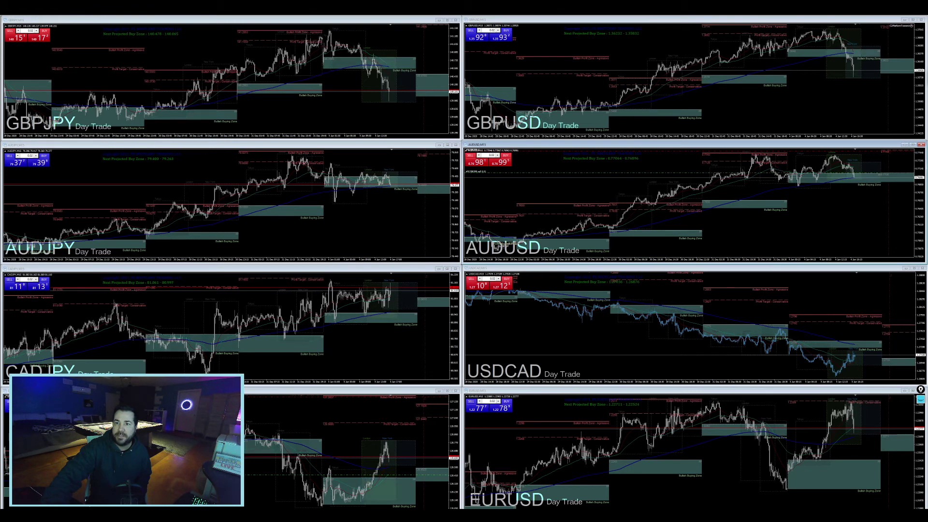
{"action": "key", "text": "ctrl+F5"}
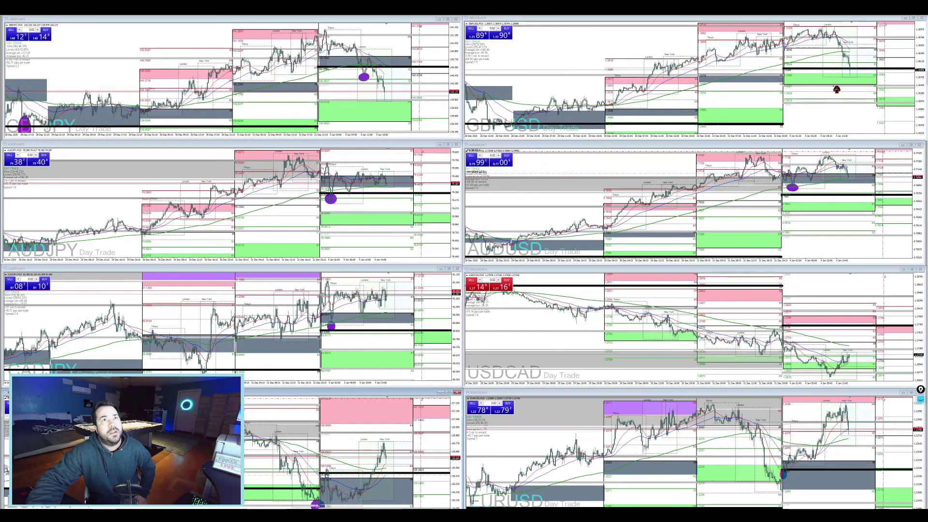
- Place an ellipse marker at the latest low on the GBPUSD chart and delete the purple one near the GBPJPY drop
{"action": "left_click", "coordinate": [854, 72]}
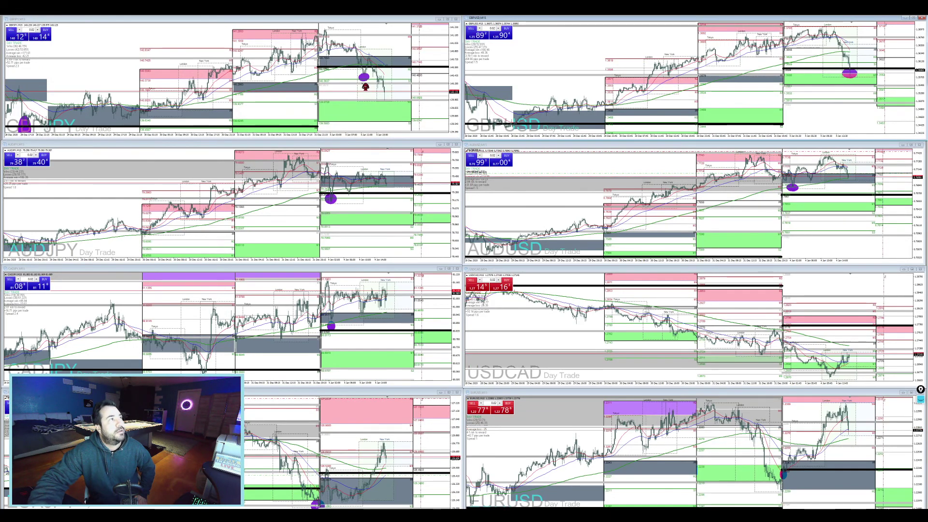
{"action": "right_click", "coordinate": [367, 81]}
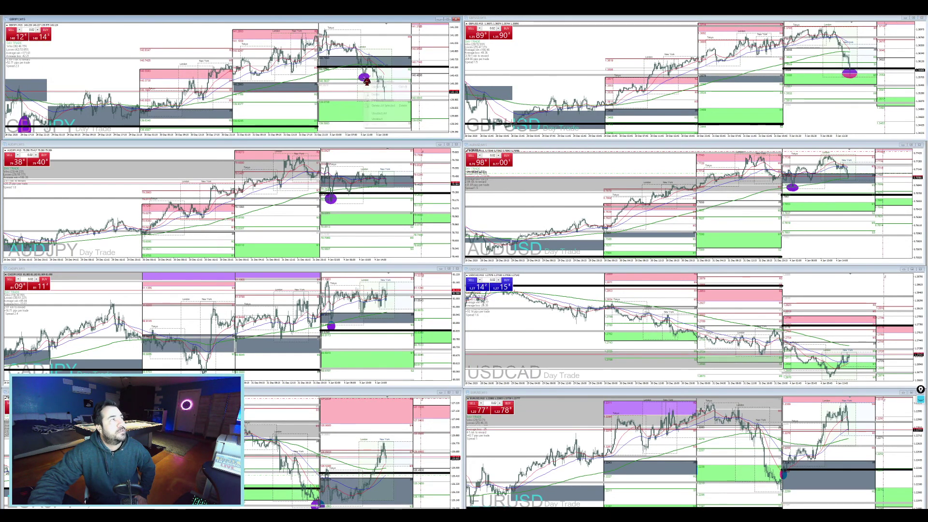
{"action": "left_click", "coordinate": [380, 98]}
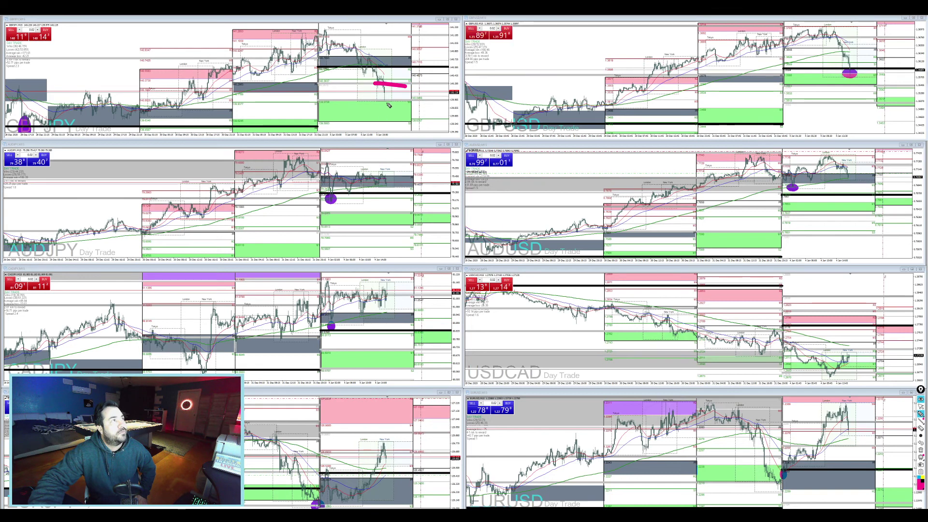
- Mark lows and levels on the four left-hand yen charts in pink, sketch a dip and rebound on CADJPY, and clear all annotations
{"action": "left_click", "coordinate": [384, 93]}
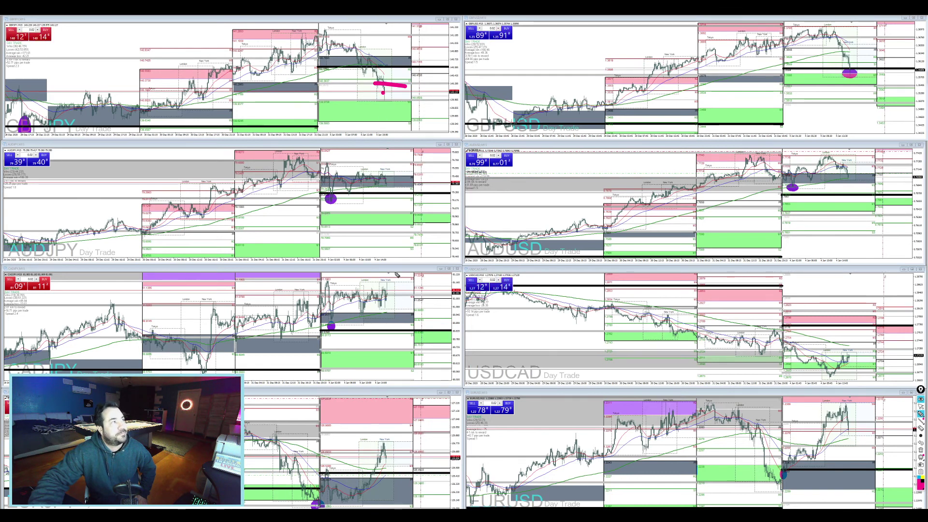
{"action": "left_click_drag", "start_coordinate": [323, 197], "coordinate": [341, 206]}
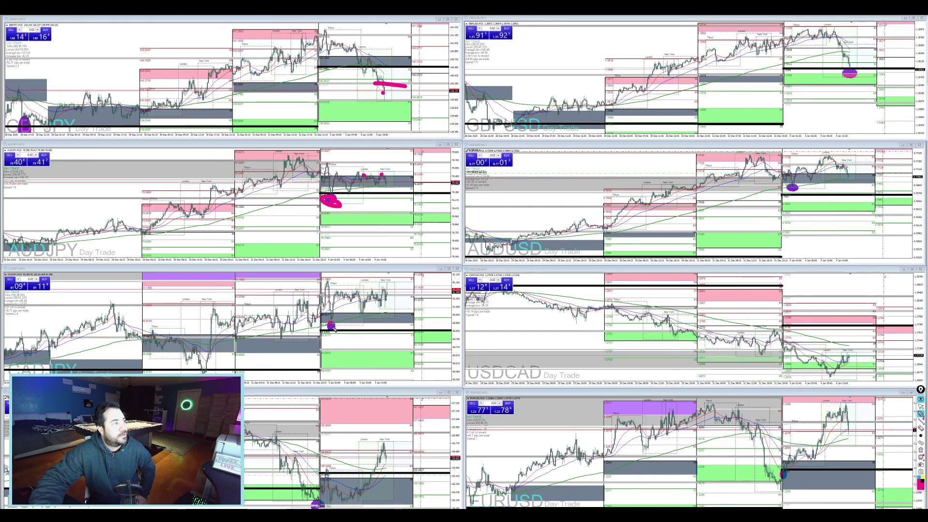
{"action": "left_click_drag", "start_coordinate": [334, 323], "coordinate": [331, 325]}
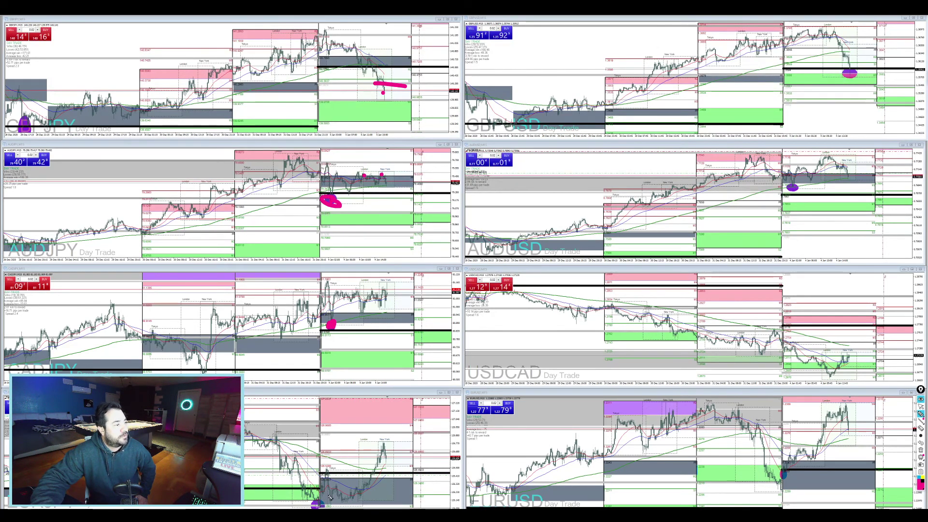
{"action": "mouse_move", "coordinate": [386, 297]}
{"action": "left_mouse_down"}
{"action": "mouse_move", "coordinate": [396, 317]}
{"action": "mouse_move", "coordinate": [424, 299]}
{"action": "left_mouse_up"}
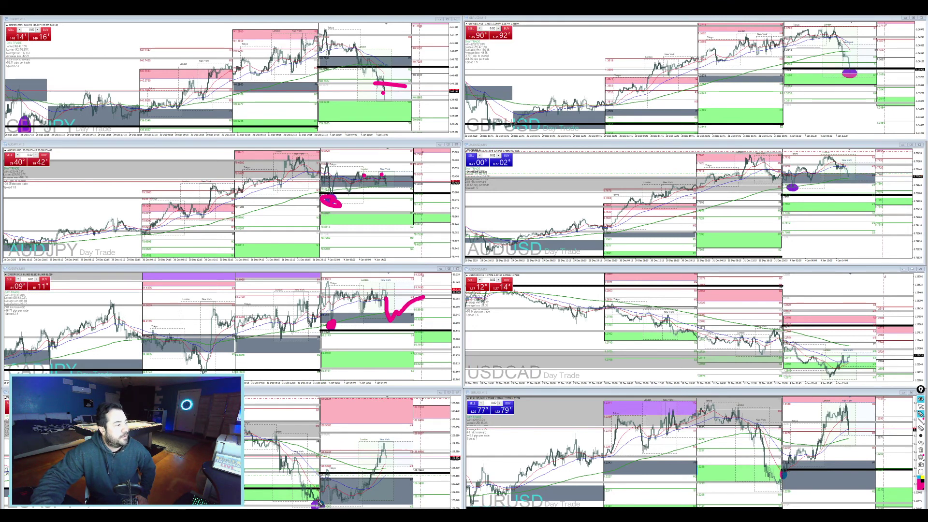
{"action": "left_click", "coordinate": [388, 476]}
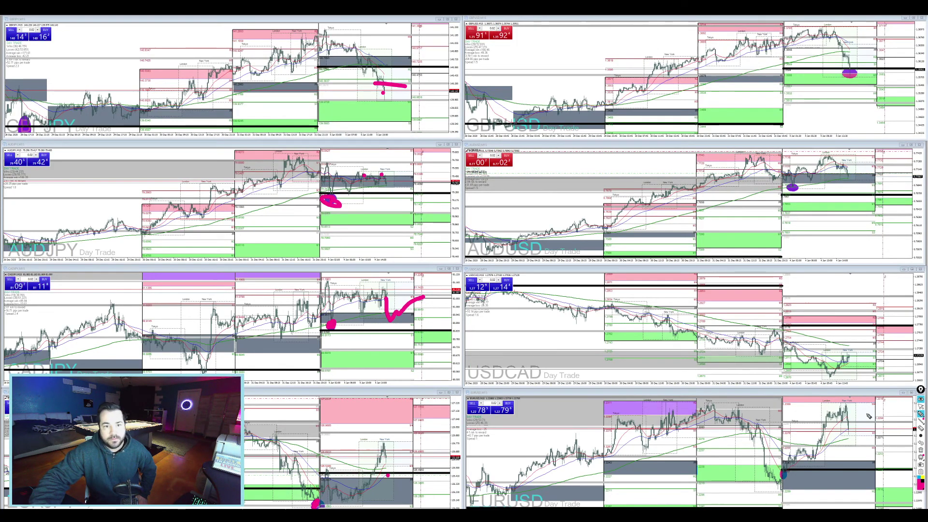
{"action": "left_click", "coordinate": [920, 451]}
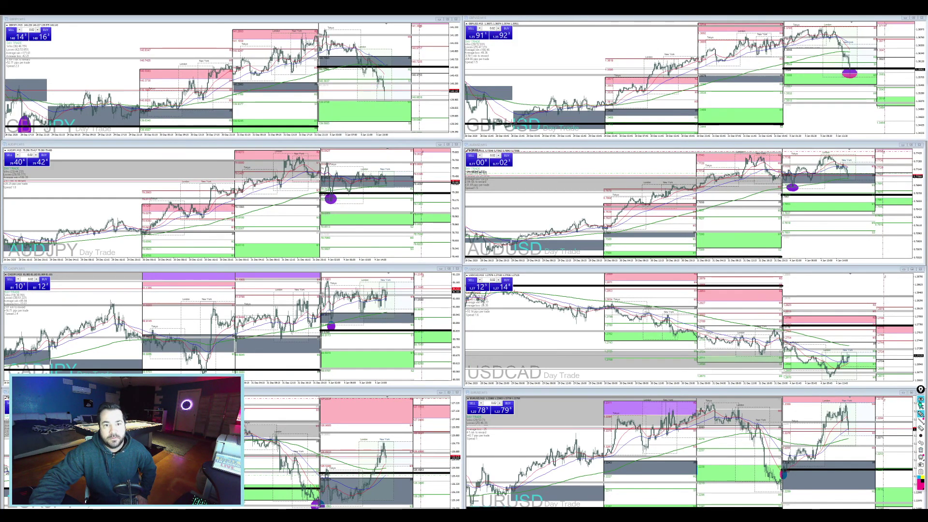
{"action": "left_click", "coordinate": [920, 400]}
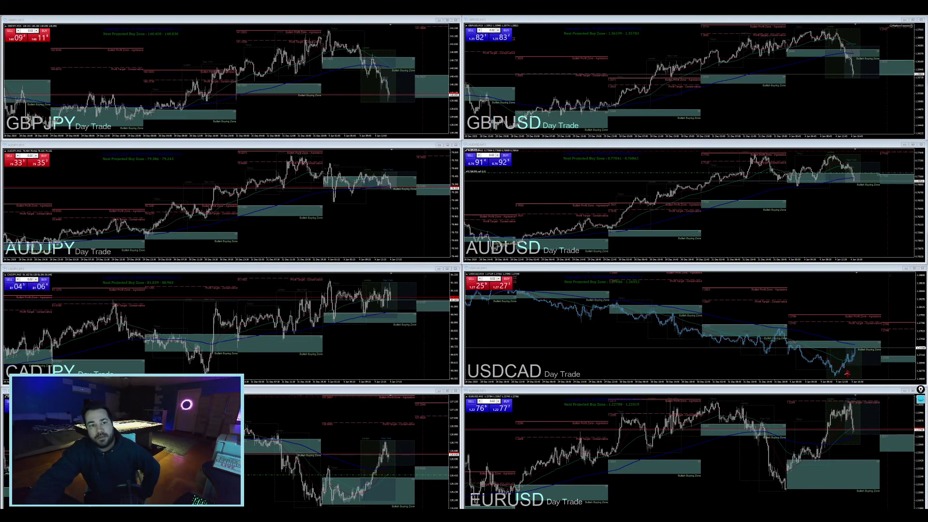
- Switch from the dark Day Trade charts to the Swing/Position Trade charts and bring up USDCAD at full size
{"action": "left_click", "coordinate": [855, 291]}
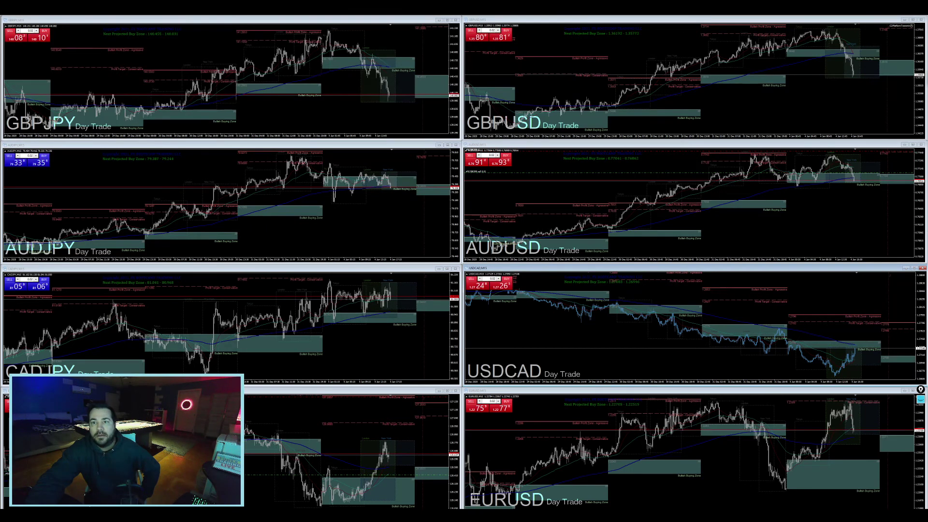
{"action": "key", "text": "ctrl+F5"}
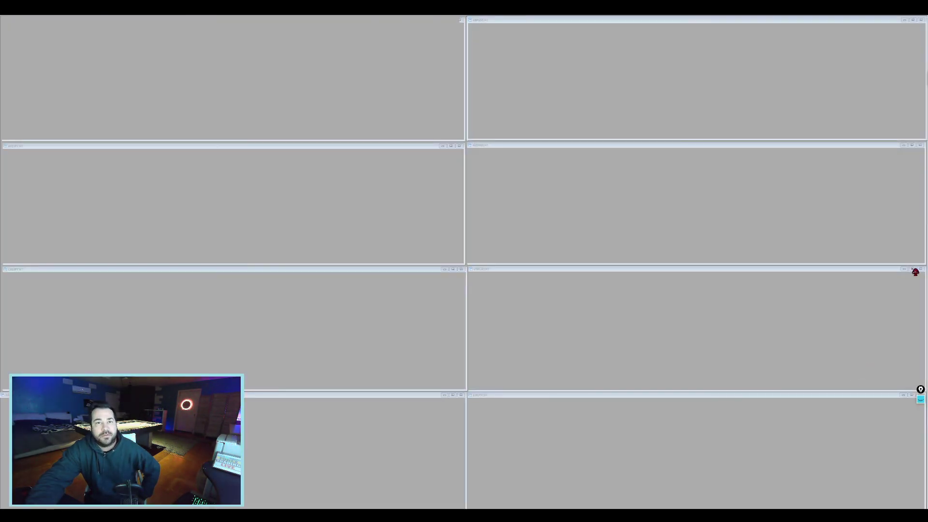
{"action": "left_click", "coordinate": [913, 269]}
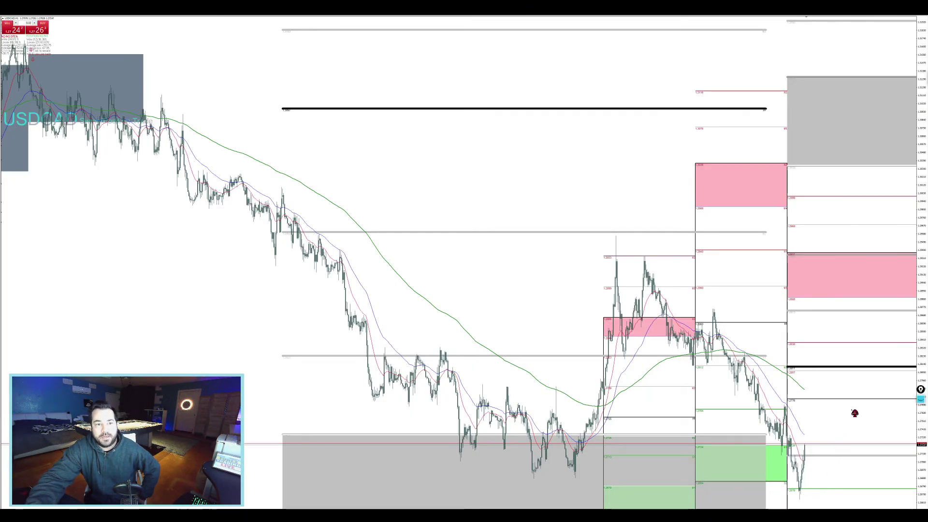
- Underline the latest USDCAD low in pink, trace the rise from it, and clear the annotations
{"action": "left_click", "coordinate": [921, 399]}
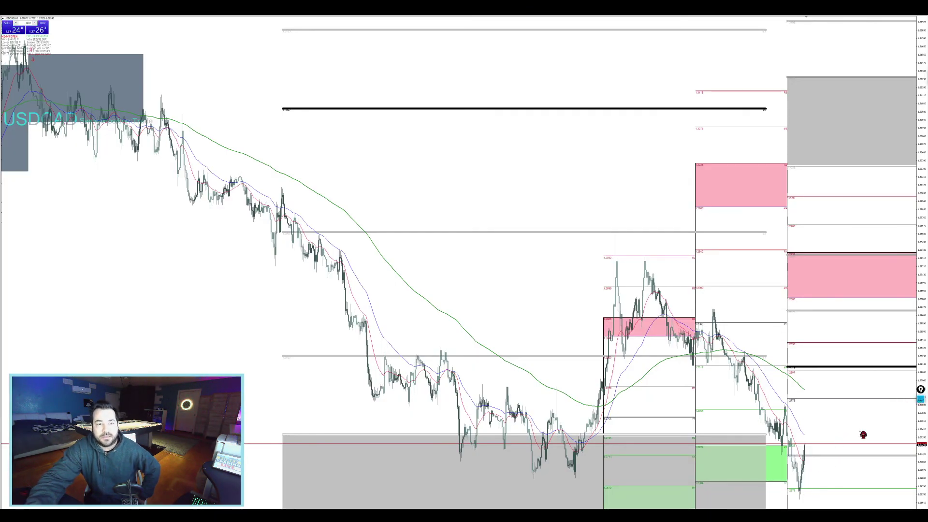
{"action": "left_click", "coordinate": [799, 496]}
{"action": "left_click_drag", "start_coordinate": [802, 495], "coordinate": [804, 496]}
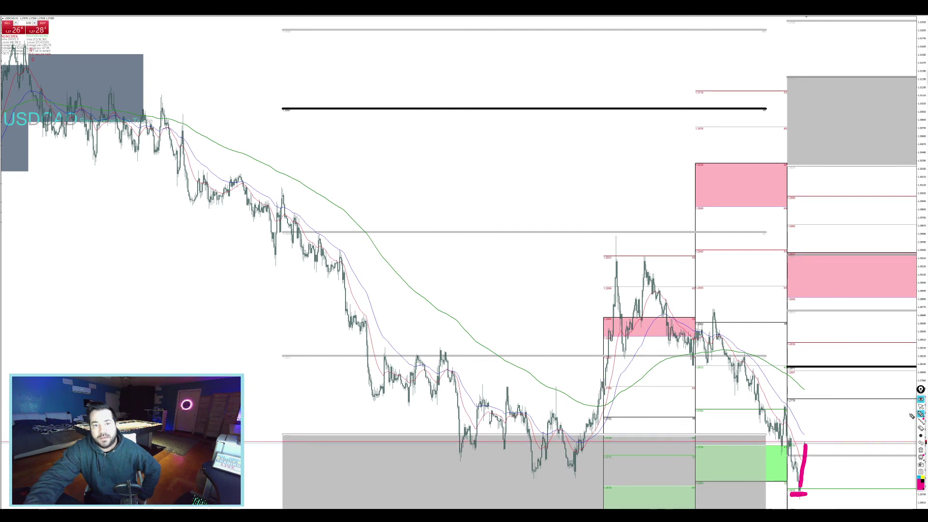
{"action": "left_click", "coordinate": [922, 451]}
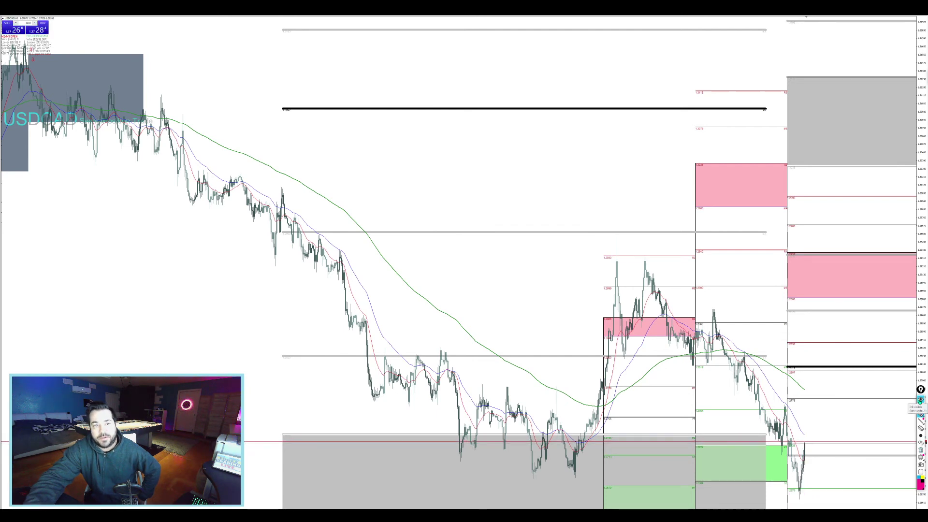
{"action": "left_click", "coordinate": [921, 400]}
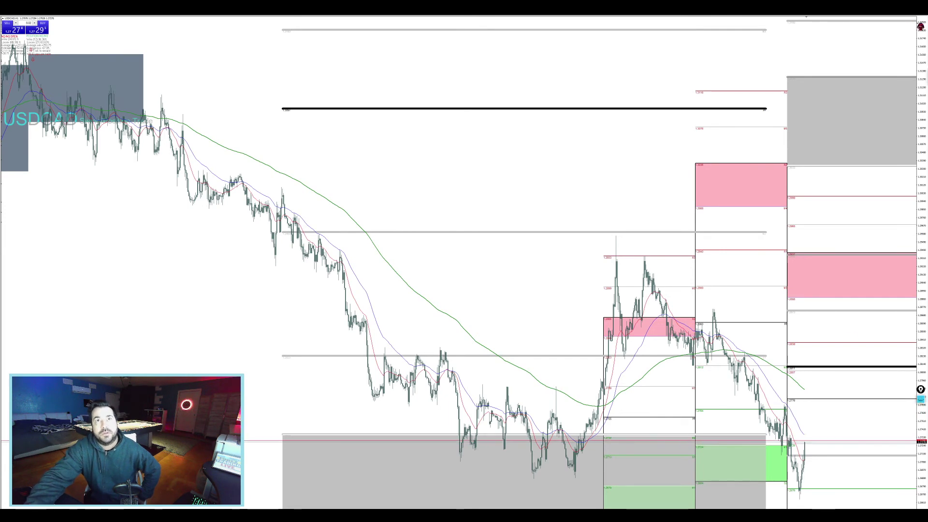
- Tile the Swing/Position charts back into the eight-chart layout, and switch to the light-background Day Trade charts with AUDUSD active
{"action": "key", "text": "alt+r"}
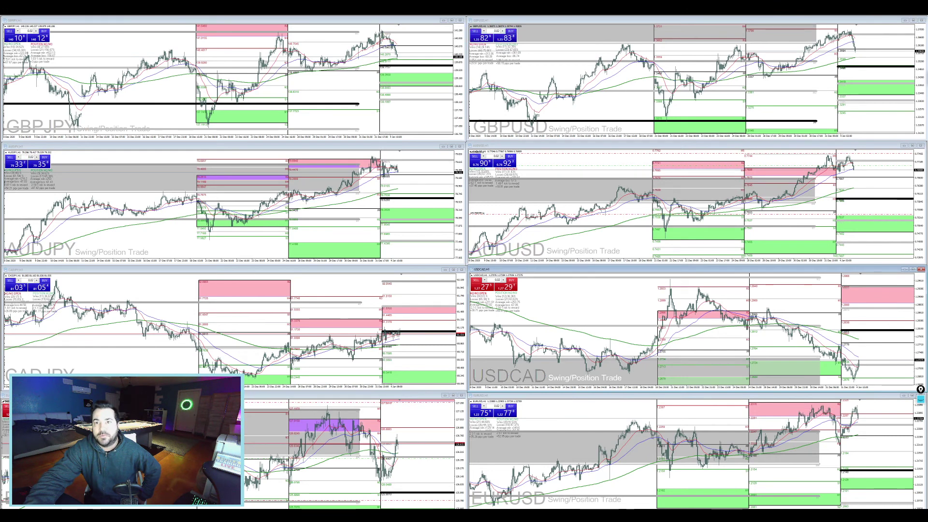
{"action": "key", "text": "ctrl+F5"}
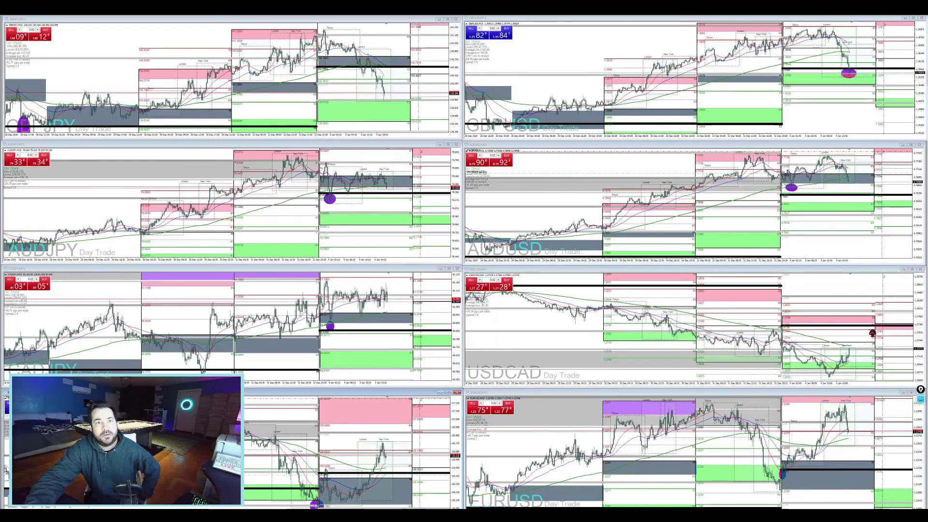
{"action": "left_click", "coordinate": [855, 193]}
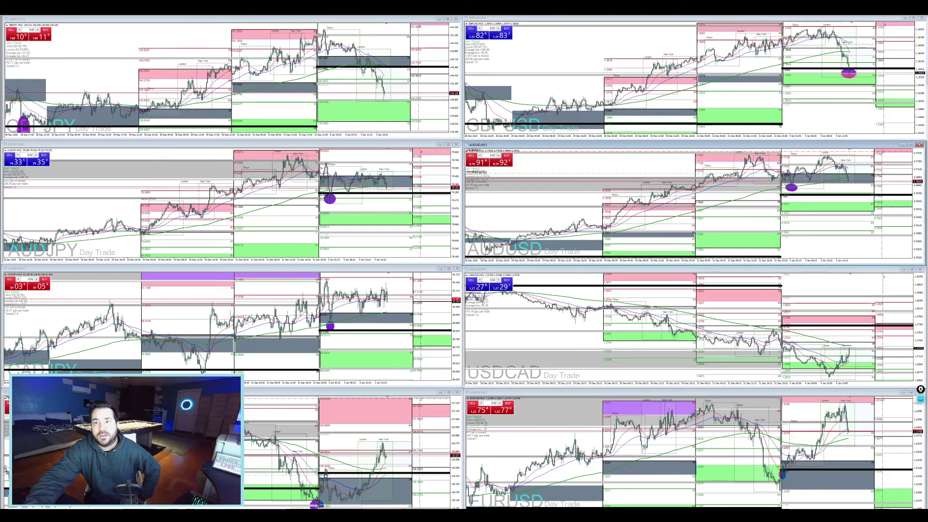
- Switch to the full-size AUDUSD Swing/Position chart and mark the latest highs and the current price drop in pink
{"action": "key", "text": "ctrl+F5"}
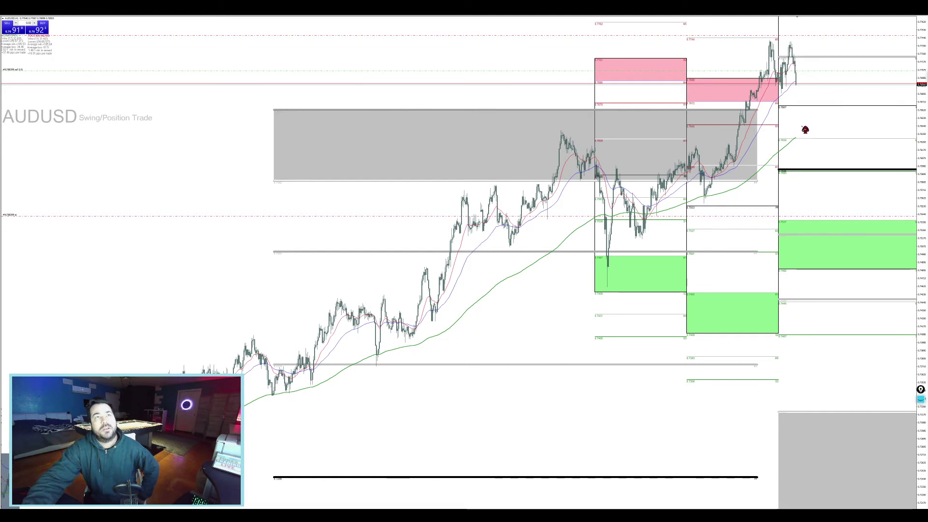
{"action": "left_click", "coordinate": [921, 398]}
{"action": "left_click", "coordinate": [788, 69]}
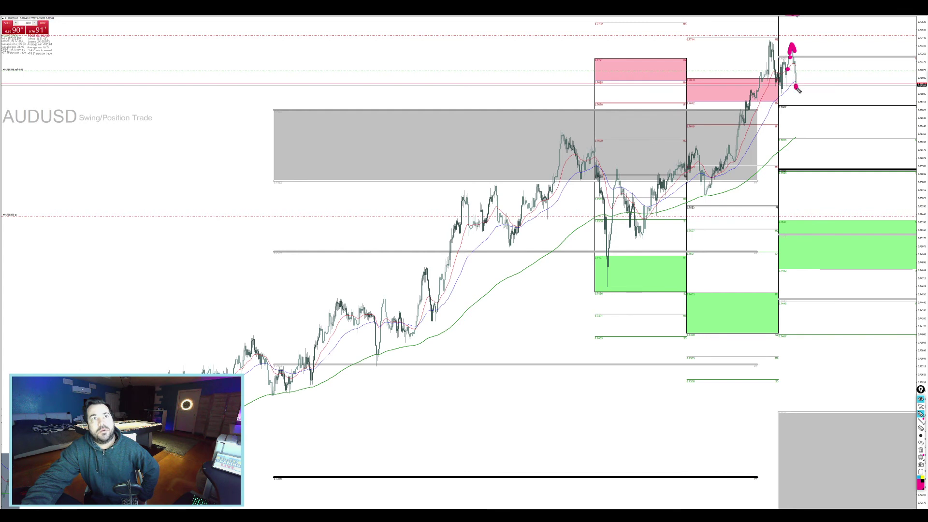
{"action": "left_click_drag", "start_coordinate": [768, 34], "coordinate": [779, 35]}
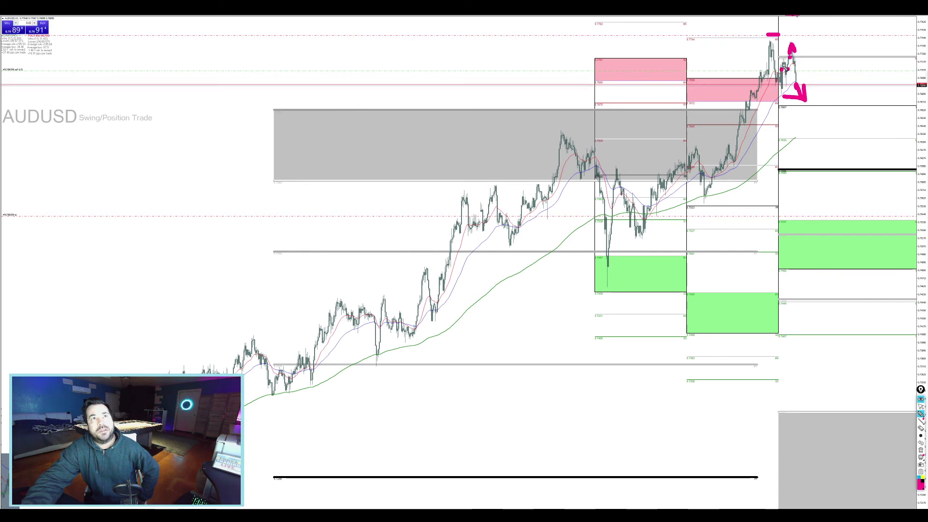
- Sketch a rise and drop above AUDUSD and a dip and rebound through the green zone, clear the marks, and tile the charts
{"action": "mouse_move", "coordinate": [783, 72]}
{"action": "left_mouse_down"}
{"action": "mouse_move", "coordinate": [836, 16]}
{"action": "mouse_move", "coordinate": [865, 89]}
{"action": "left_mouse_up"}
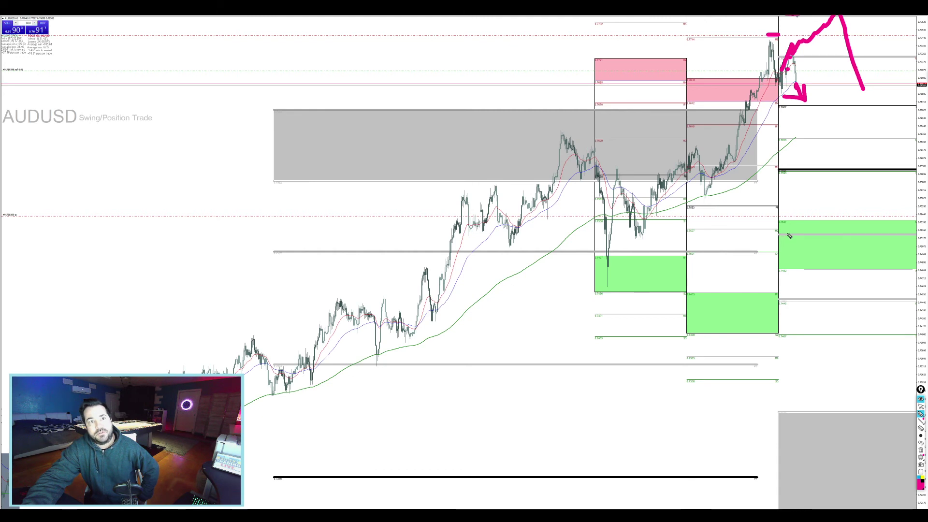
{"action": "mouse_move", "coordinate": [799, 250]}
{"action": "left_mouse_down"}
{"action": "mouse_move", "coordinate": [839, 307]}
{"action": "mouse_move", "coordinate": [865, 216]}
{"action": "left_mouse_up"}
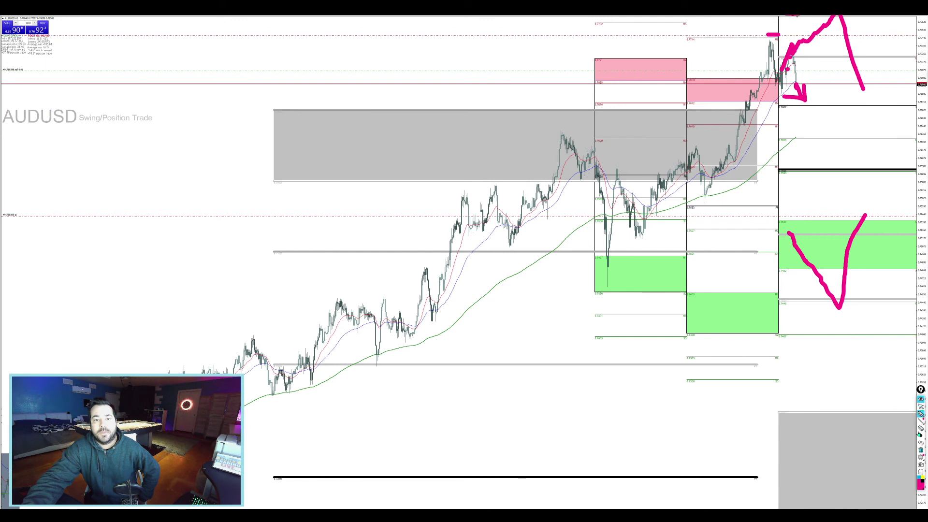
{"action": "left_click", "coordinate": [921, 451]}
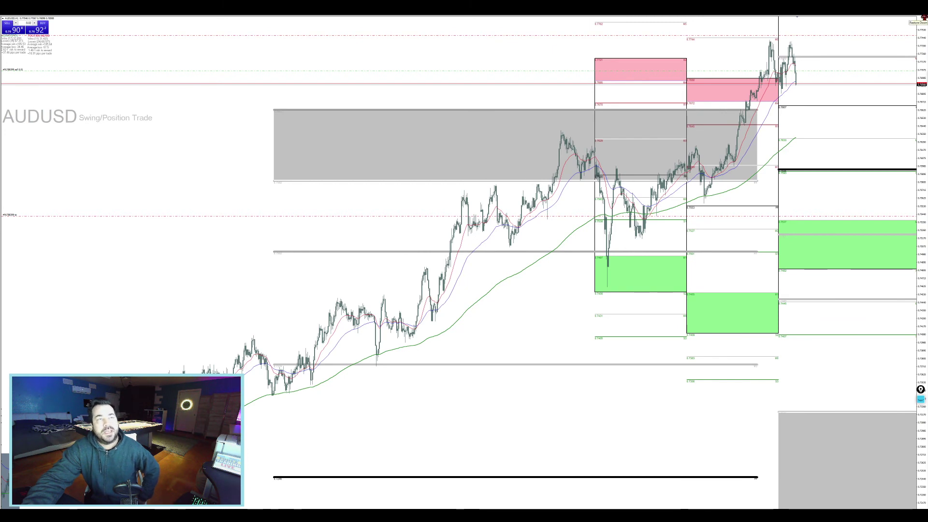
{"action": "left_click", "coordinate": [920, 17]}
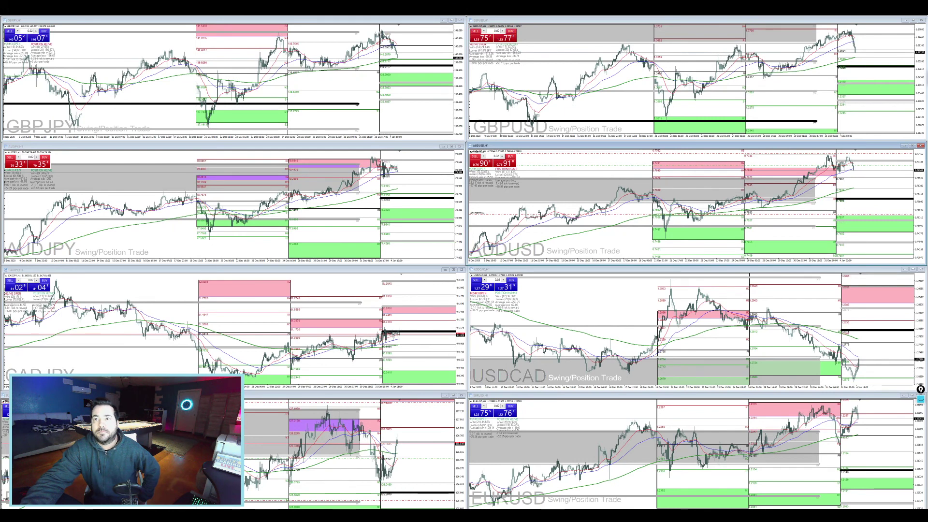
- Switch to the EURCAD, AUDJPY, USDCAD and EURJPY layout, mark two points on the middle AUDJPY chart in pink, and clear them
{"action": "key", "text": "ctrl+F5"}
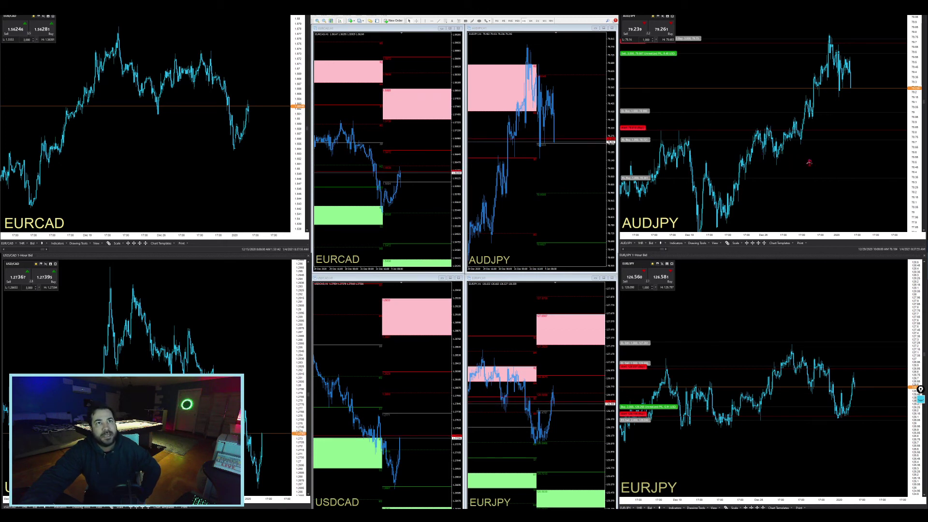
{"action": "left_click", "coordinate": [535, 223]}
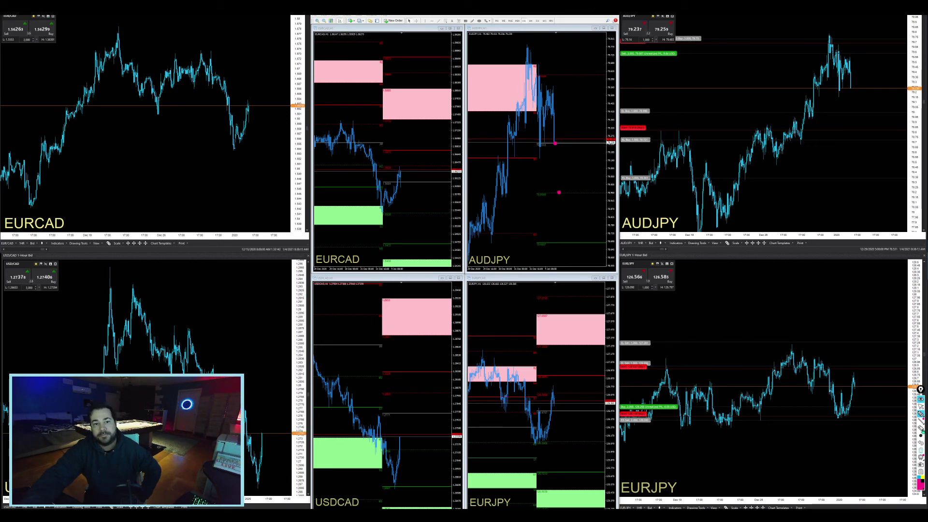
{"action": "left_click", "coordinate": [921, 401]}
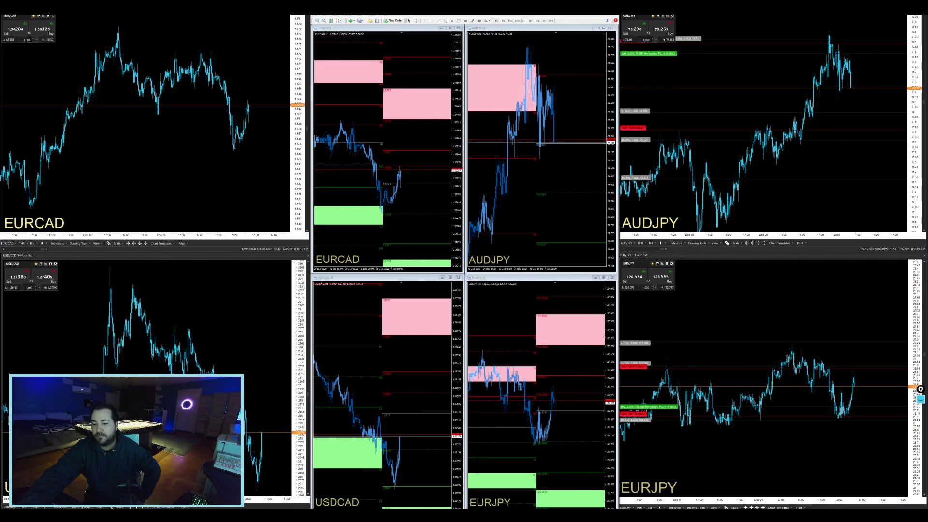
- Review the dark and light Day Trade charts, and return to the EURCAD, AUDJPY, USDCAD and EURJPY layout
{"action": "key", "text": "alt+Tab"}
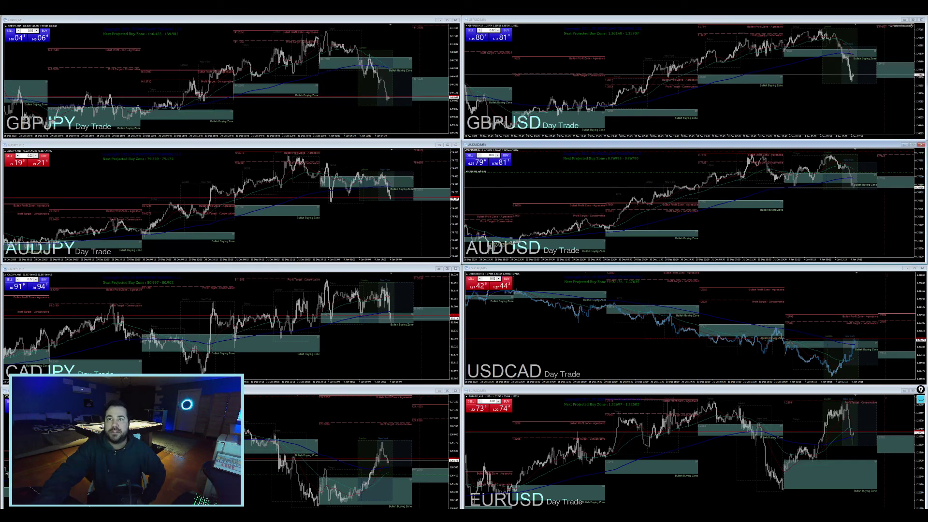
{"action": "key", "text": "ctrl+F5"}
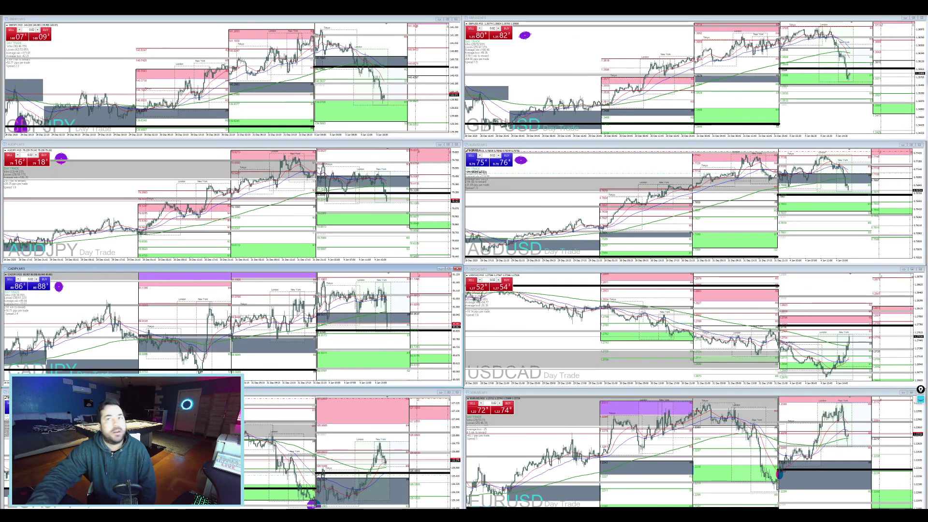
{"action": "key", "text": "ctrl+F5"}
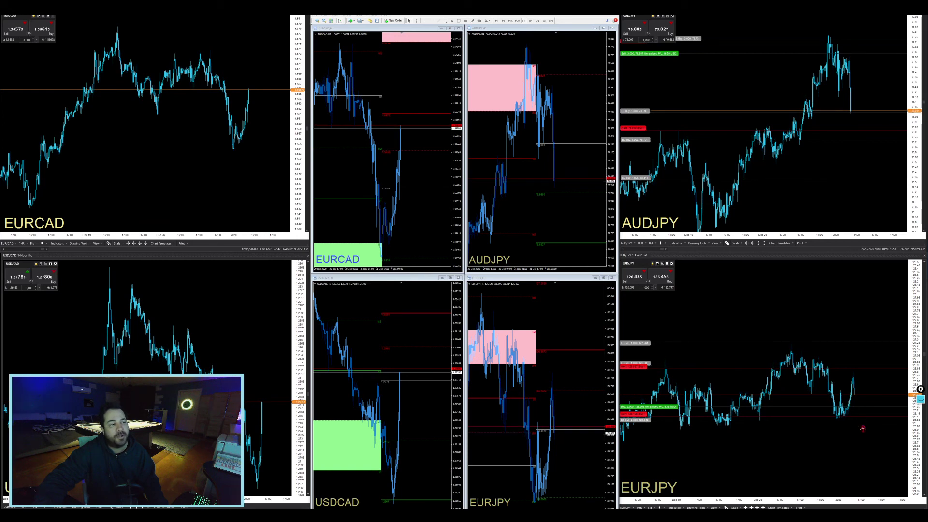
- Switch to the dark Day Trade charts and check the open trades in the Terminal twice, closing it each time
{"action": "key", "text": "alt+Tab"}
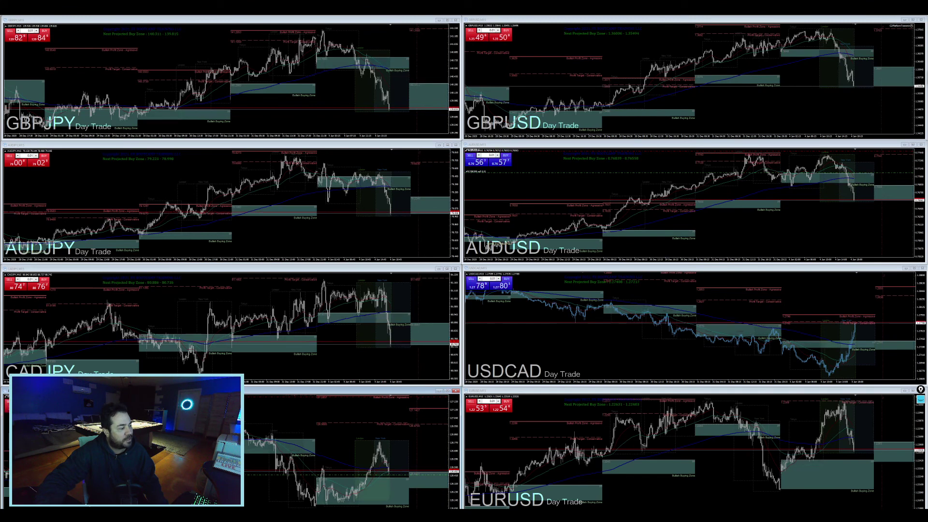
{"action": "key", "text": "ctrl+t"}
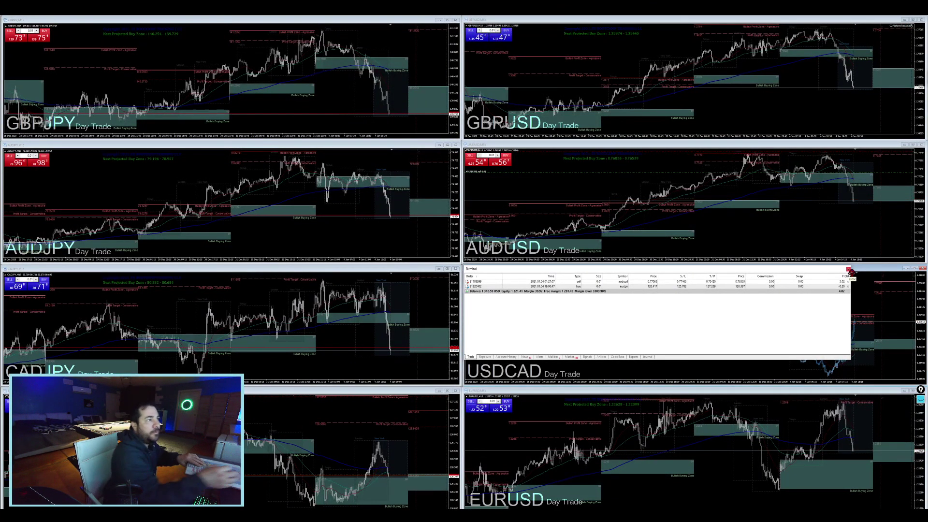
{"action": "left_click", "coordinate": [851, 272]}
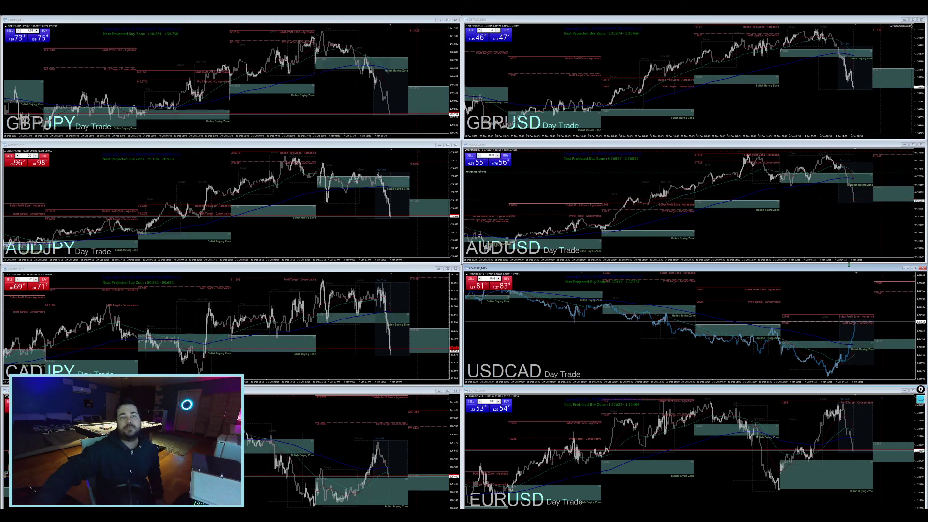
{"action": "key", "text": "ctrl+t"}
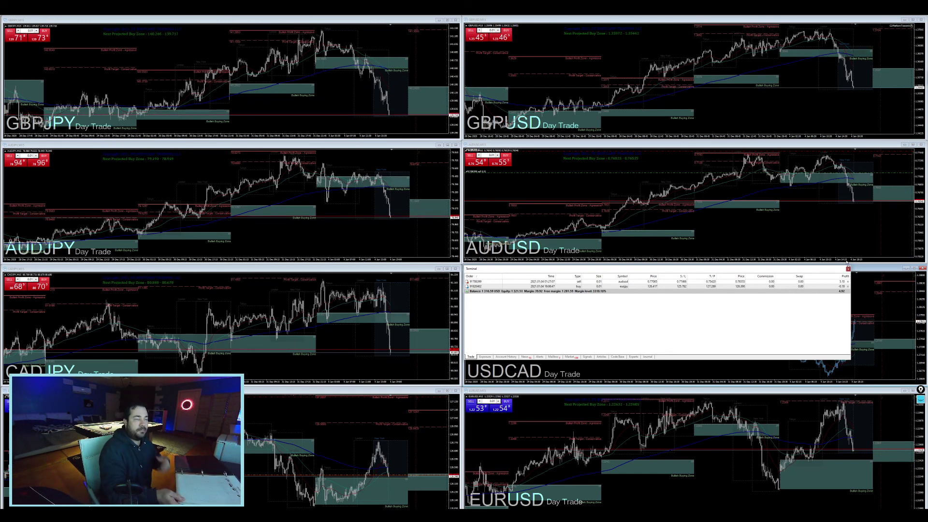
{"action": "left_click", "coordinate": [848, 269]}
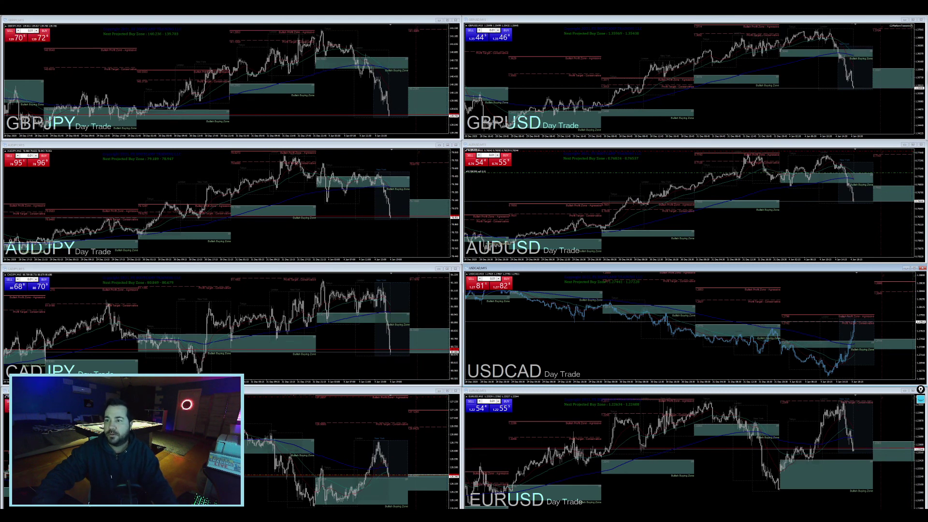
- Switch to the light-background charts with the Terminal open and bring up the trading options of the lower-left yen chart
{"action": "key", "text": "alt+Tab"}
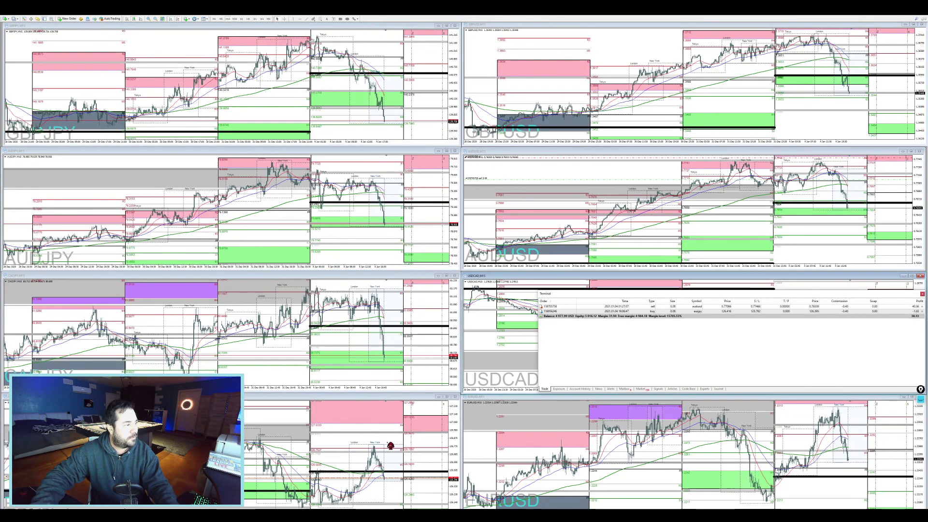
{"action": "right_click", "coordinate": [390, 444]}
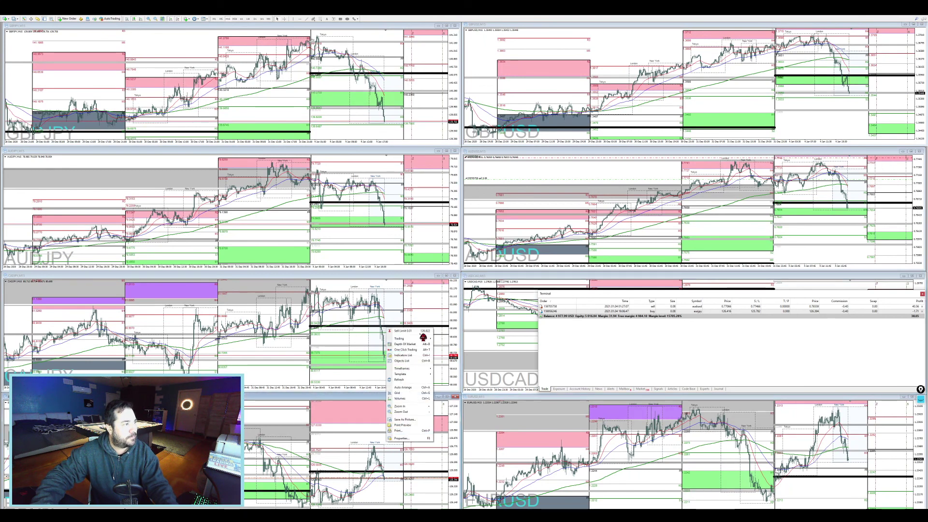
{"action": "mouse_move", "coordinate": [425, 340]}
{"action": "left_click", "coordinate": [452, 352]}
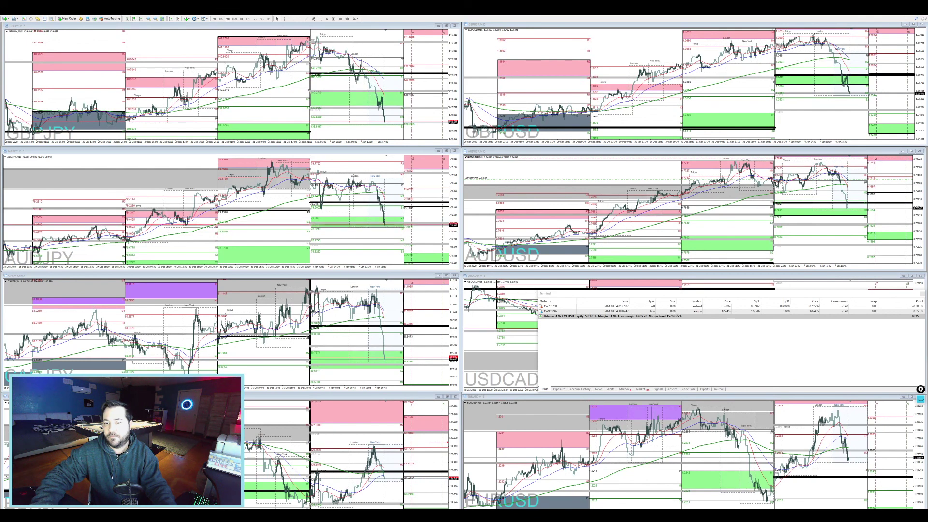
{"action": "left_click", "coordinate": [876, 343]}
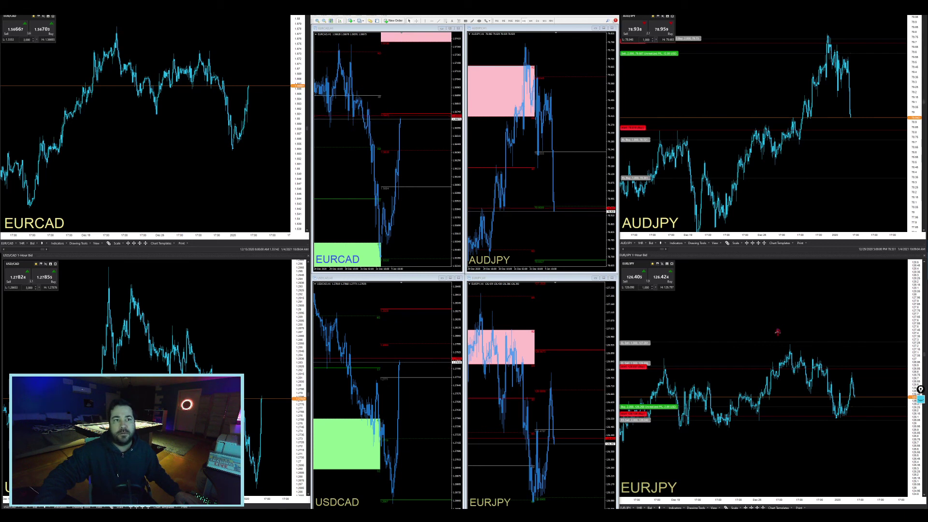
- Record a 5.77 profit below the 27 Dec 20 result on MASTER ACCOUNT's FOUR HORSEMAN (AUDJPY) sheet and fill the cell green
{"action": "left_click", "coordinate": [783, 325]}
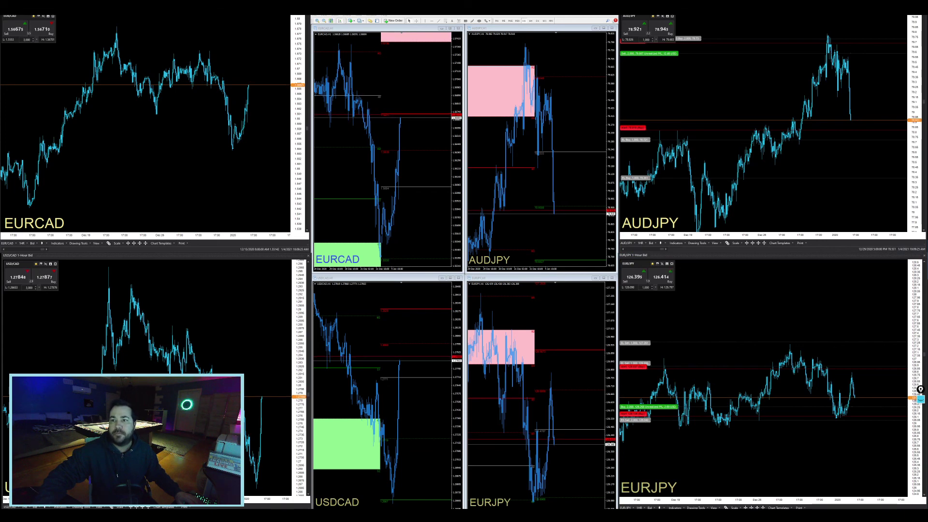
{"action": "key", "text": "alt+Tab"}
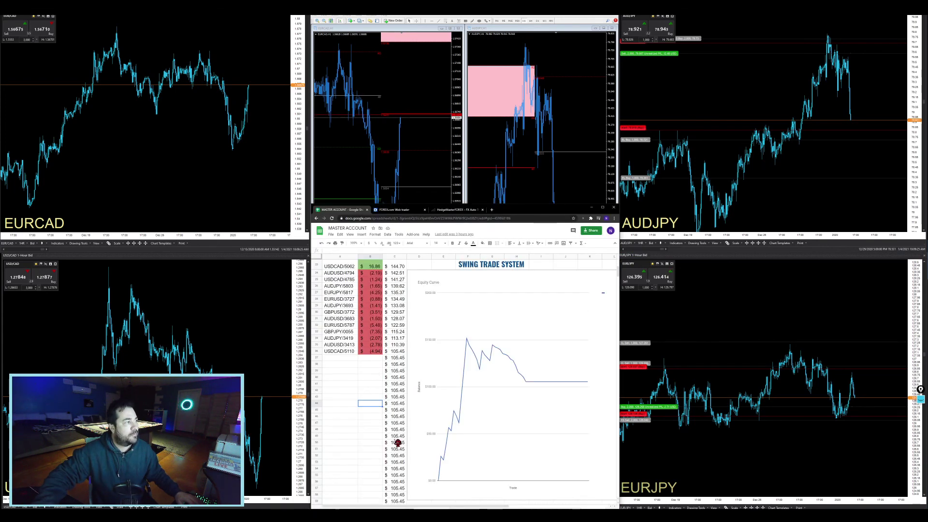
{"action": "left_click", "coordinate": [357, 437]}
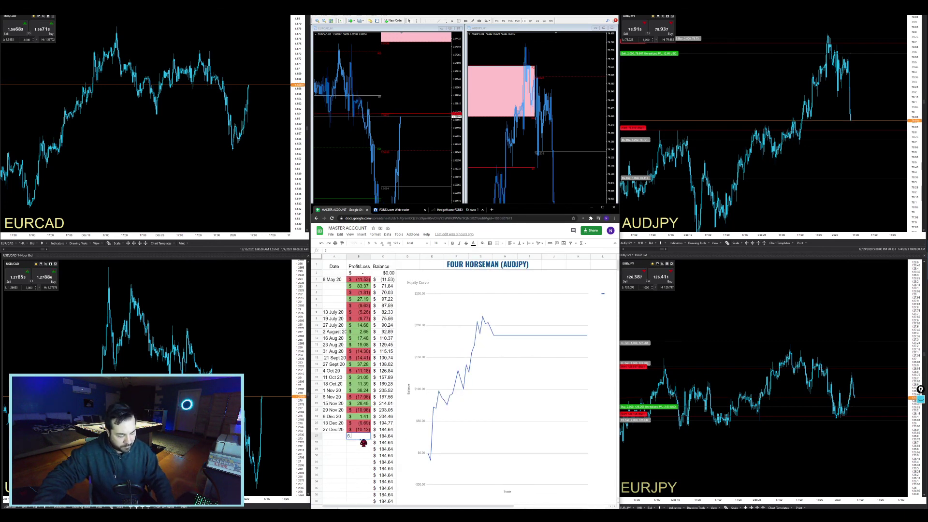
{"action": "key", "text": "Return"}
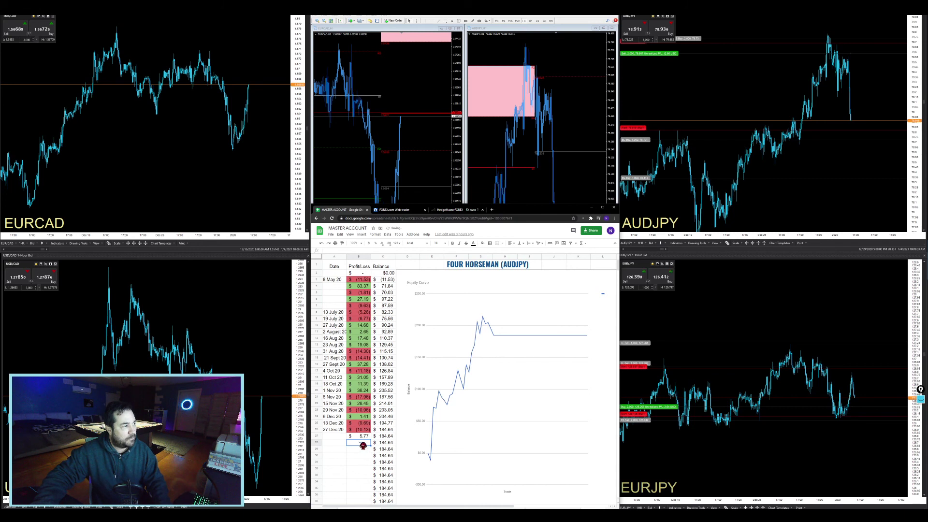
{"action": "key", "text": "Up"}
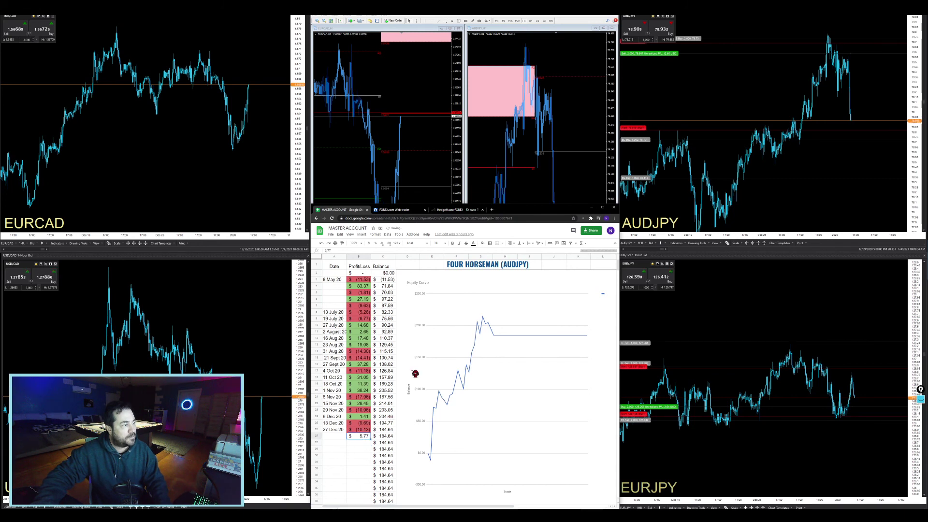
{"action": "left_click", "coordinate": [483, 244]}
{"action": "left_click", "coordinate": [506, 286]}
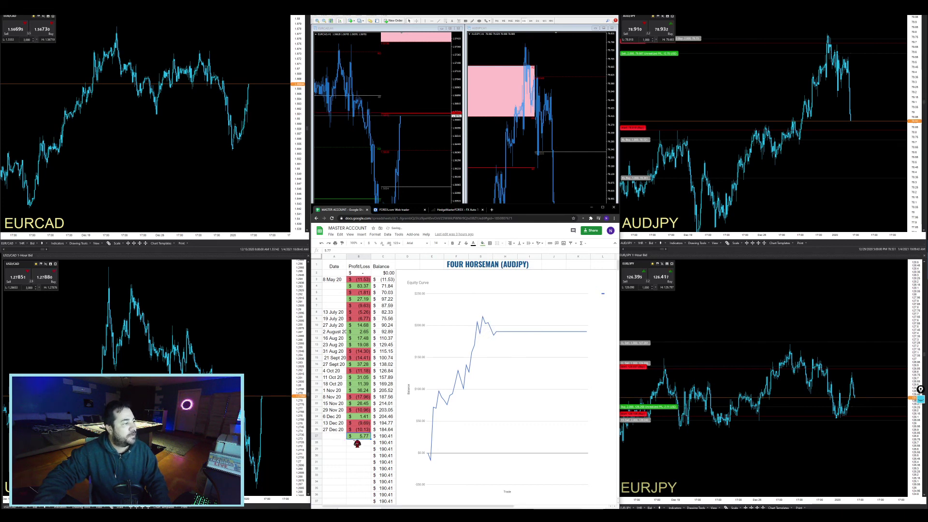
- Date the new 5.77 AUDJPY entry 3 Jan 21 and copy that date cell
{"action": "left_click", "coordinate": [342, 439]}
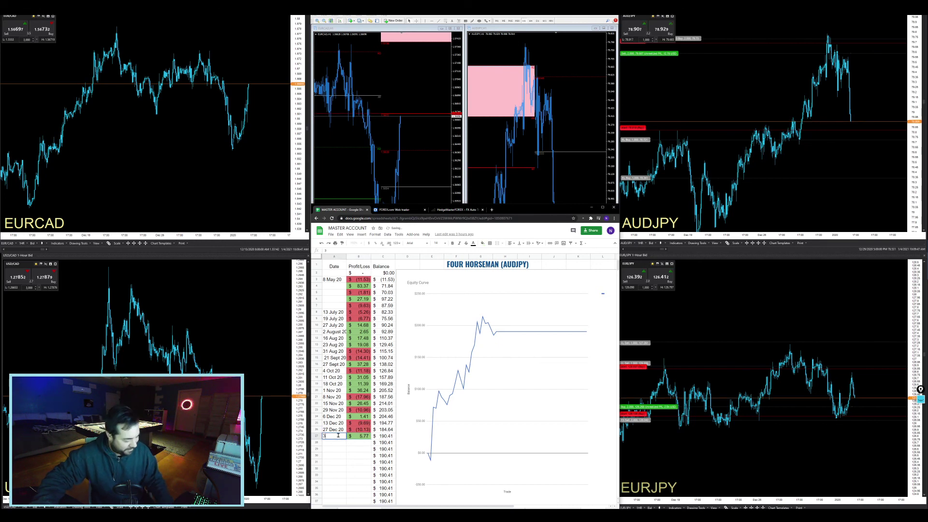
{"action": "type", "text": "3 Jan 21"}
{"action": "key", "text": "Return"}
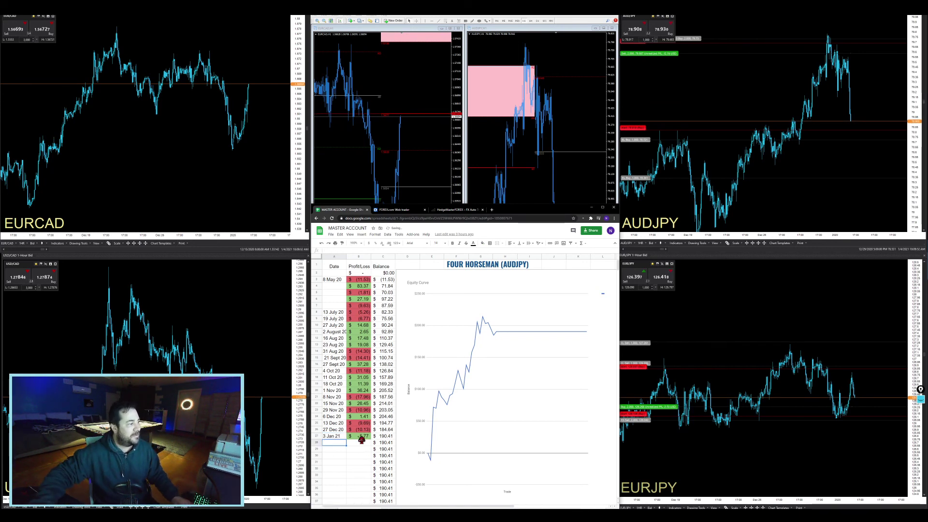
{"action": "right_click", "coordinate": [341, 438]}
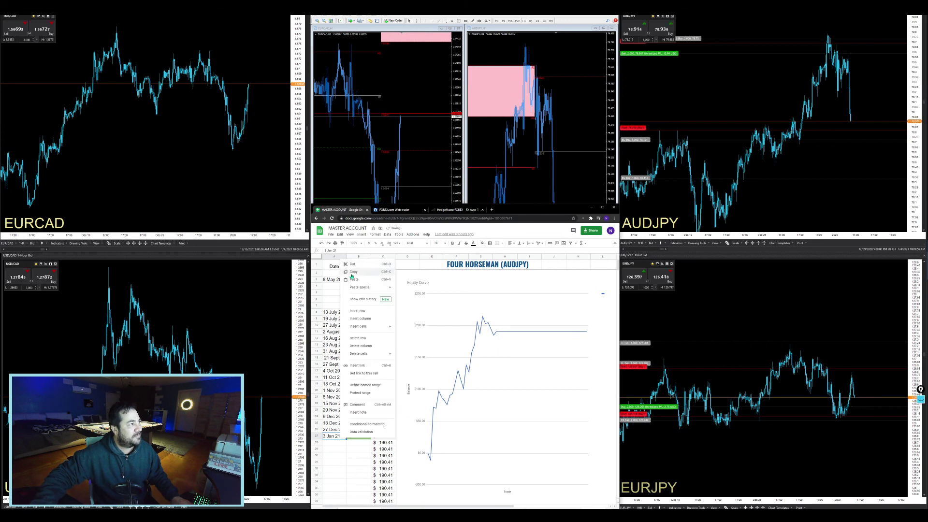
{"action": "left_click", "coordinate": [349, 272]}
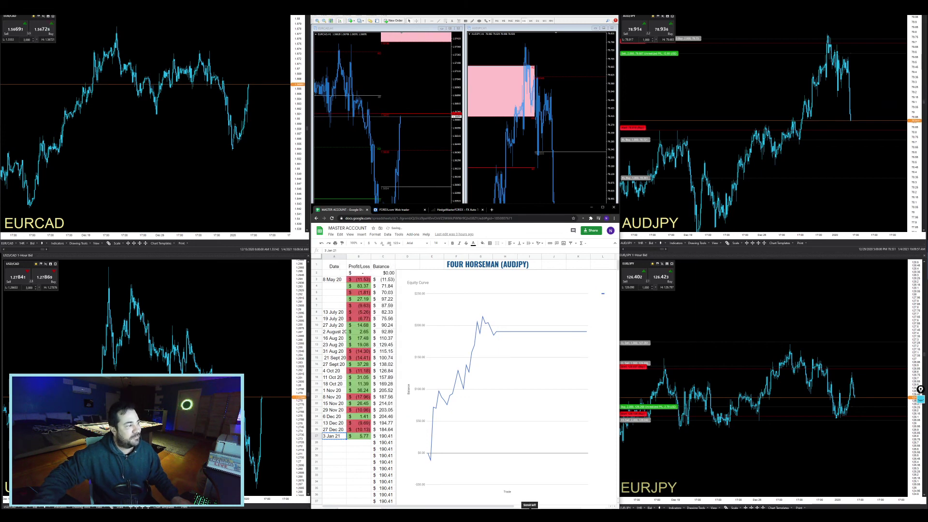
- Record a 5.77 profit below the EURJPY result on the FOUR HORSEMAN (COMBINED) sheet
{"action": "key", "text": "ctrl+shift+Page_Down"}
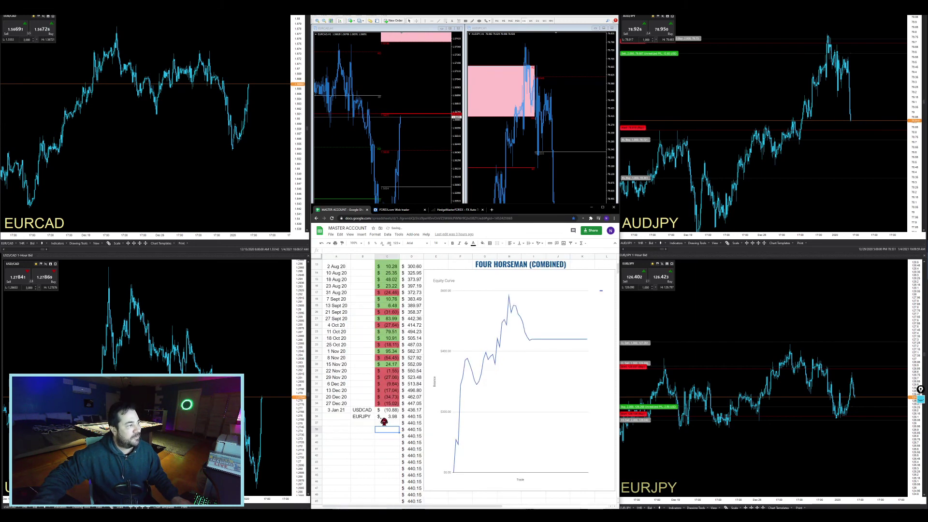
{"action": "type", "text": "5.77"}
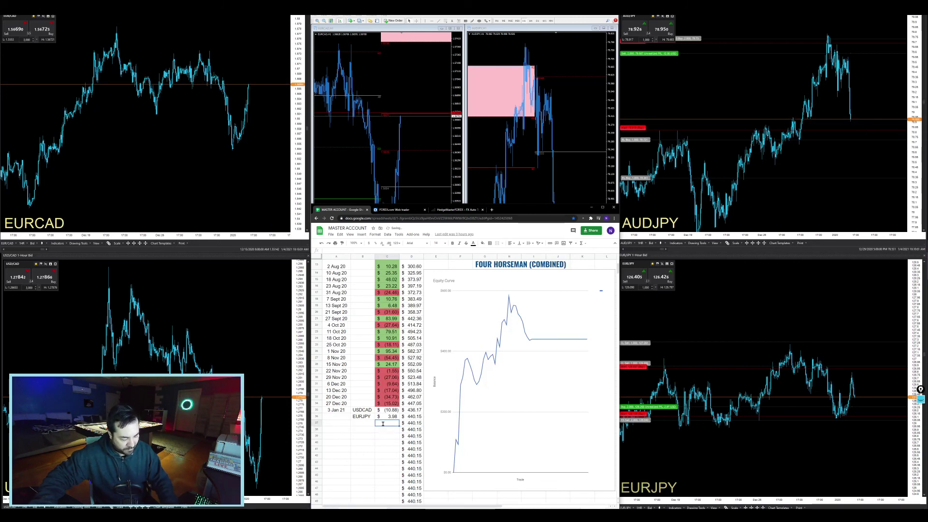
{"action": "key", "text": "Return"}
- Label the new 5.77 entry audjpy in the cell below EURJPY and minimise the spreadsheet window
{"action": "left_click", "coordinate": [366, 419]}
{"action": "right_click", "coordinate": [364, 418]}
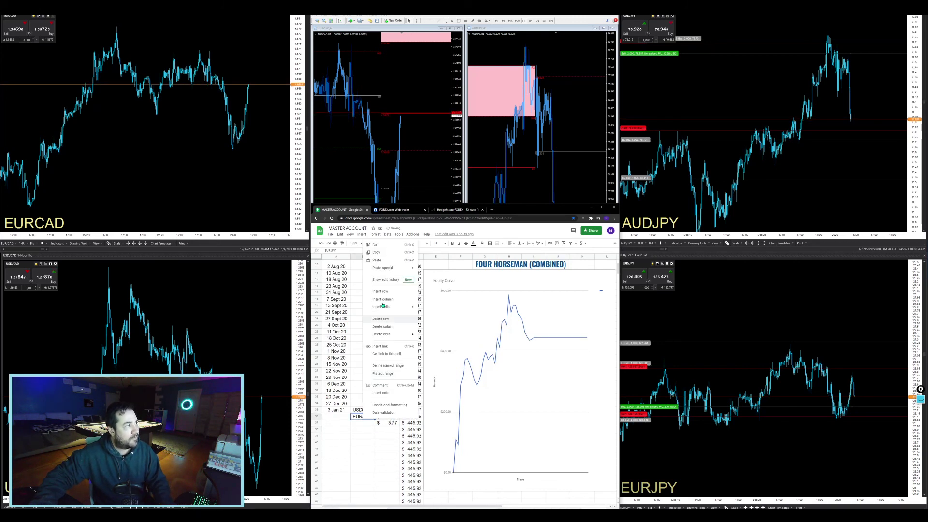
{"action": "left_click", "coordinate": [370, 448]}
{"action": "left_click", "coordinate": [368, 424]}
{"action": "type", "text": "audjp"}
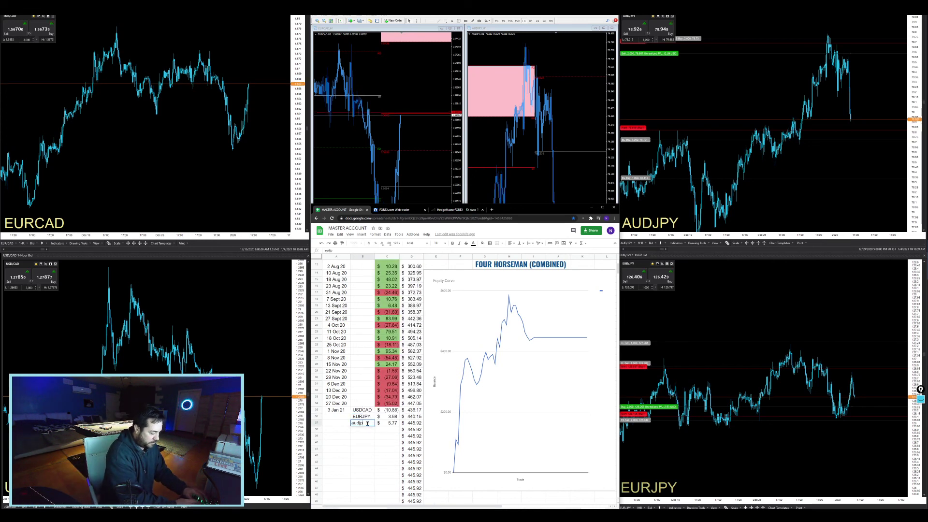
{"action": "type", "text": "y"}
{"action": "left_click", "coordinate": [373, 444]}
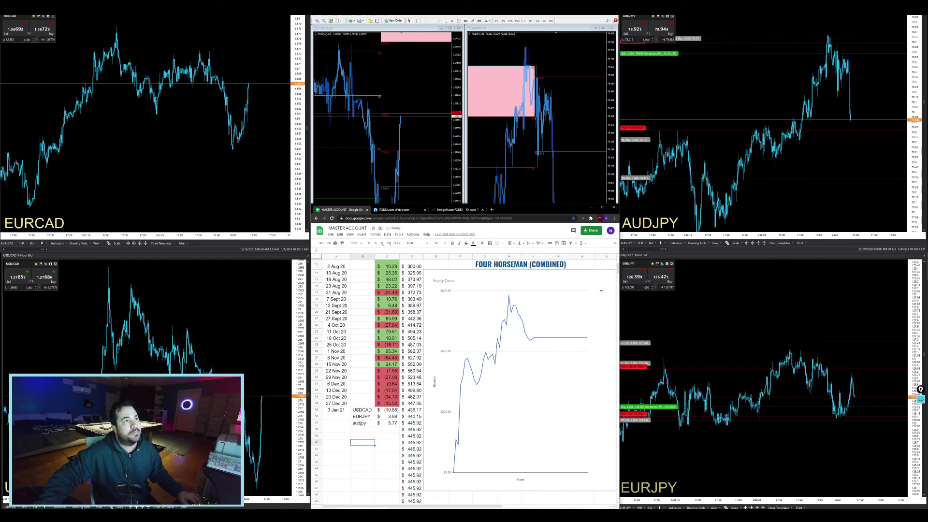
{"action": "left_click", "coordinate": [591, 208]}
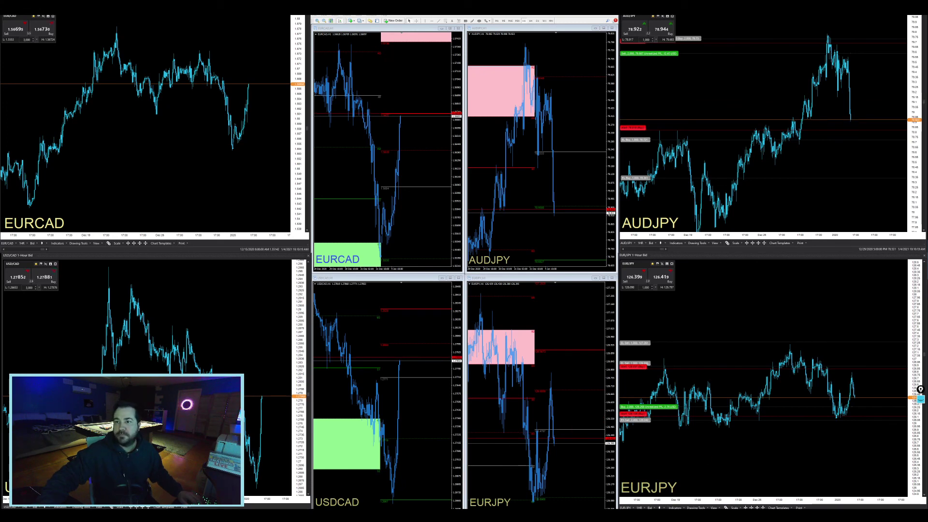
- Switch to the dark Day Trade charts and cycle through the Bitcoin and light-background Day Trade layouts to review them
{"action": "key", "text": "alt+Tab"}
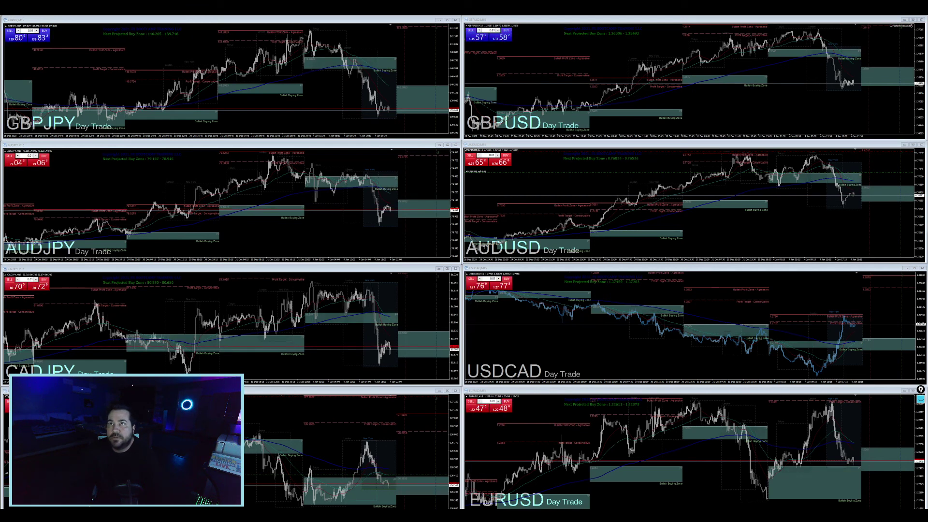
{"action": "left_click", "coordinate": [913, 145]}
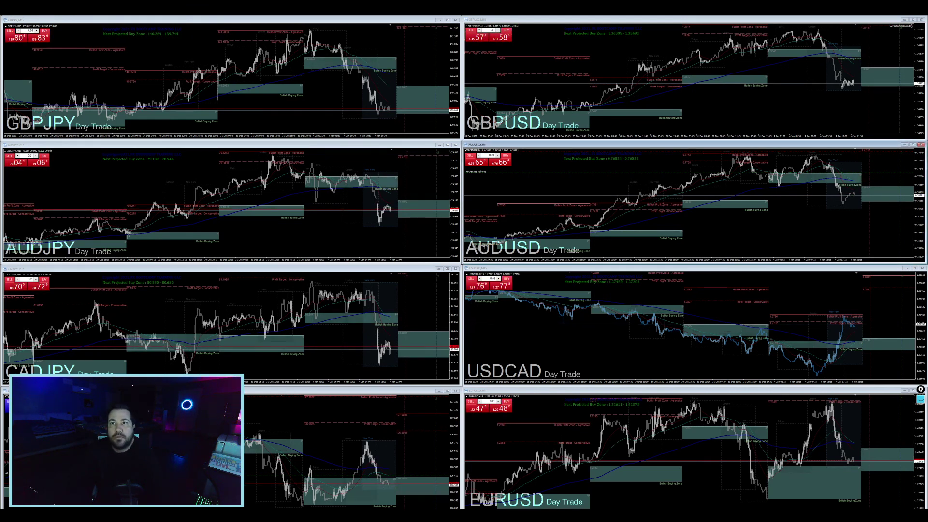
{"action": "key", "text": "ctrl+F5"}
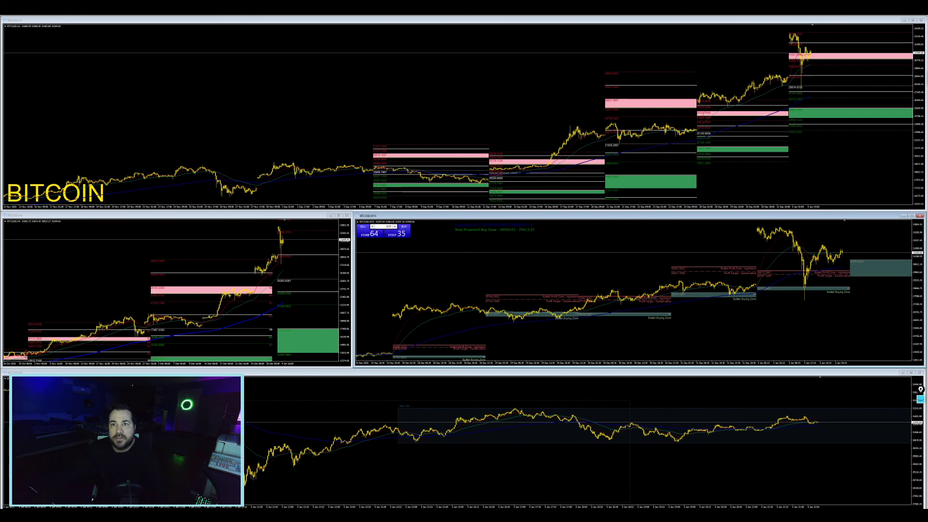
{"action": "key", "text": "ctrl+F5"}
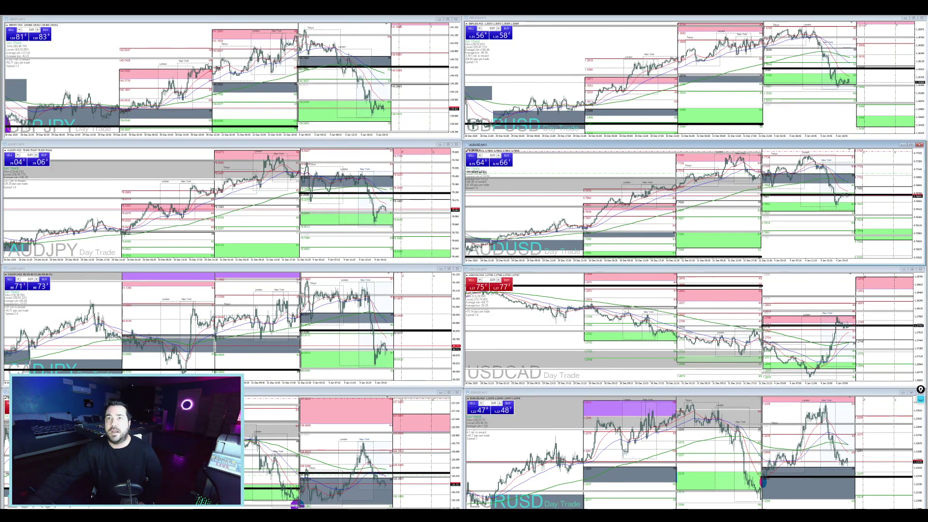
{"action": "key", "text": "ctrl+F5"}
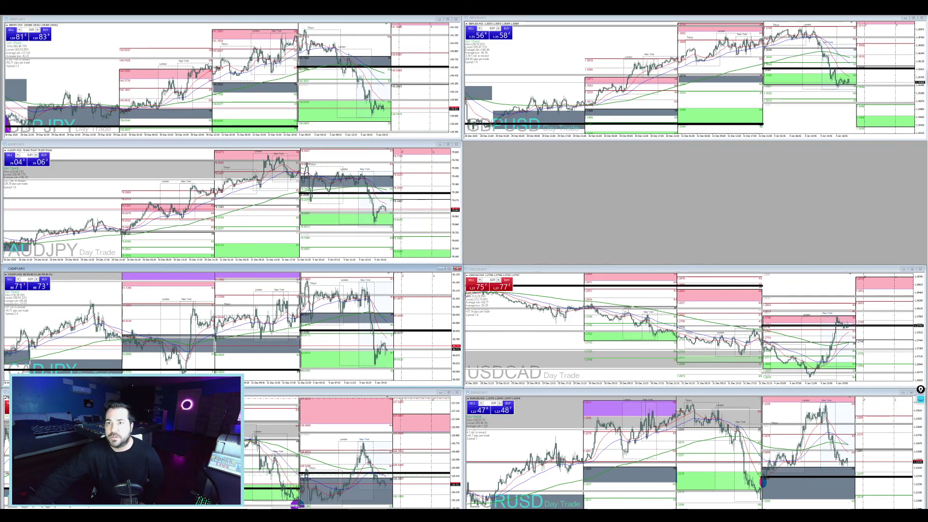